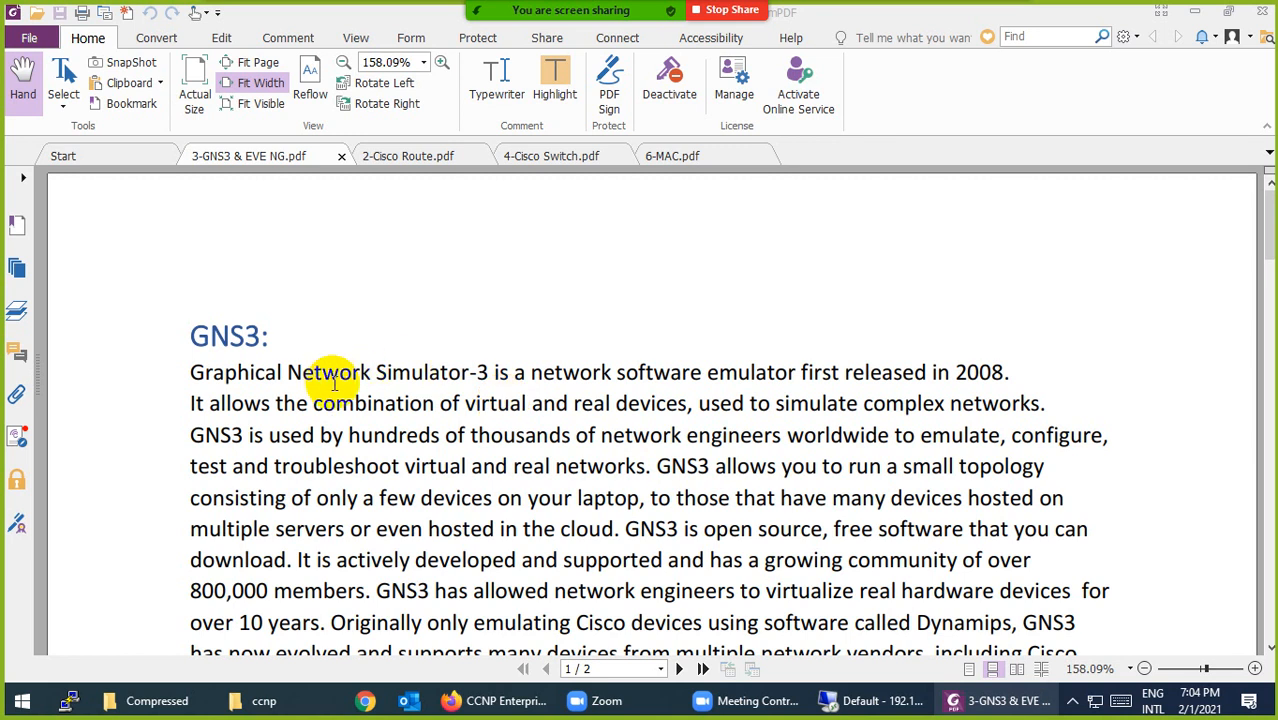
Step: Highlight 'Graphical Network Simulator-3' and the year '2008' in the GNS3 opening sentence
drag(489, 374, 190, 372)
click(548, 85)
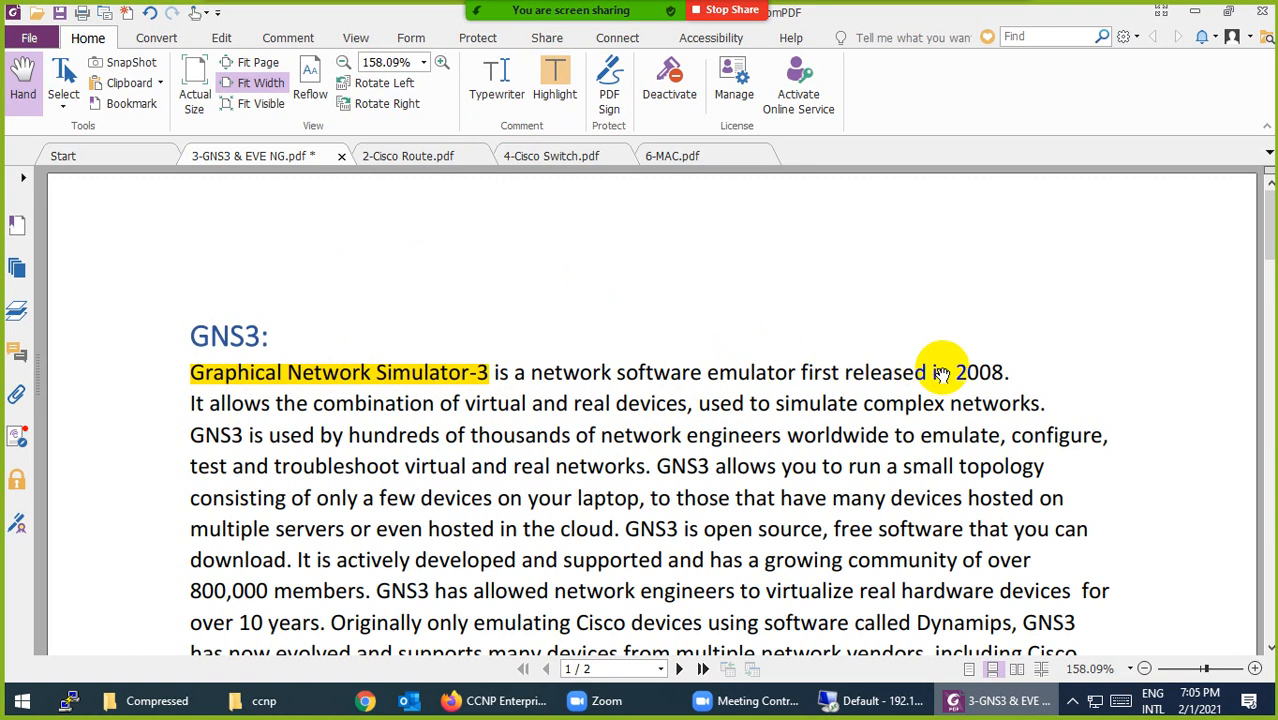
drag(940, 370, 1050, 368)
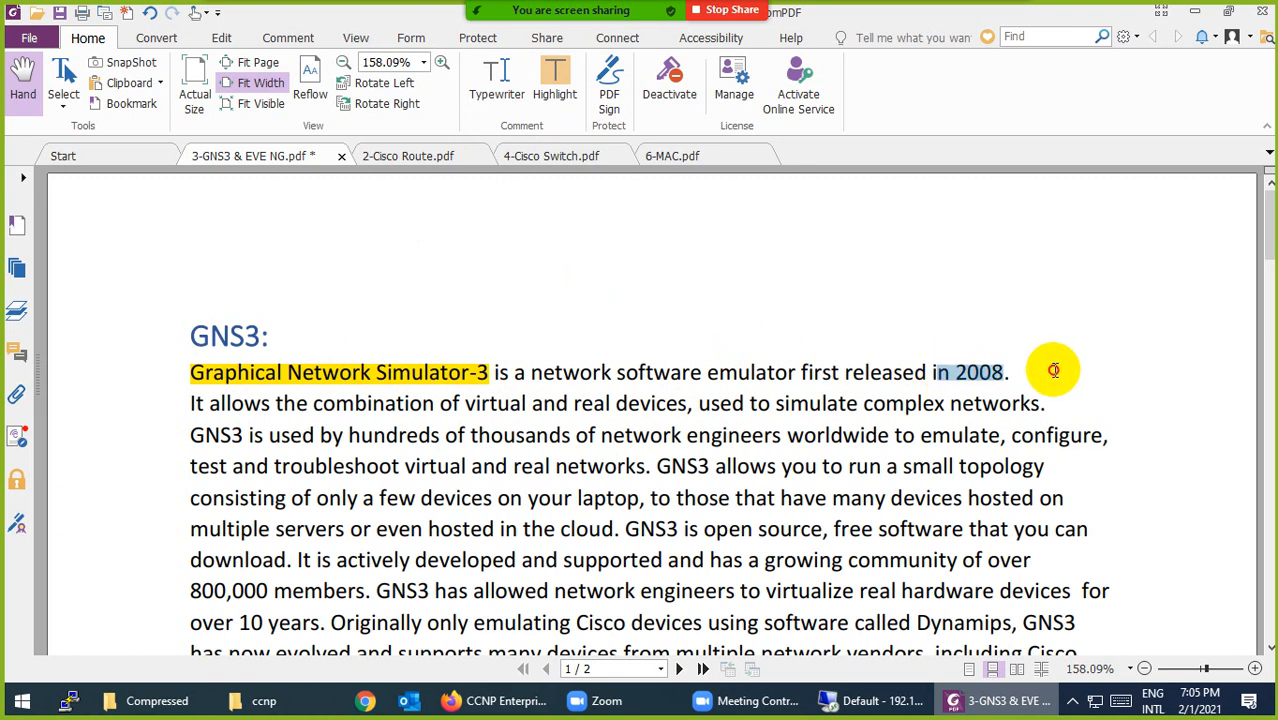
click(556, 85)
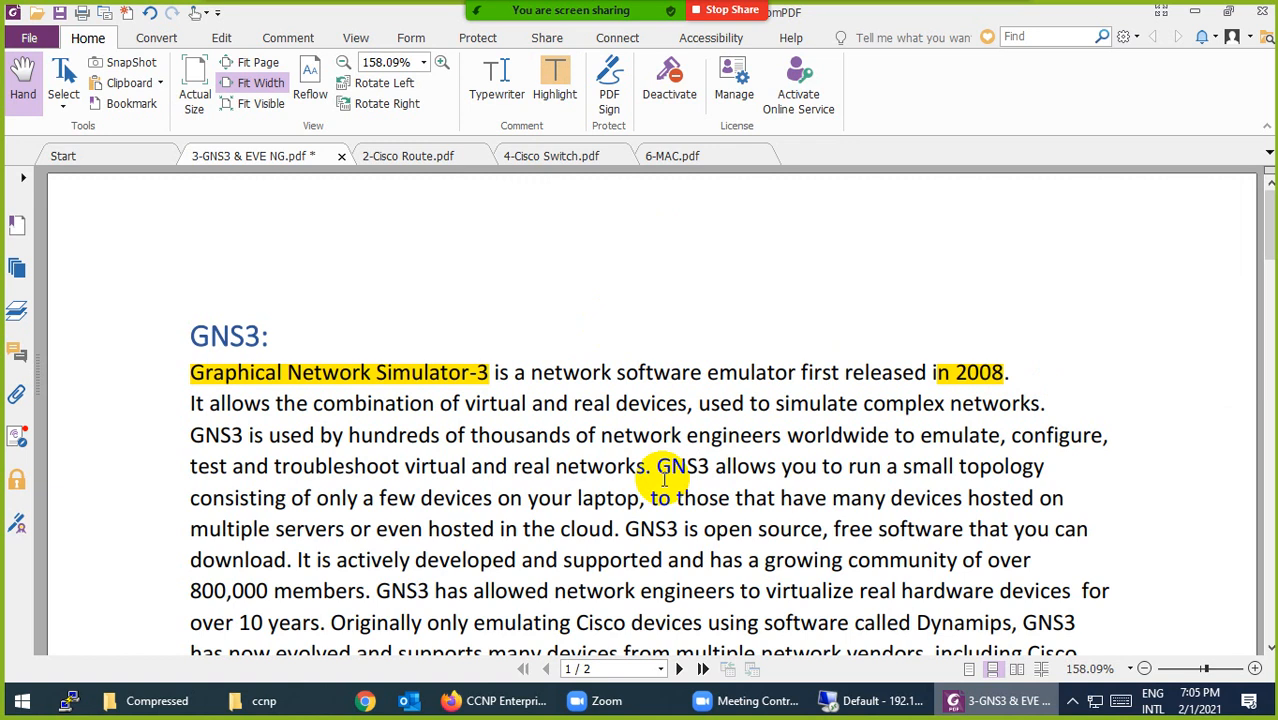
Step: Scroll down the PDF past the GNS3 description to the supported operating systems list
scroll(664, 478, down, 1)
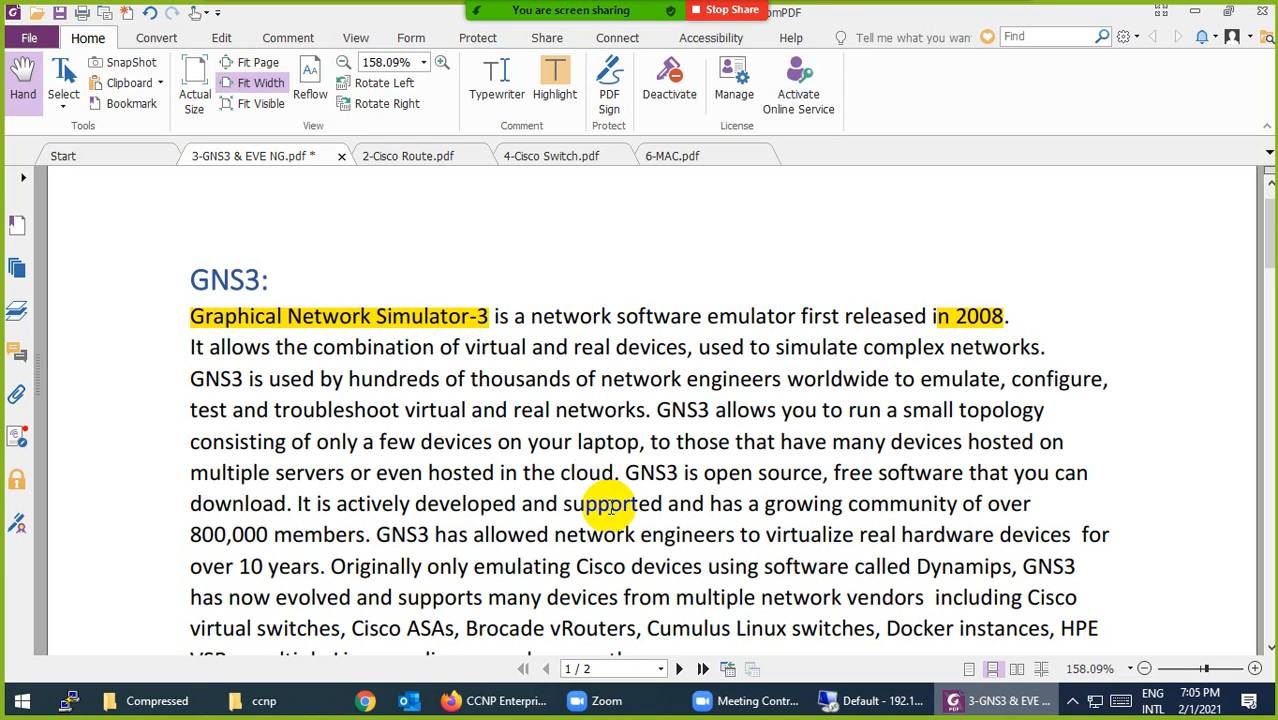
scroll(610, 507, down, 3)
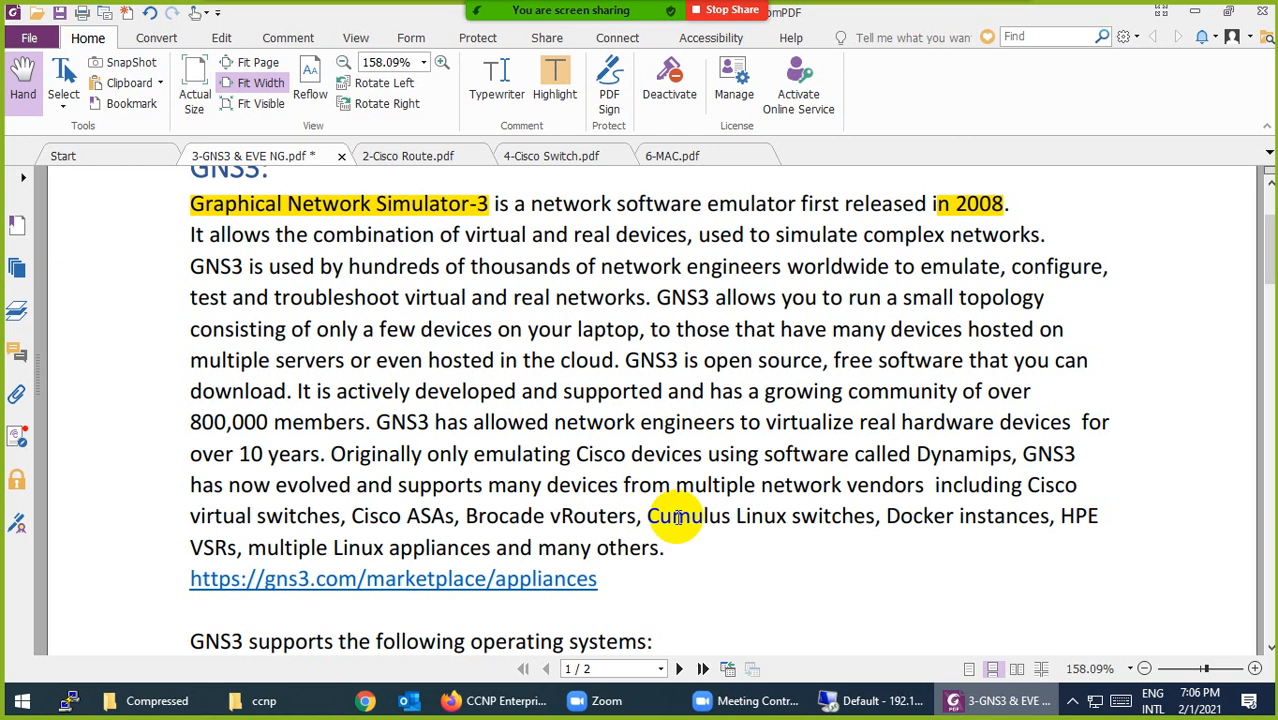
scroll(678, 517, down, 3)
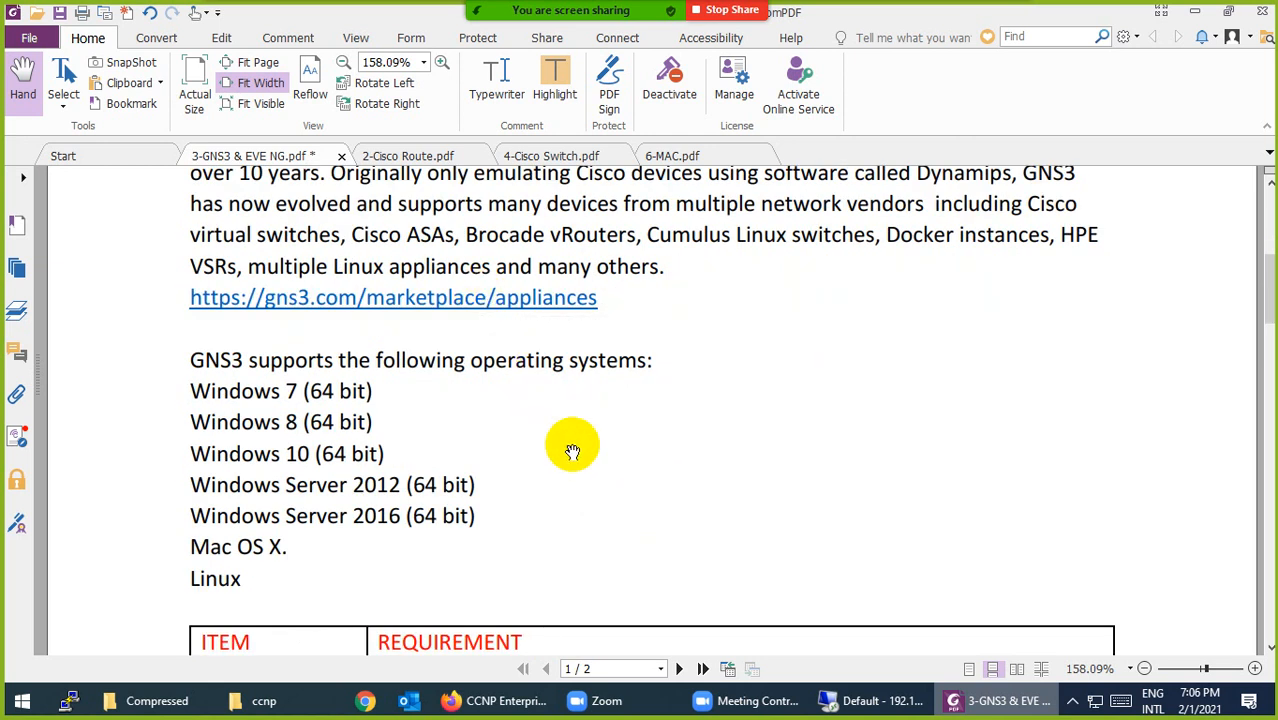
scroll(572, 448, down, 1)
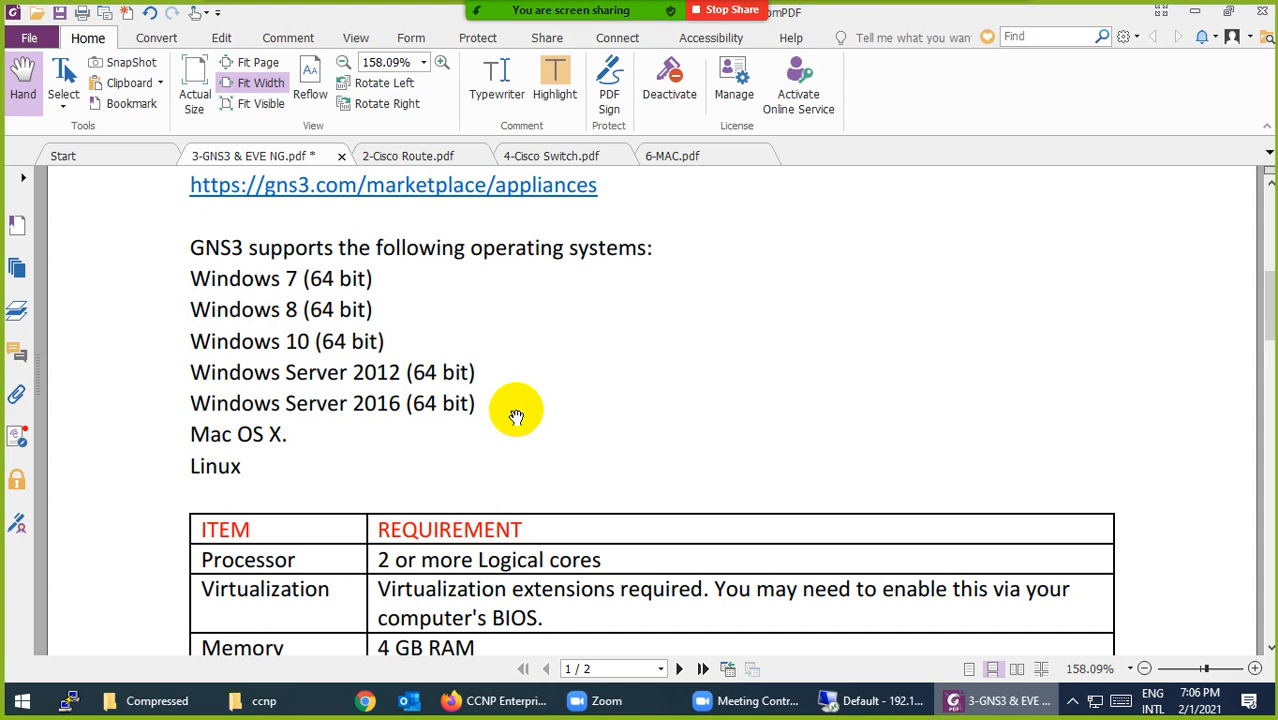
Step: Scroll past the requirements table and GNS3 logos to the EVE NG section on page 2
scroll(516, 417, down, 2)
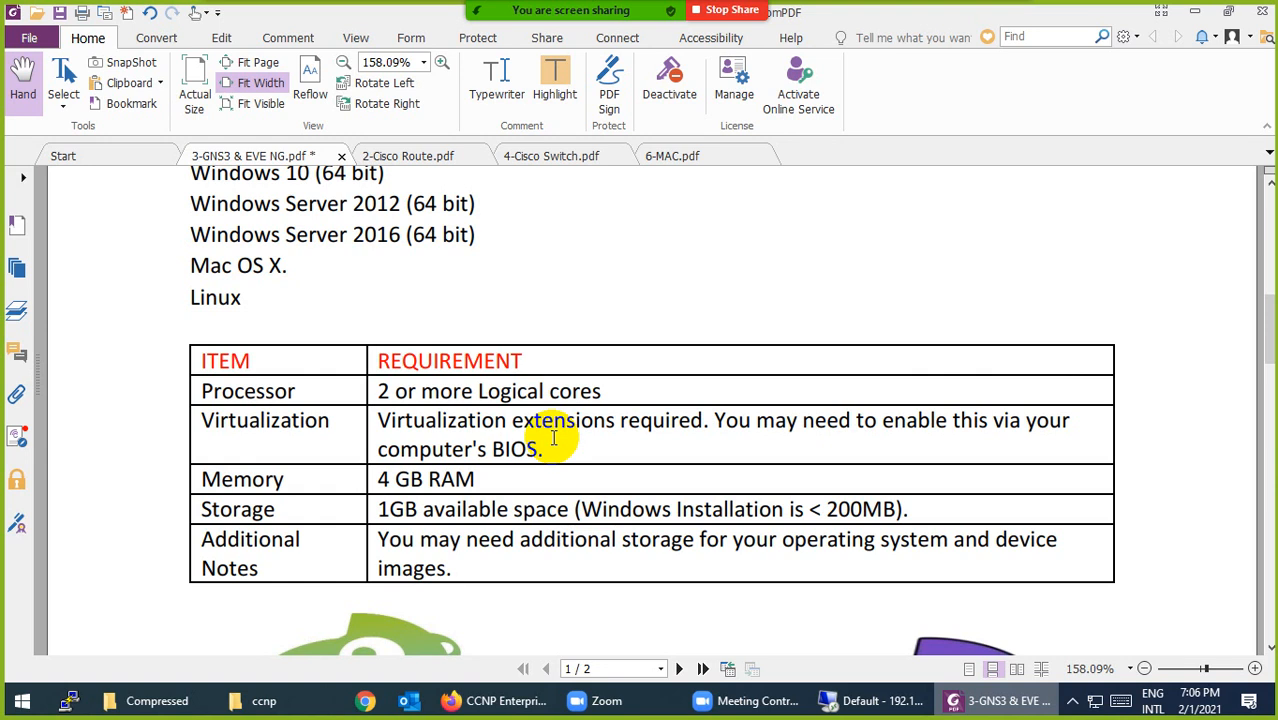
scroll(553, 438, down, 1)
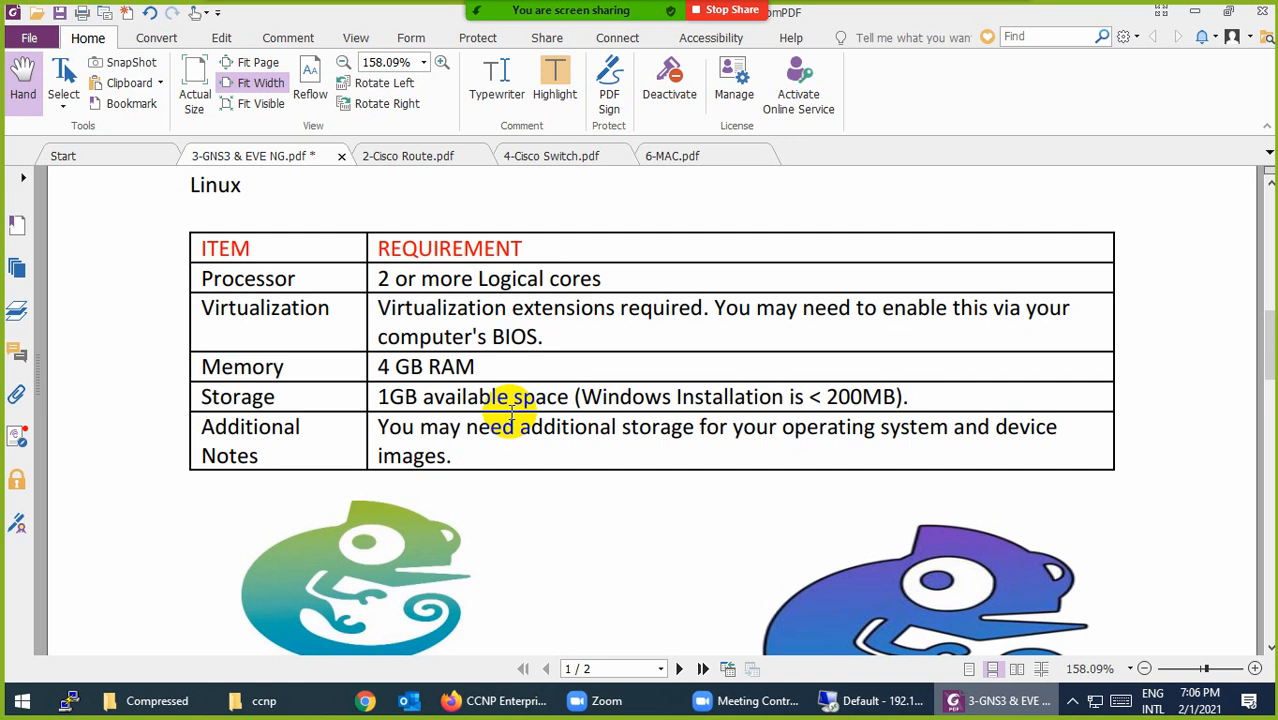
scroll(510, 417, down, 4)
scroll(509, 418, down, 2)
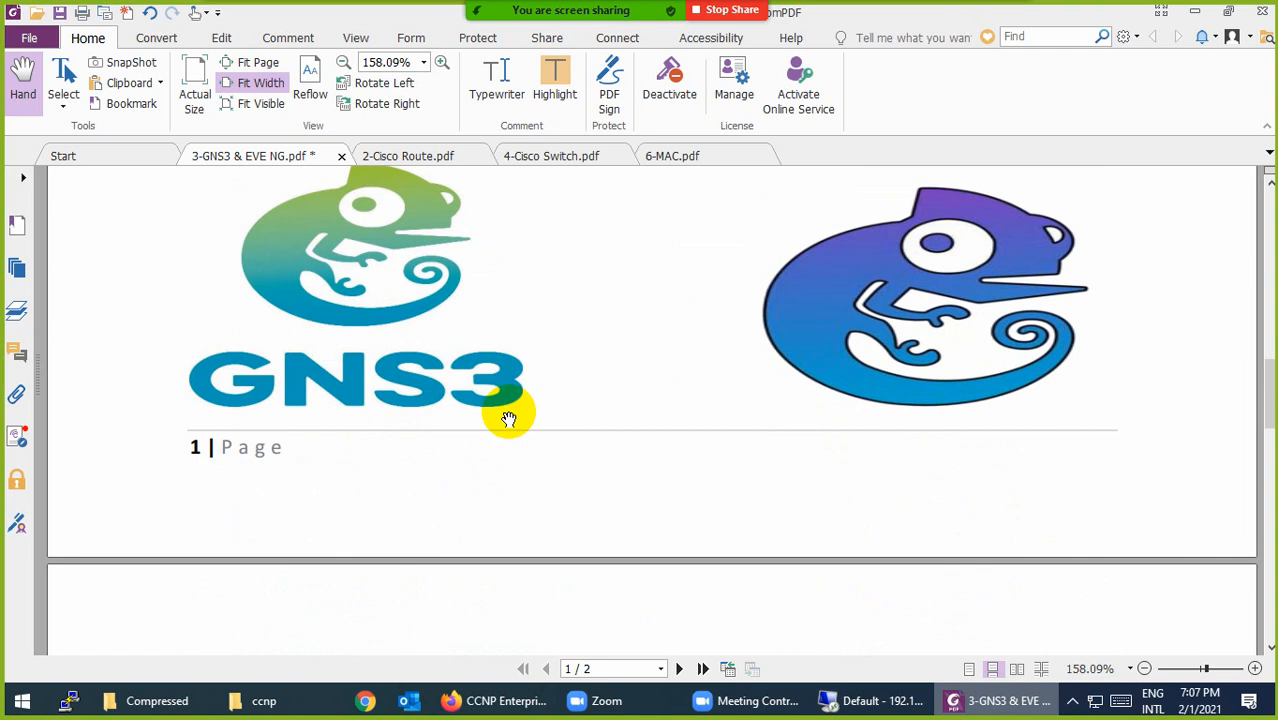
scroll(509, 418, down, 5)
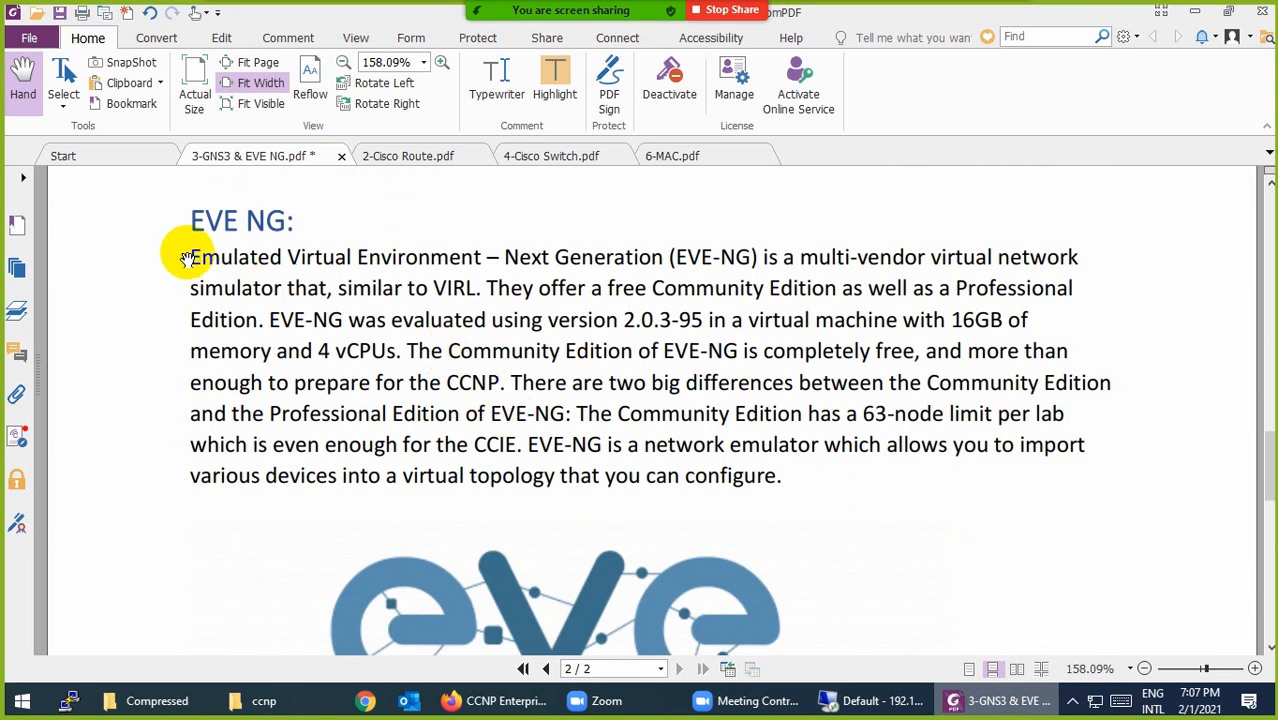
Step: Highlight 'Emulated Virtual Environment – Next Generation (EVE-NG)', '2.0.3-95' and 'Community Edition' in yellow
drag(184, 257, 757, 258)
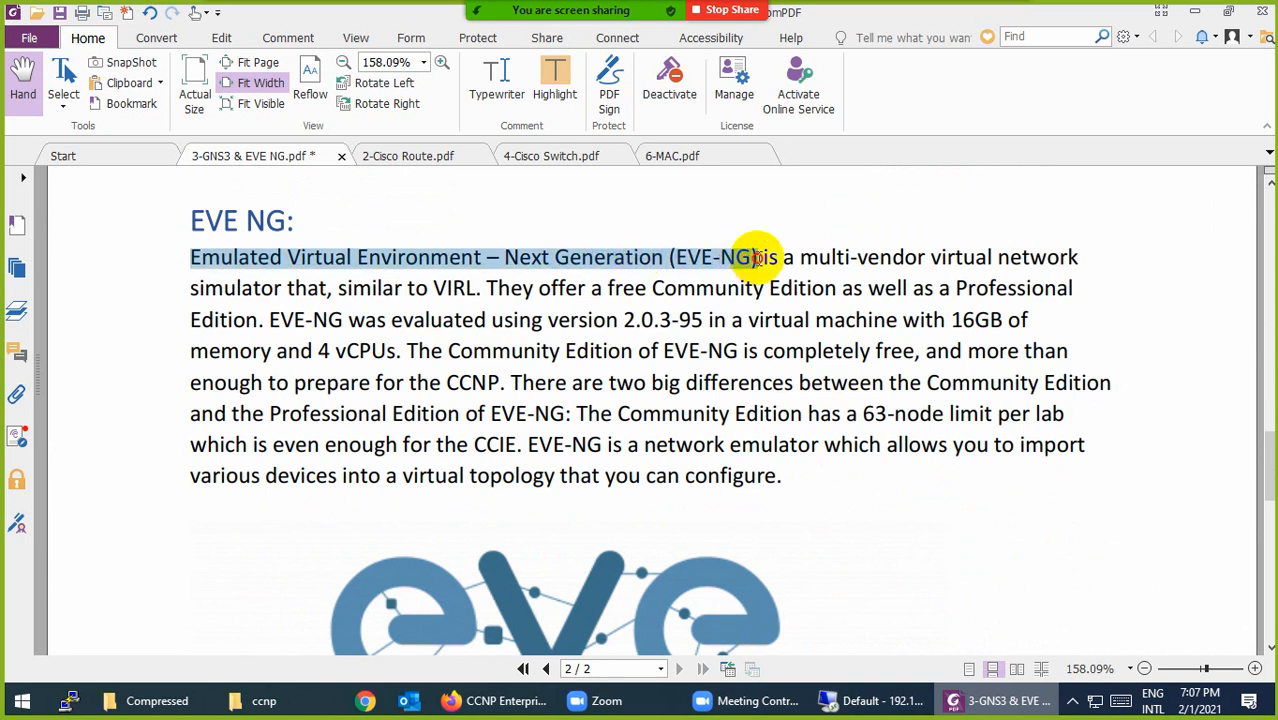
click(554, 92)
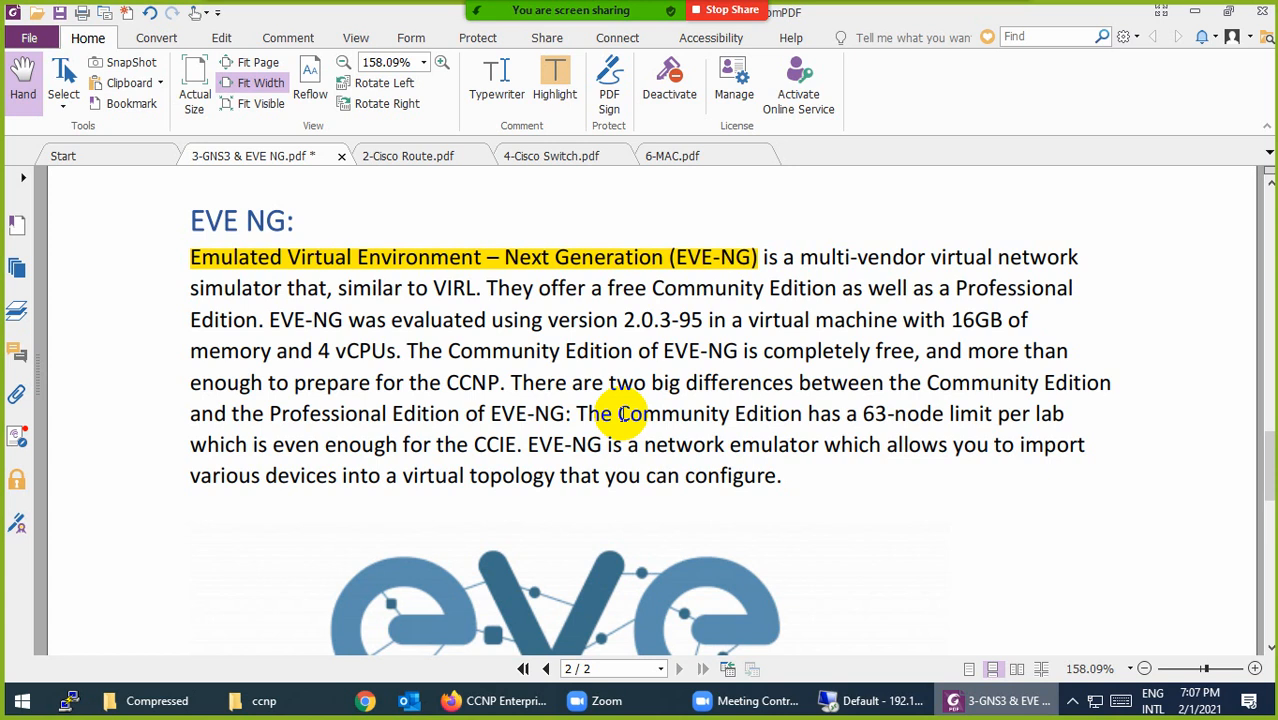
drag(605, 320, 703, 320)
click(555, 82)
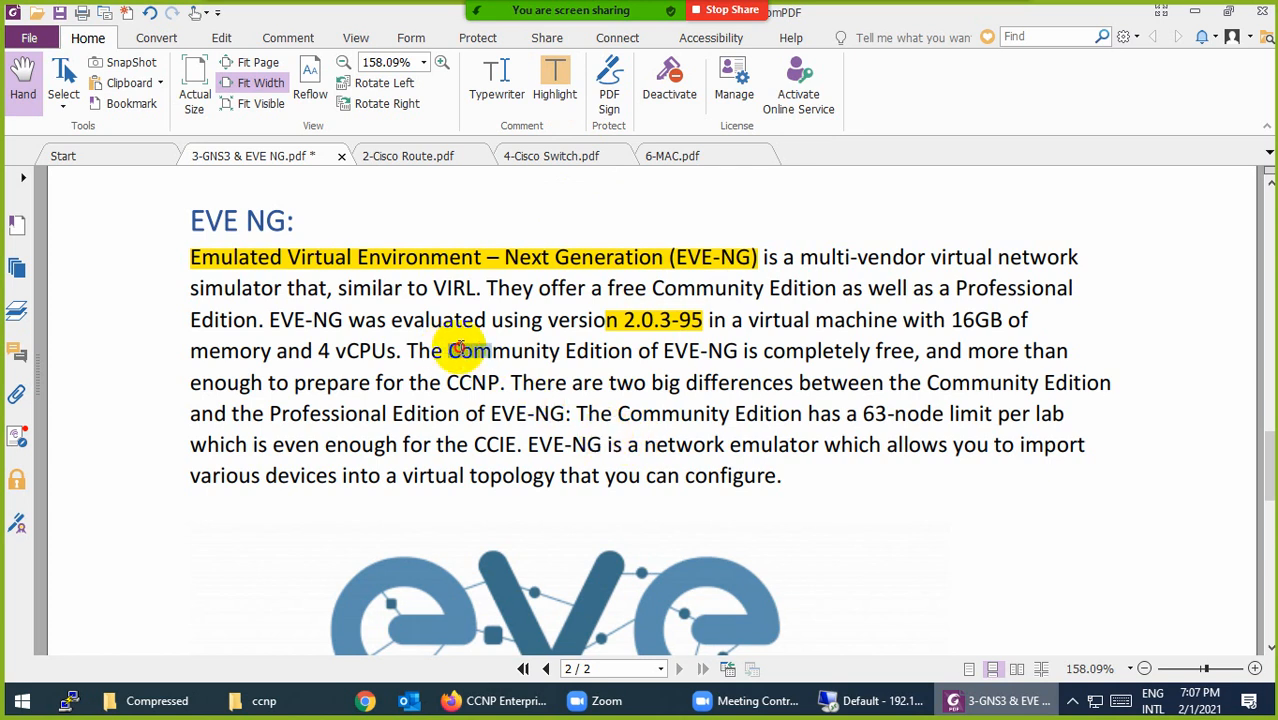
drag(449, 351, 628, 351)
click(555, 80)
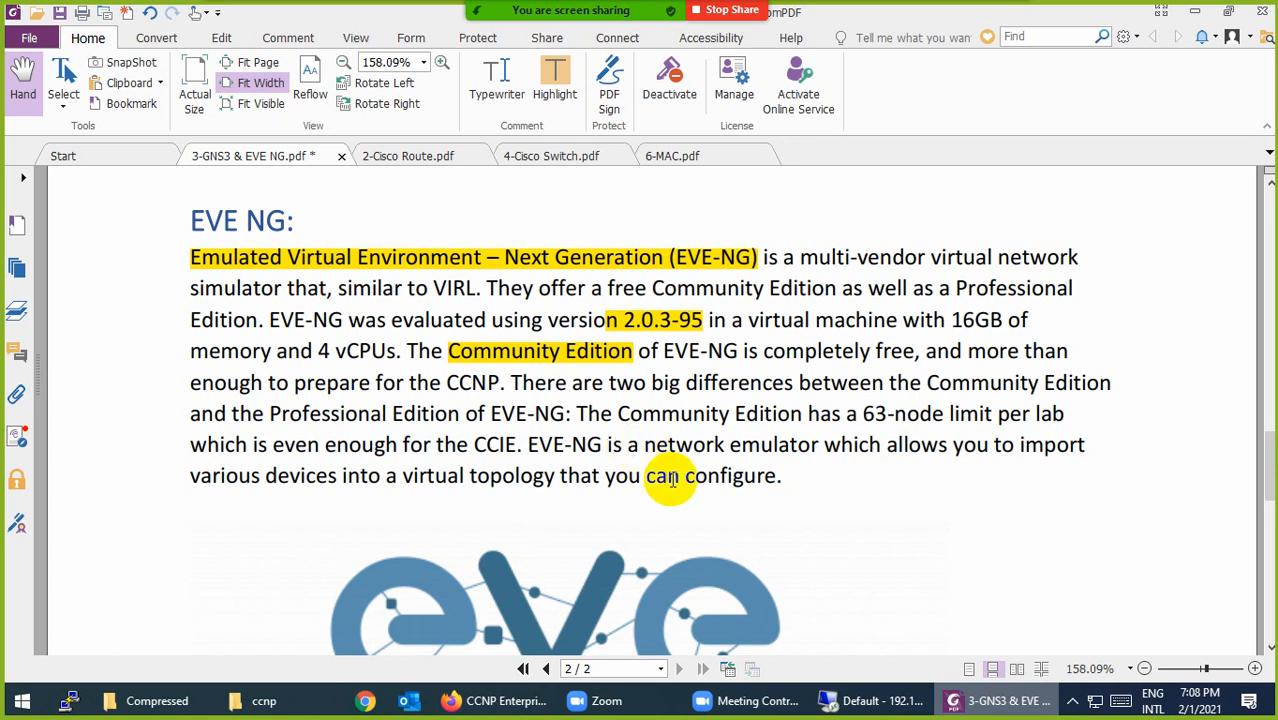
Step: Highlight the phrase 'Community Edition has a 63-node' in the EVE NG paragraph
drag(617, 414, 952, 414)
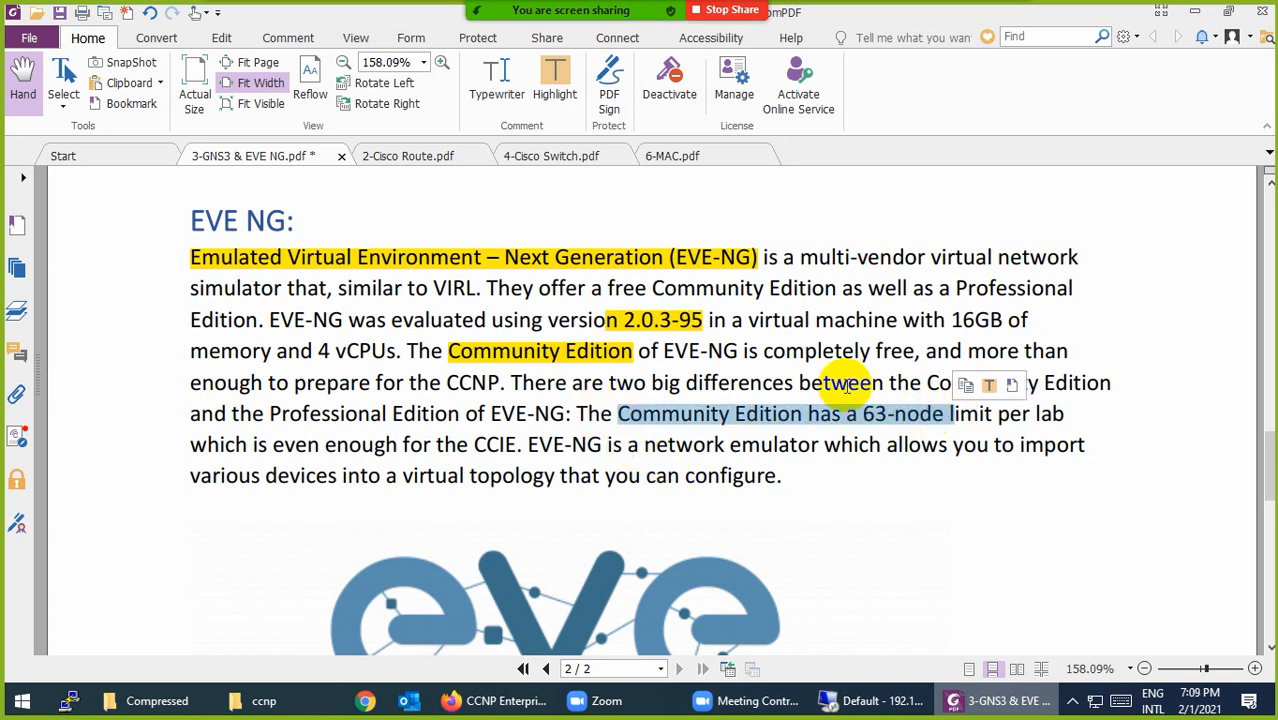
click(553, 80)
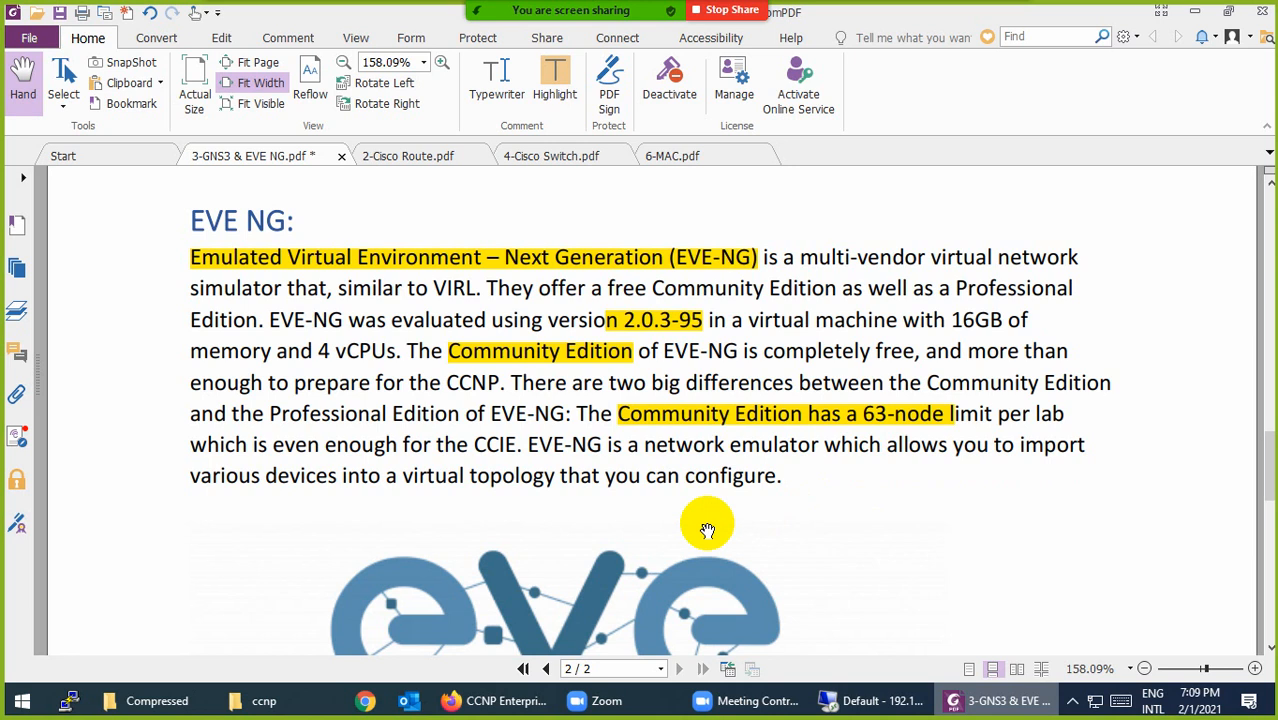
scroll(707, 529, down, 5)
Step: Open EVE-NG Links.txt from the file browser in Notepad
scroll(707, 529, down, 6)
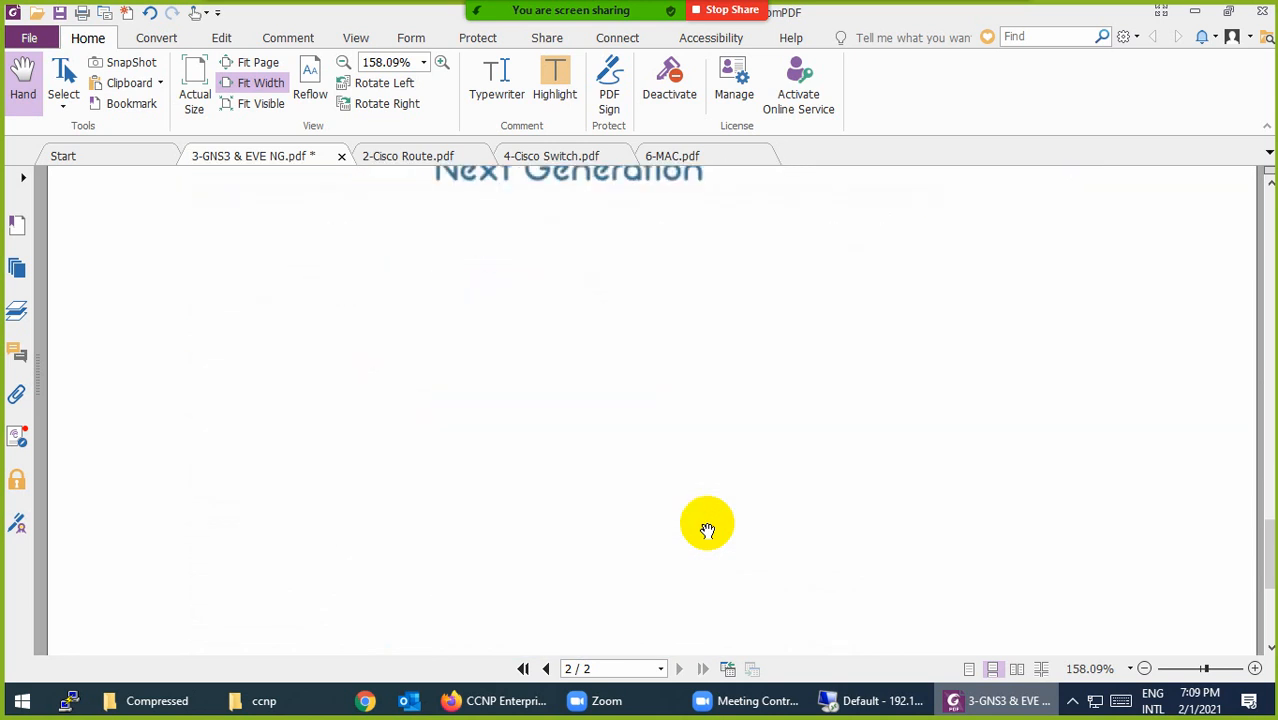
scroll(704, 530, up, 3)
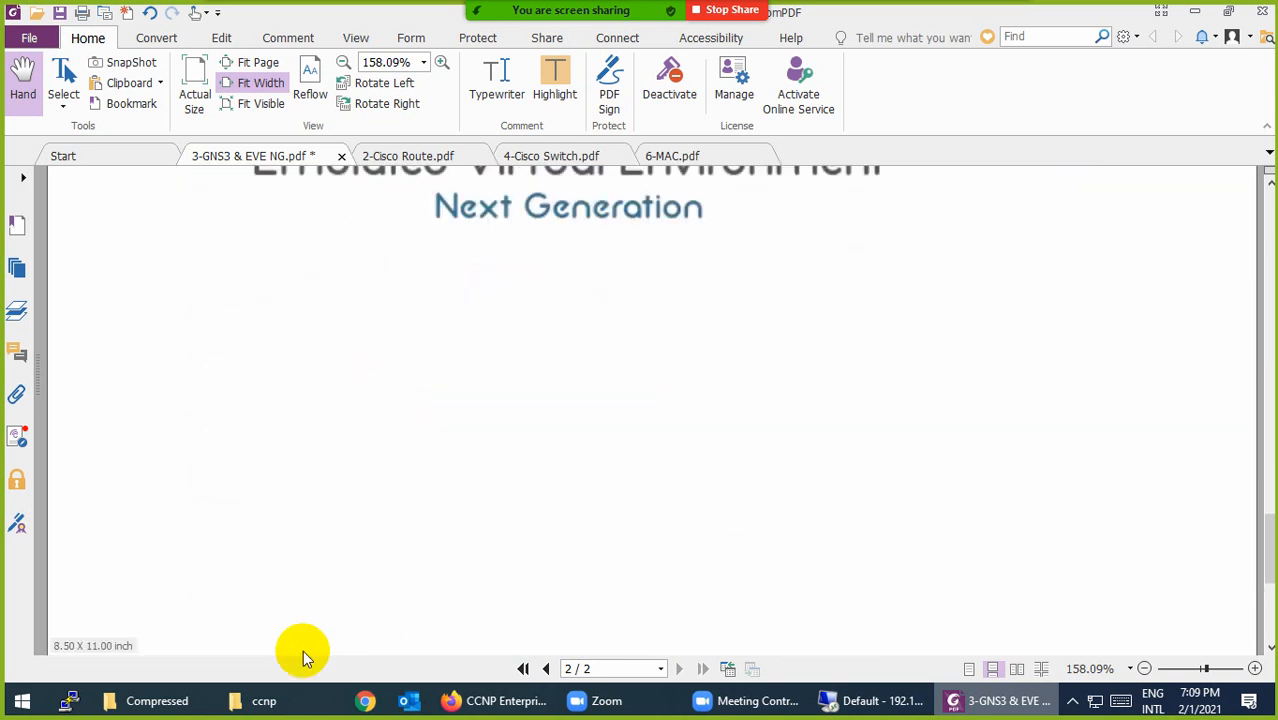
key(super+d)
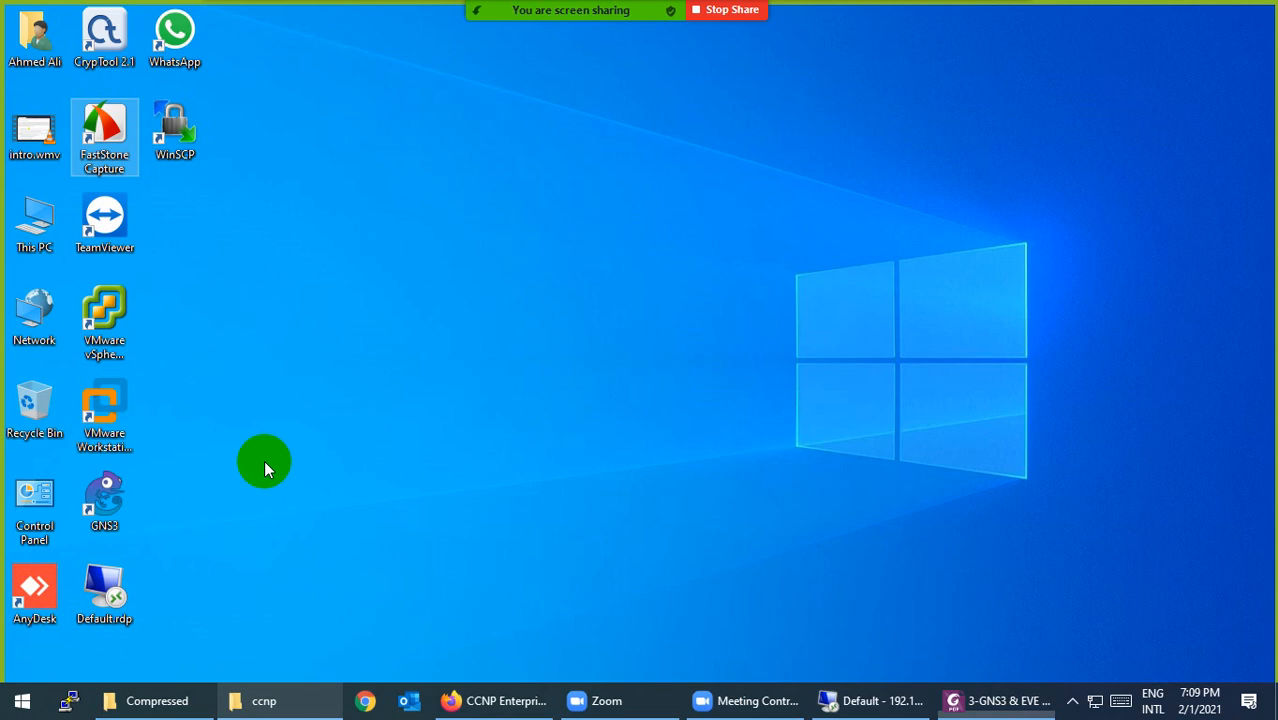
key(super+e)
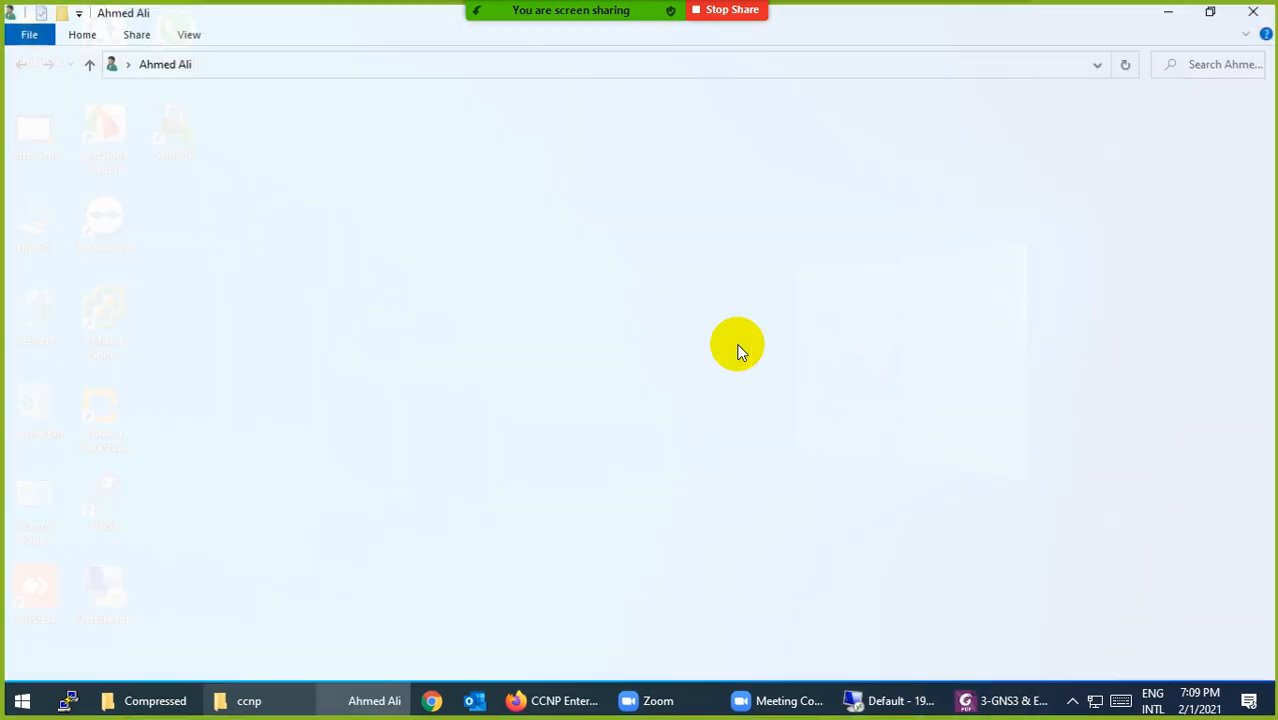
double_click(200, 330)
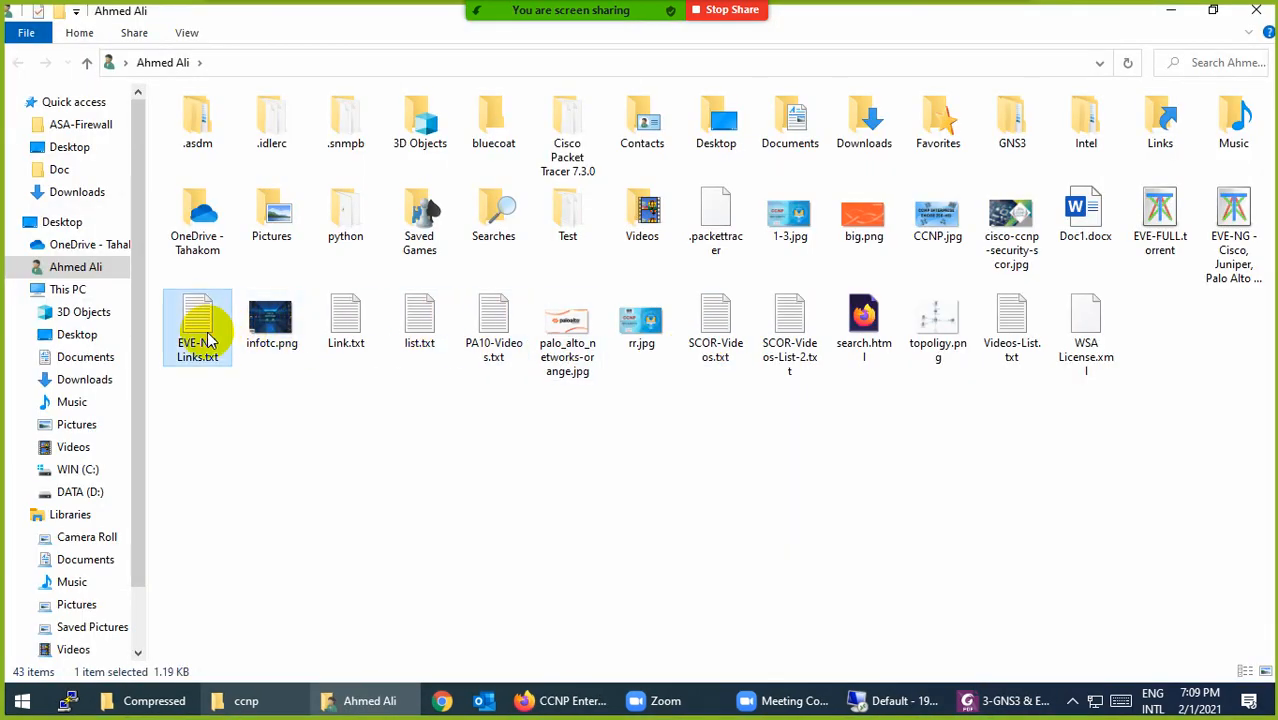
click(1256, 10)
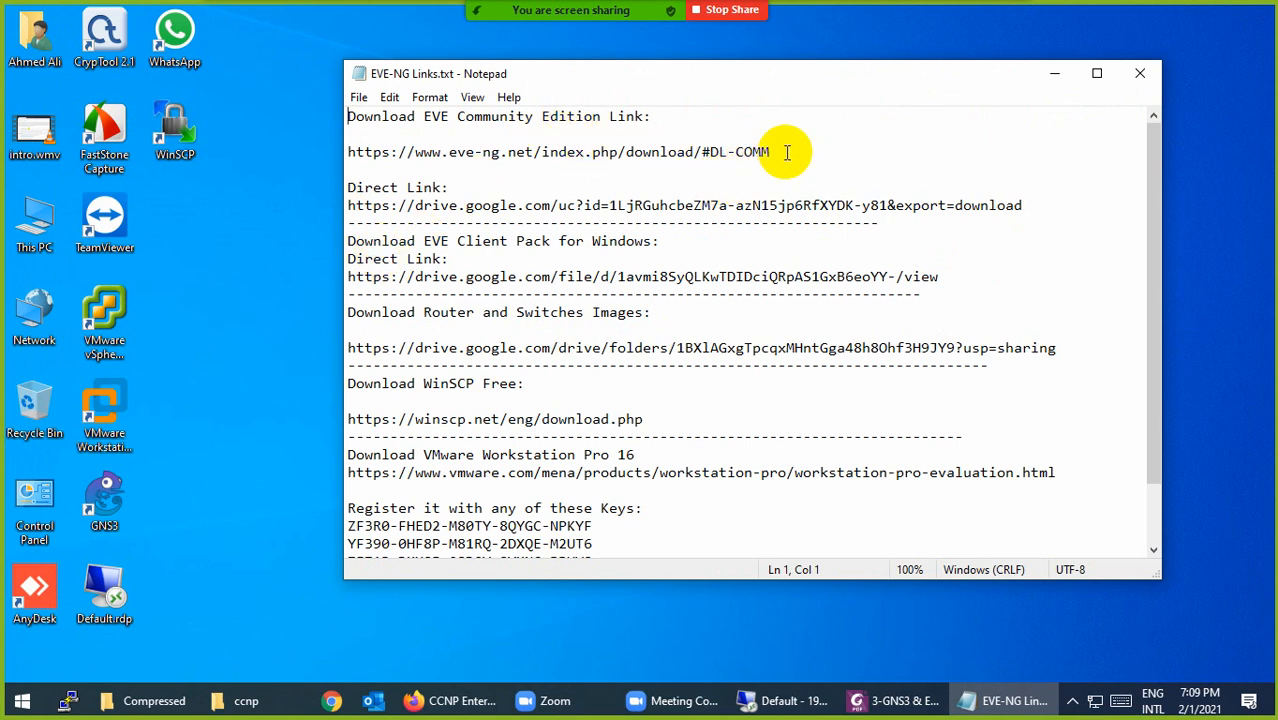
Step: Copy the EVE Community Edition download link and select Firefox's address bar
drag(772, 153, 277, 162)
key(ctrl+c)
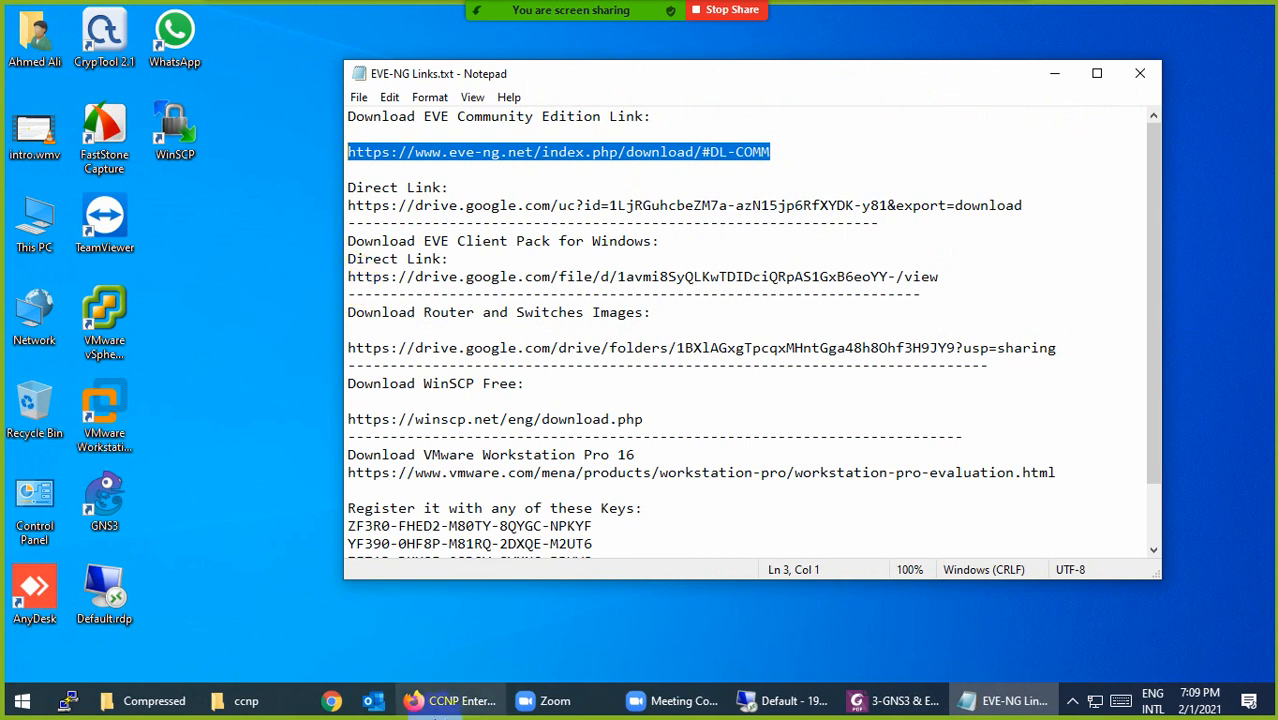
click(450, 700)
click(350, 70)
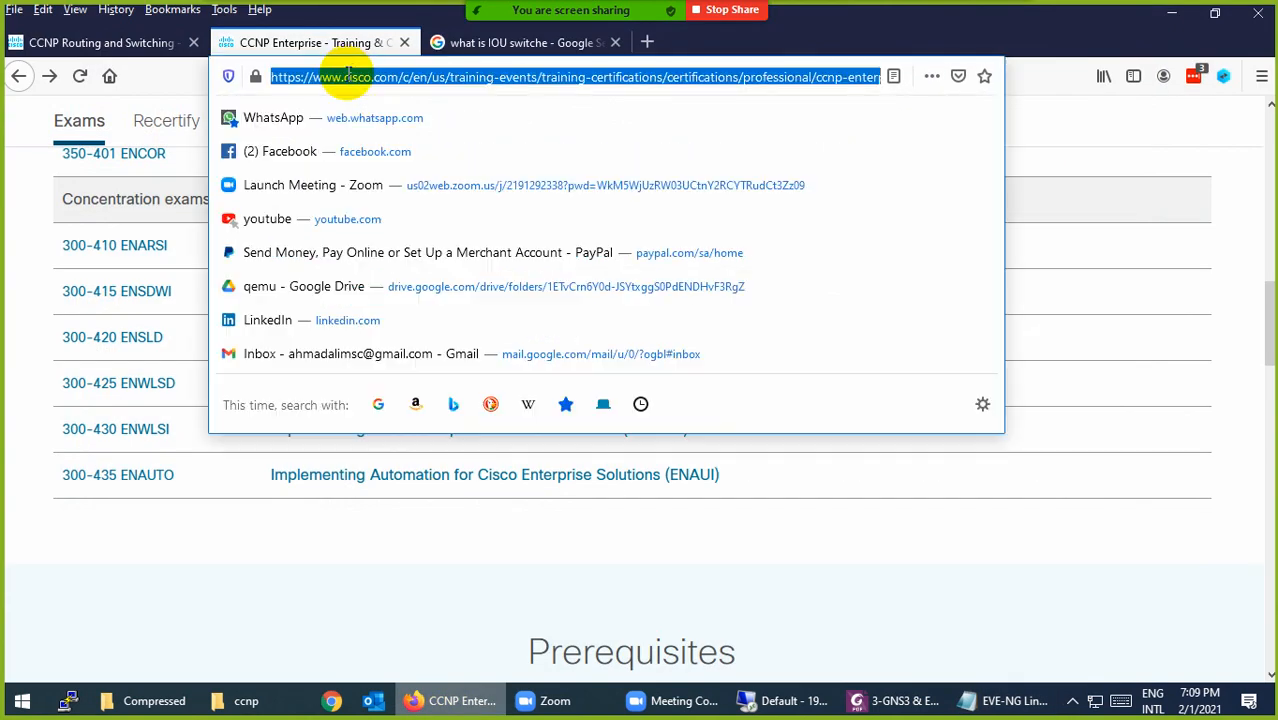
Step: Load the EVE-NG download page and download EVE-Community.ova from the Google mirror
key(ctrl+v)
key(Return)
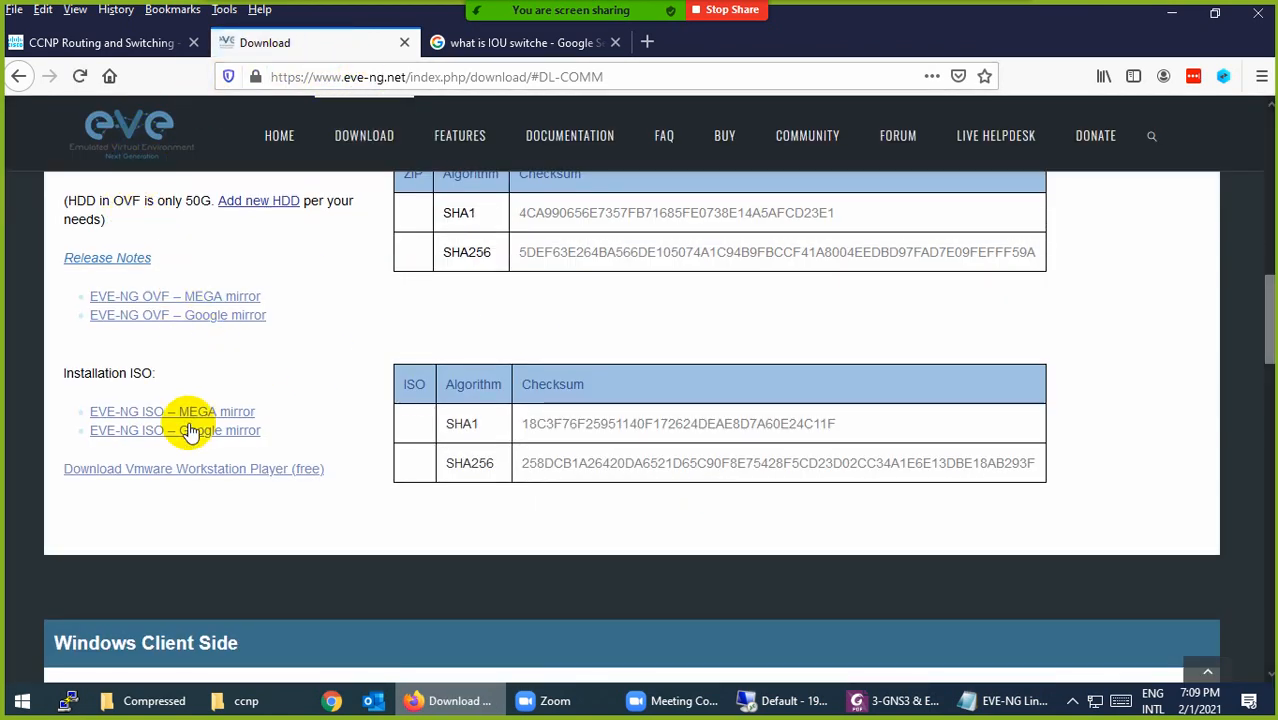
double_click(127, 200)
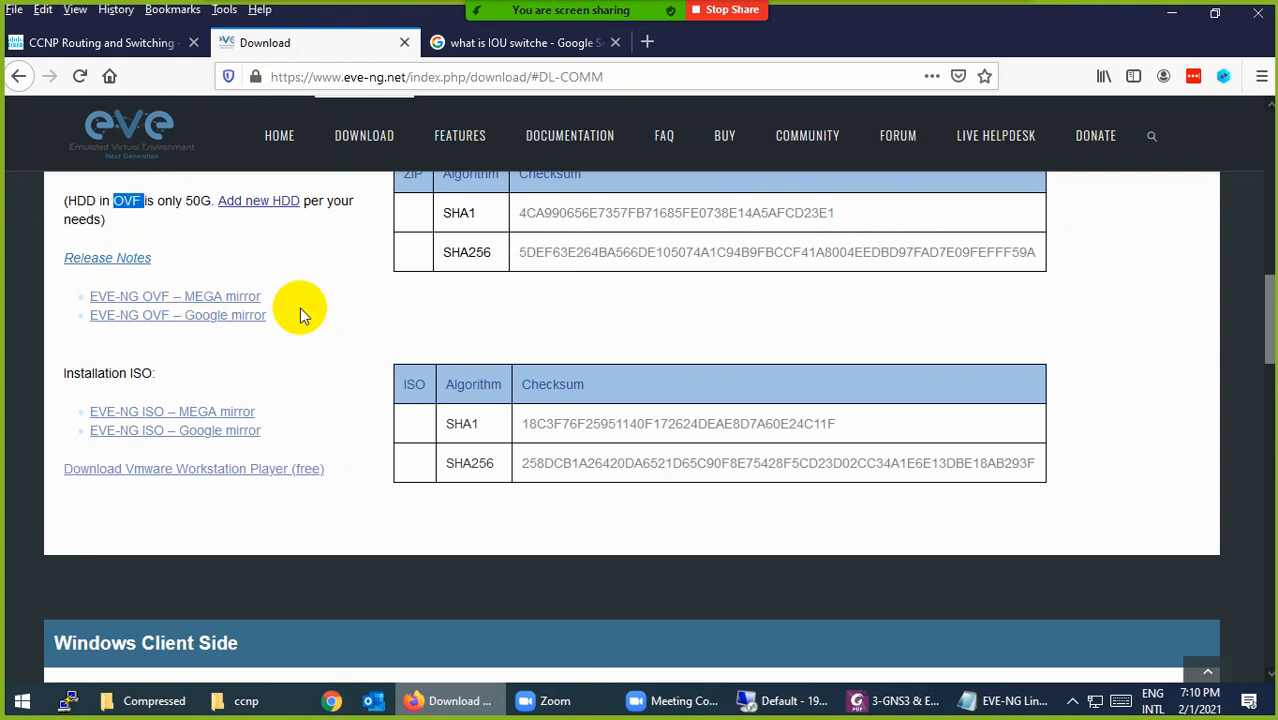
click(193, 313)
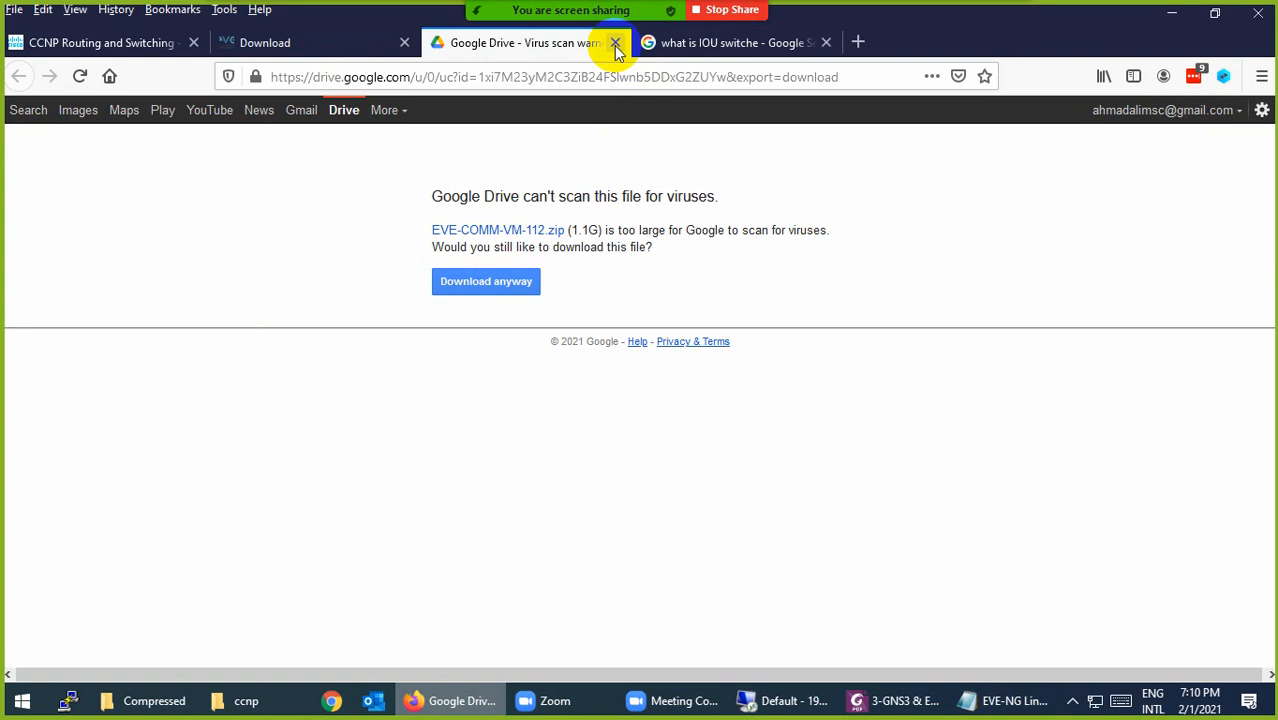
click(150, 700)
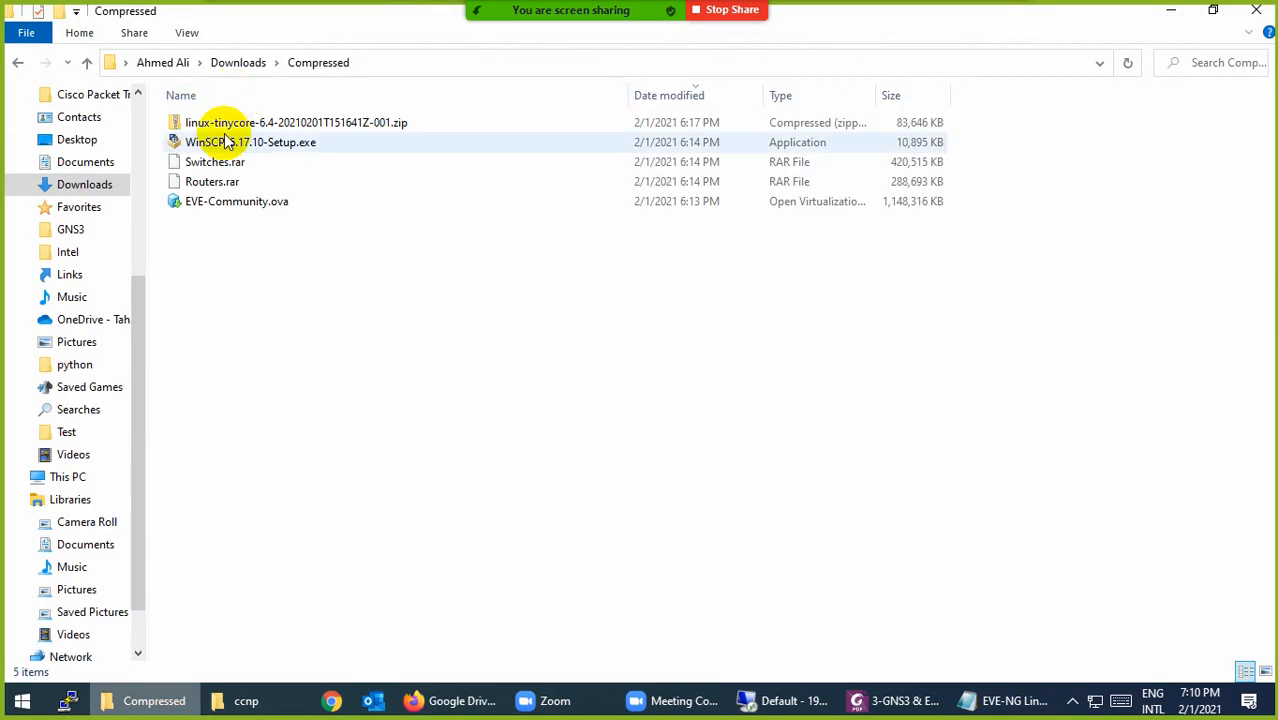
click(207, 202)
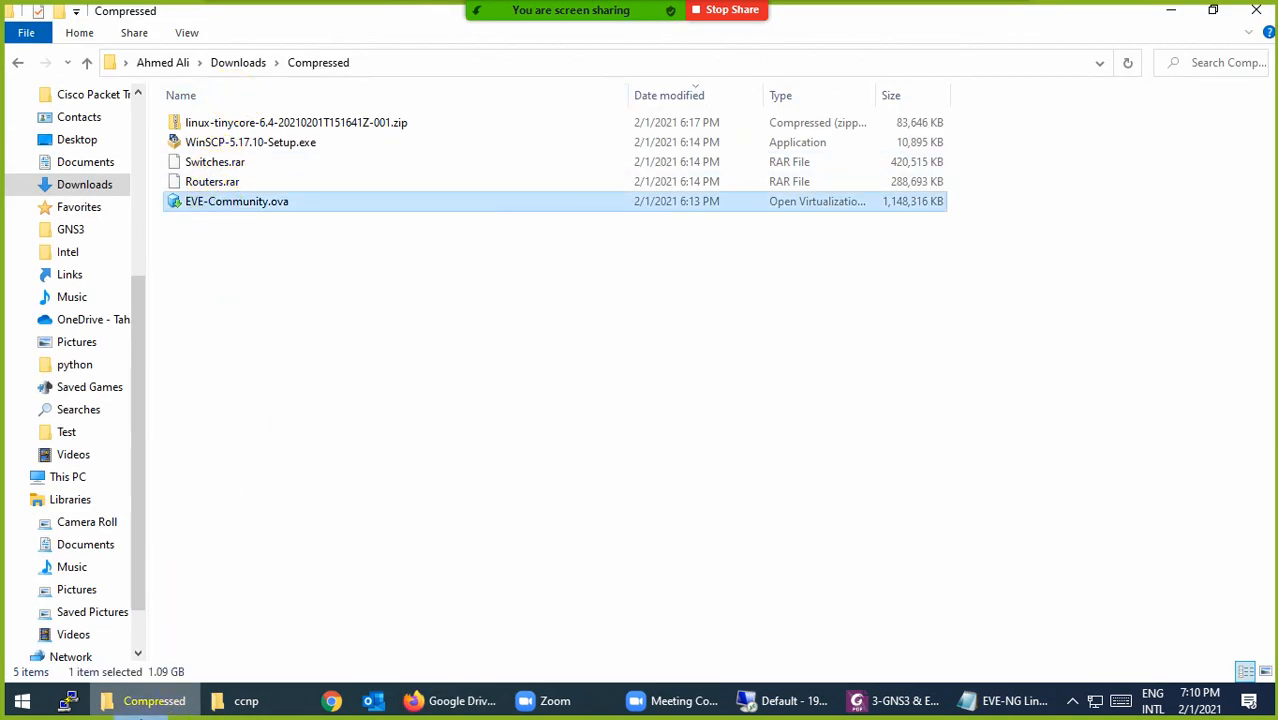
click(150, 700)
Step: Close the Google Drive tab and copy the client pack direct link from the notes
click(612, 43)
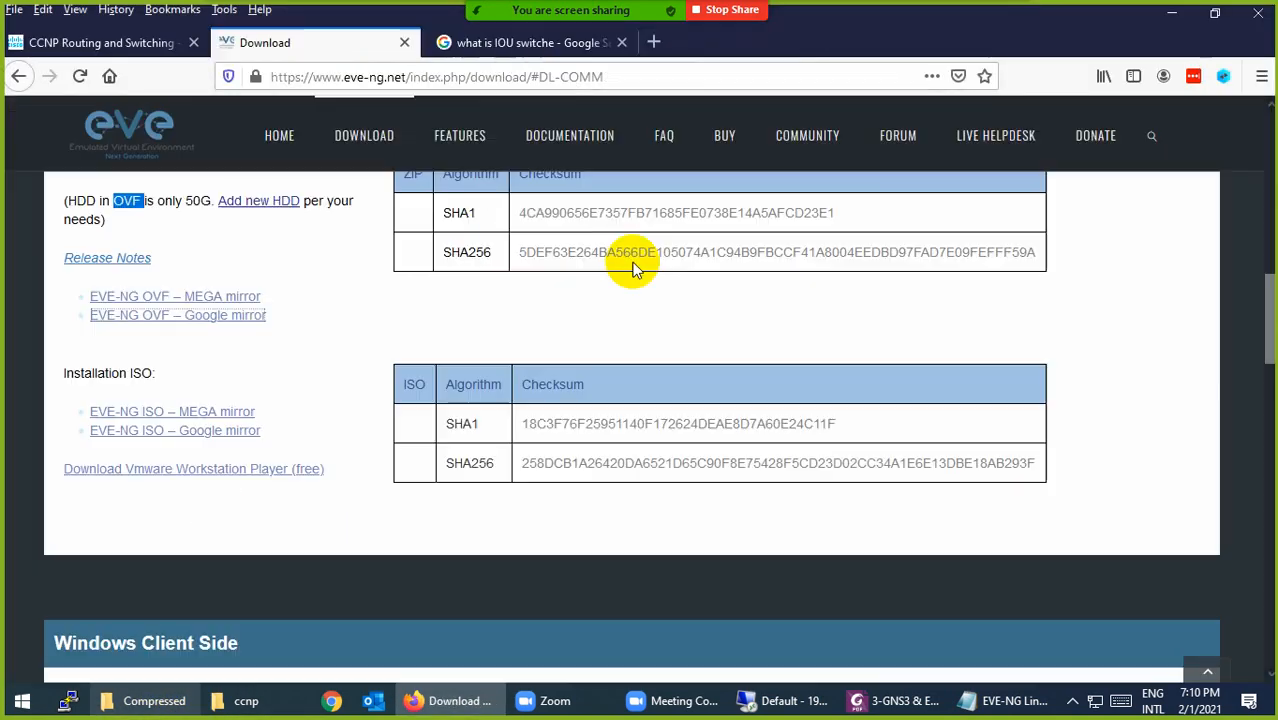
click(1003, 700)
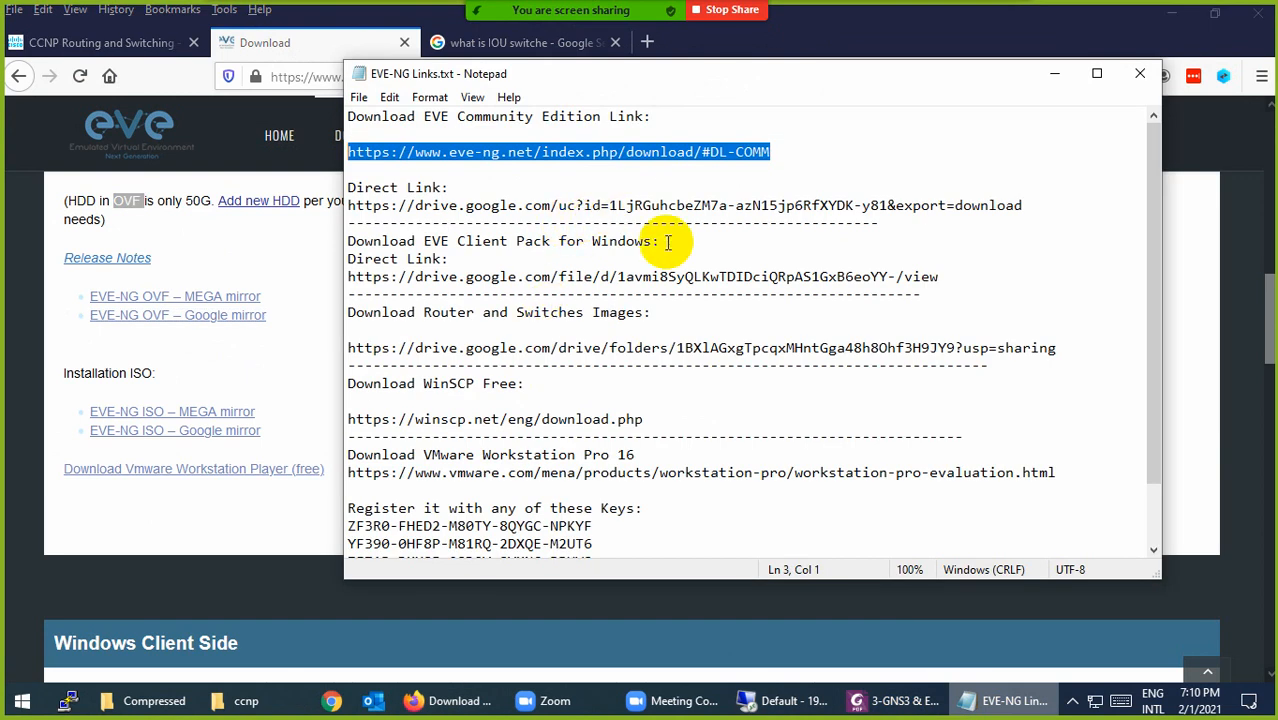
drag(1004, 285, 322, 277)
key(ctrl+c)
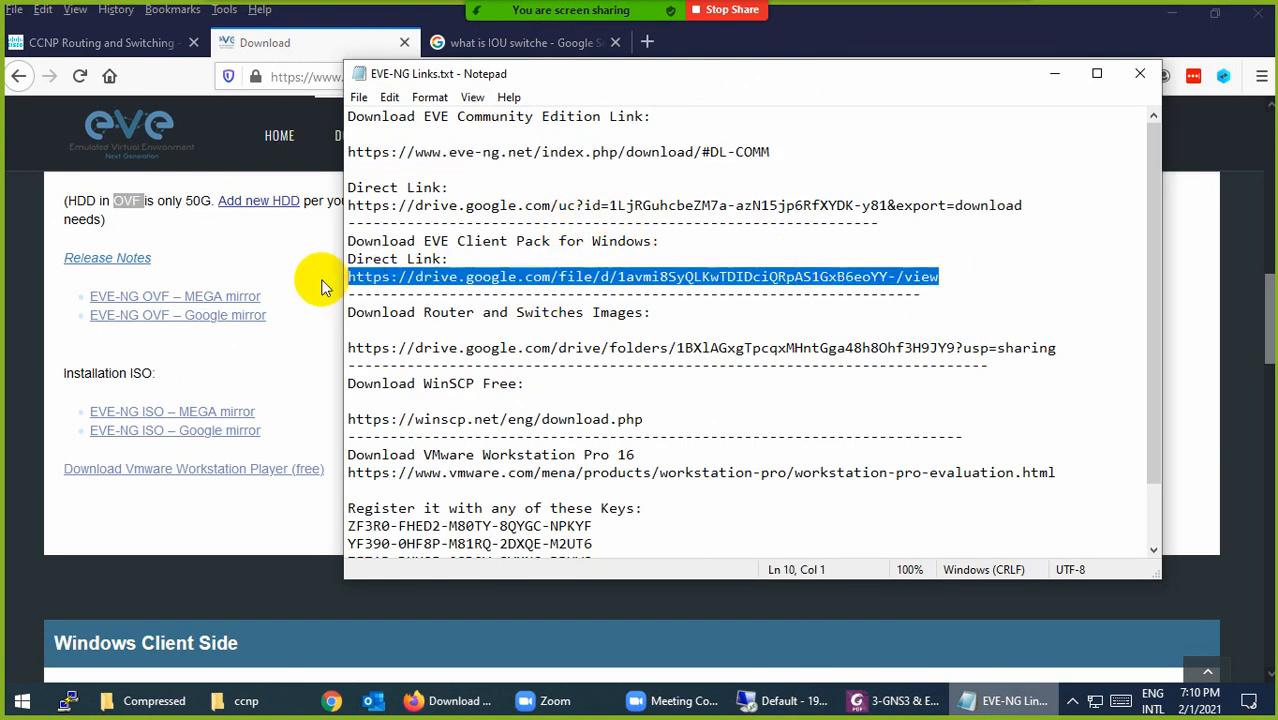
click(287, 80)
Step: Open the EVE-NG-Win-Client-Pack-2.0.exe Drive page, start its download, and close the tab
key(ctrl+v)
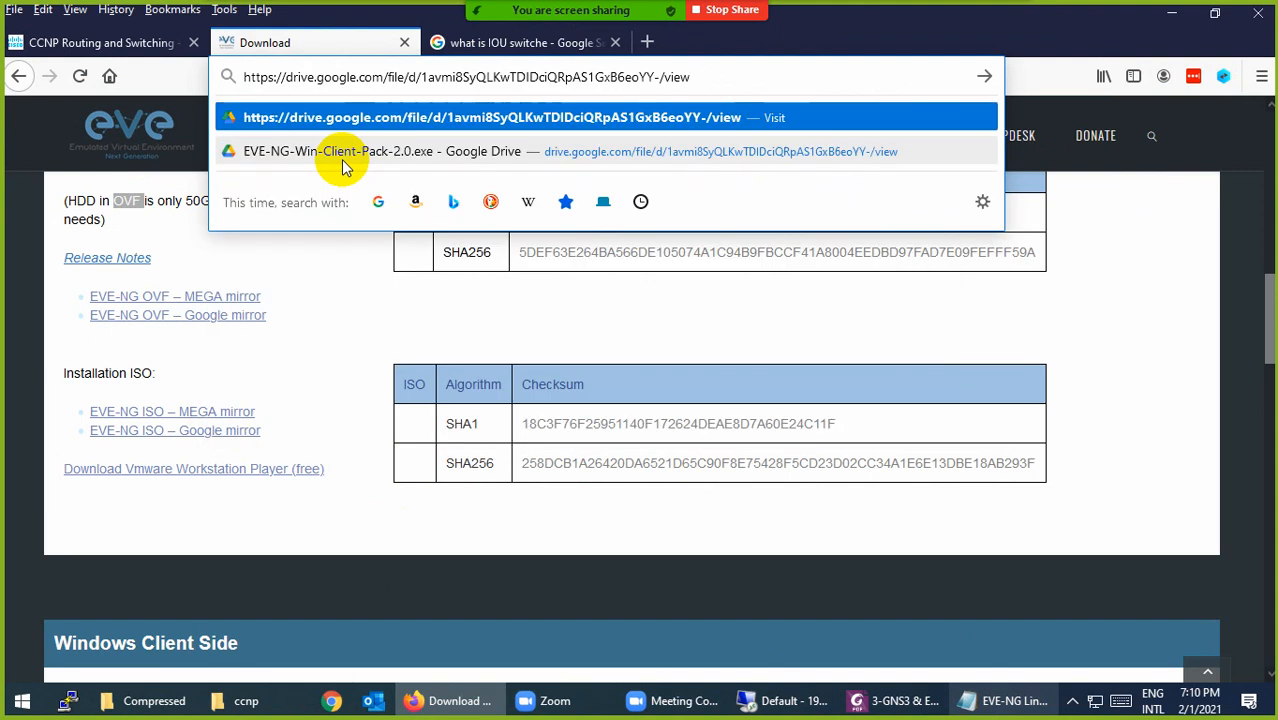
click(341, 159)
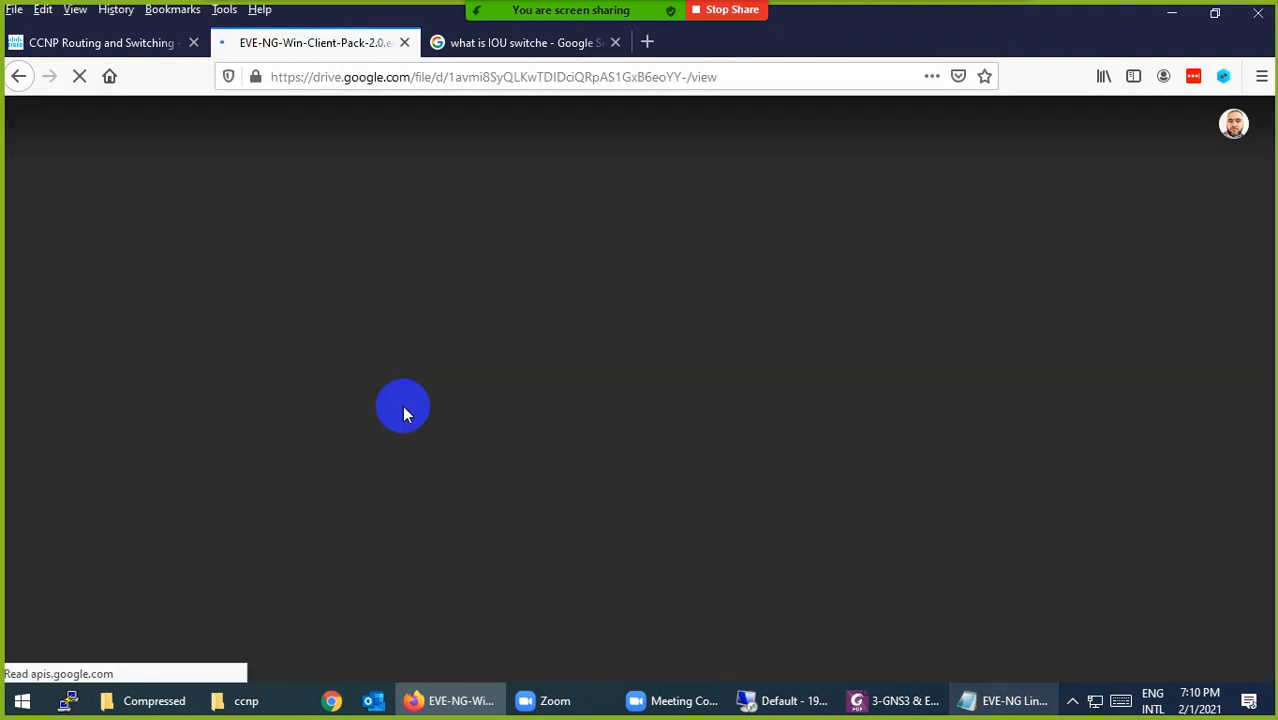
click(976, 695)
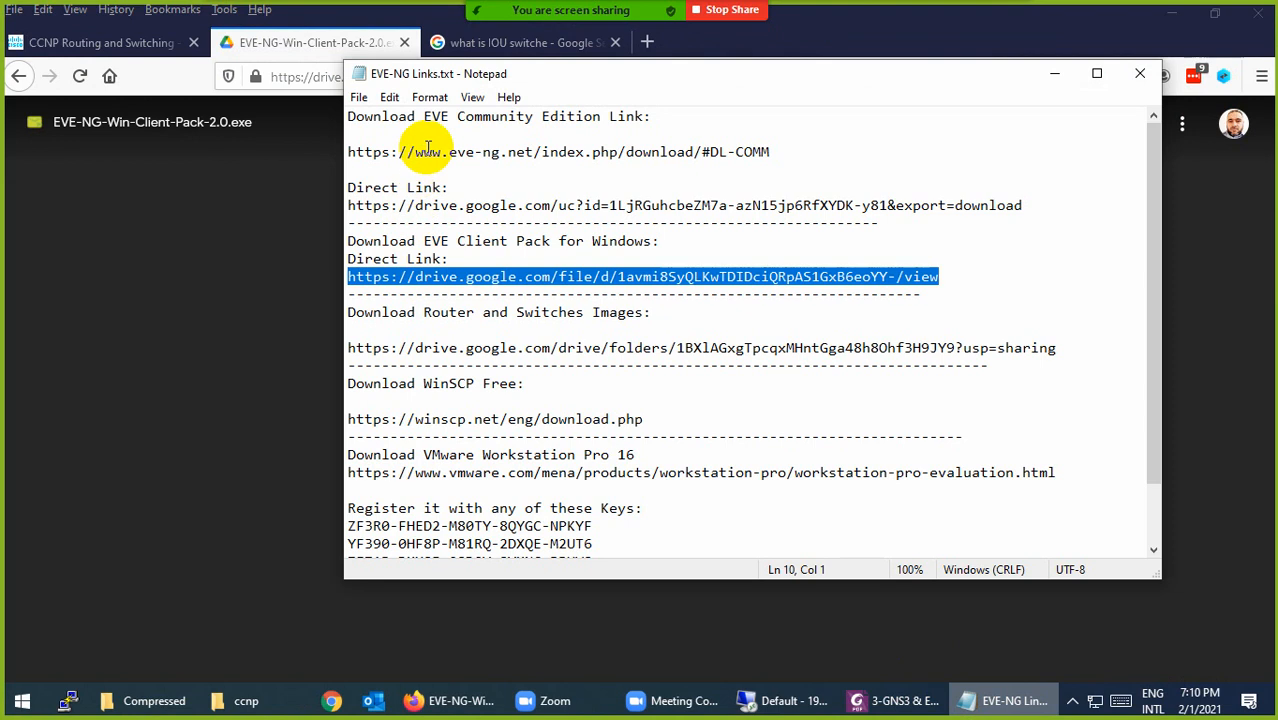
click(263, 52)
click(1137, 130)
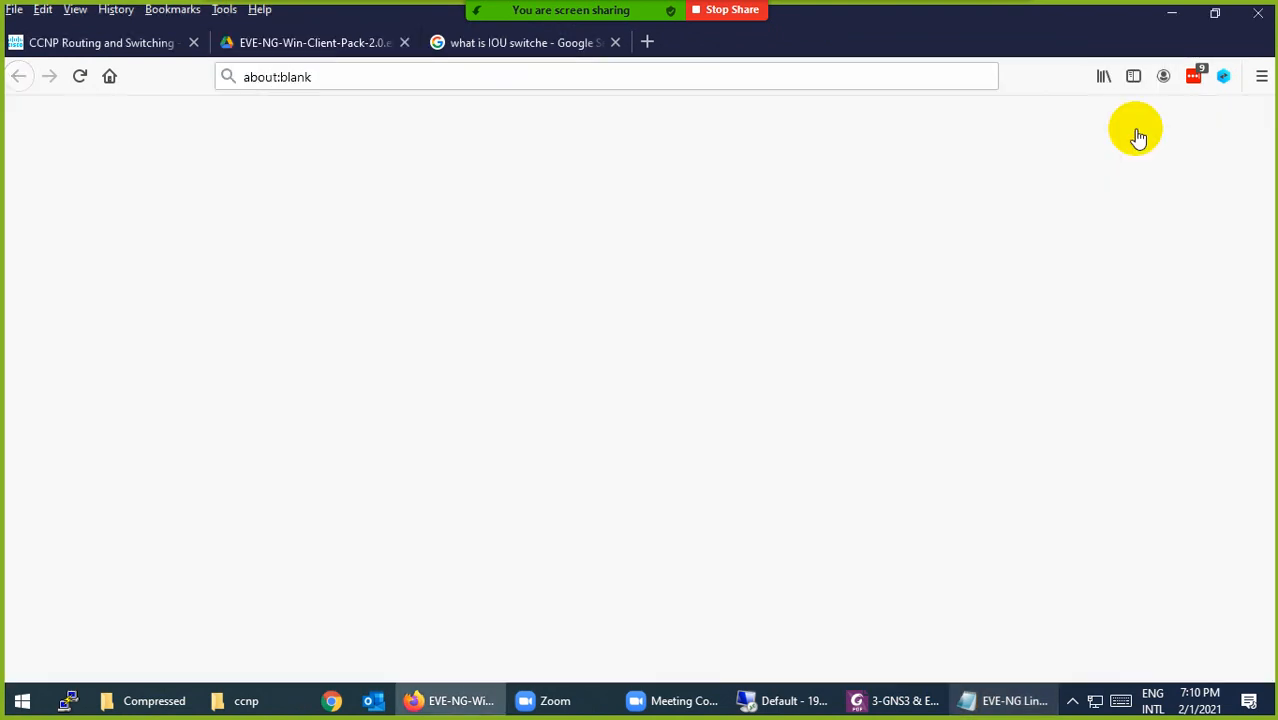
click(404, 42)
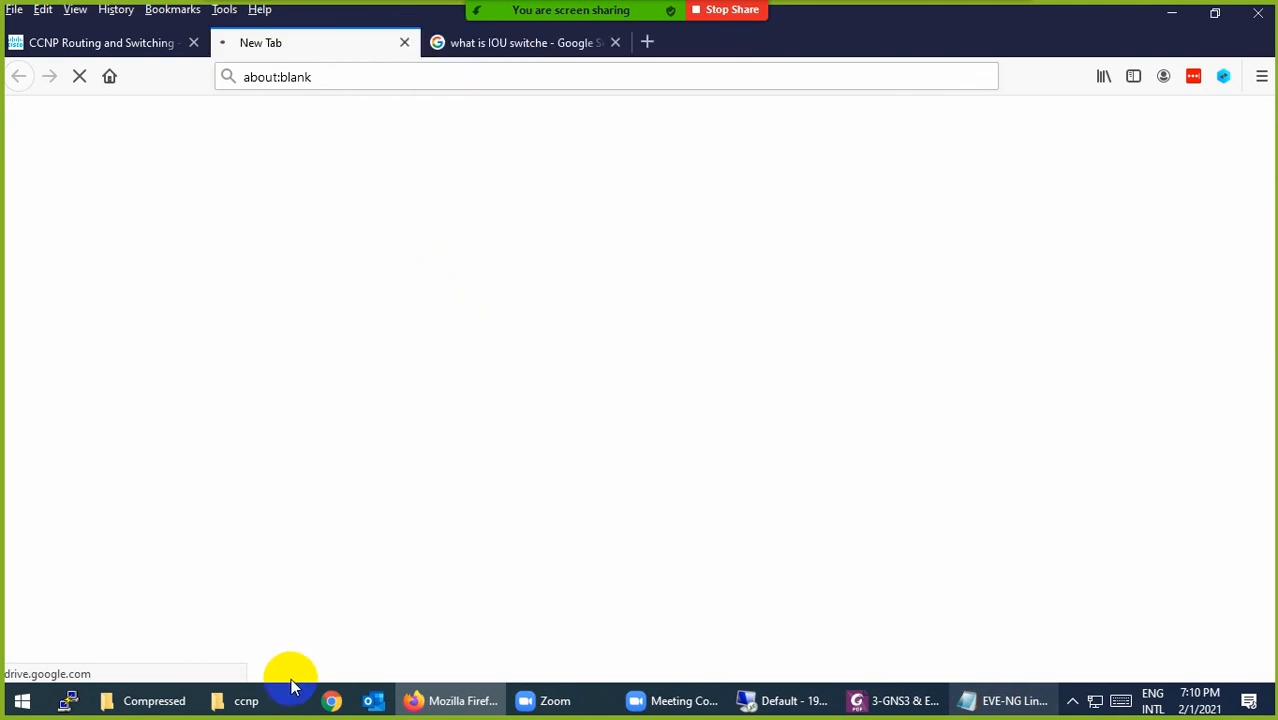
Step: Check the Compressed downloads folder, then return to the EVE-NG links notes
click(150, 702)
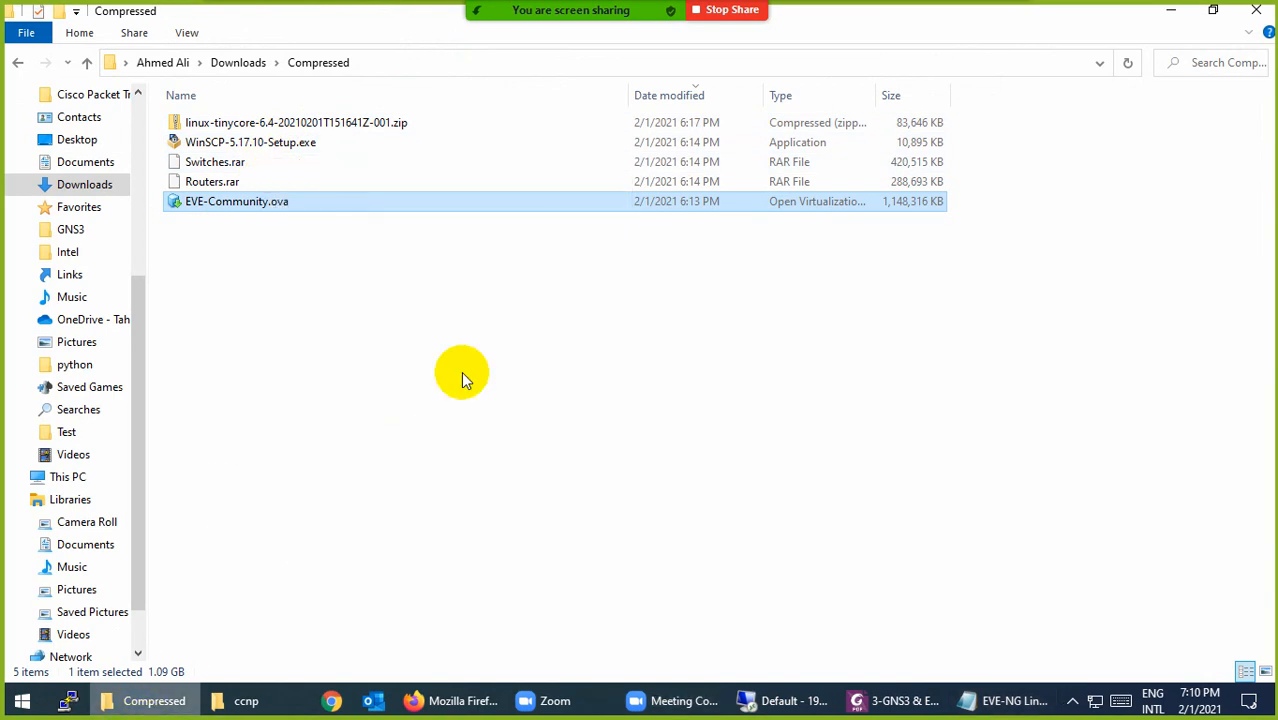
click(172, 707)
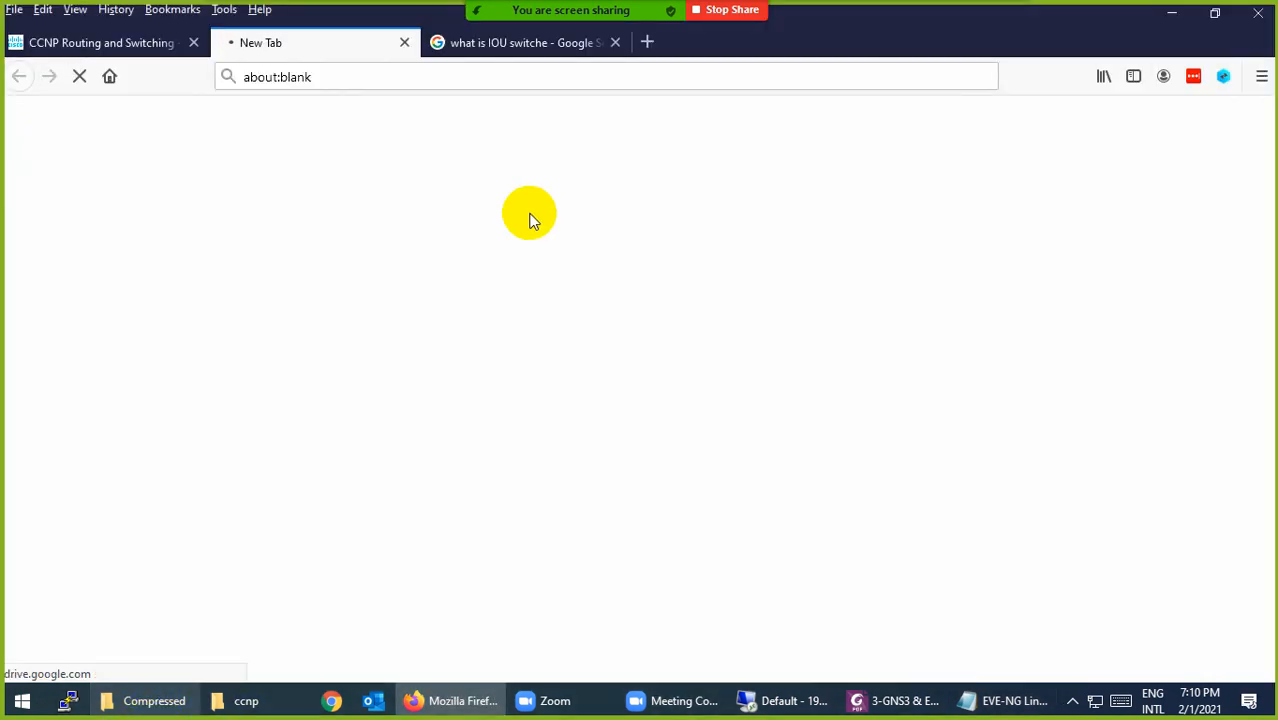
click(990, 700)
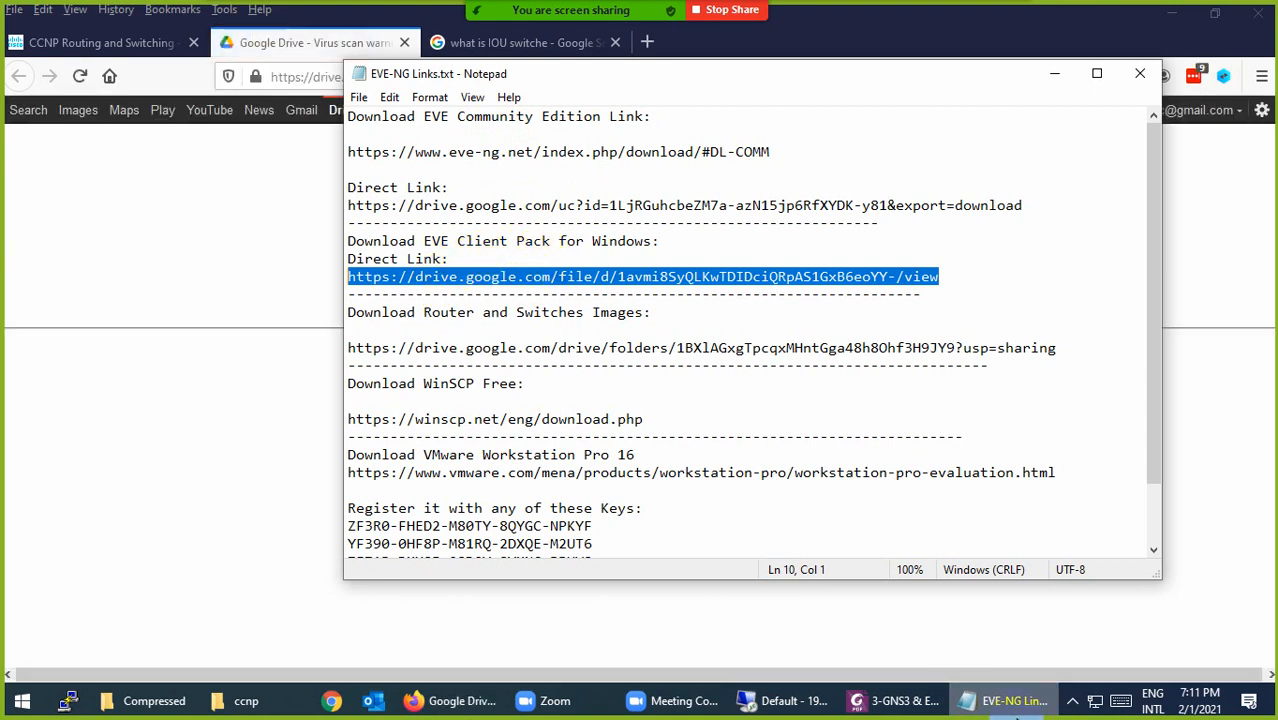
Step: Download the client pack despite Drive's virus-scan warning and close the Drive tab
key(alt+Tab)
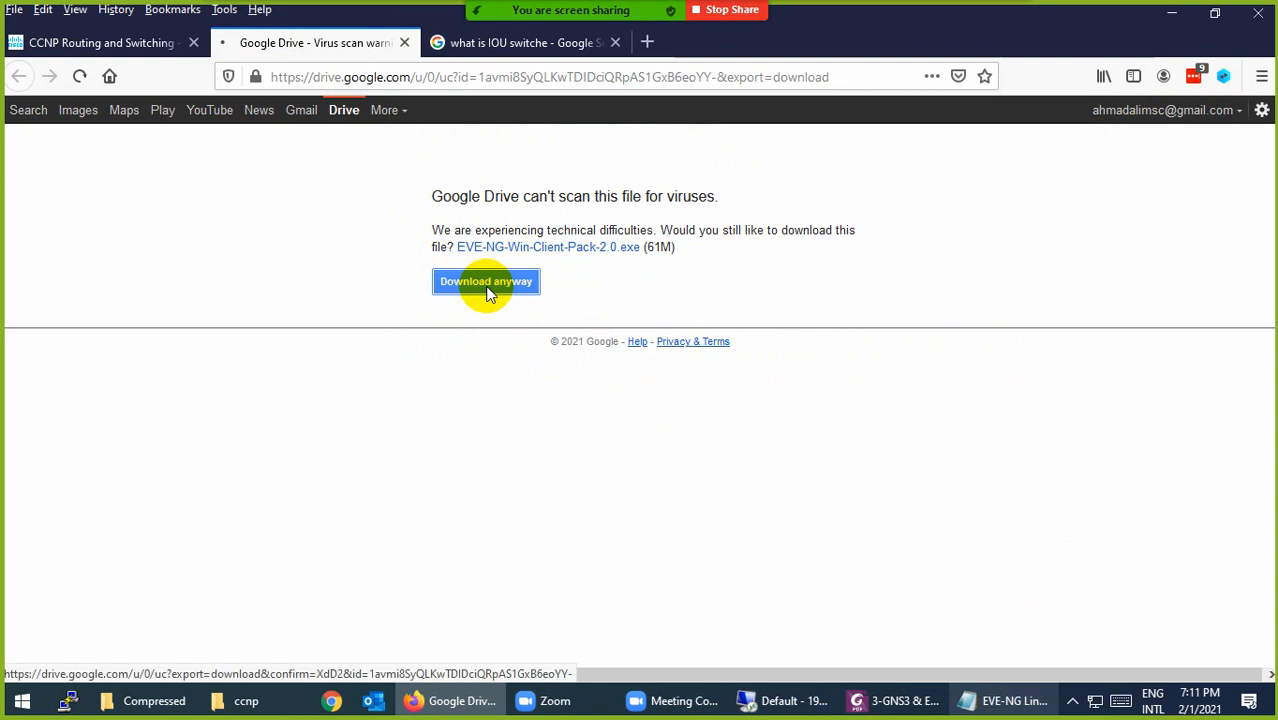
click(493, 285)
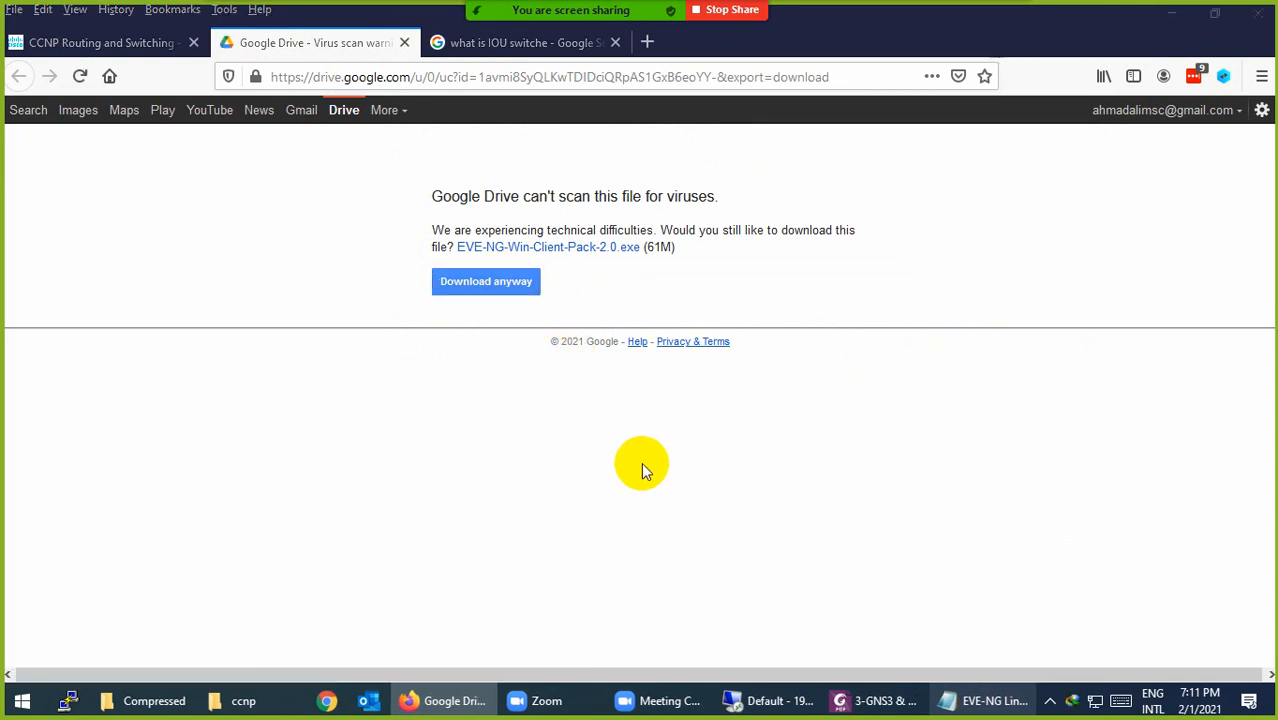
click(616, 437)
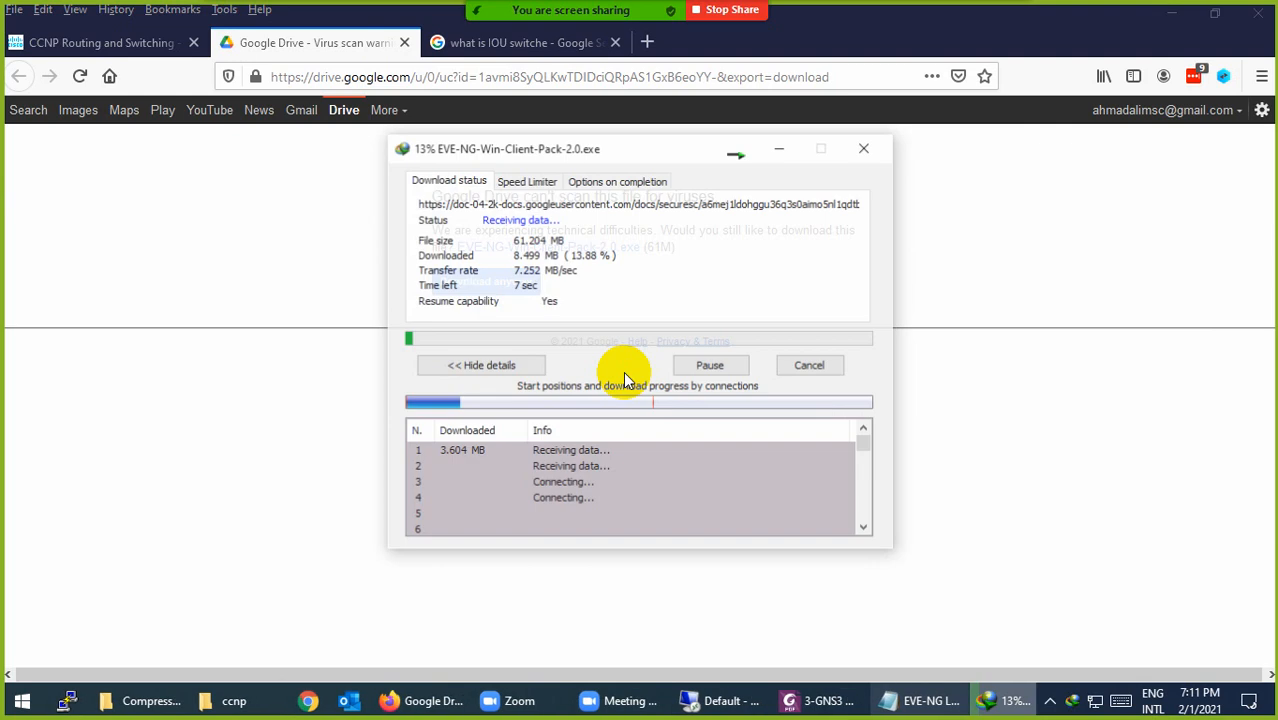
click(402, 46)
click(404, 43)
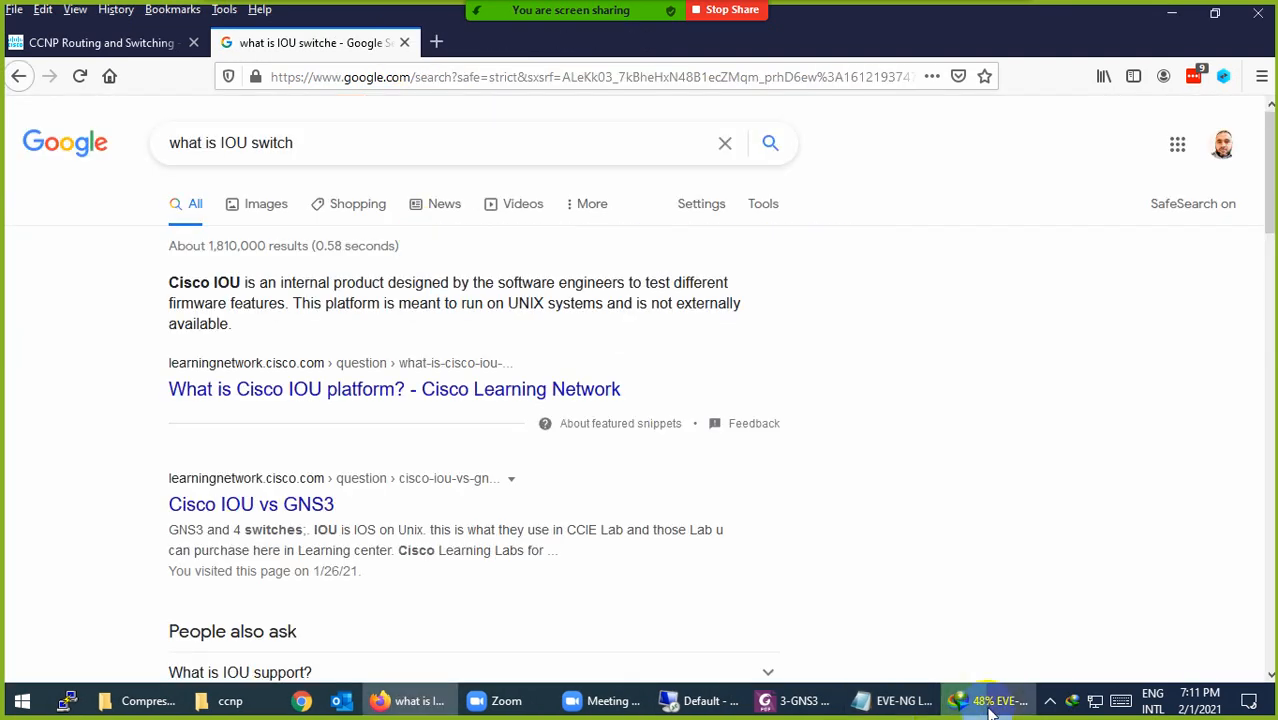
click(912, 700)
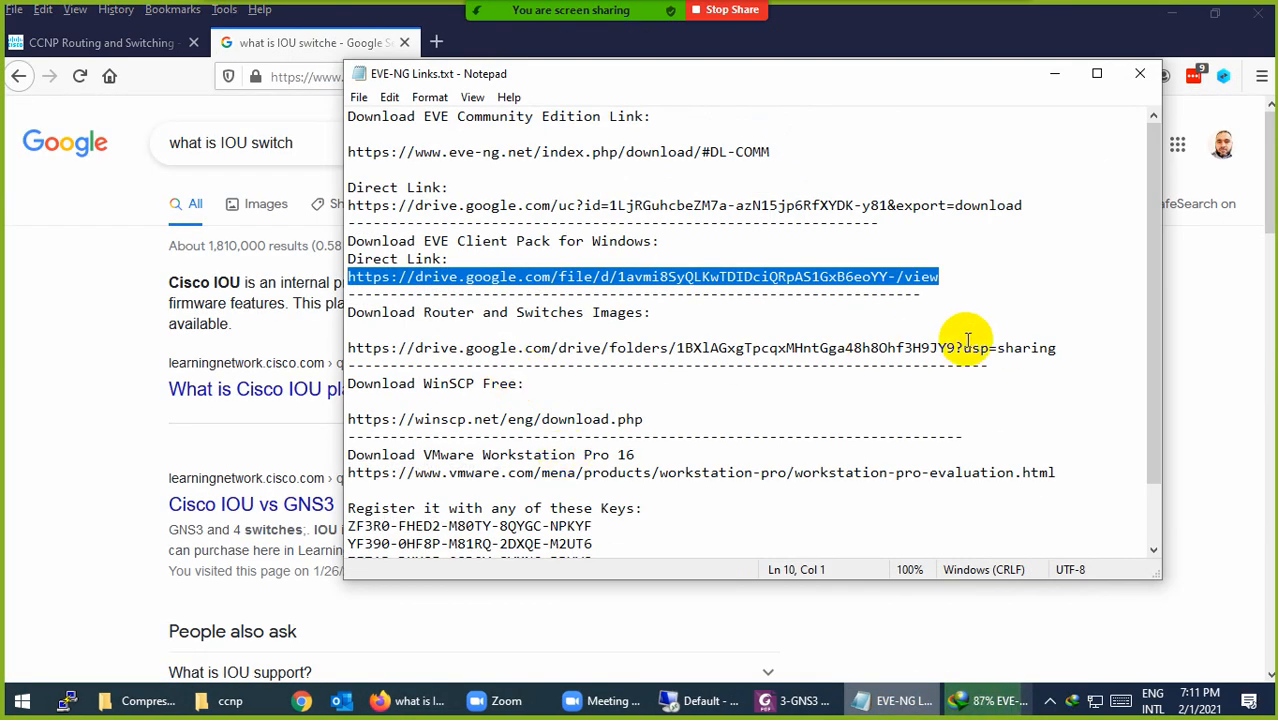
Step: Open the shared EVE-Images folder link from the notes in Firefox
drag(1057, 348, 335, 343)
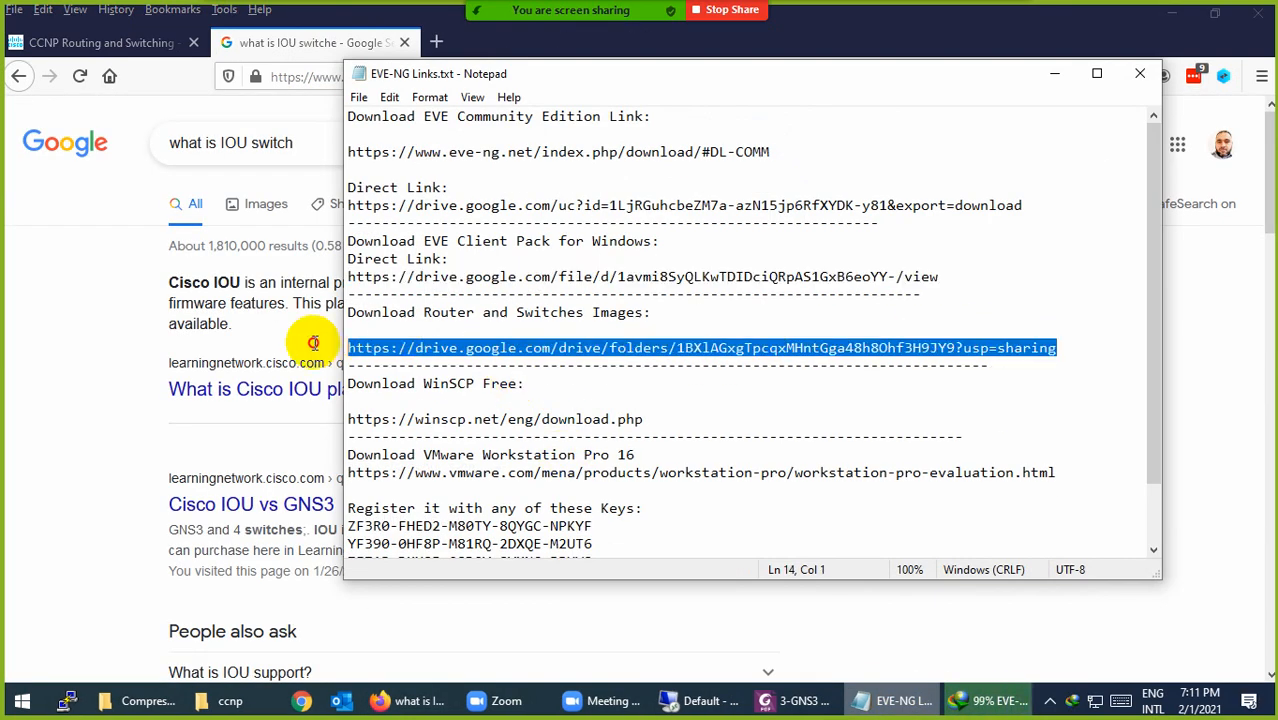
click(305, 77)
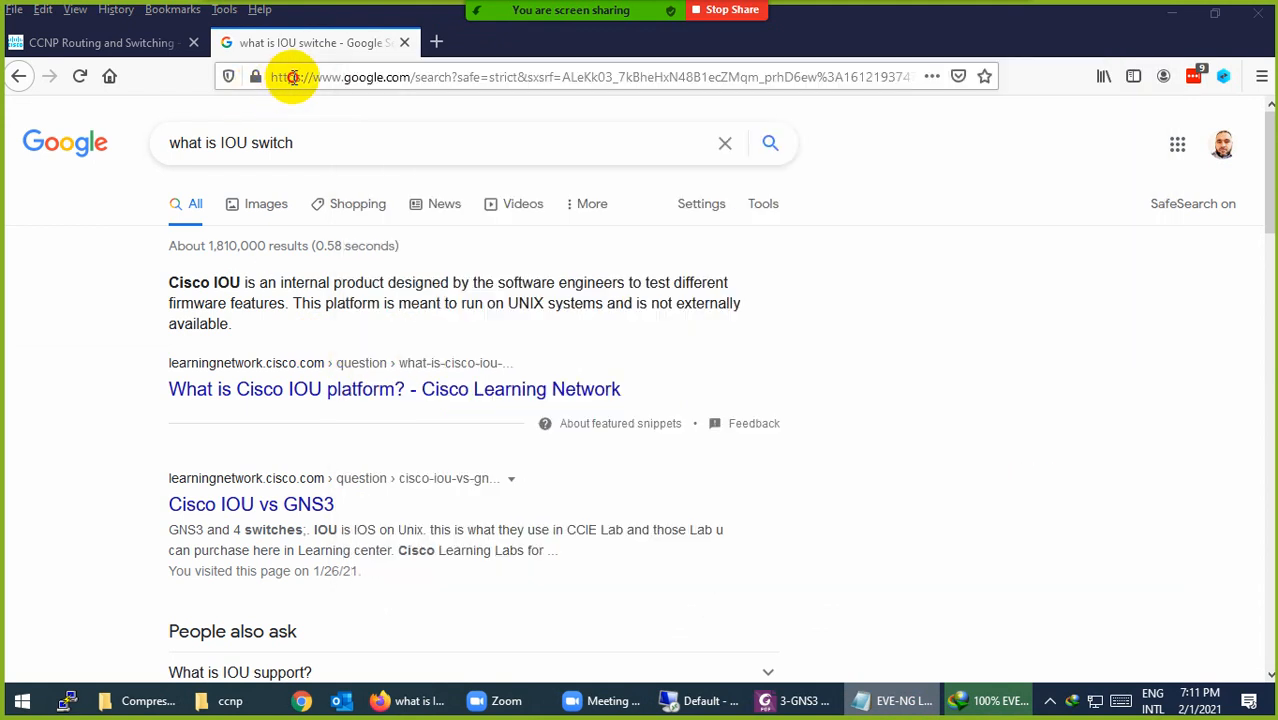
key(Return)
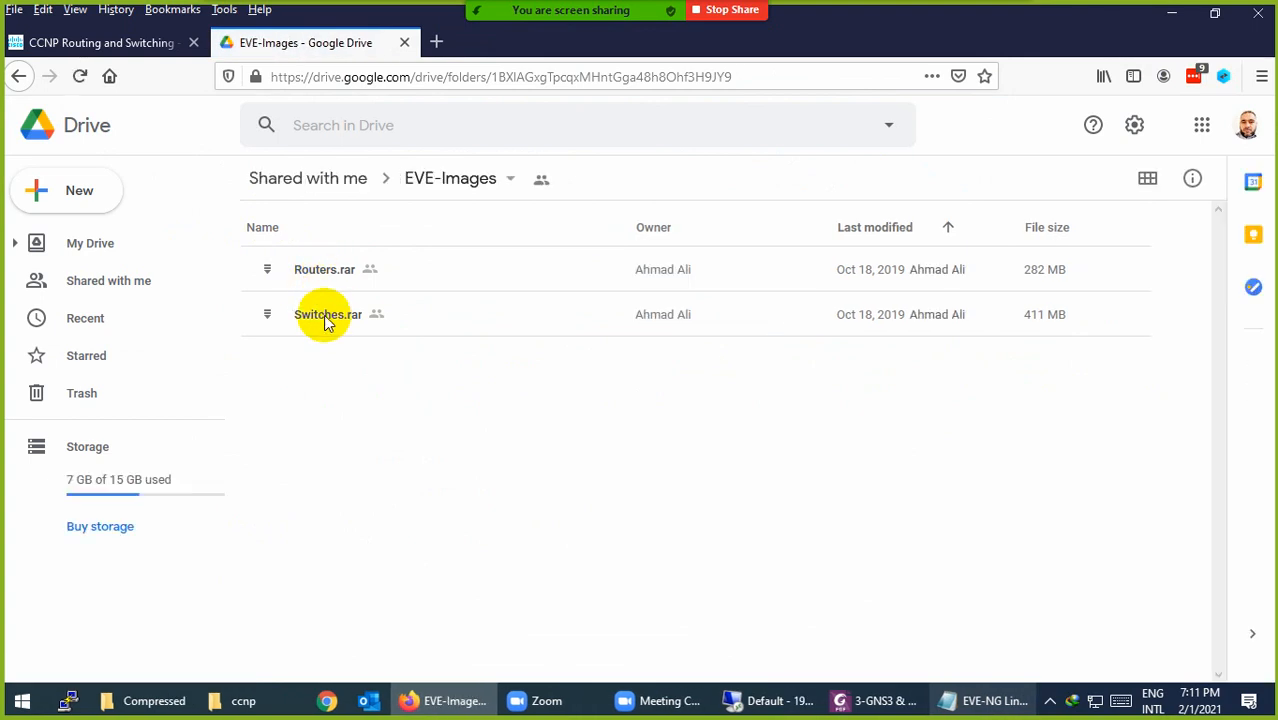
Step: Download Routers.rar and compare Routers.rar and Switches.rar sizes in the Compressed folder
click(325, 277)
right_click(325, 276)
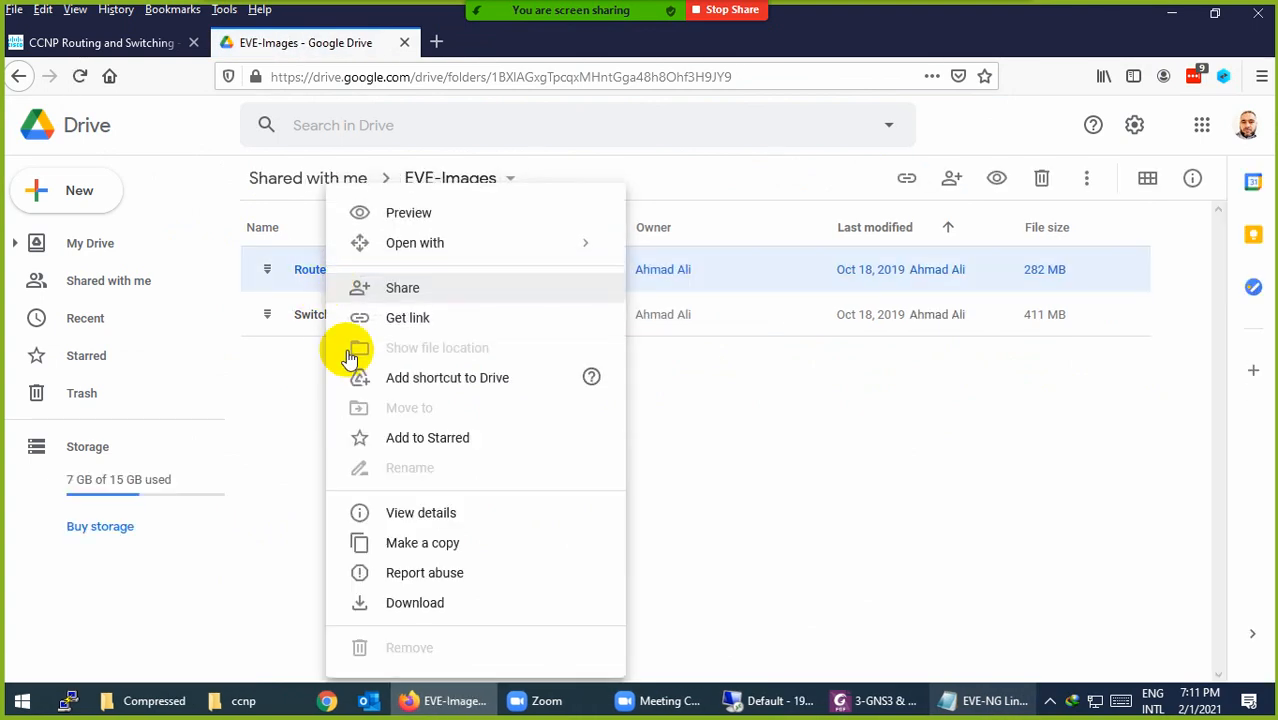
click(414, 600)
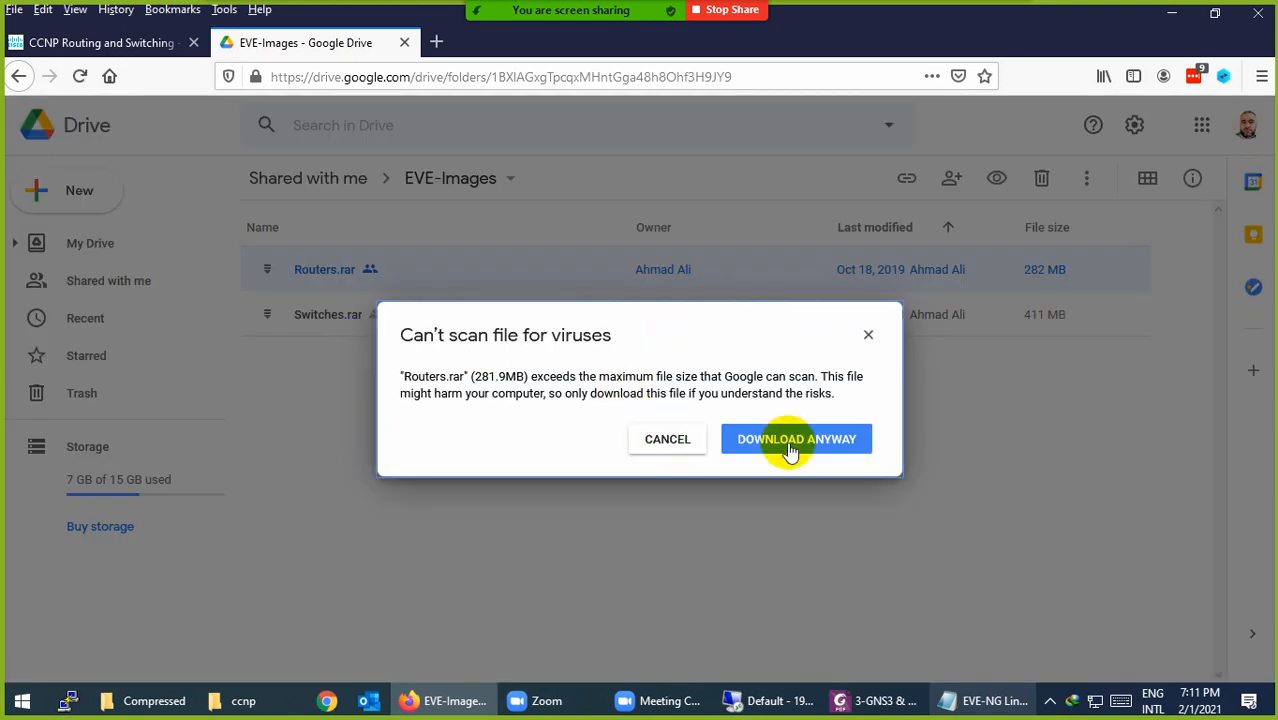
click(668, 441)
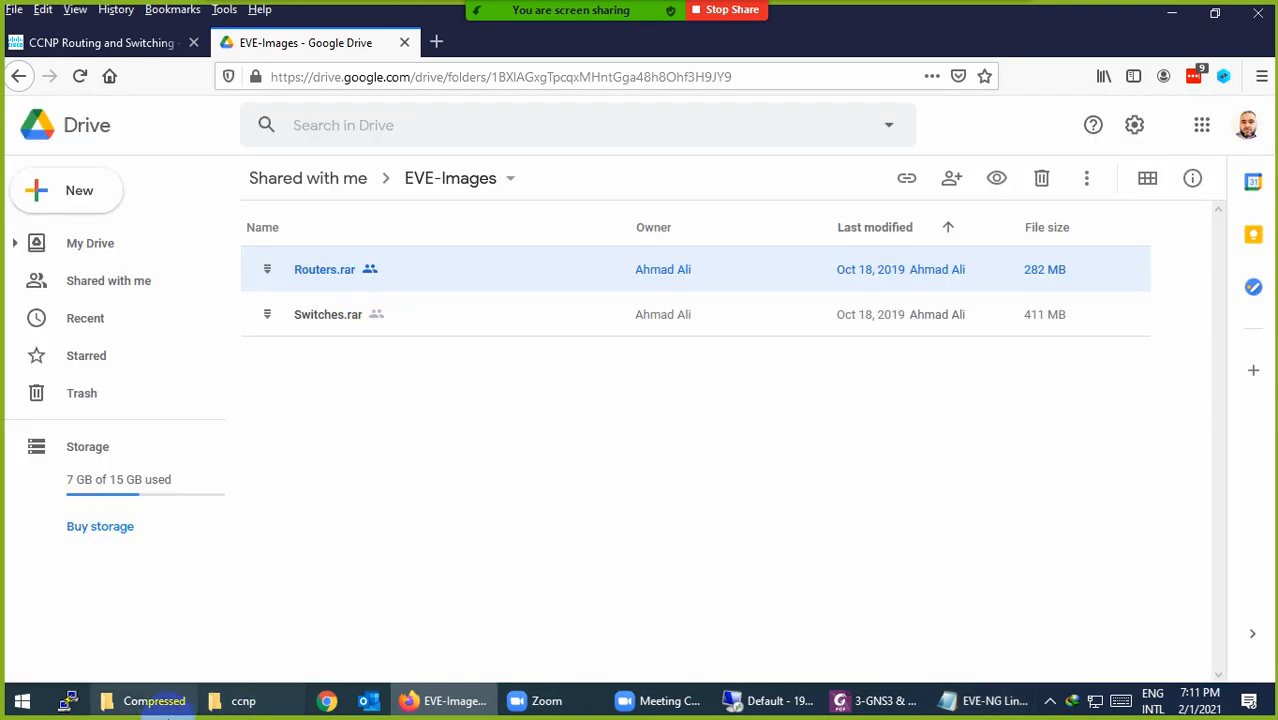
click(148, 700)
click(212, 183)
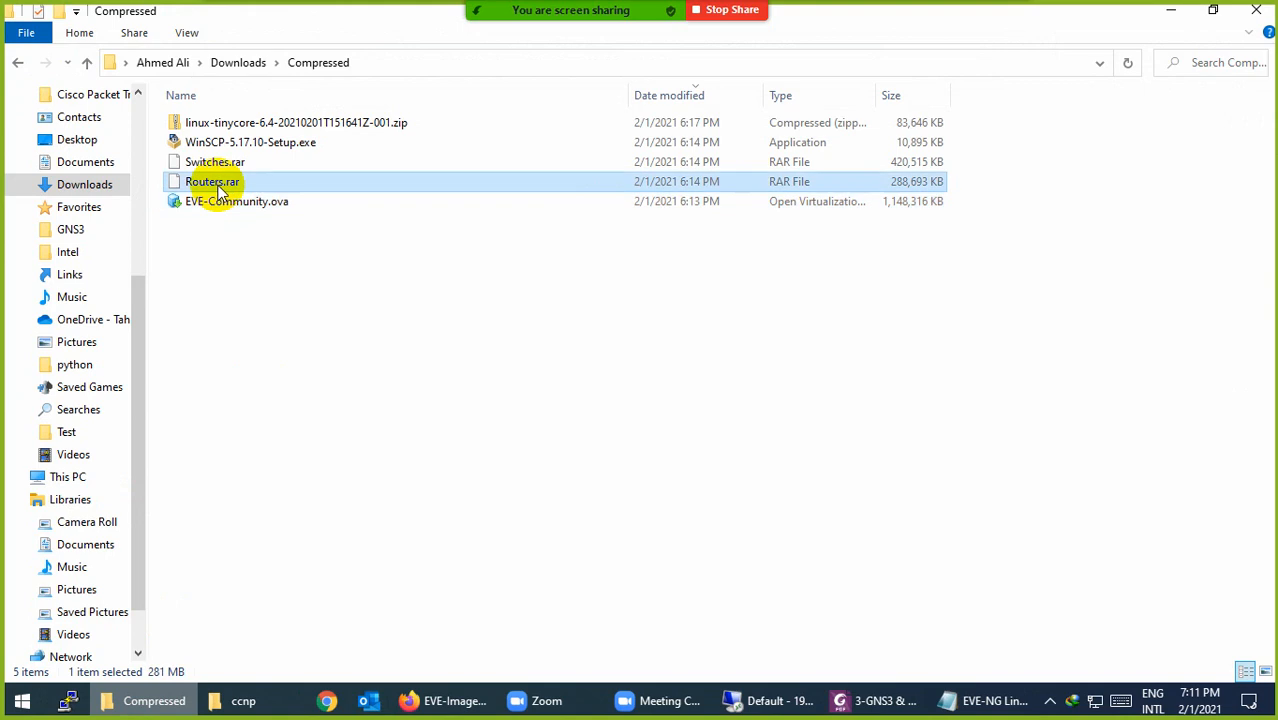
click(216, 162)
click(128, 708)
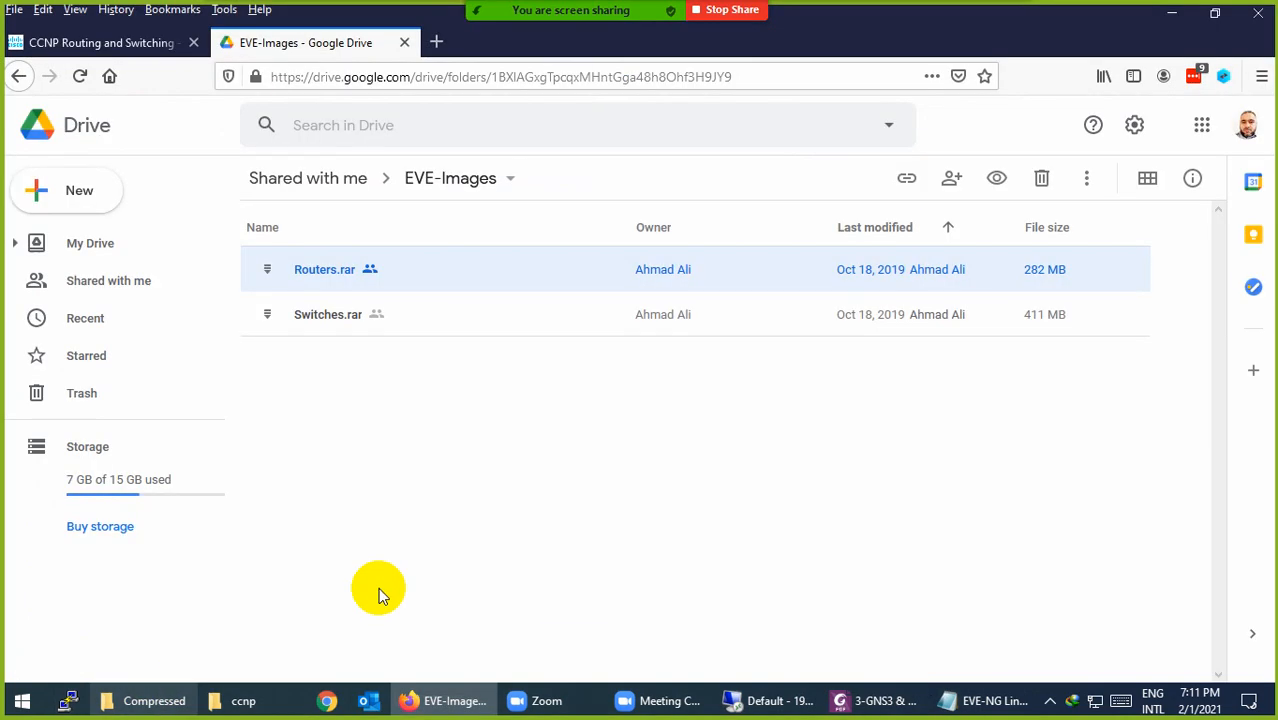
Step: Load the WinSCP download page from the notes link and confirm WinSCP-5.17.10-Setup.exe is already downloaded
click(975, 700)
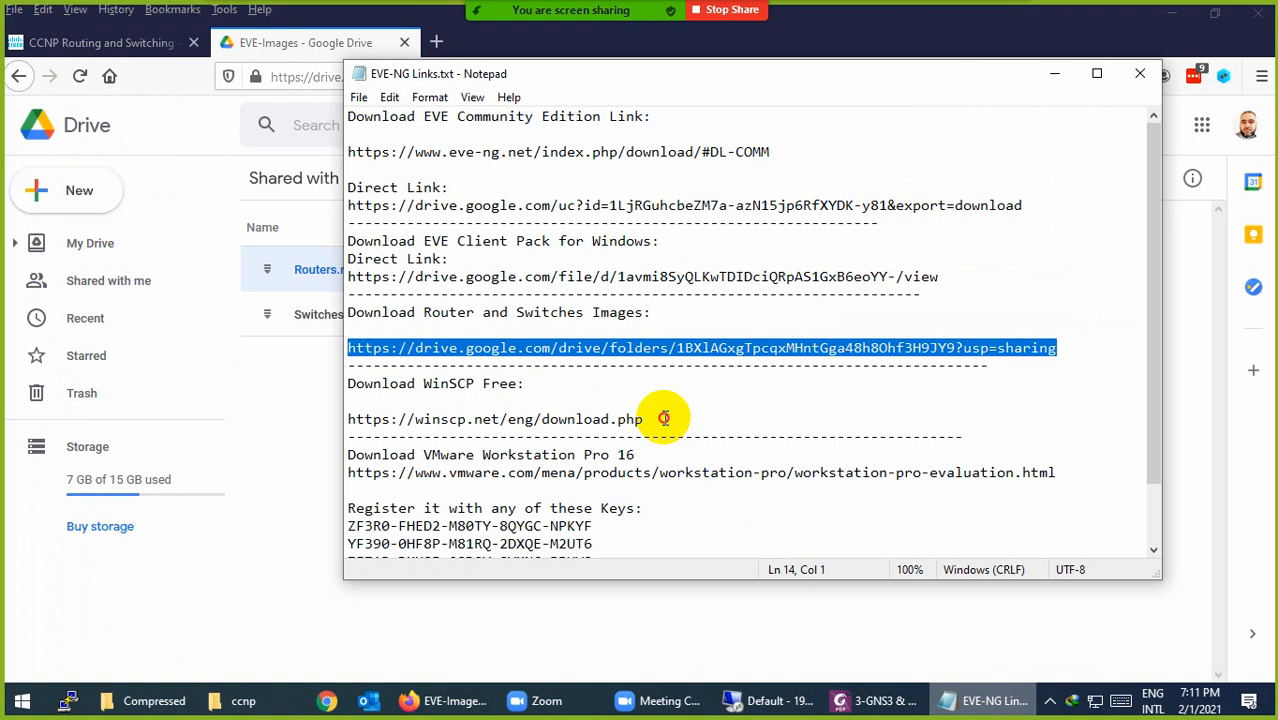
drag(664, 418, 331, 414)
key(ctrl+c)
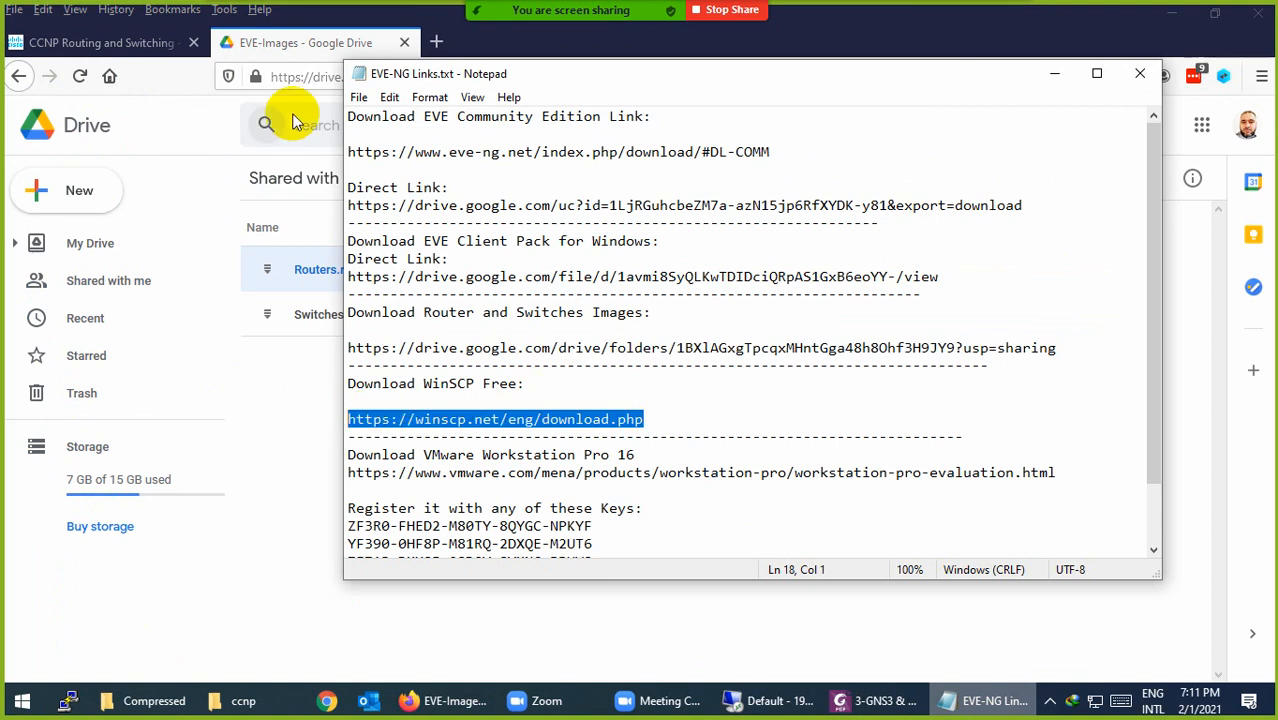
click(297, 78)
key(ctrl+v)
key(Return)
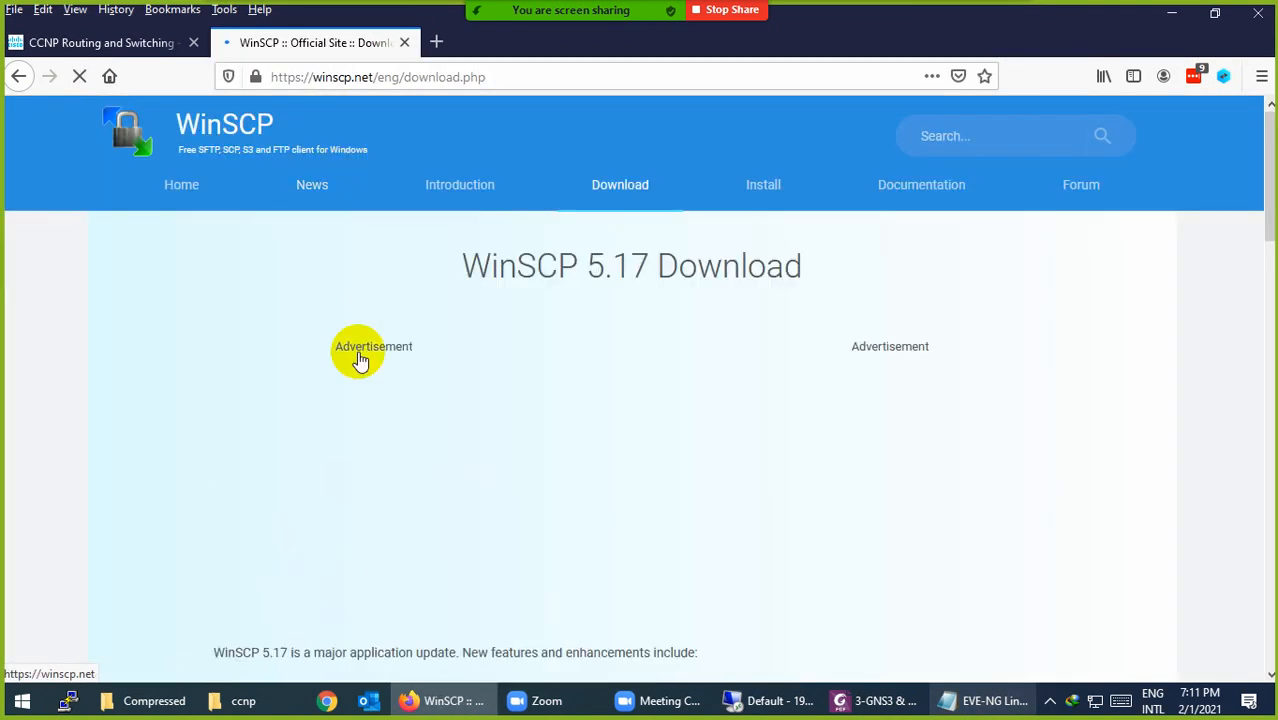
scroll(380, 390, down, 4)
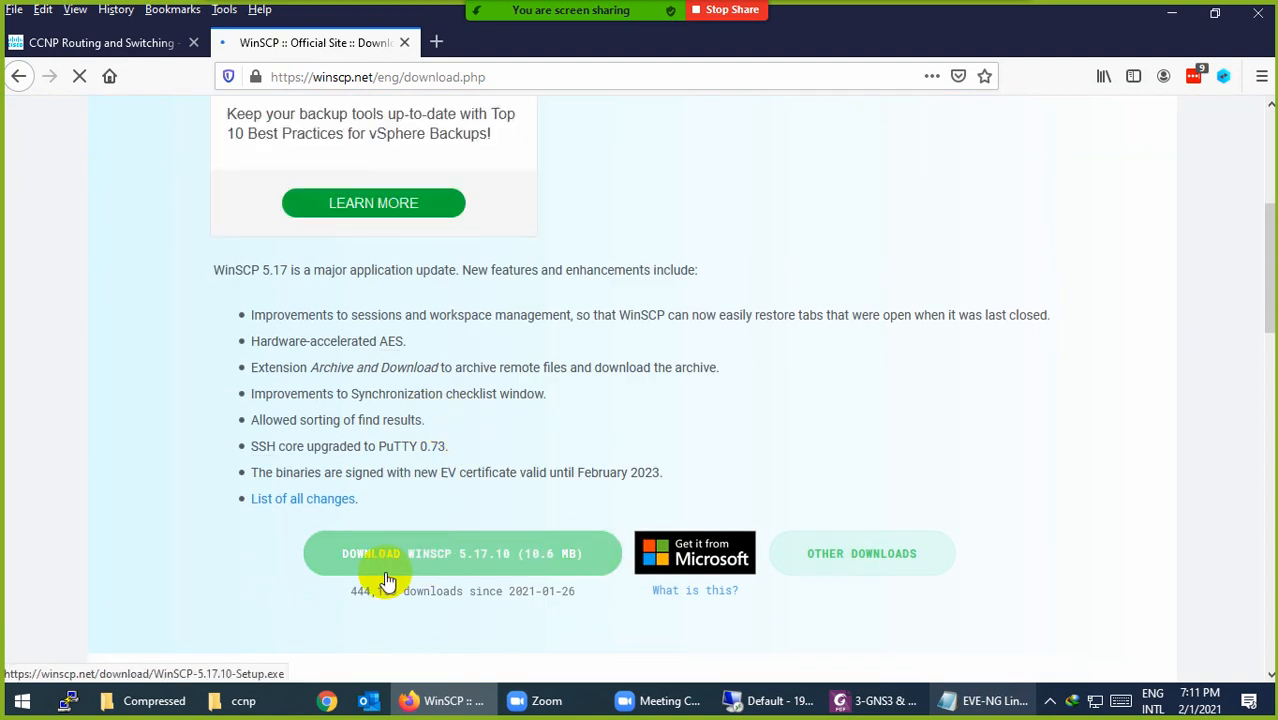
scroll(388, 580, down, 1)
click(173, 707)
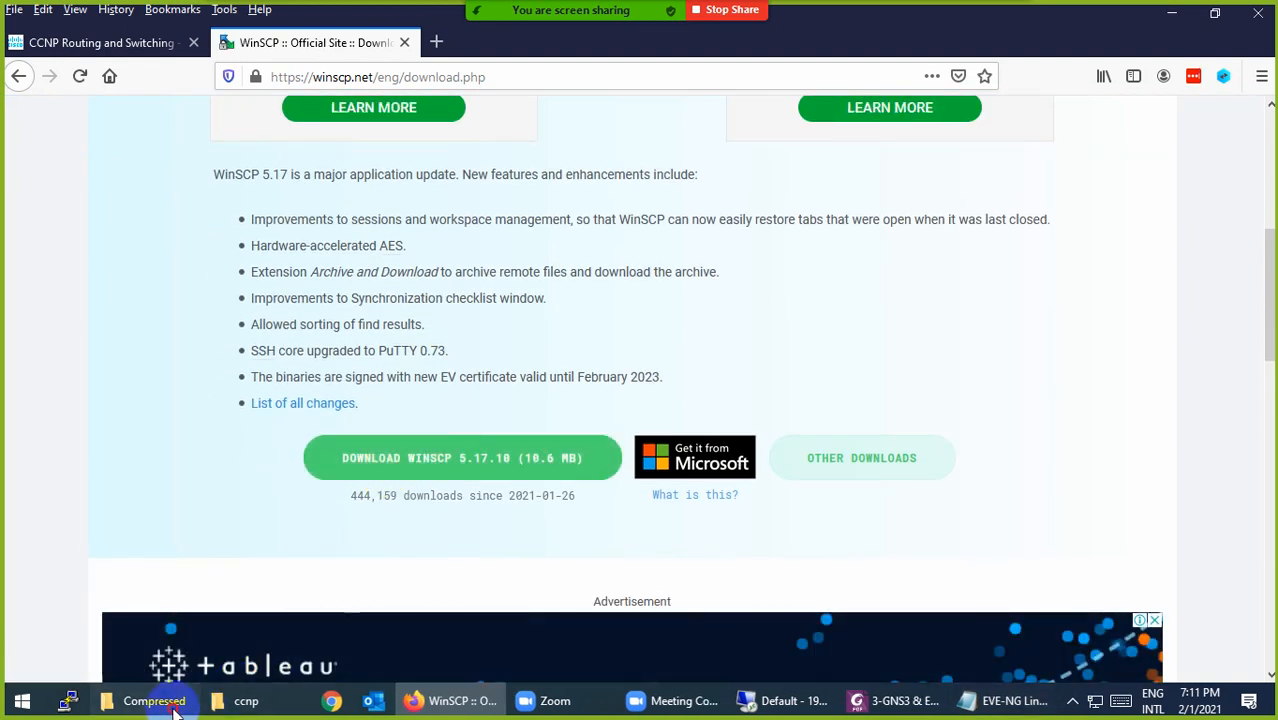
click(232, 145)
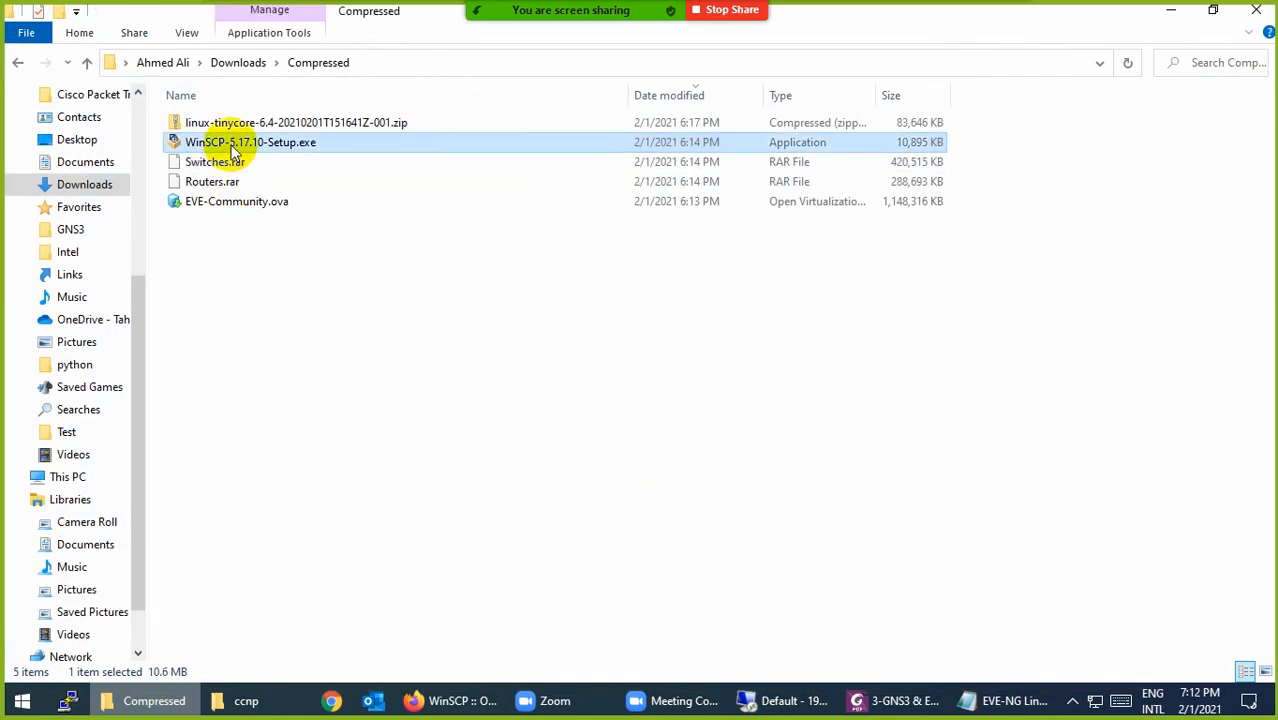
click(175, 701)
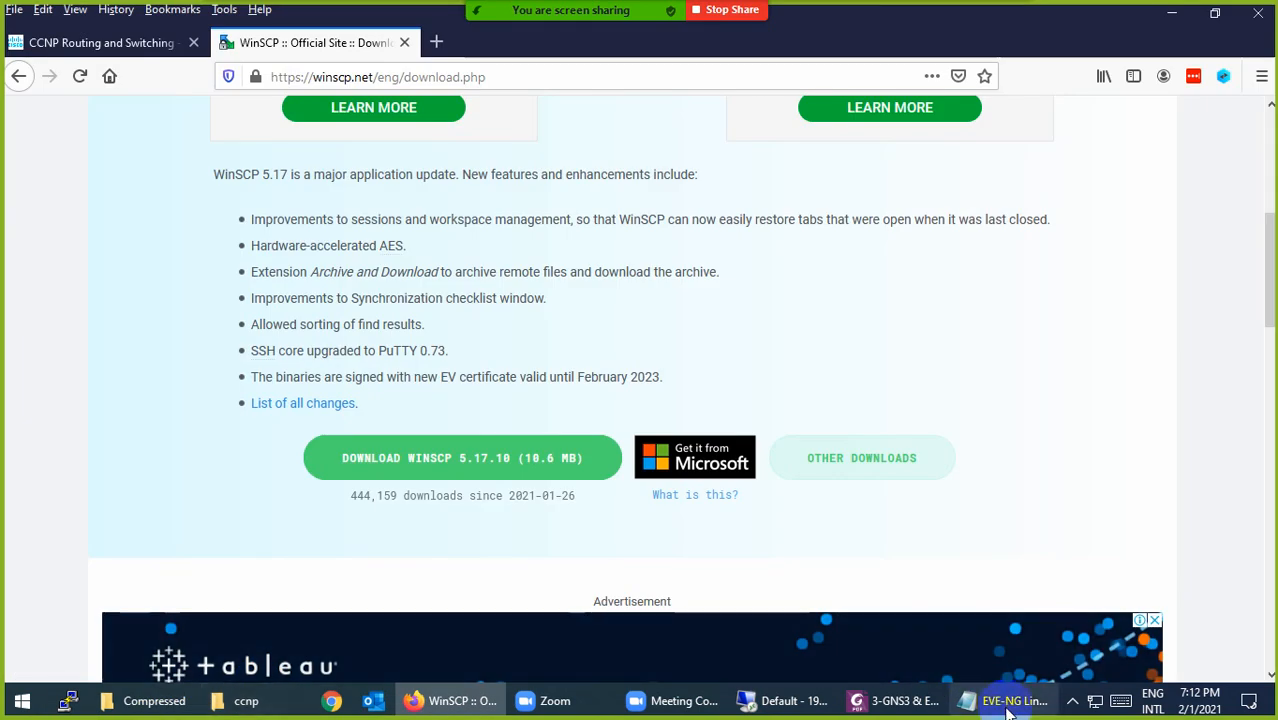
Step: Copy the VMware Workstation Pro link from the notes and load it in Firefox
click(1008, 701)
scroll(600, 514, down, 2)
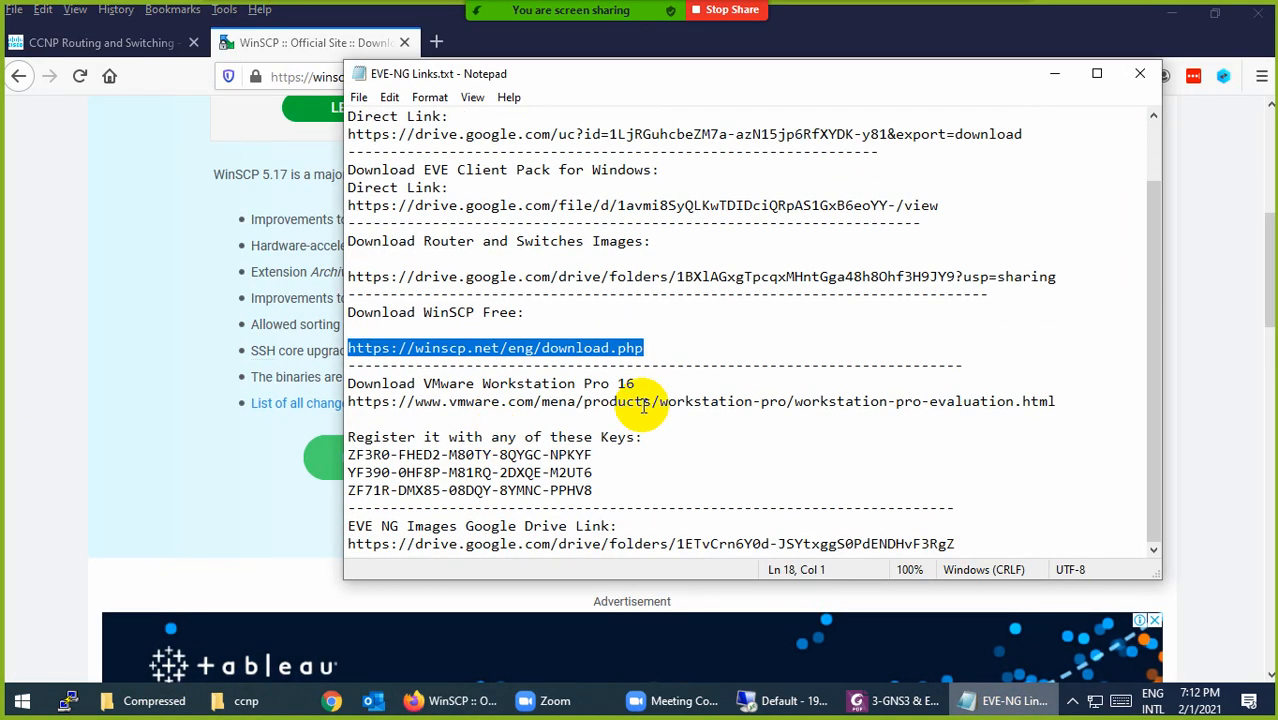
drag(1084, 400, 355, 398)
key(ctrl+c)
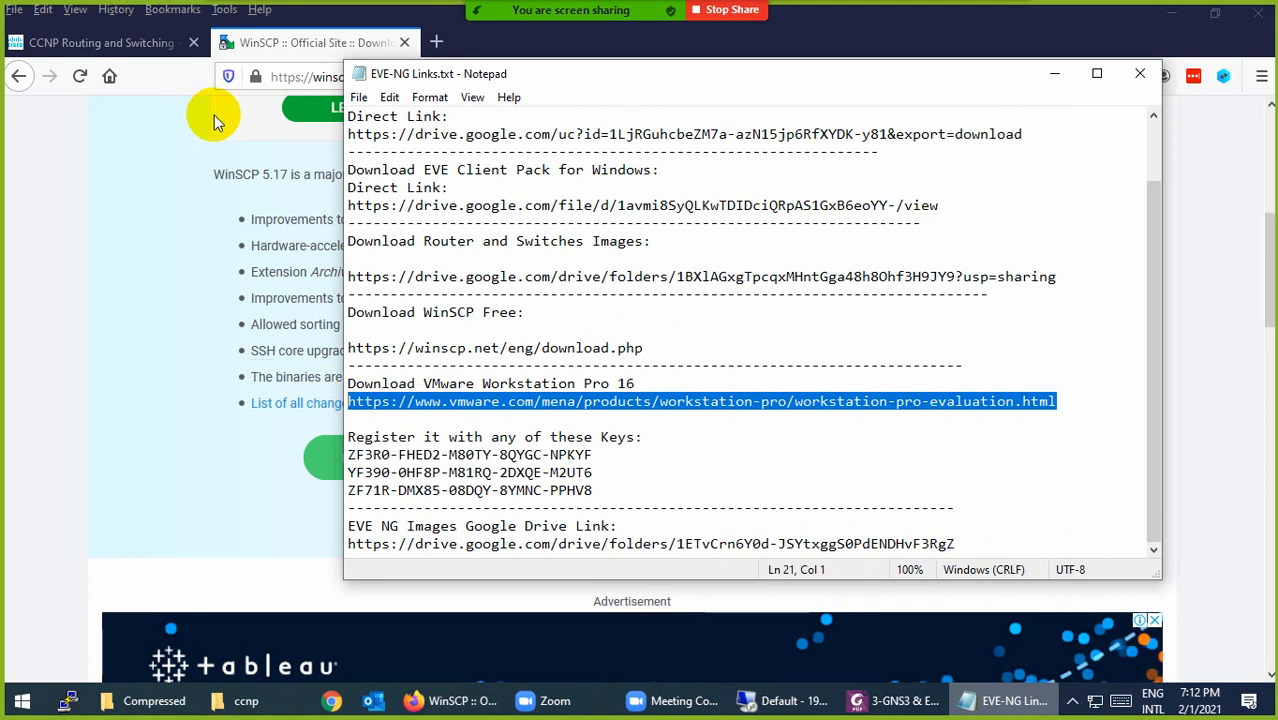
click(285, 77)
key(ctrl+v)
key(Return)
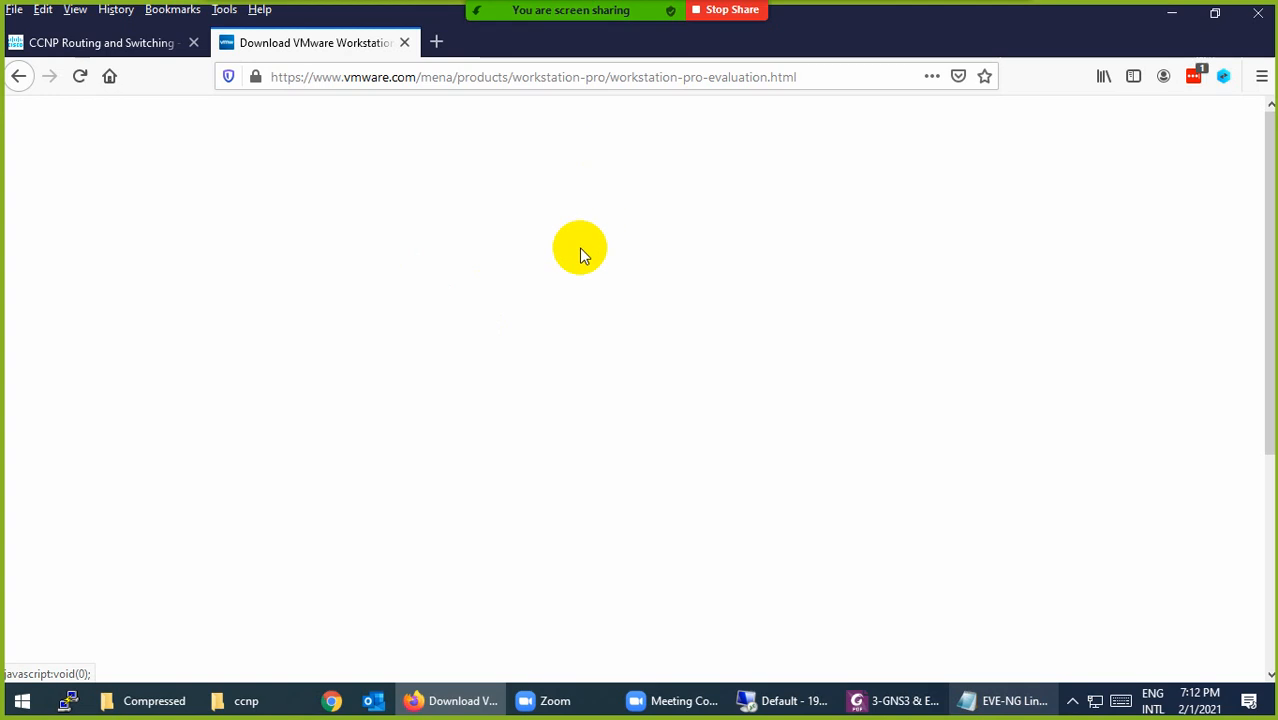
Step: Dismiss the cookie notice and start downloading the Workstation 16 Pro for Windows installer
scroll(622, 399, down, 5)
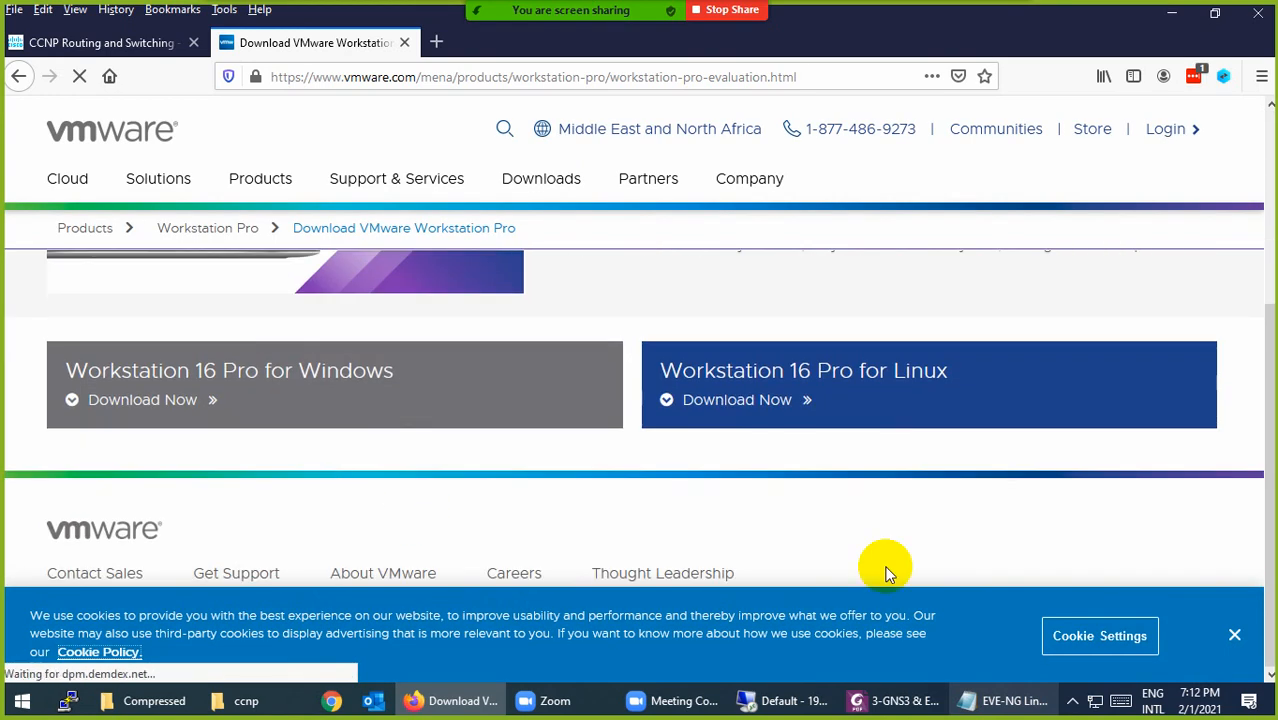
click(1234, 635)
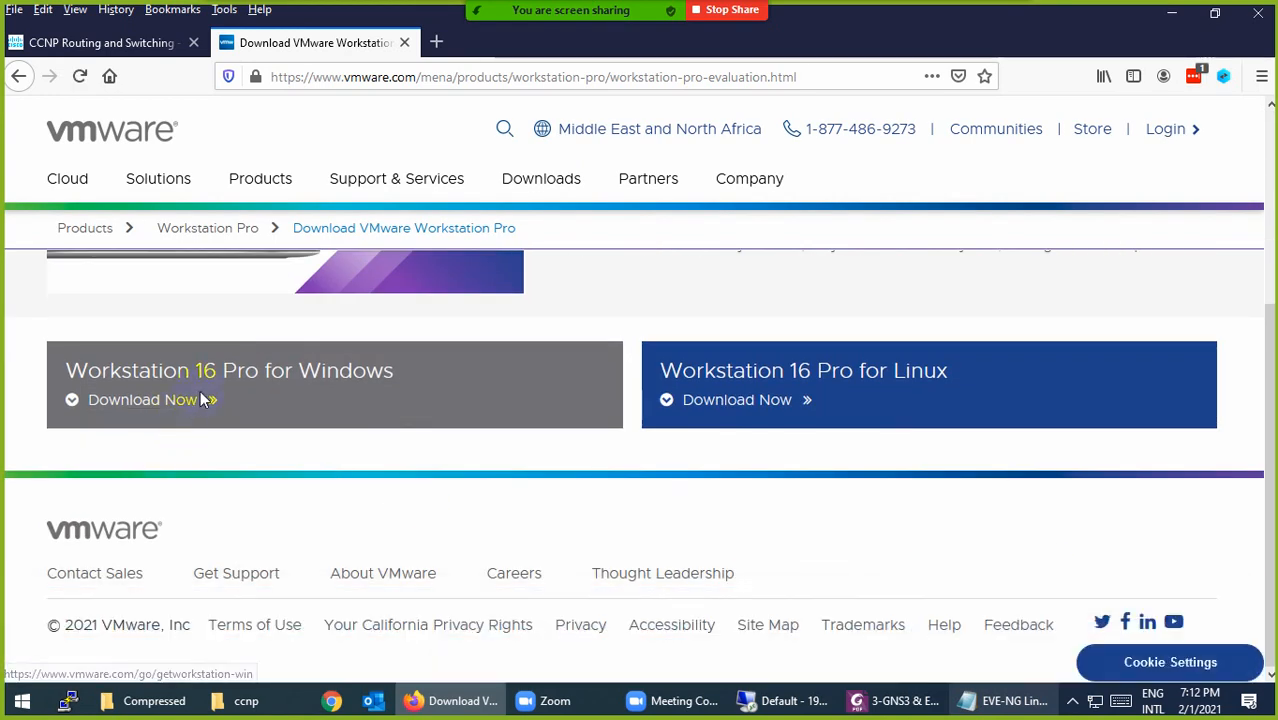
click(336, 398)
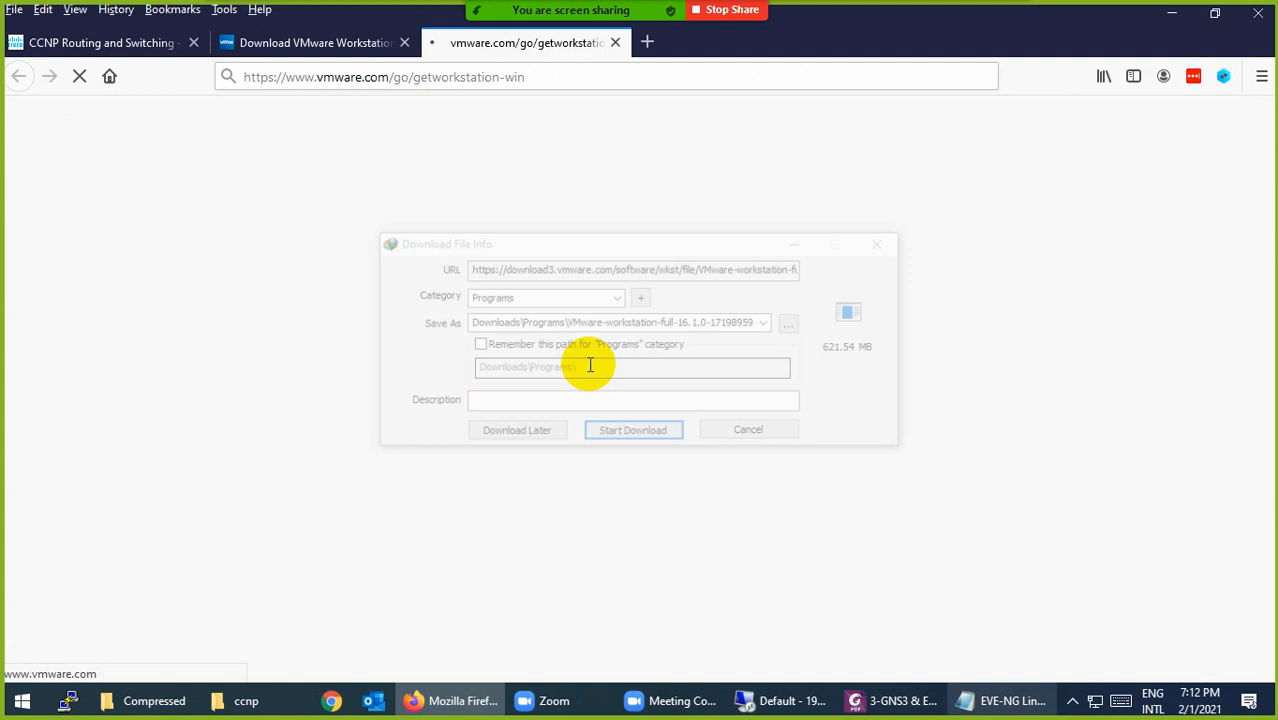
click(645, 434)
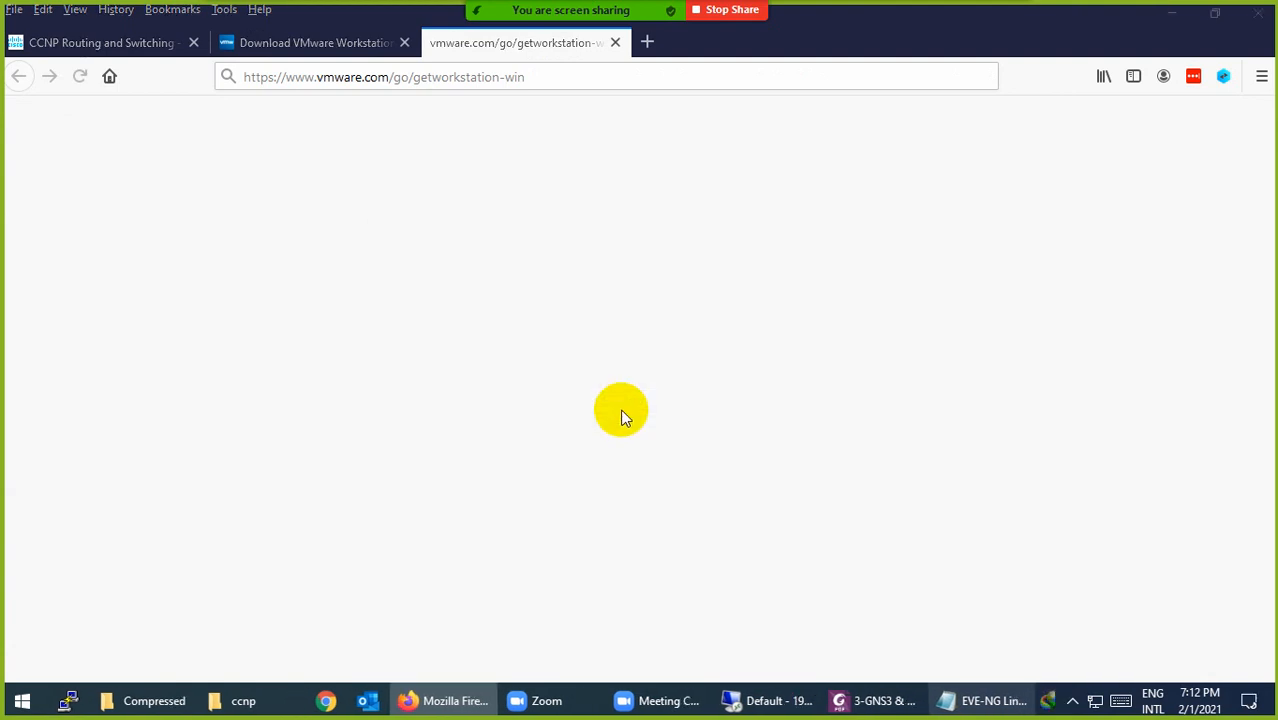
click(615, 43)
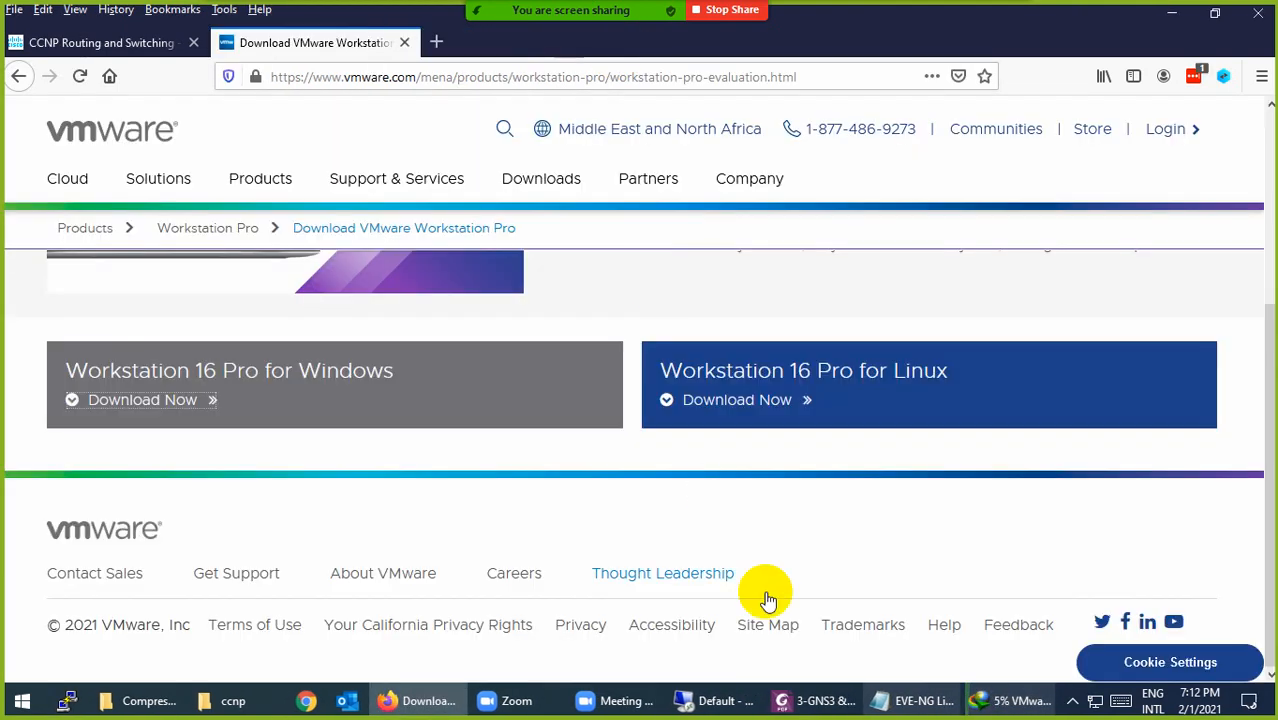
Step: In the EVE-NG links notes, select a licence key and then the EVE NG images Google Drive link
click(940, 700)
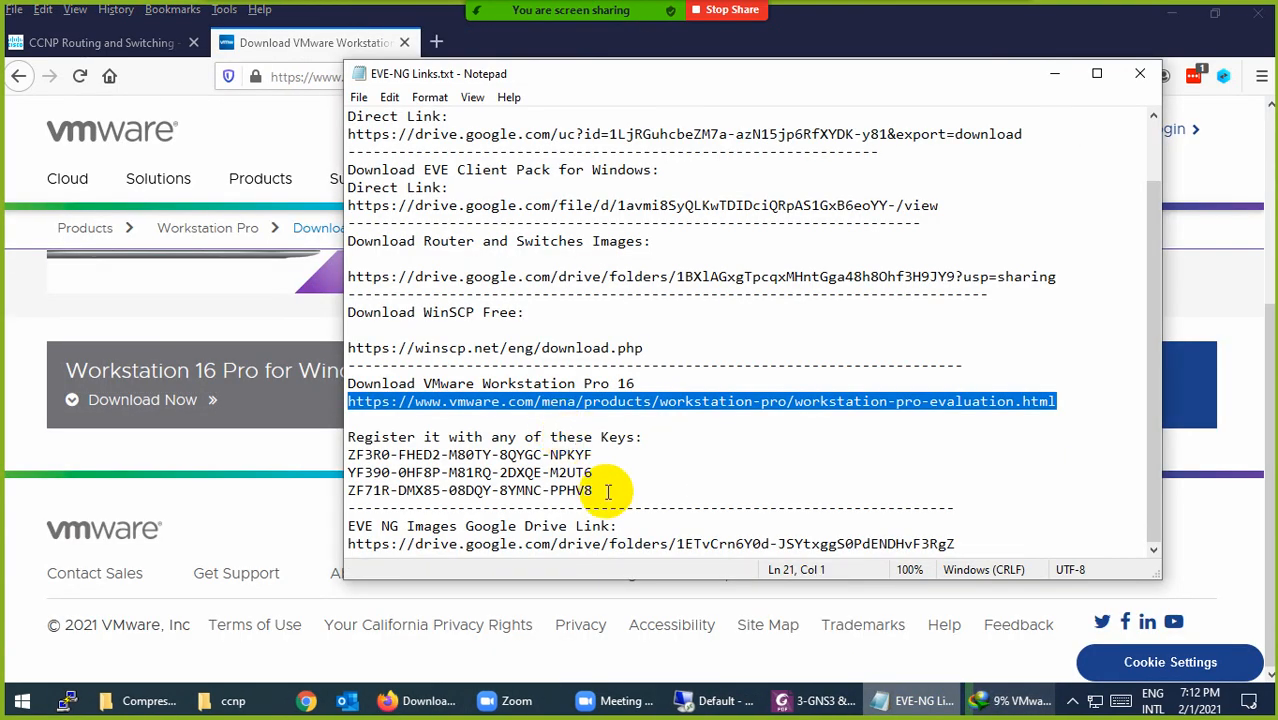
drag(605, 491, 337, 490)
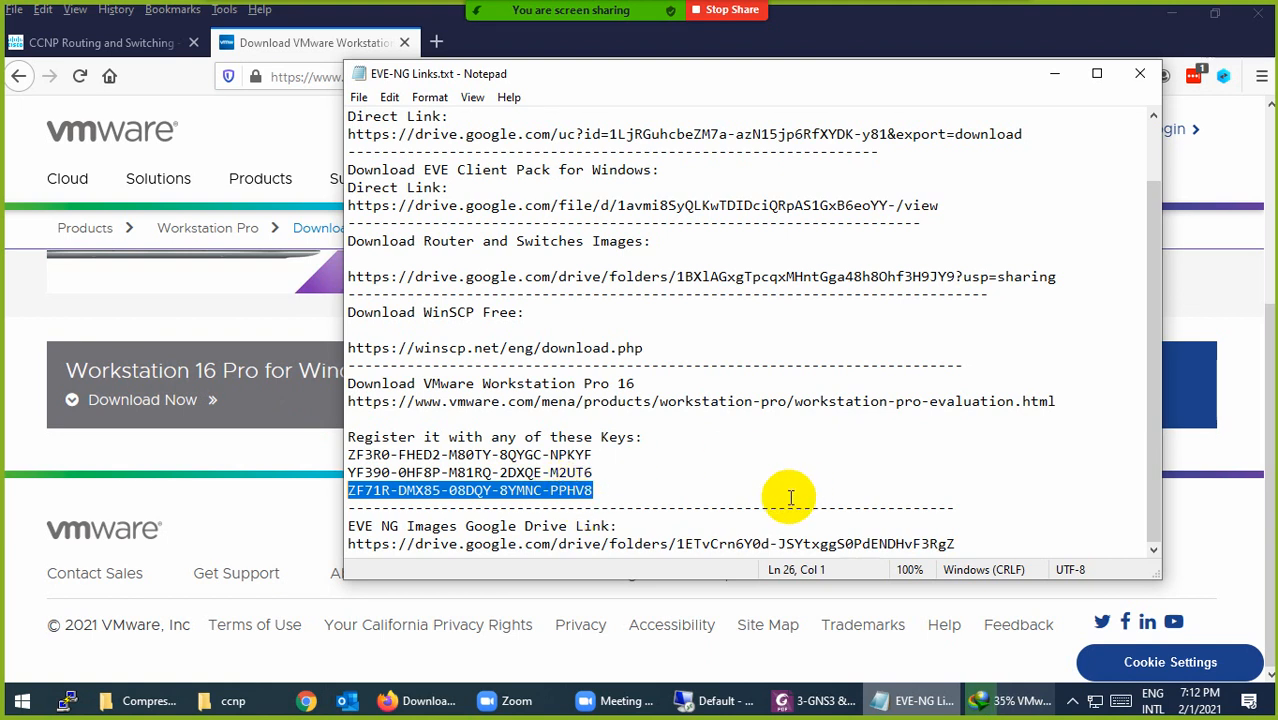
drag(957, 544, 337, 545)
key(ctrl+c)
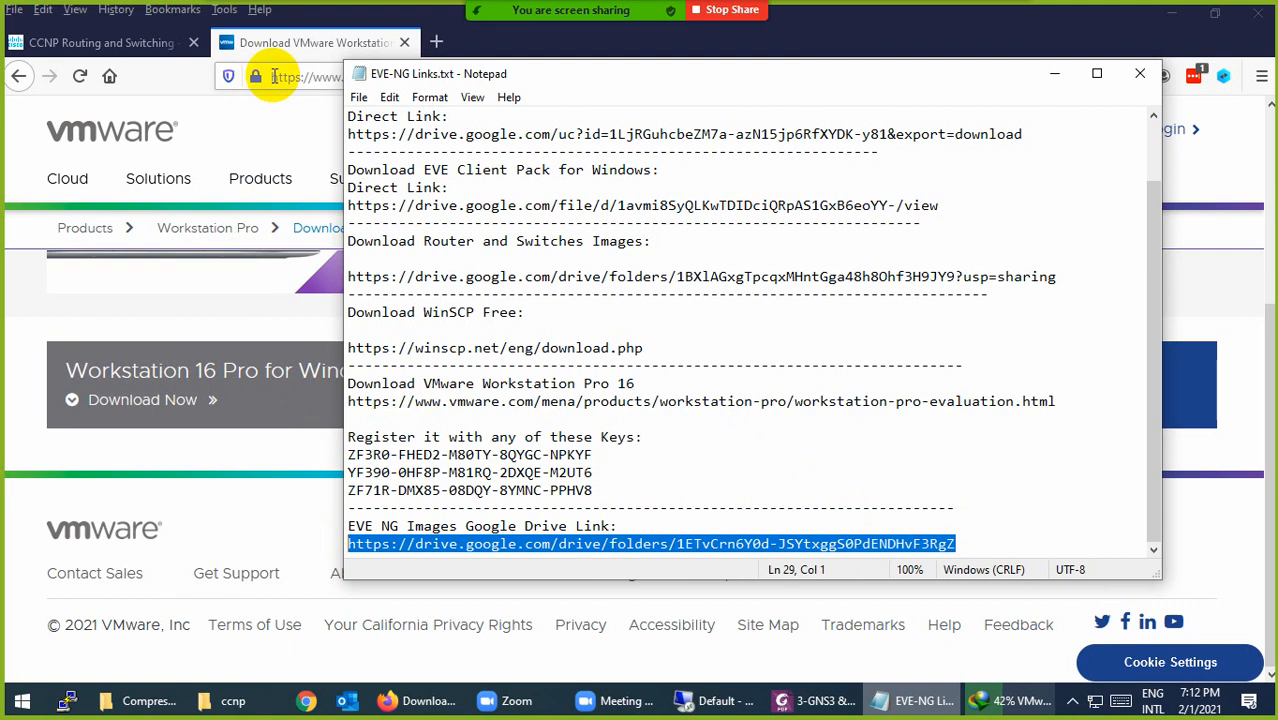
Step: Open the shared EVE-NG images Drive folder and browse past the asa-915-16-k8-CL-L and bigip-11.6.0 folders
click(290, 77)
key(ctrl+v)
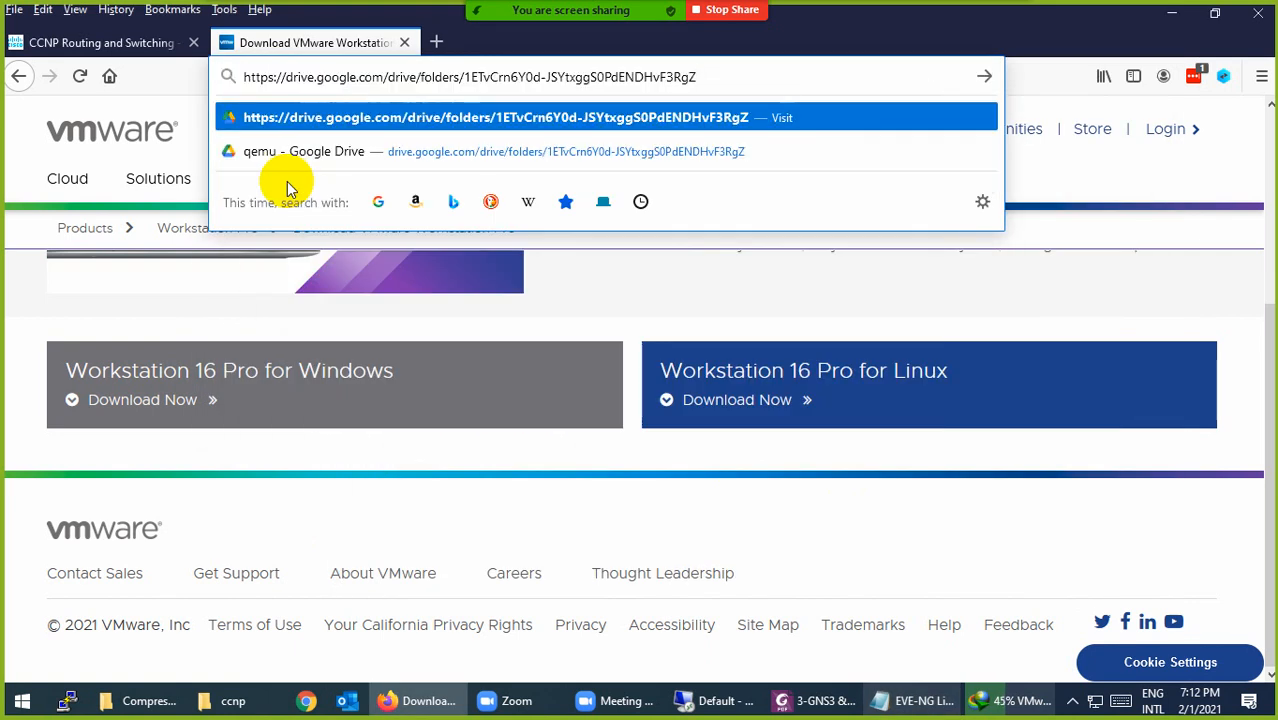
key(Return)
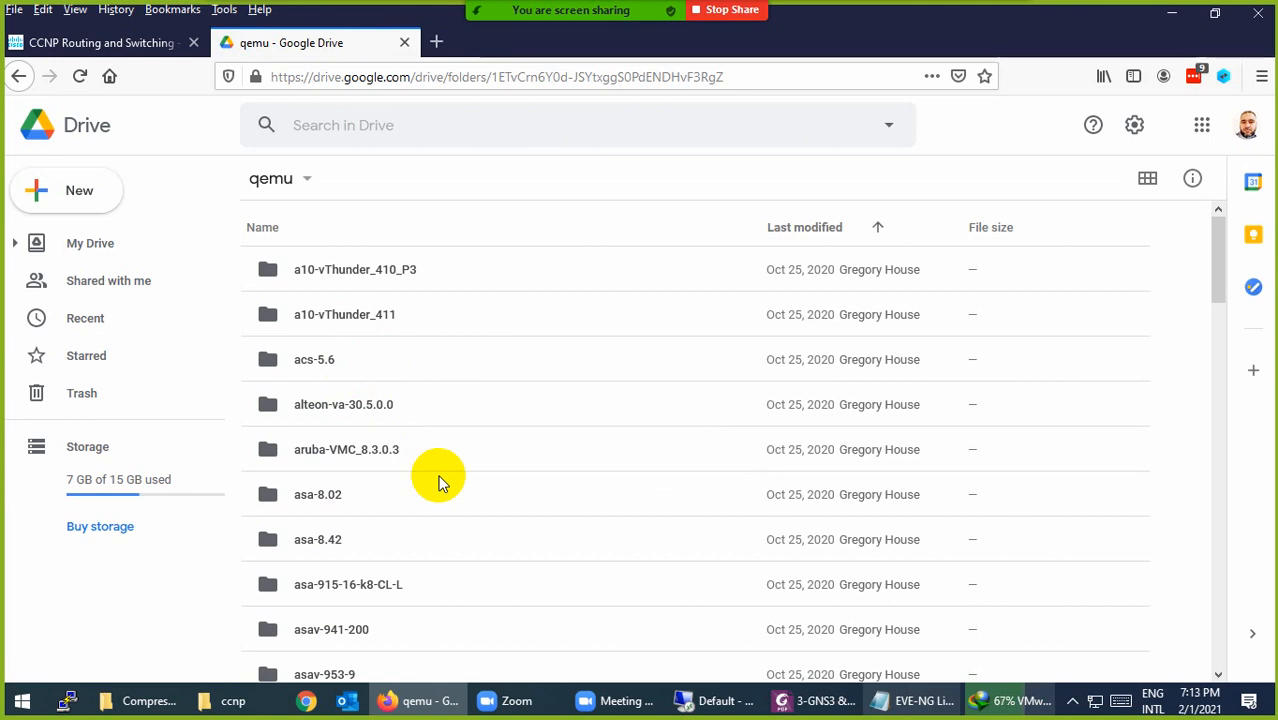
scroll(437, 483, down, 2)
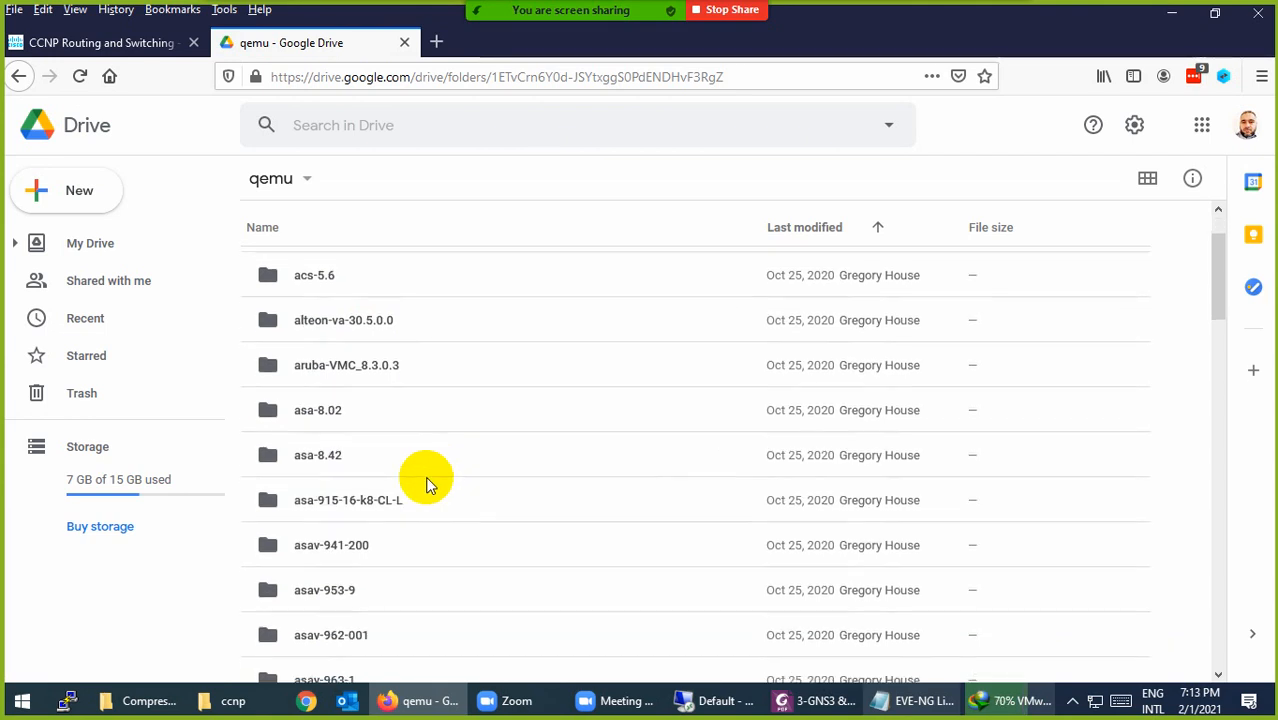
click(328, 510)
scroll(394, 505, down, 3)
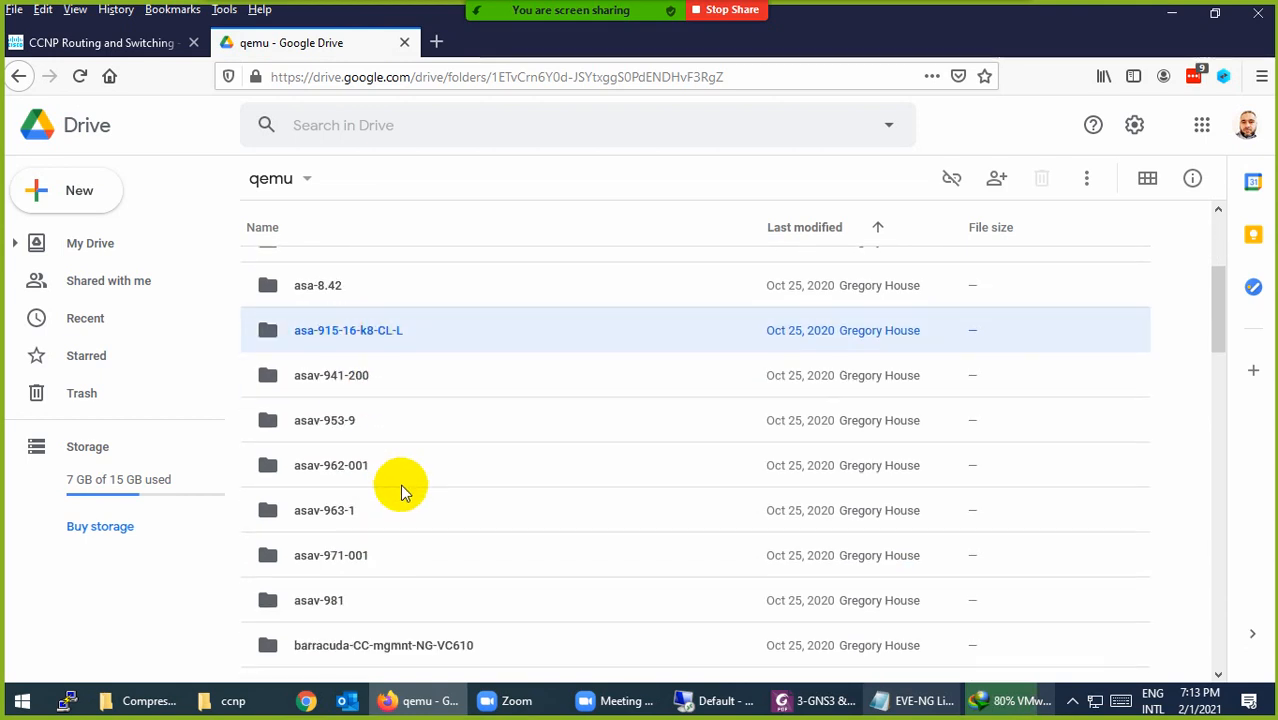
scroll(403, 490, down, 5)
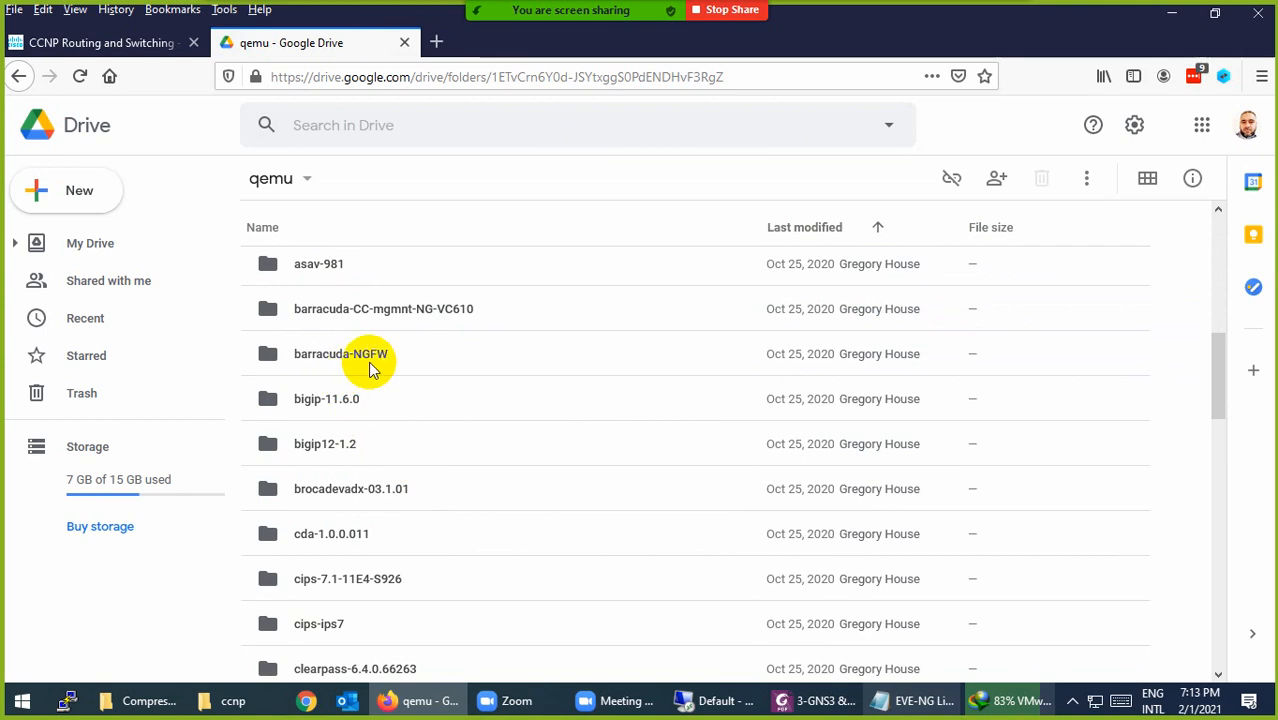
click(314, 399)
Step: Scroll past the csr1000v folders and select the linux-tinycore-6.4 folder
scroll(422, 491, down, 2)
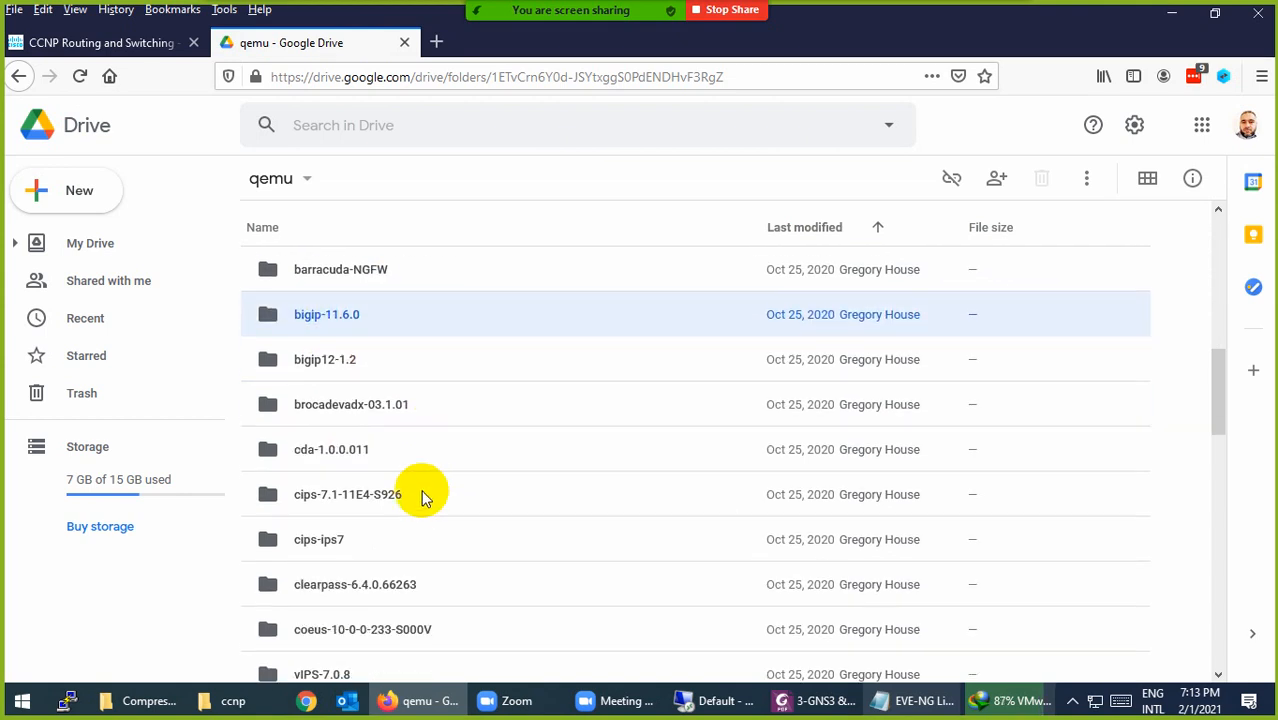
scroll(345, 470, down, 3)
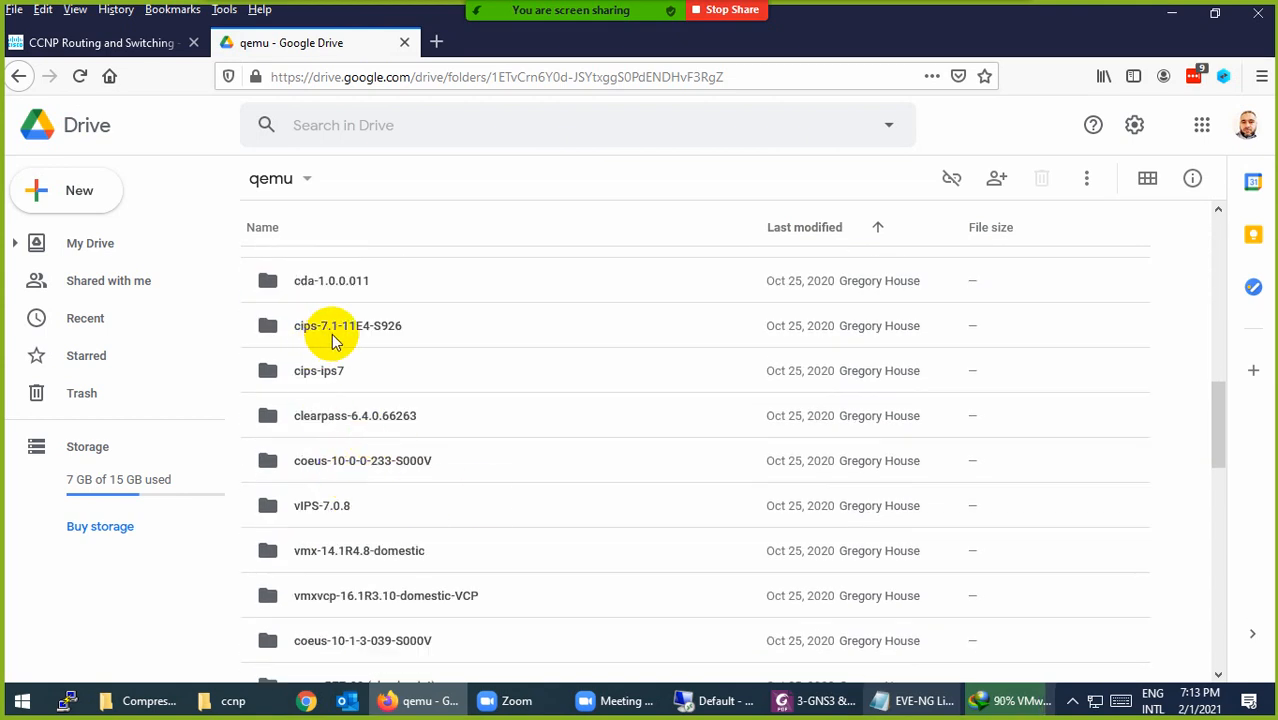
scroll(422, 504, down, 4)
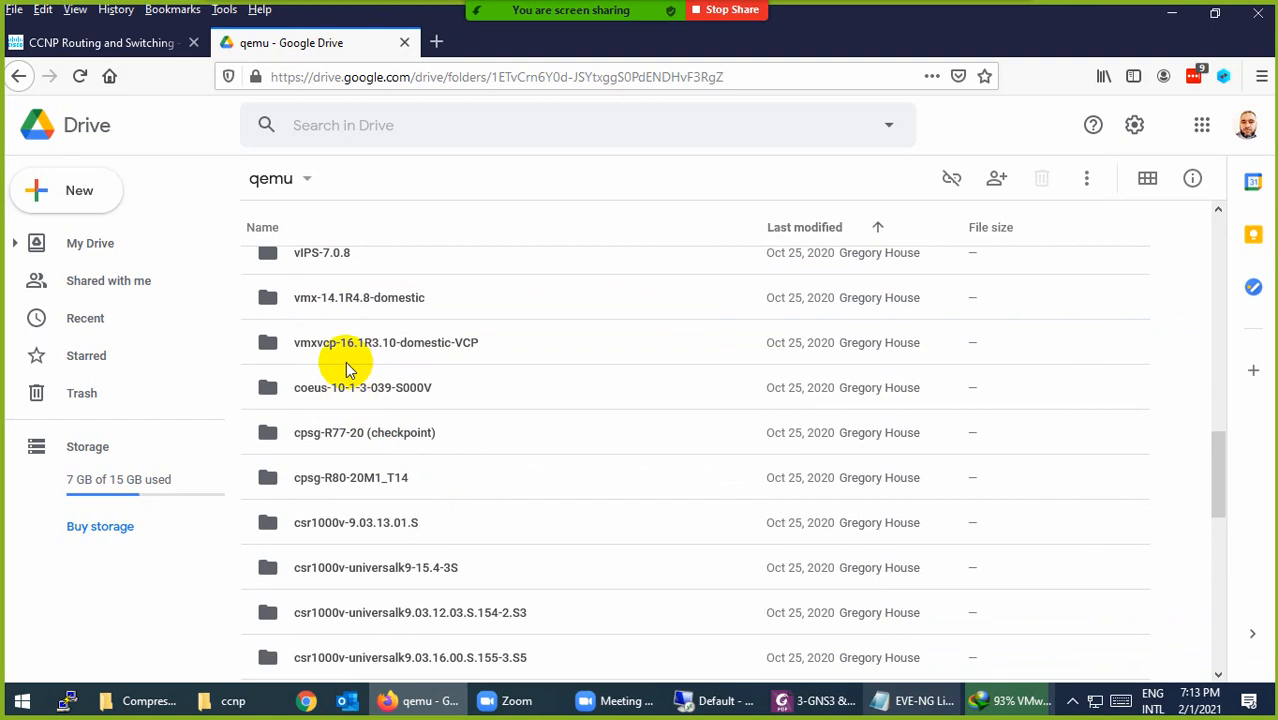
scroll(360, 470, down, 3)
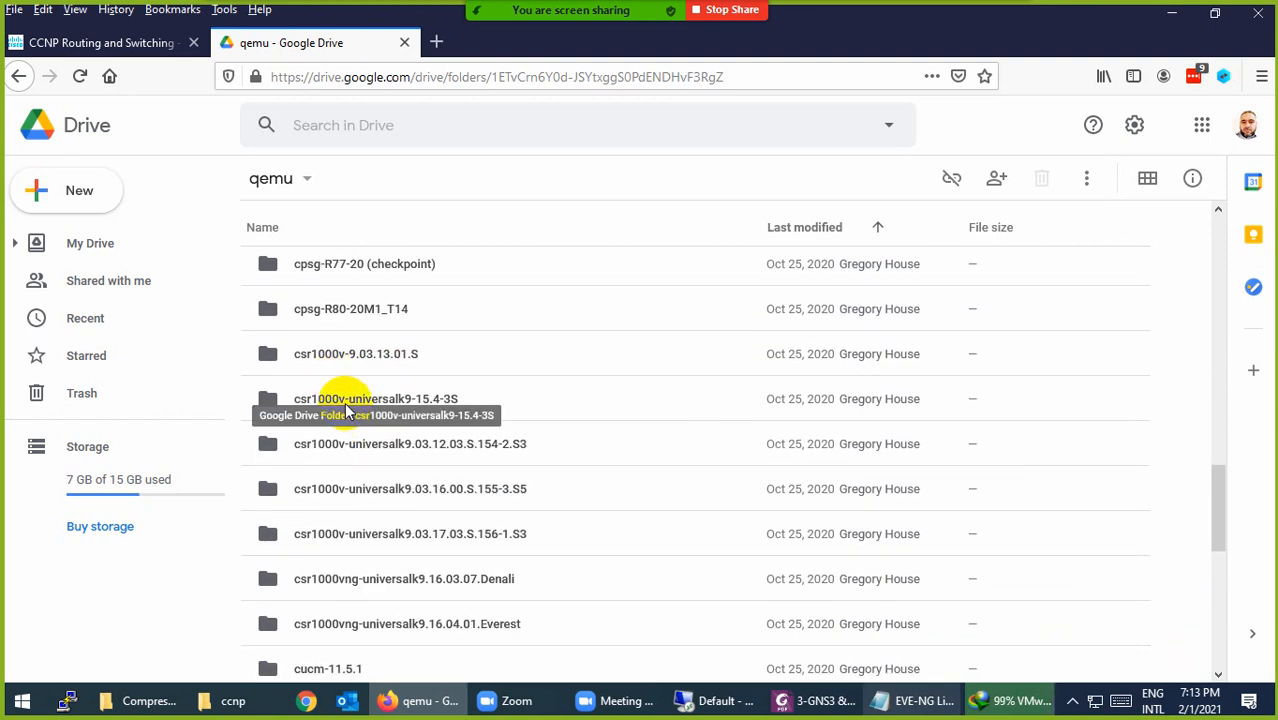
click(348, 405)
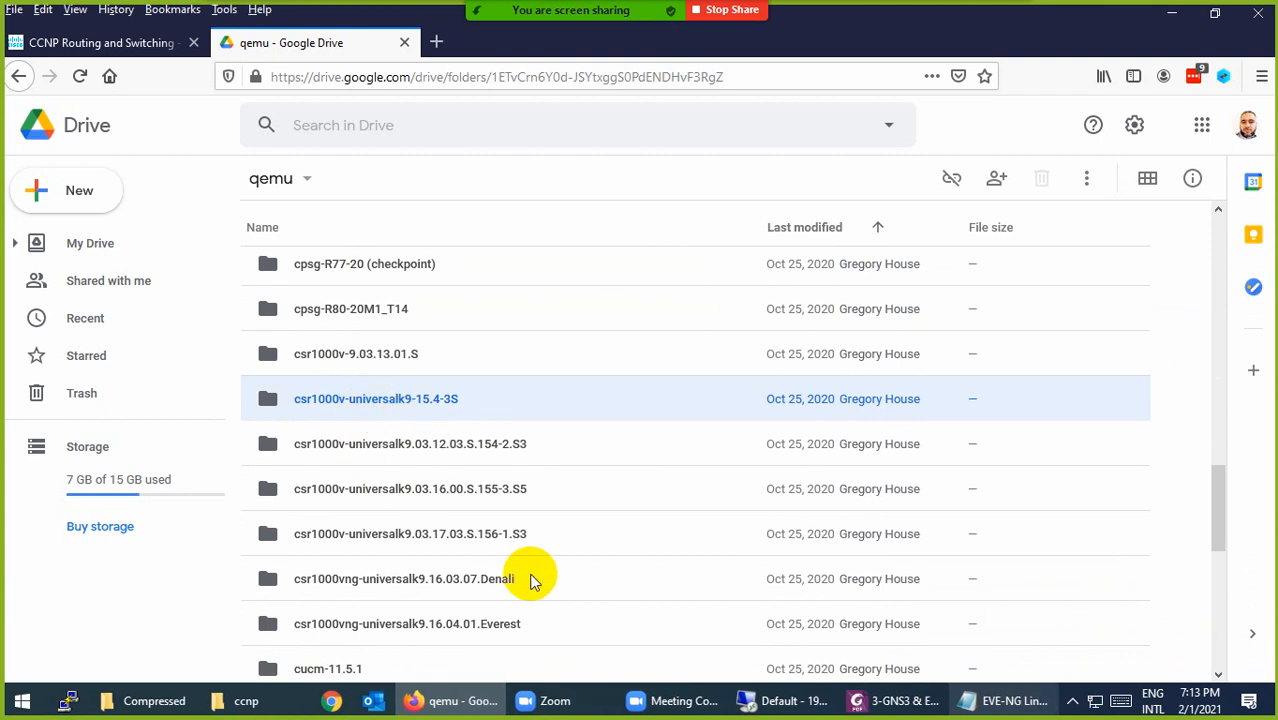
scroll(476, 537, down, 3)
click(432, 459)
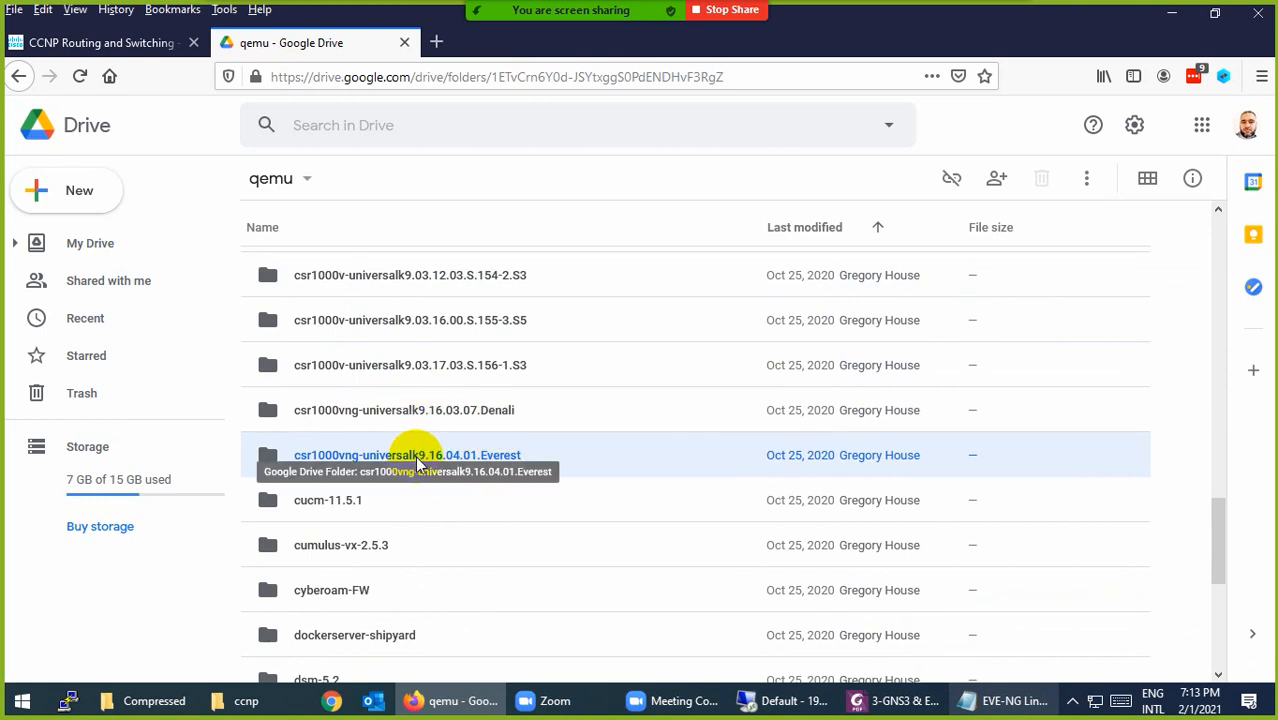
scroll(418, 462, down, 3)
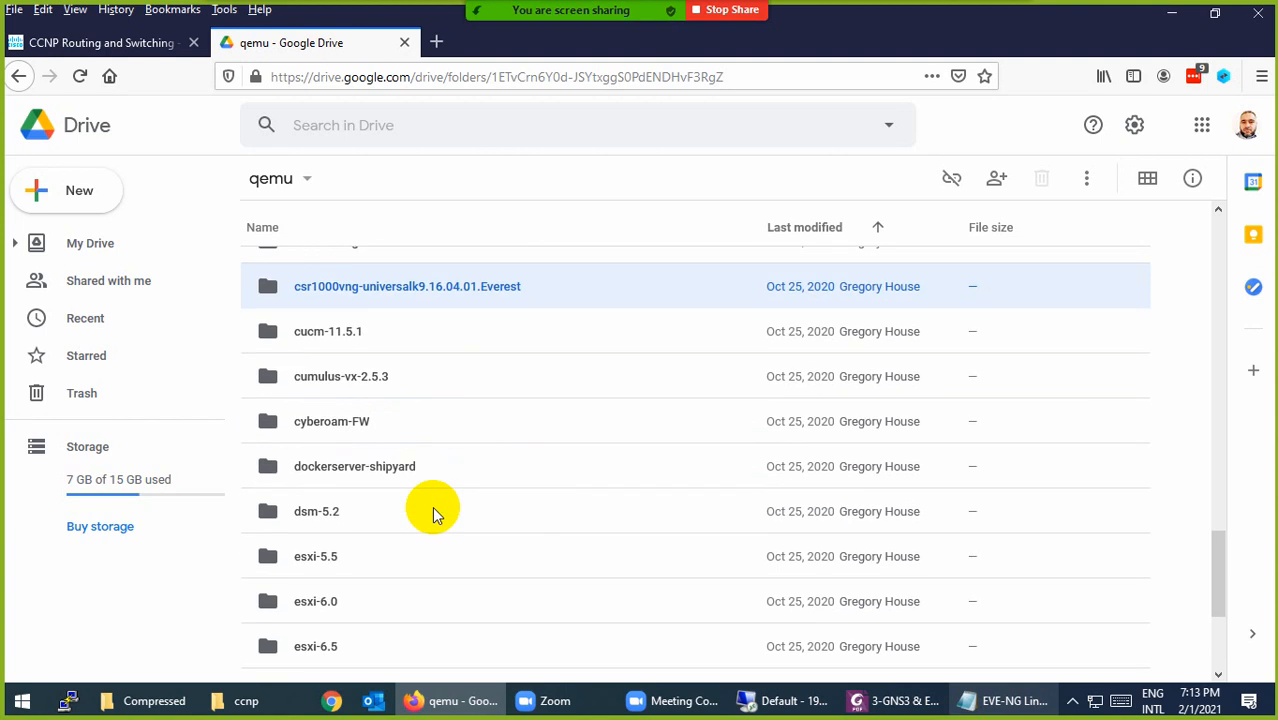
scroll(421, 470, down, 4)
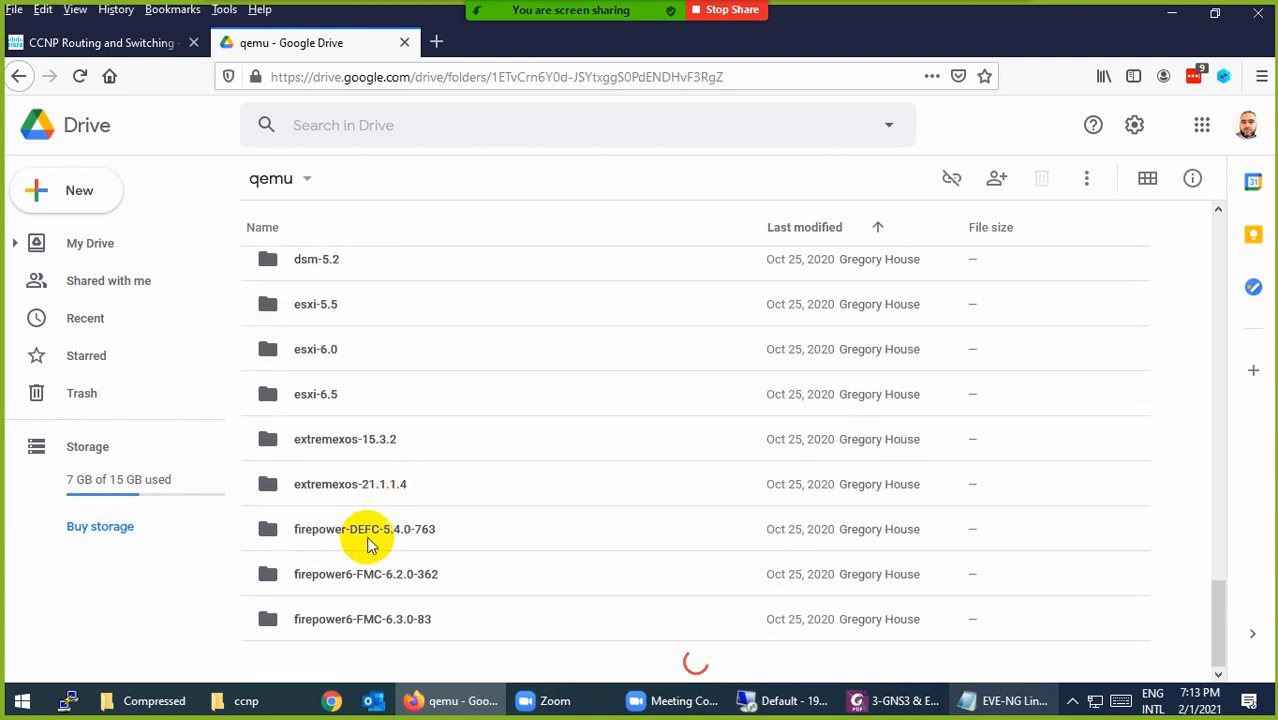
scroll(380, 515, down, 10)
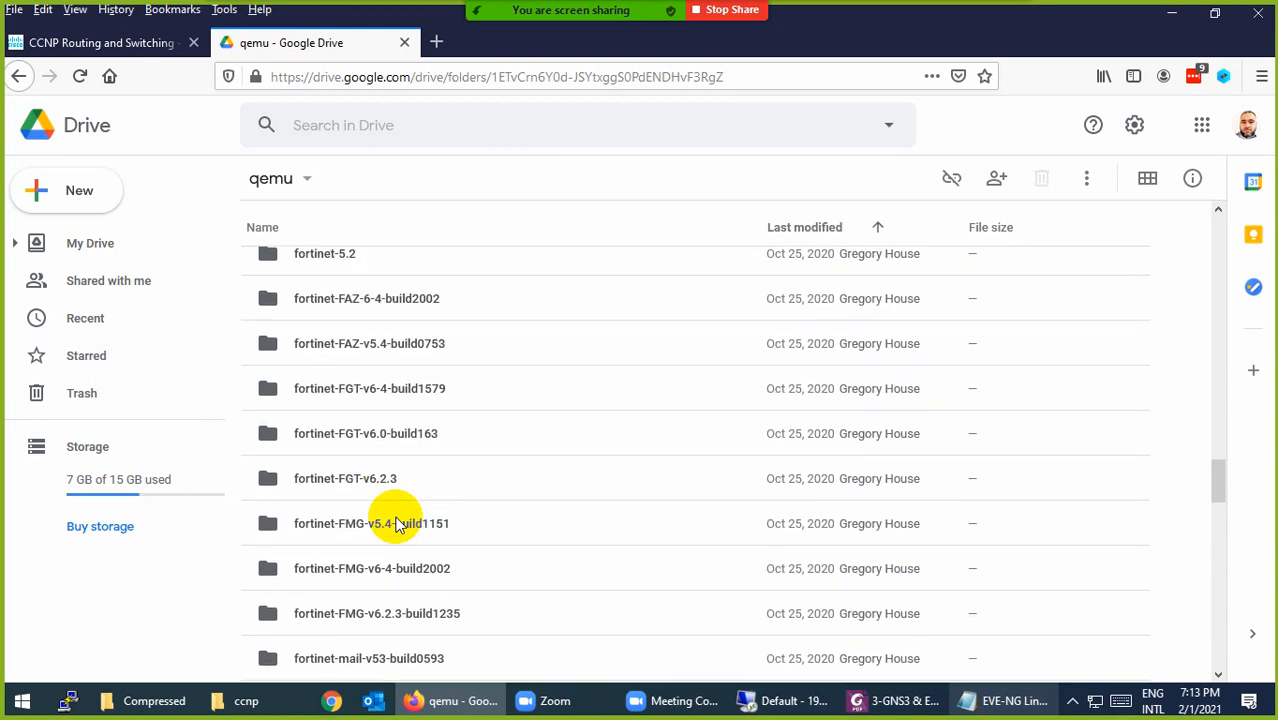
scroll(395, 523, down, 7)
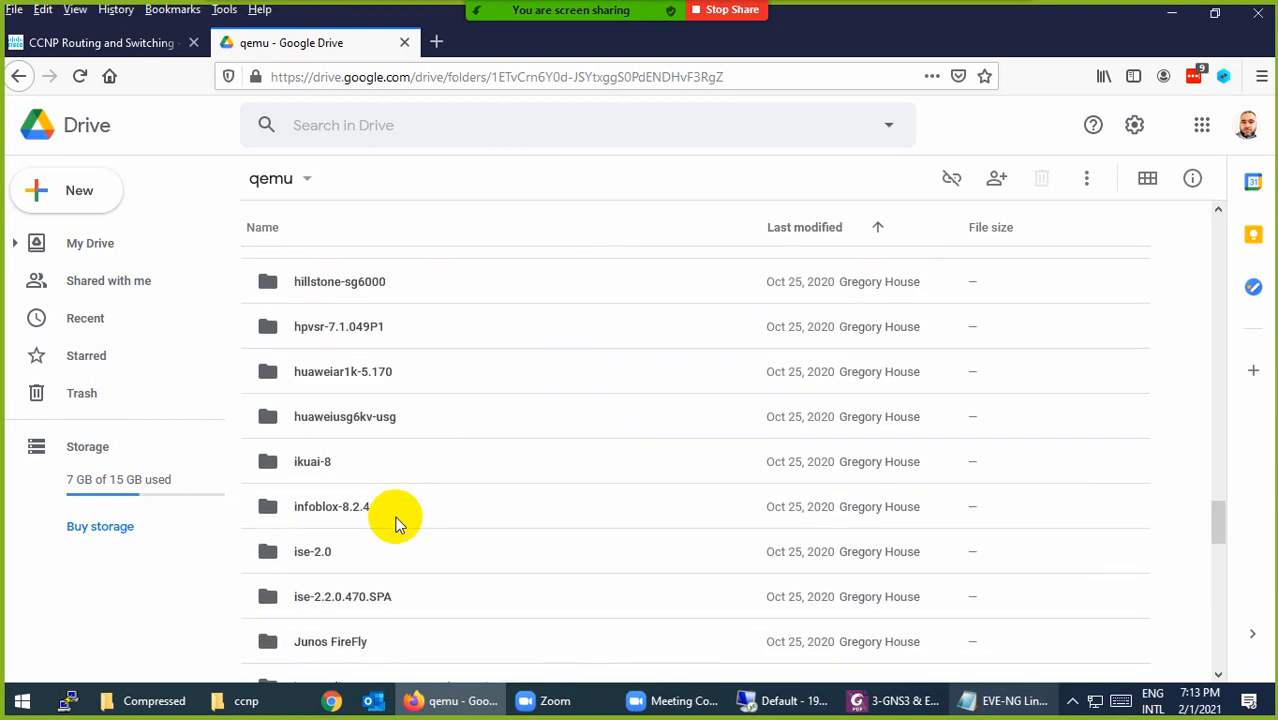
scroll(396, 523, down, 6)
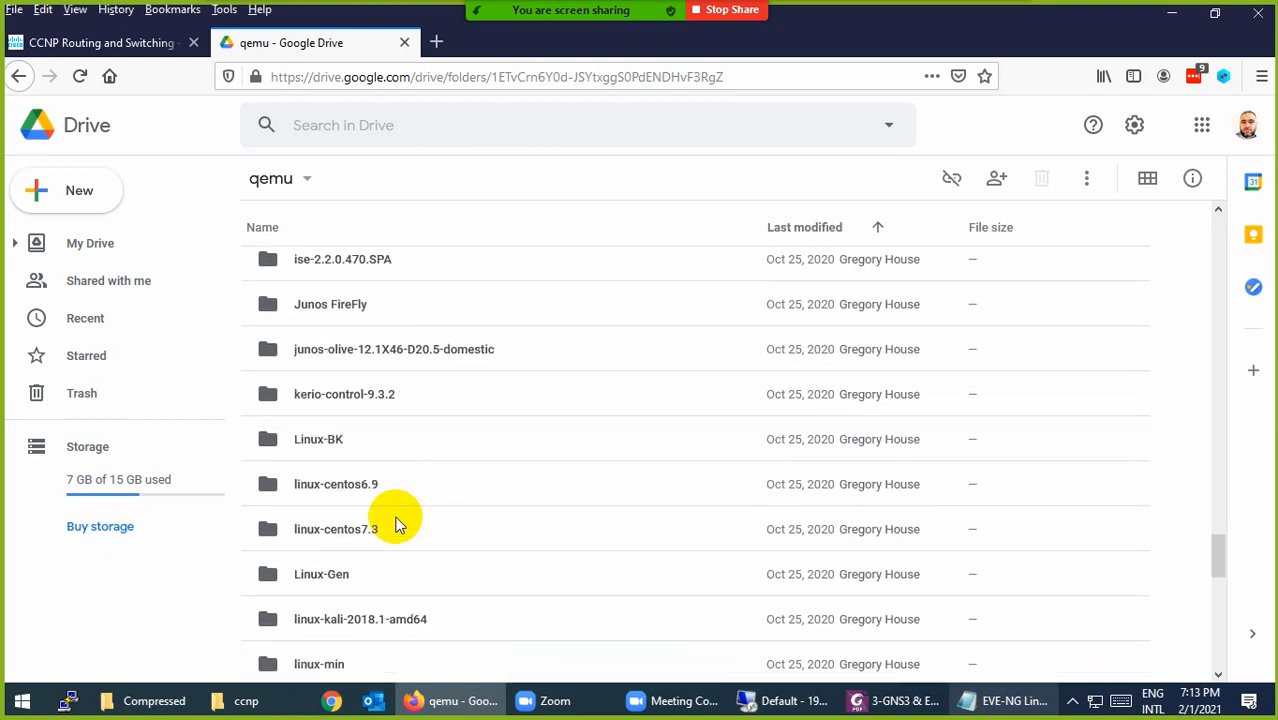
scroll(355, 430, down, 3)
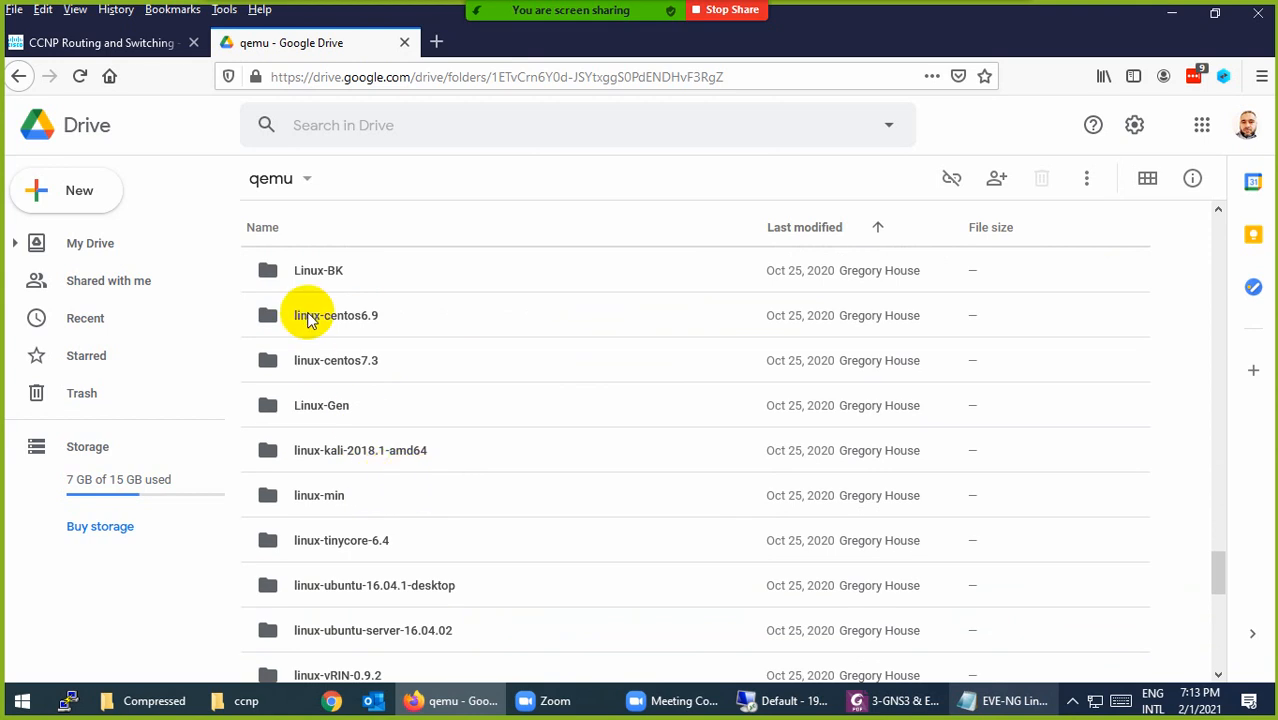
scroll(408, 491, down, 2)
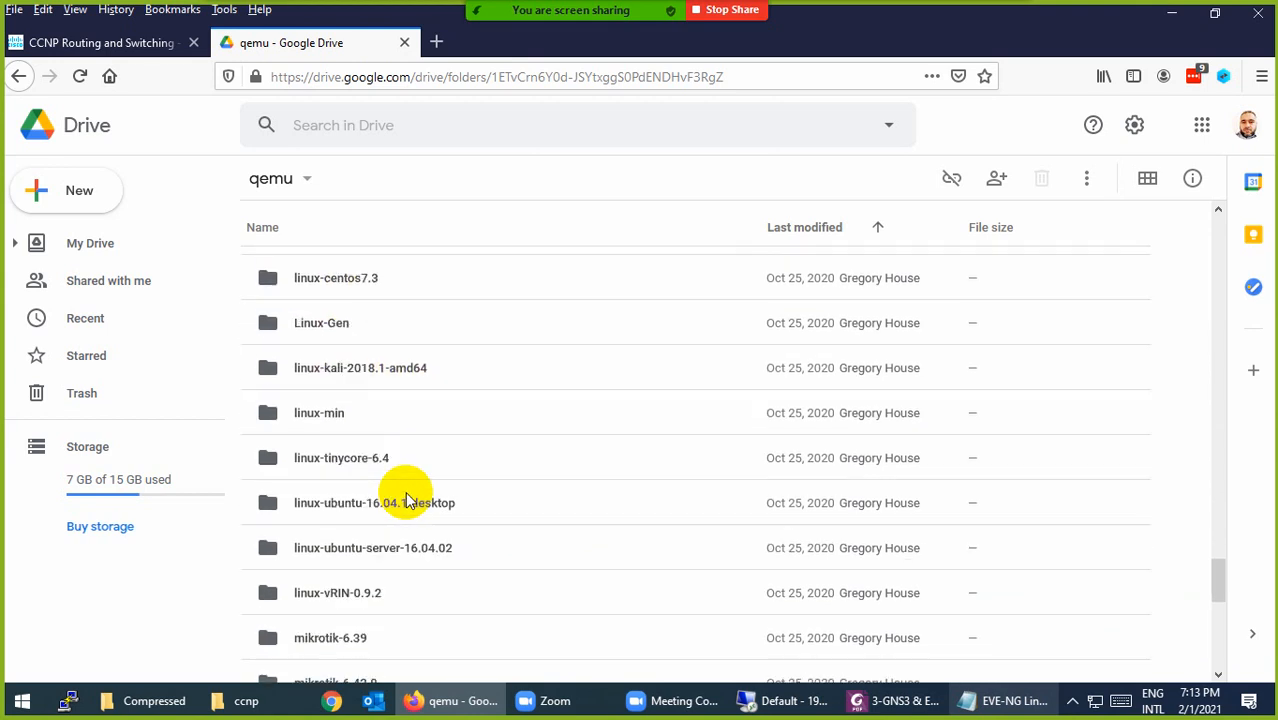
click(338, 468)
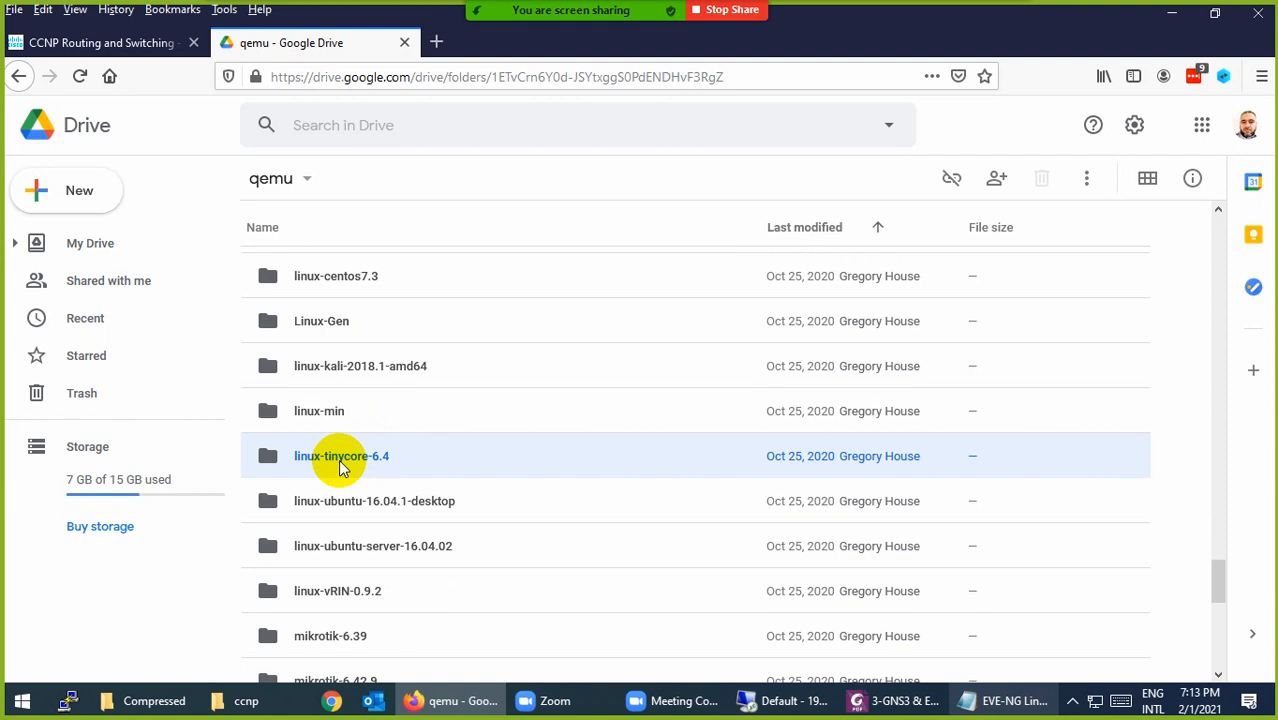
Step: Download linux-tinycore-6.4 as a zip, cancel the IDM save dialog and dismiss the download-ready notice
right_click(342, 466)
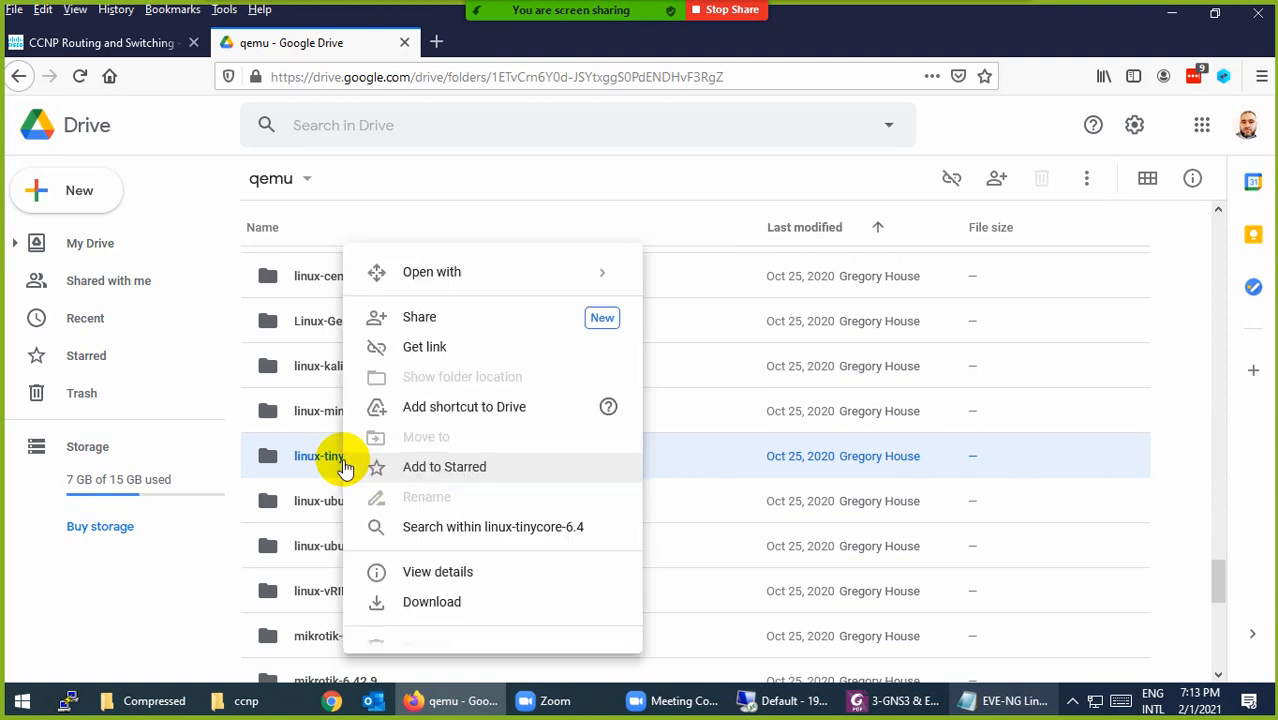
click(422, 613)
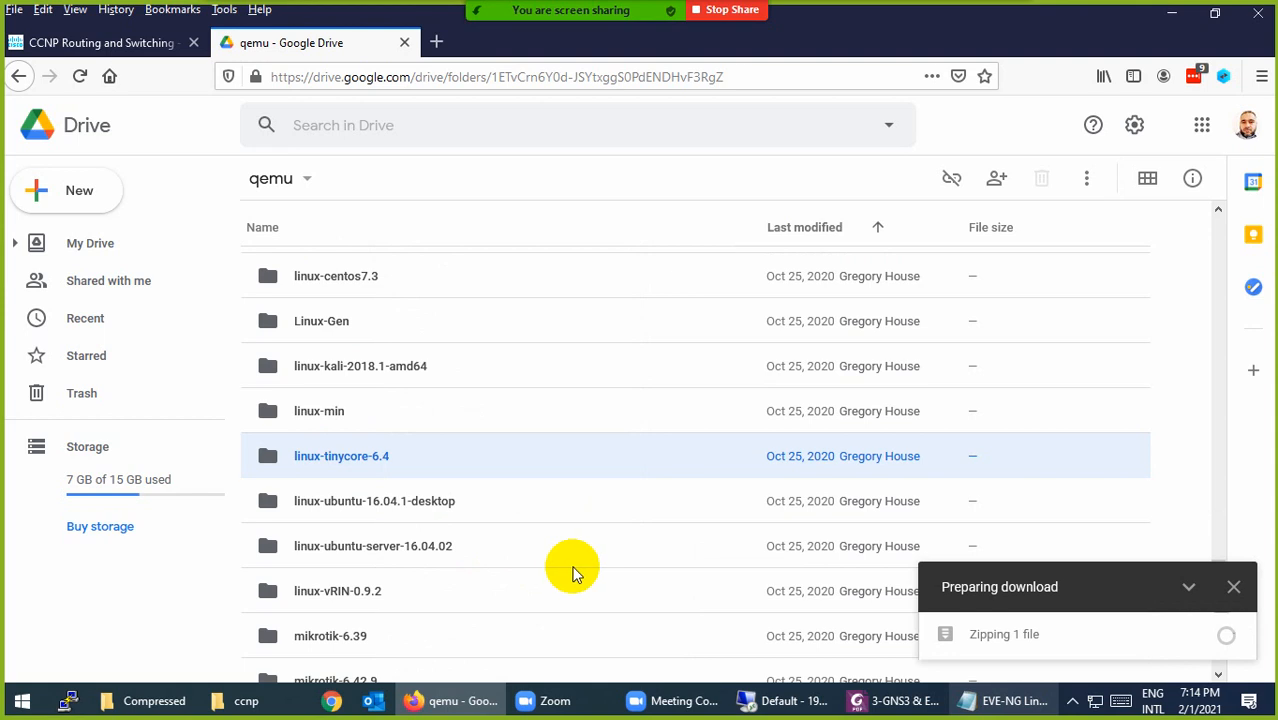
scroll(416, 556, down, 6)
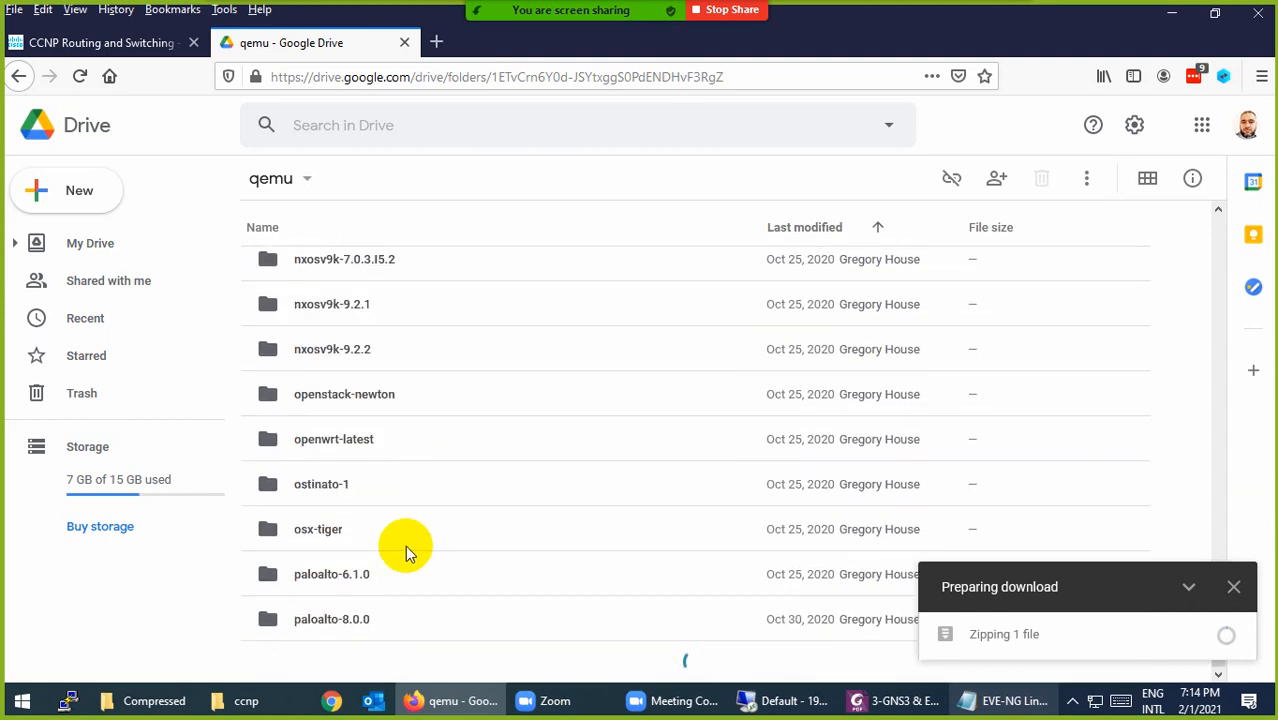
scroll(406, 544, down, 12)
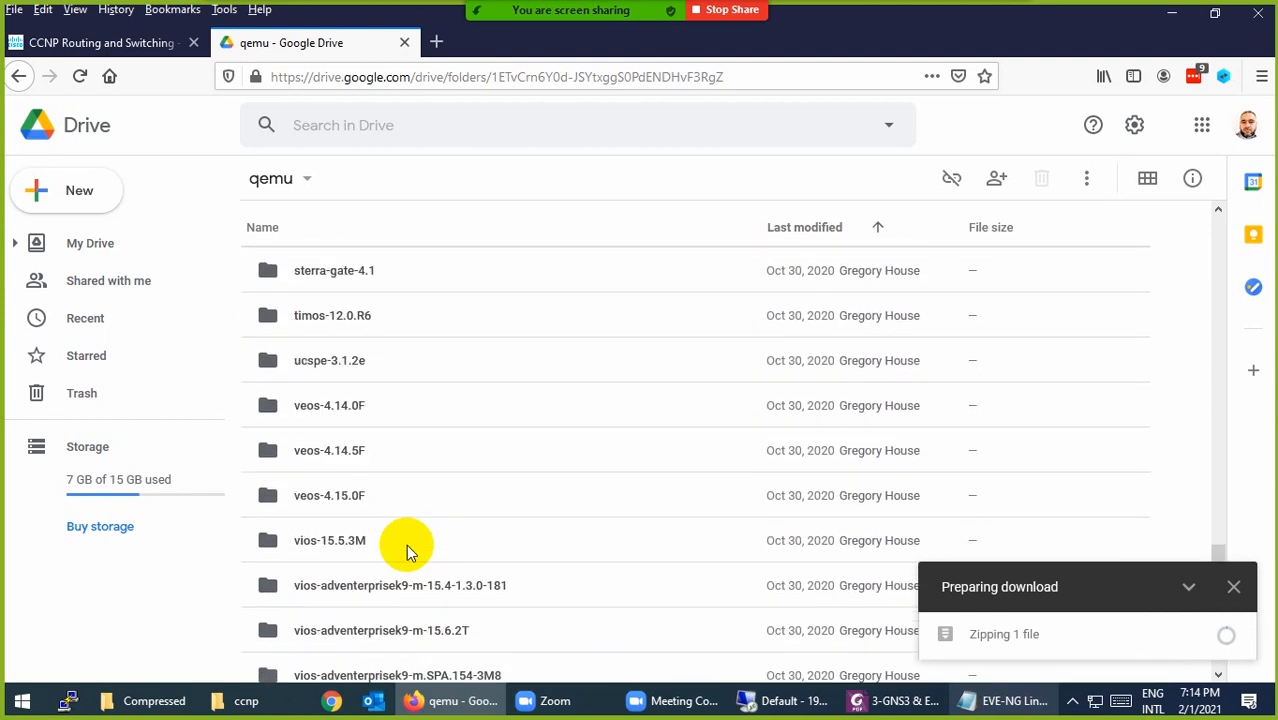
scroll(406, 544, down, 3)
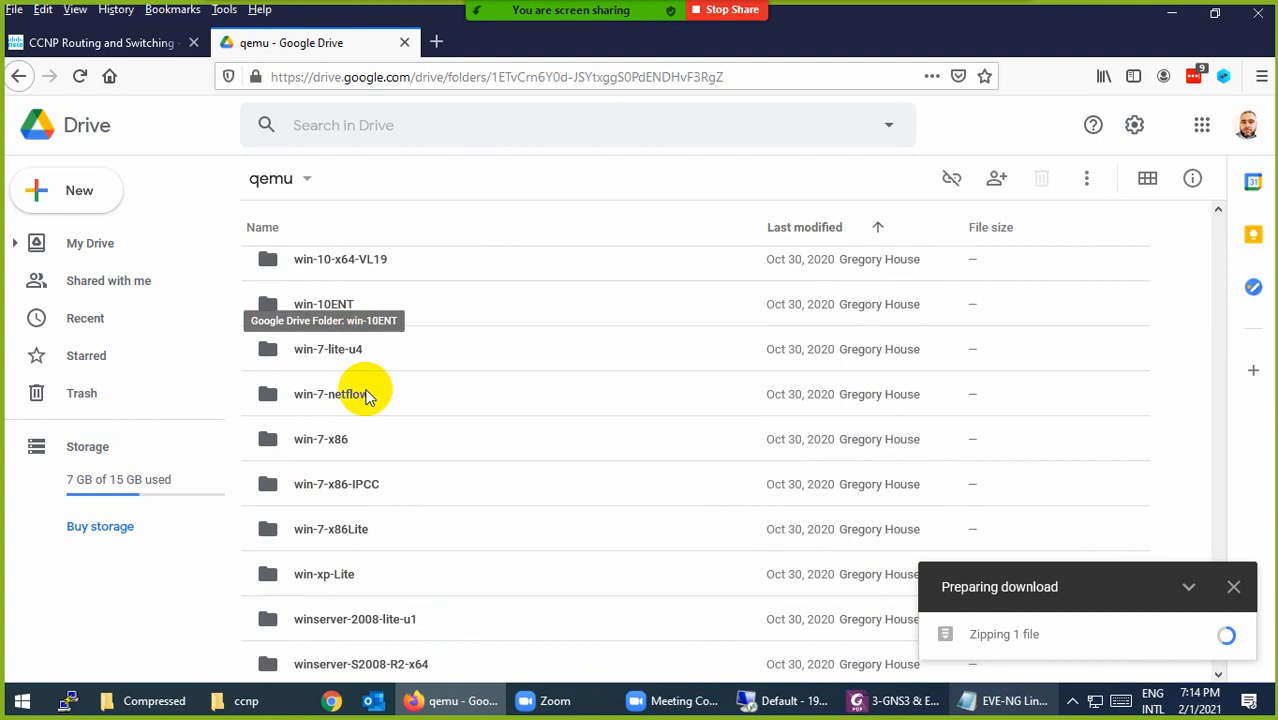
scroll(432, 592, down, 3)
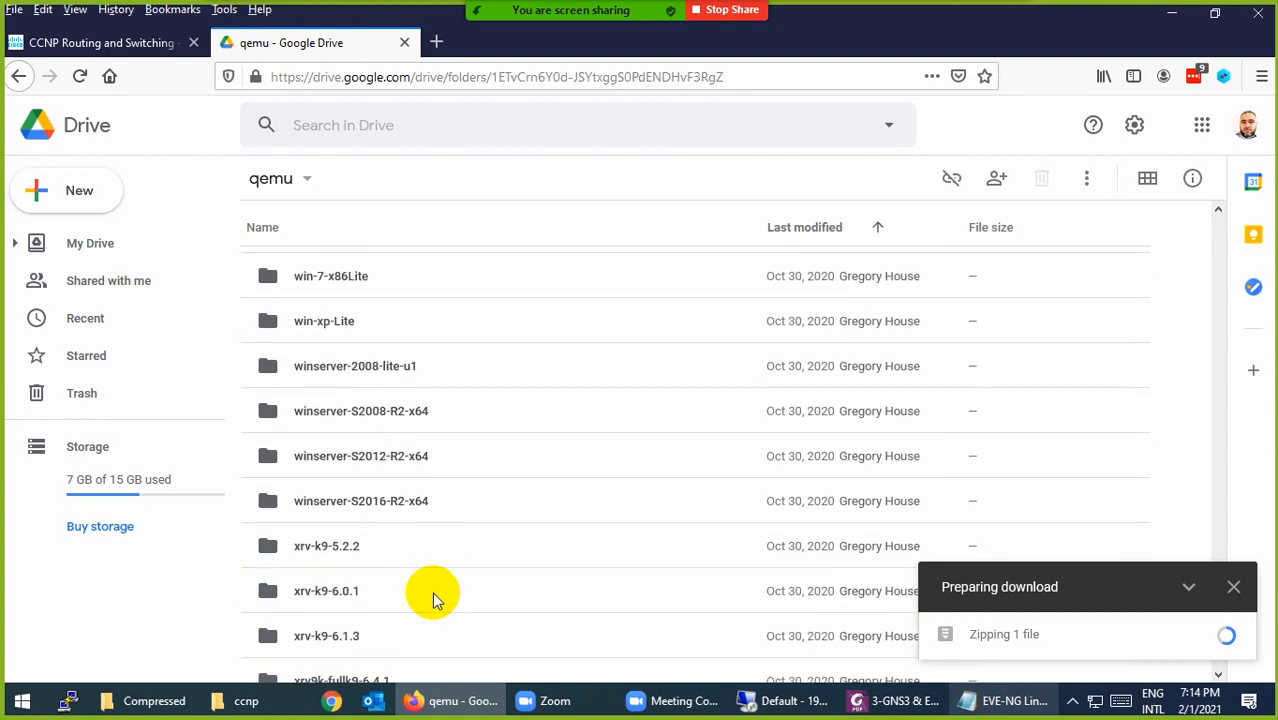
scroll(432, 592, down, 2)
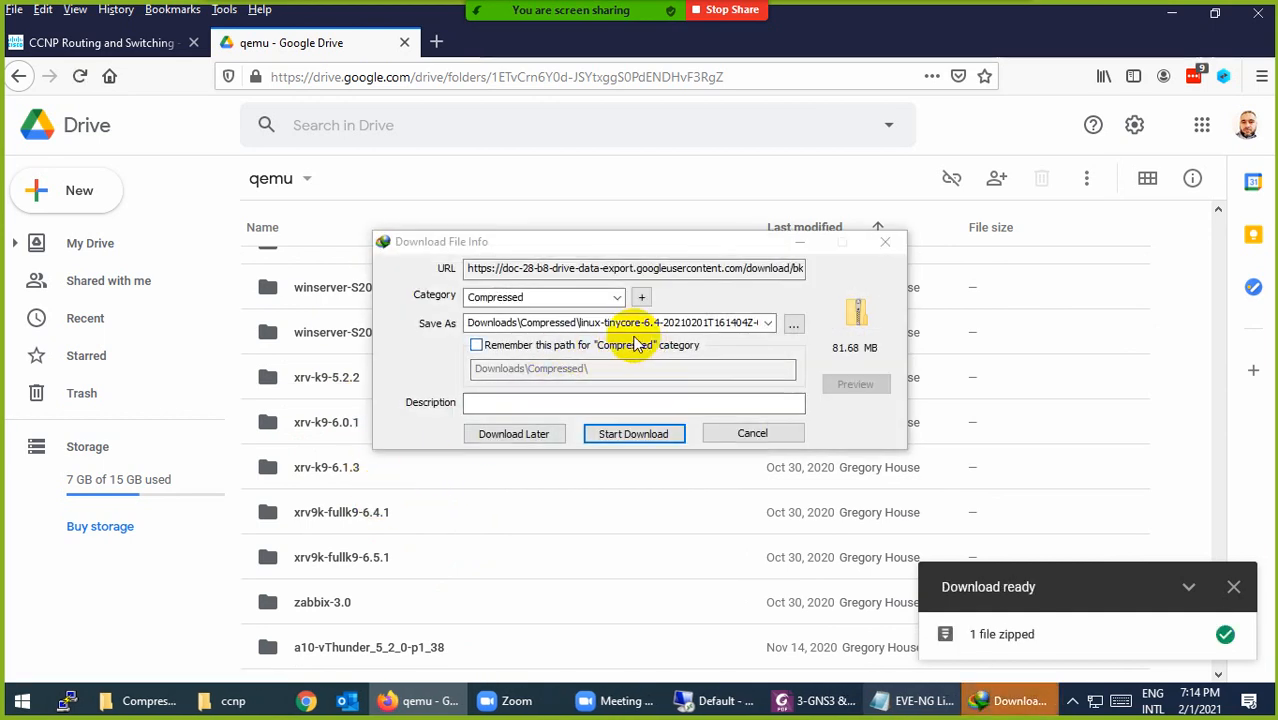
click(750, 433)
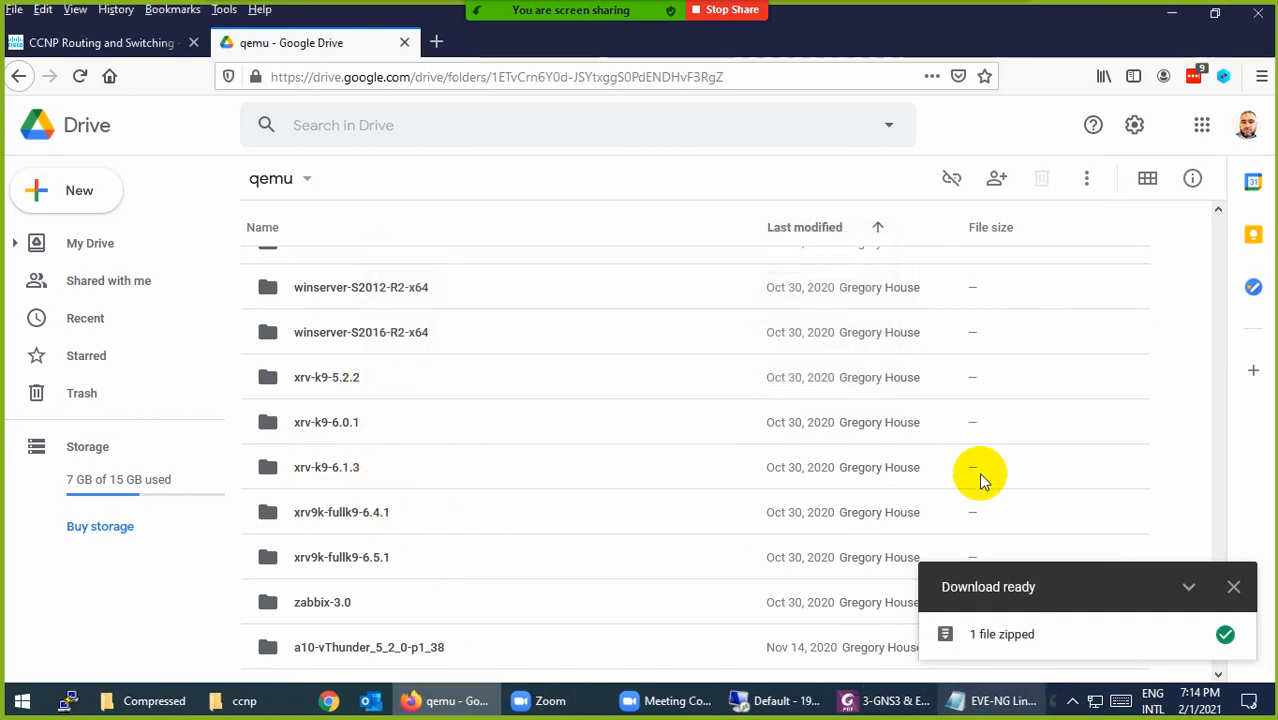
click(1233, 590)
scroll(784, 632, up, 5)
Step: Check the linux-tinycore zip in the Compressed downloads folder, then minimise that window
click(155, 698)
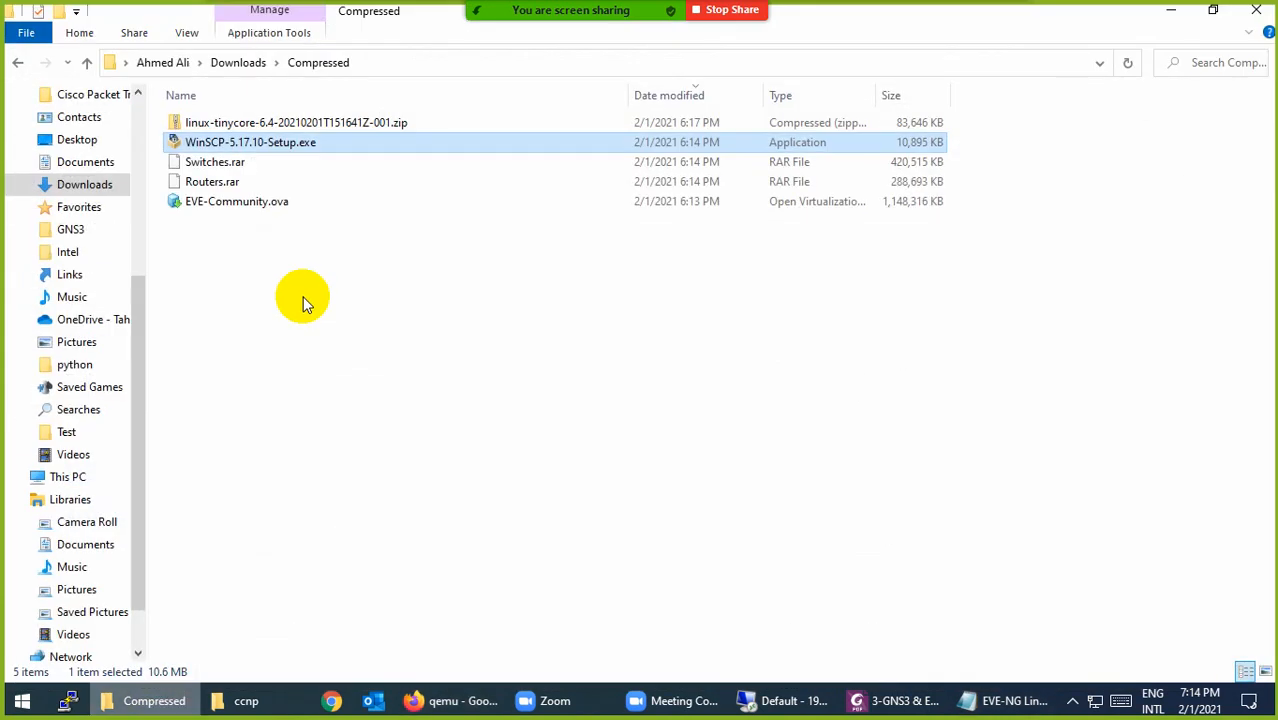
click(251, 123)
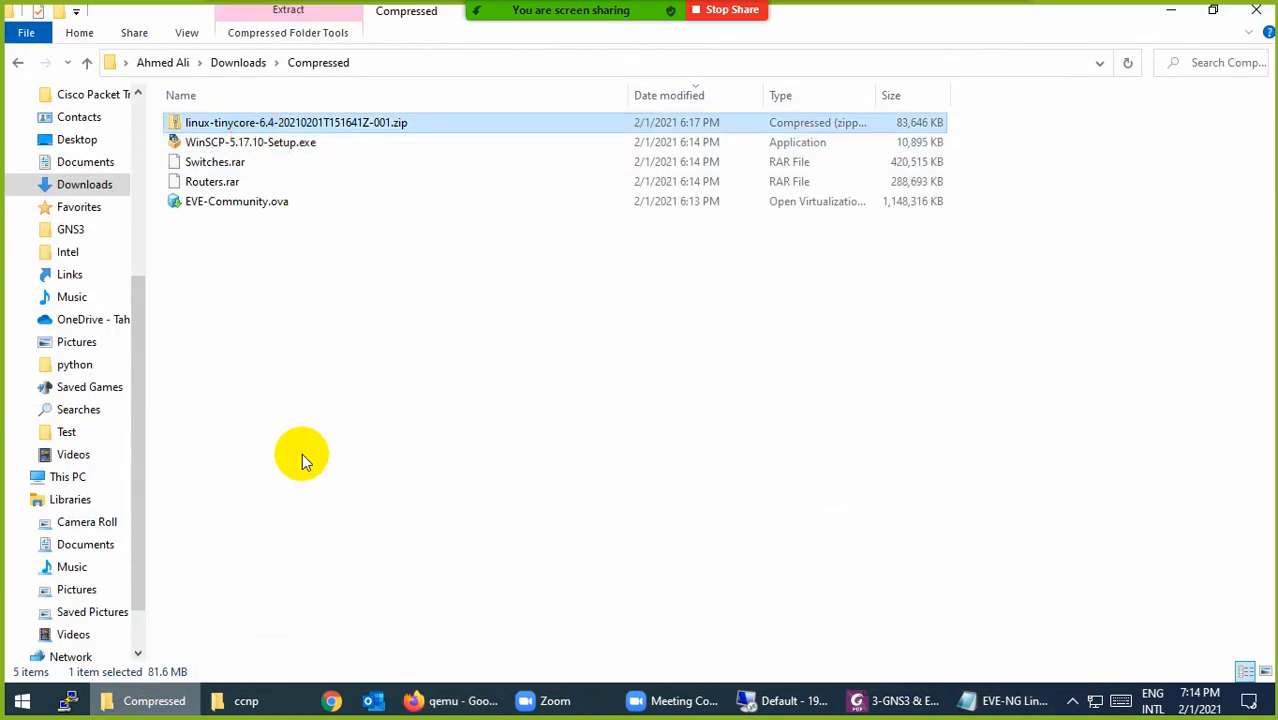
click(154, 706)
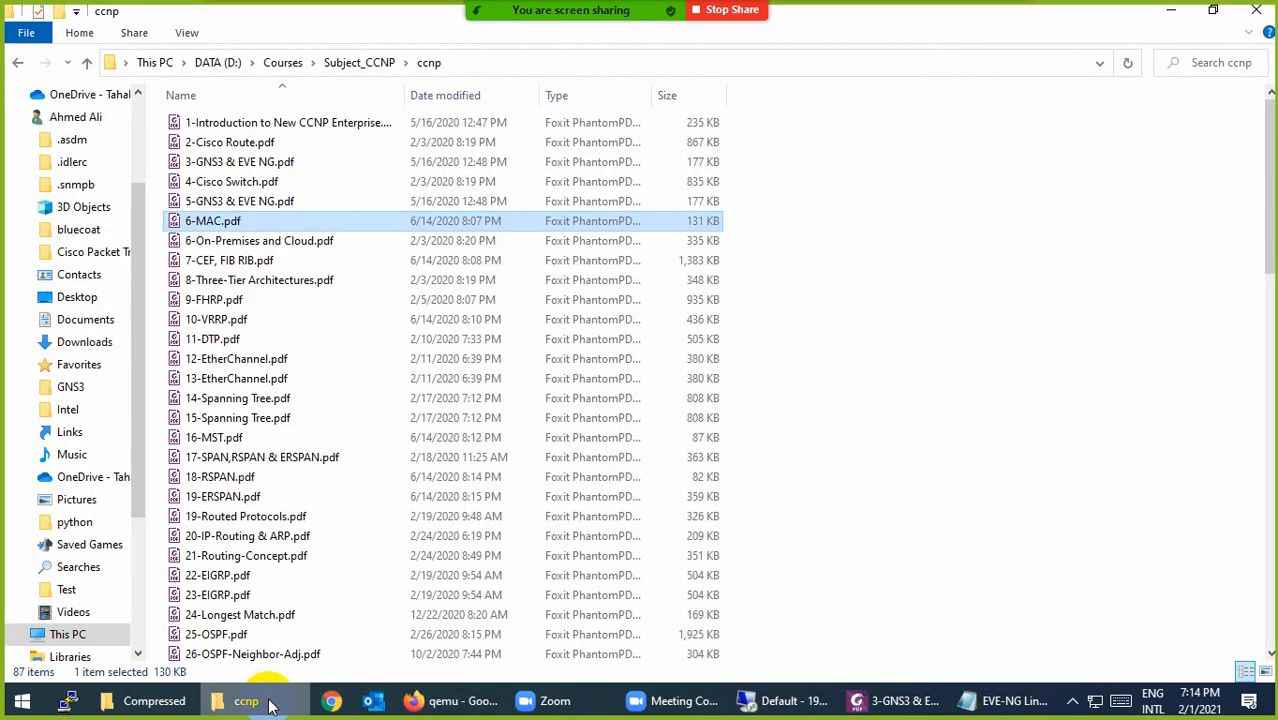
Step: Go from Downloads to the user's home folder and select EVE-FULL.torrent
click(85, 342)
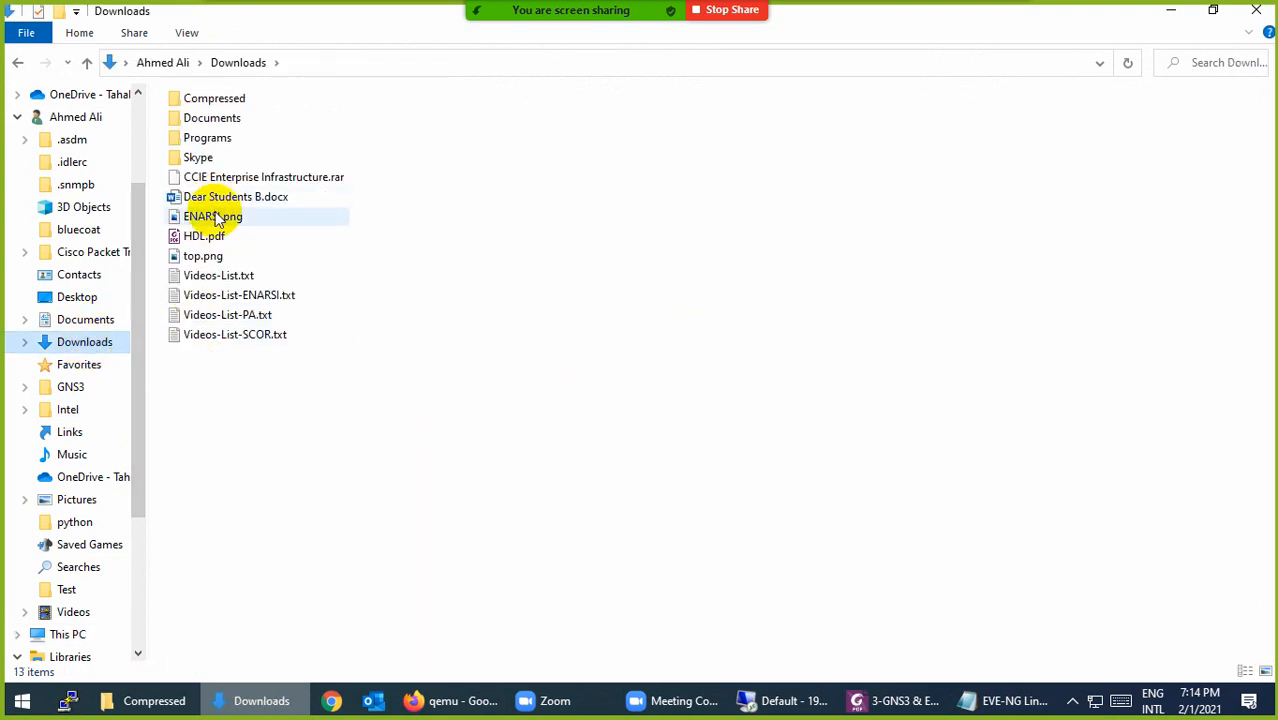
click(163, 63)
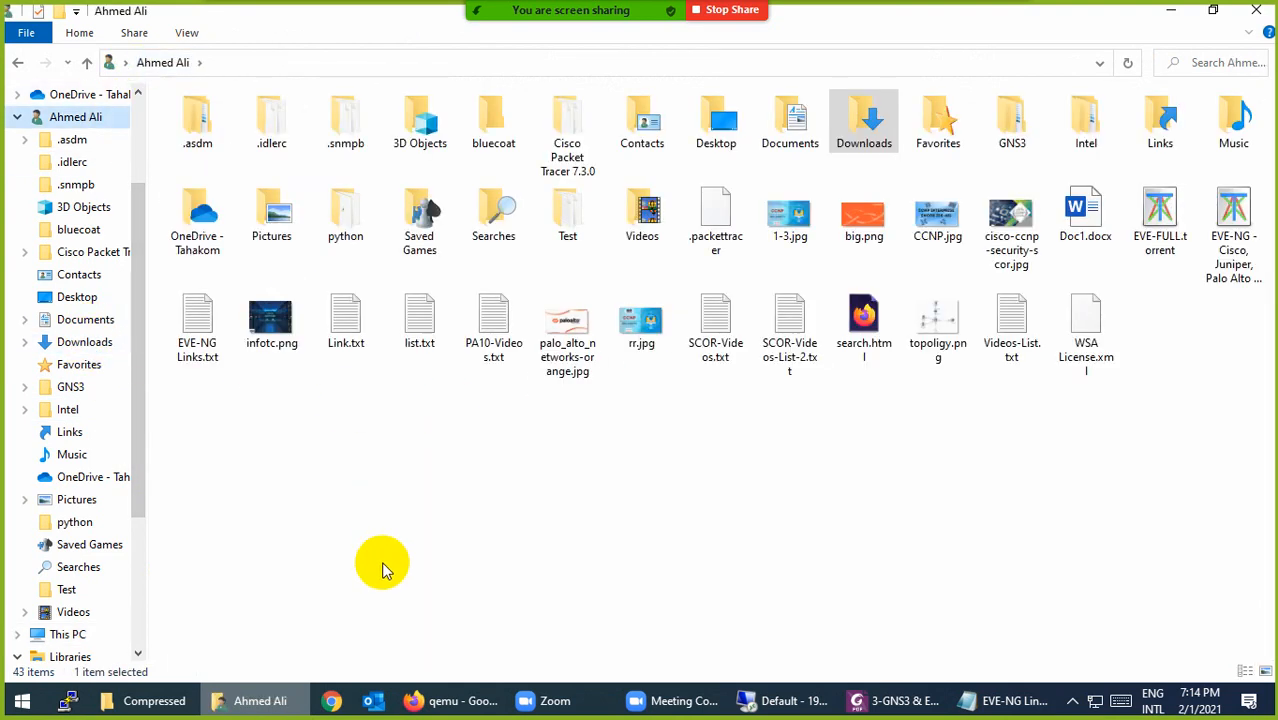
click(1160, 210)
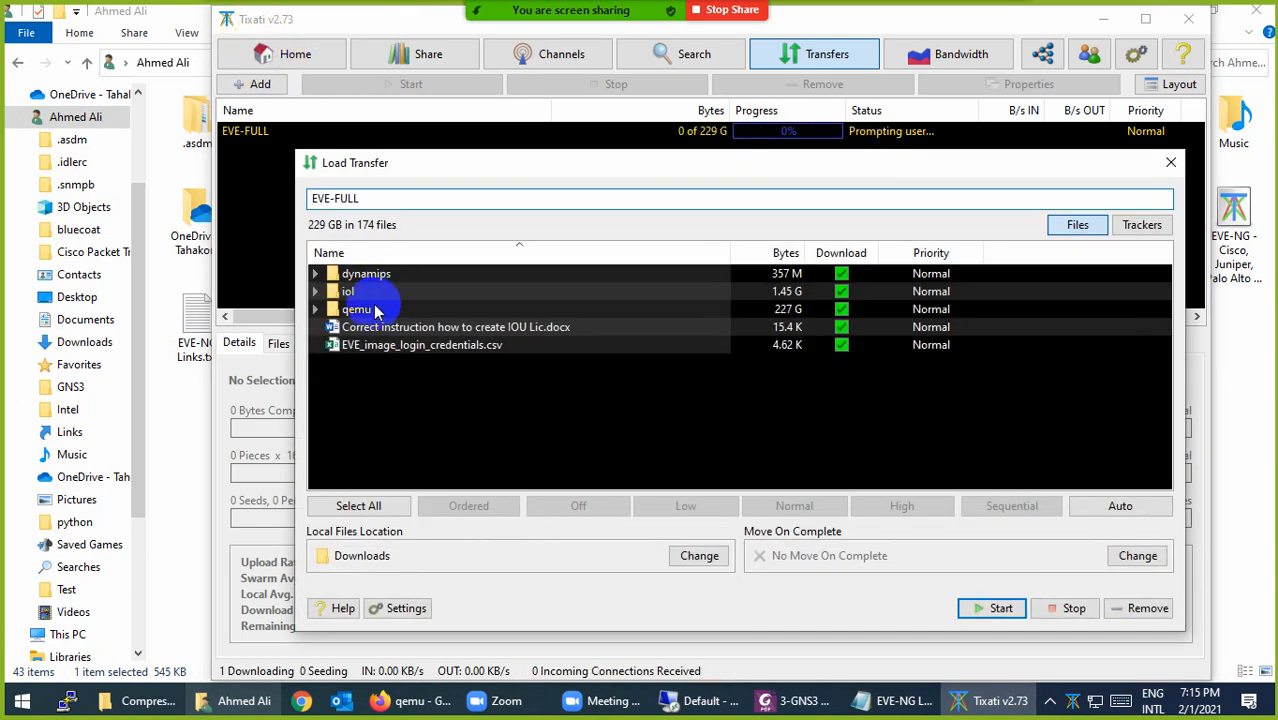
Step: Turn off downloading for dynamips, iol, qemu, the IOU licence document and EVE_image_login_credentials.csv
click(841, 273)
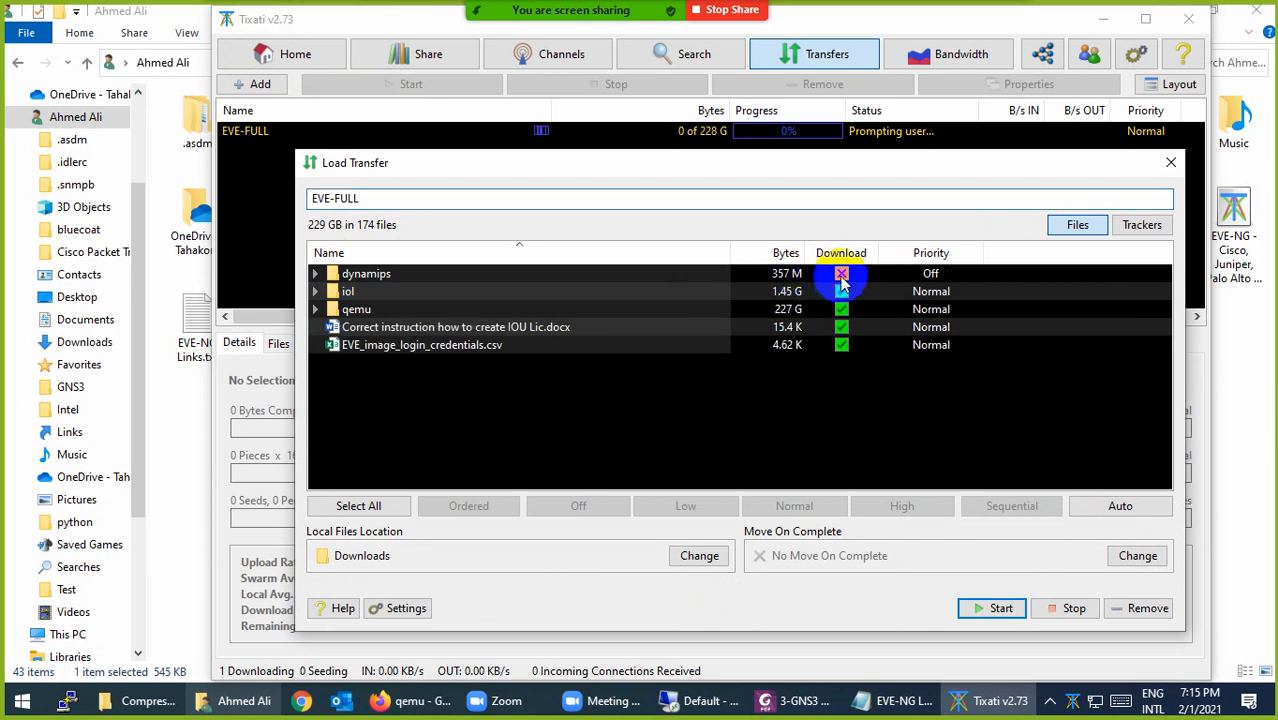
click(841, 291)
click(841, 309)
click(841, 327)
click(841, 345)
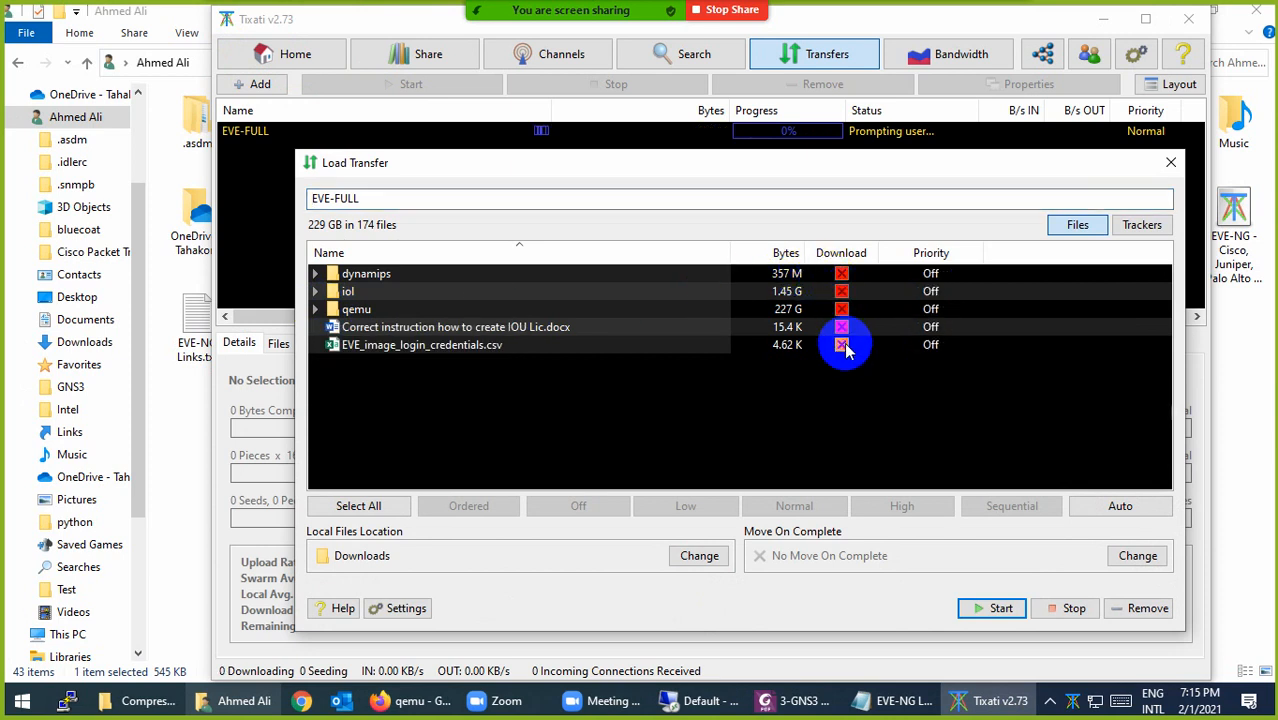
Step: Browse the expanded qemu image list, then remove the EVE-FULL transfer without downloading
click(315, 309)
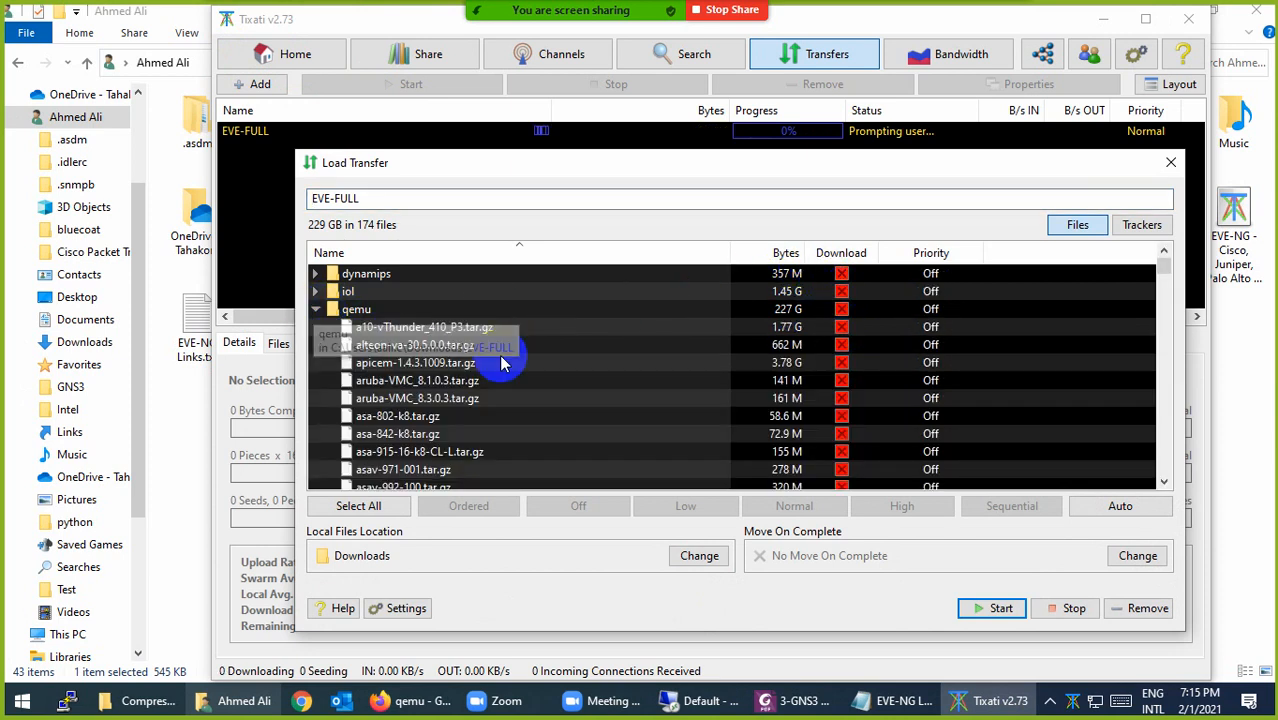
scroll(707, 405, down, 4)
scroll(478, 425, down, 3)
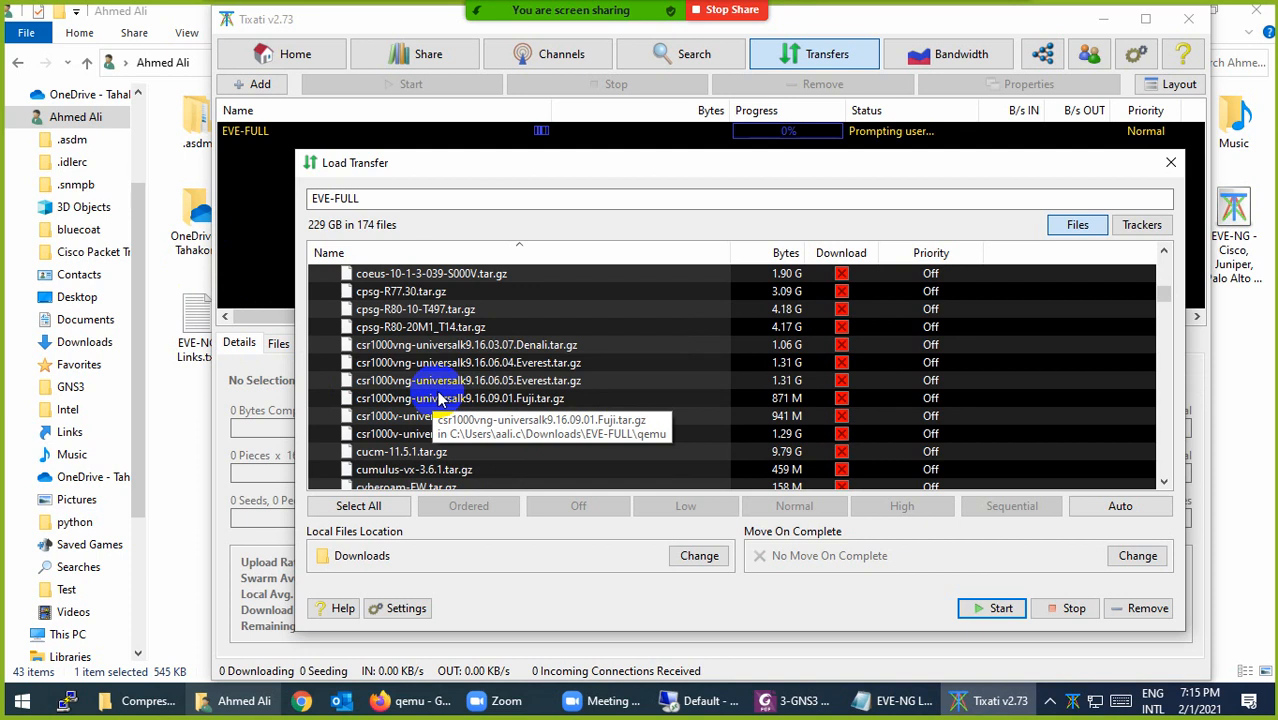
scroll(437, 393, down, 20)
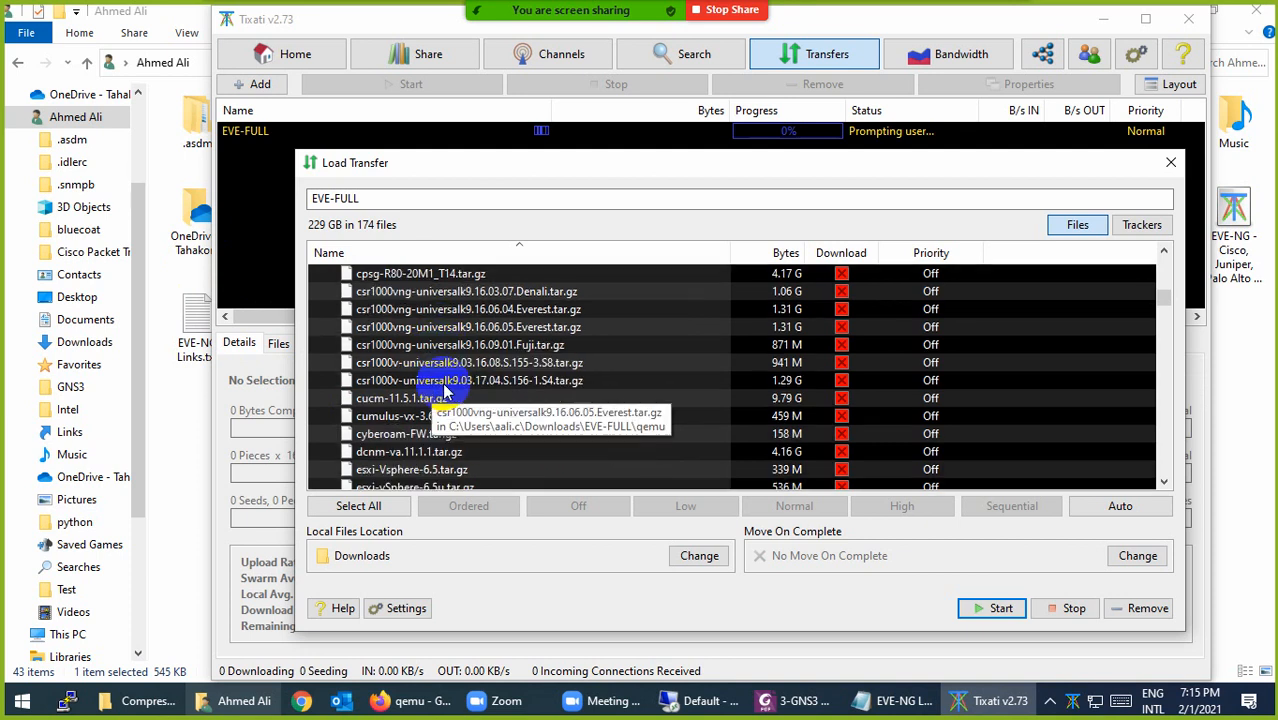
scroll(437, 393, down, 20)
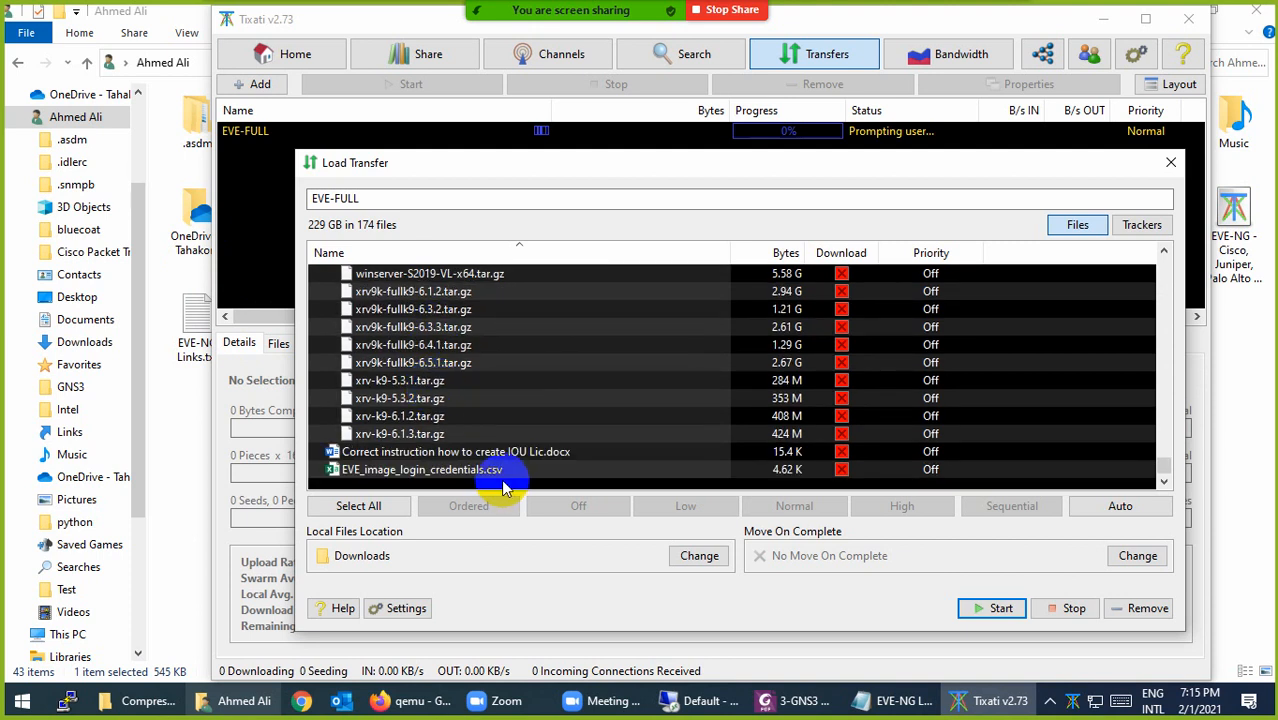
click(424, 474)
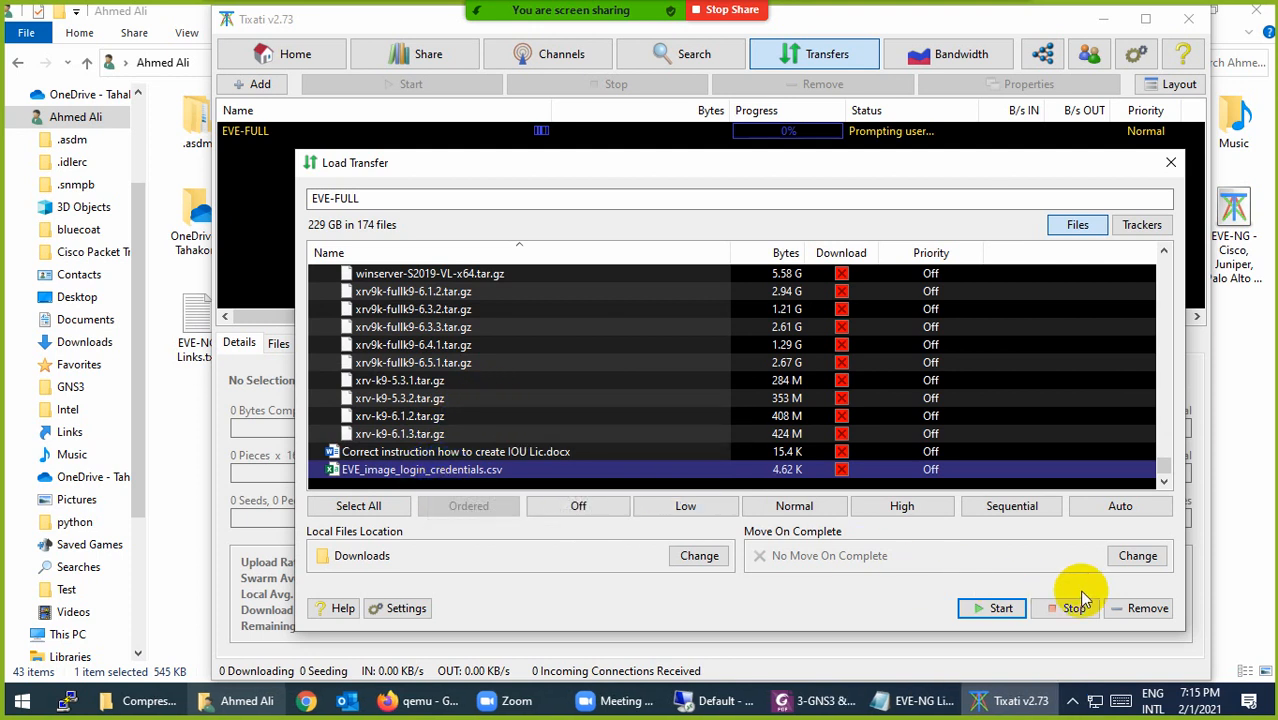
click(1138, 610)
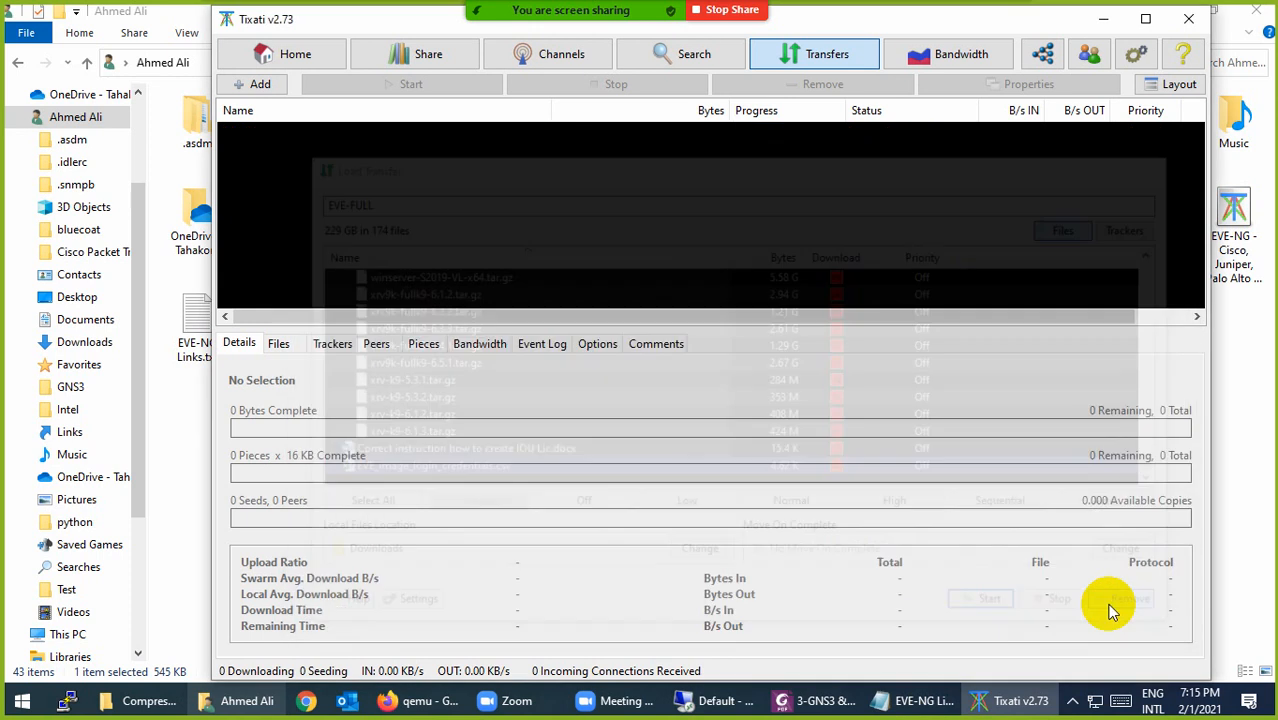
Step: Close Tixati, File Explorer, Firefox and the EVE-NG notes, then launch VMware Workstation Pro from the desktop
click(1186, 26)
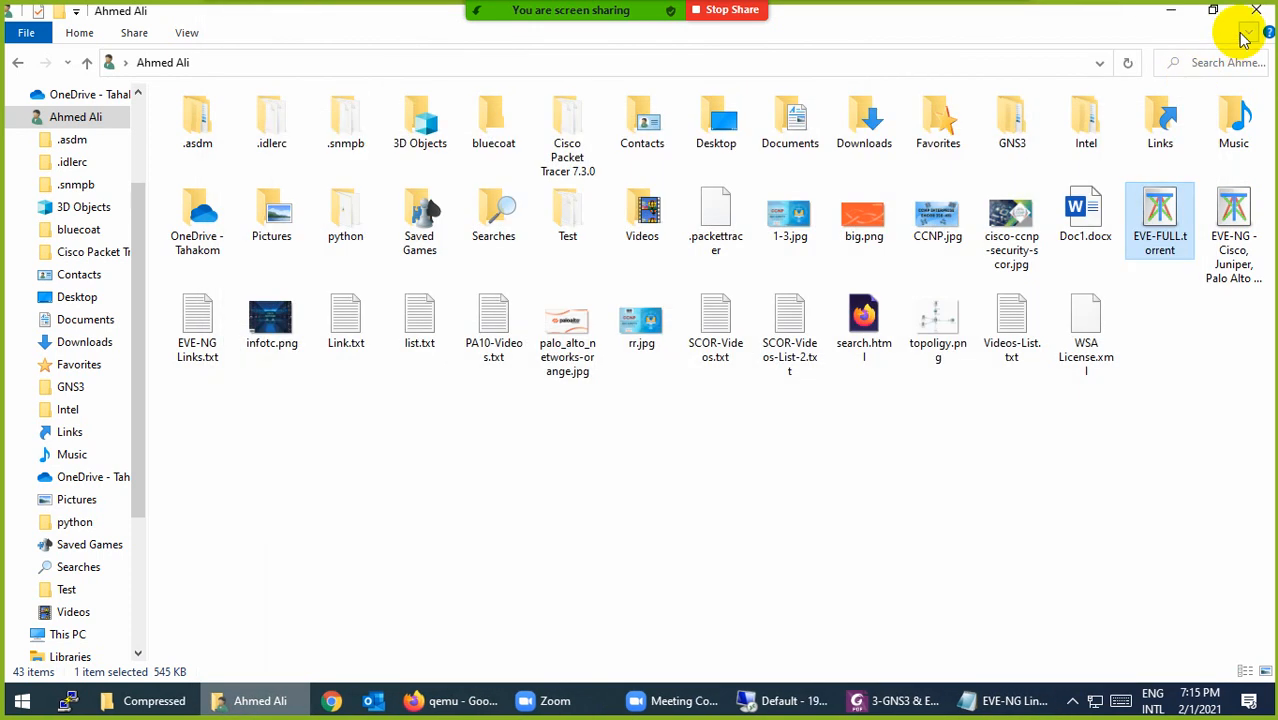
click(1256, 10)
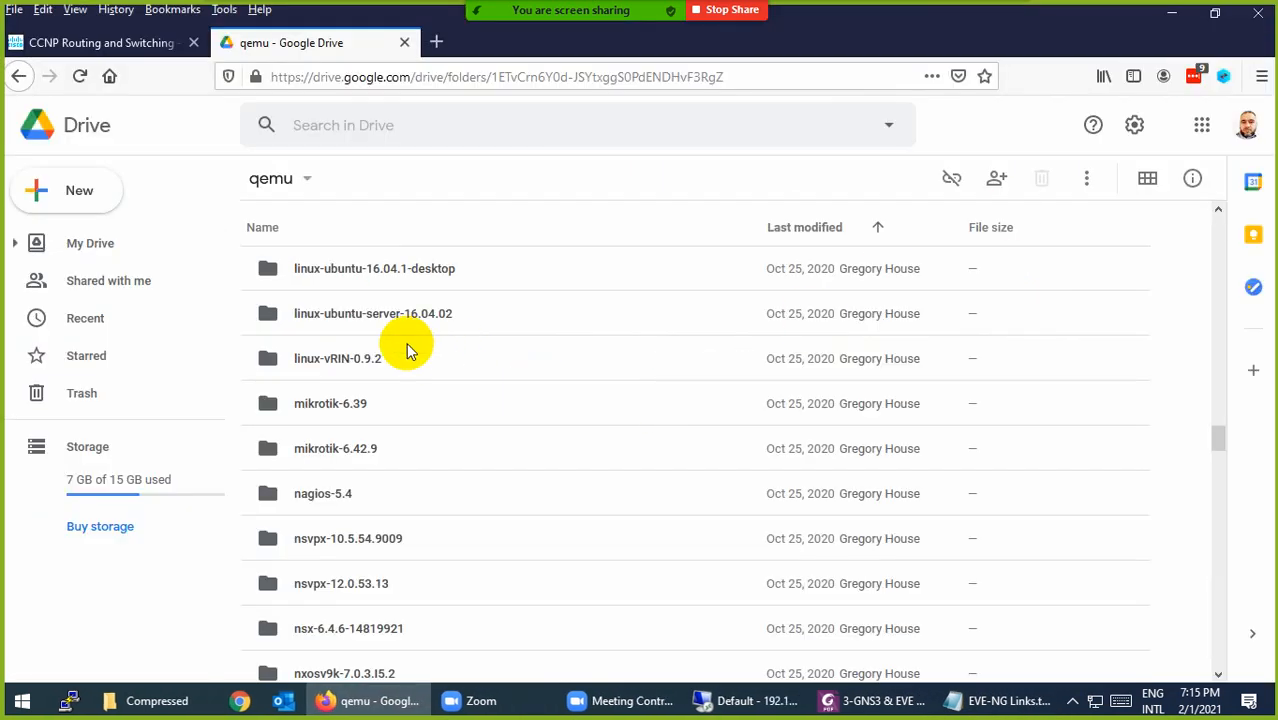
click(402, 42)
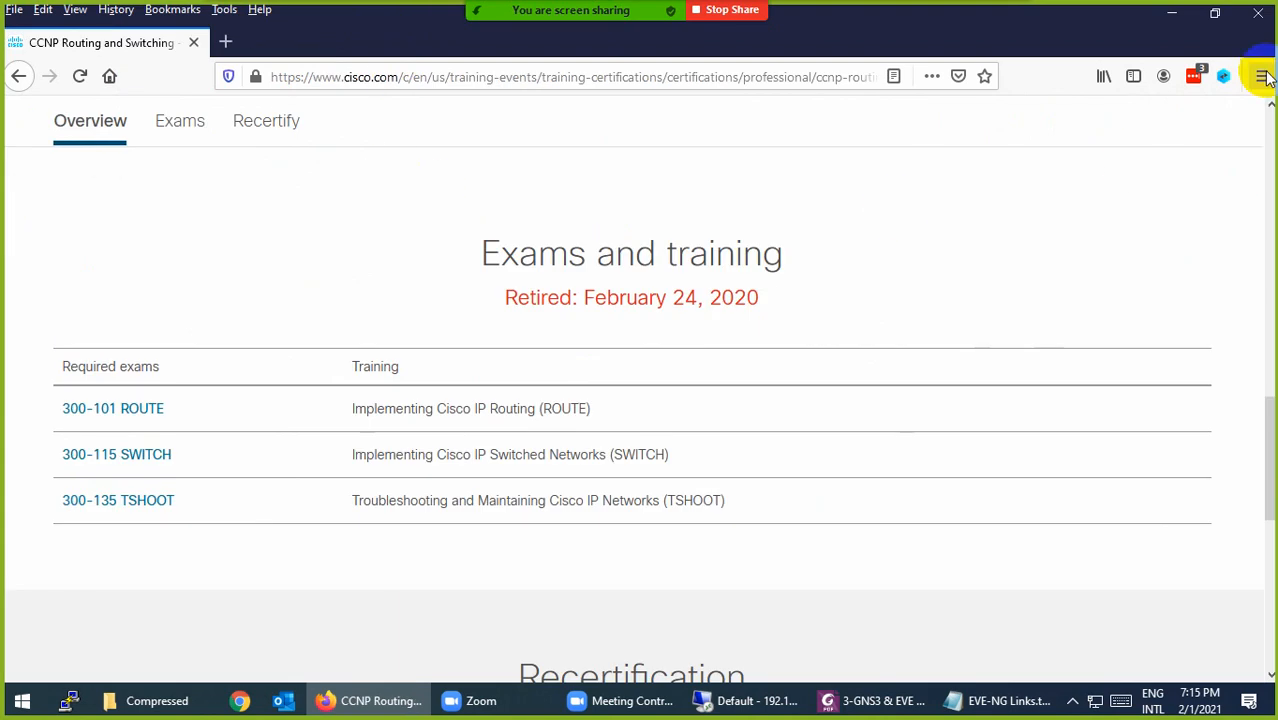
key(ctrl+w)
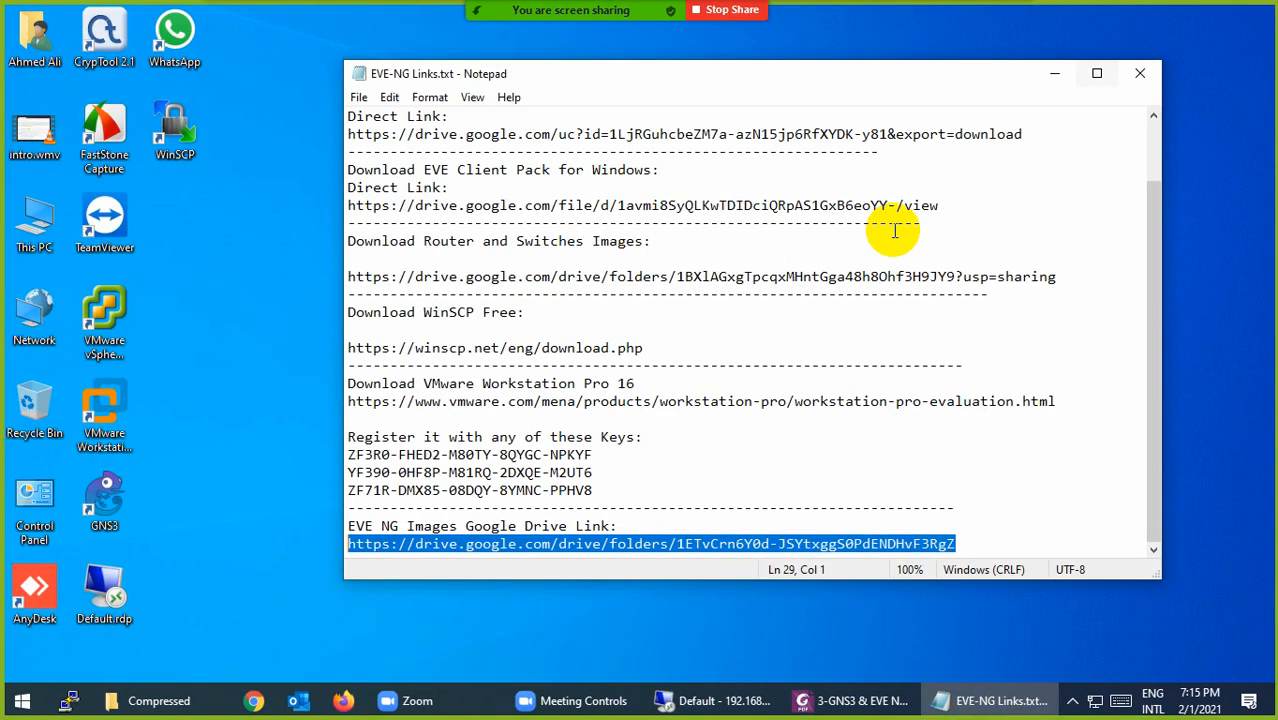
click(1140, 72)
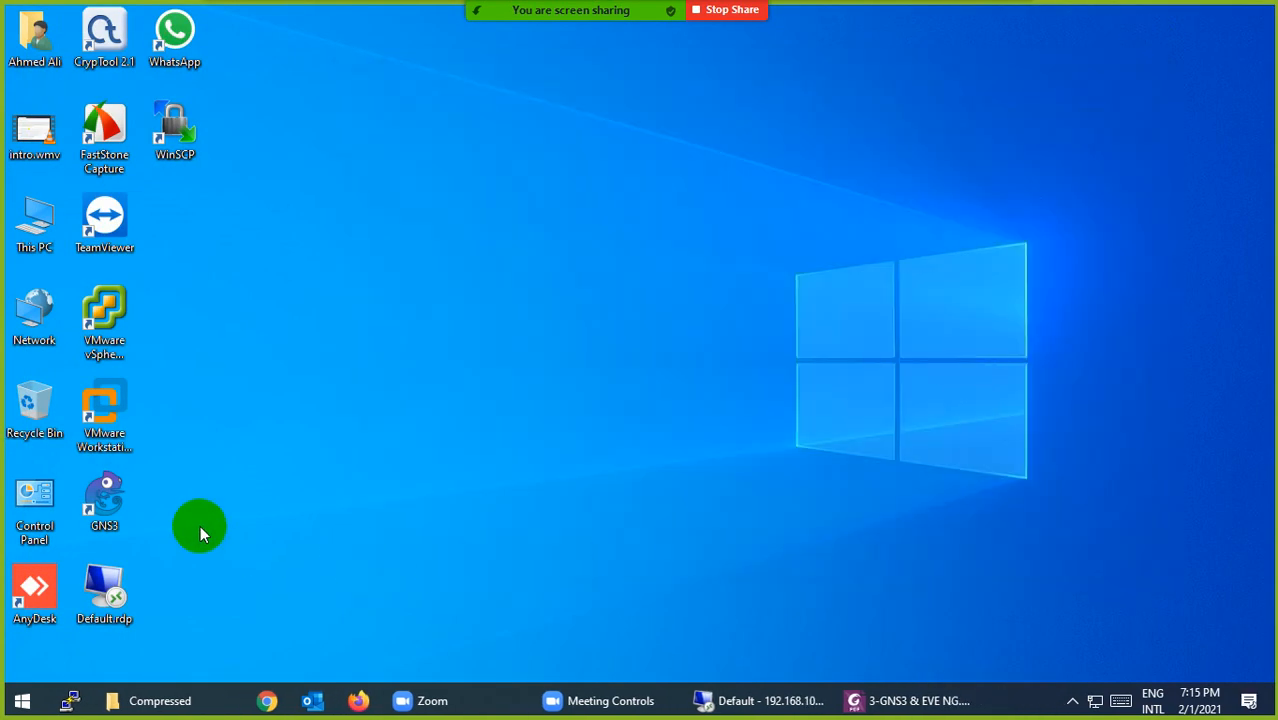
click(105, 405)
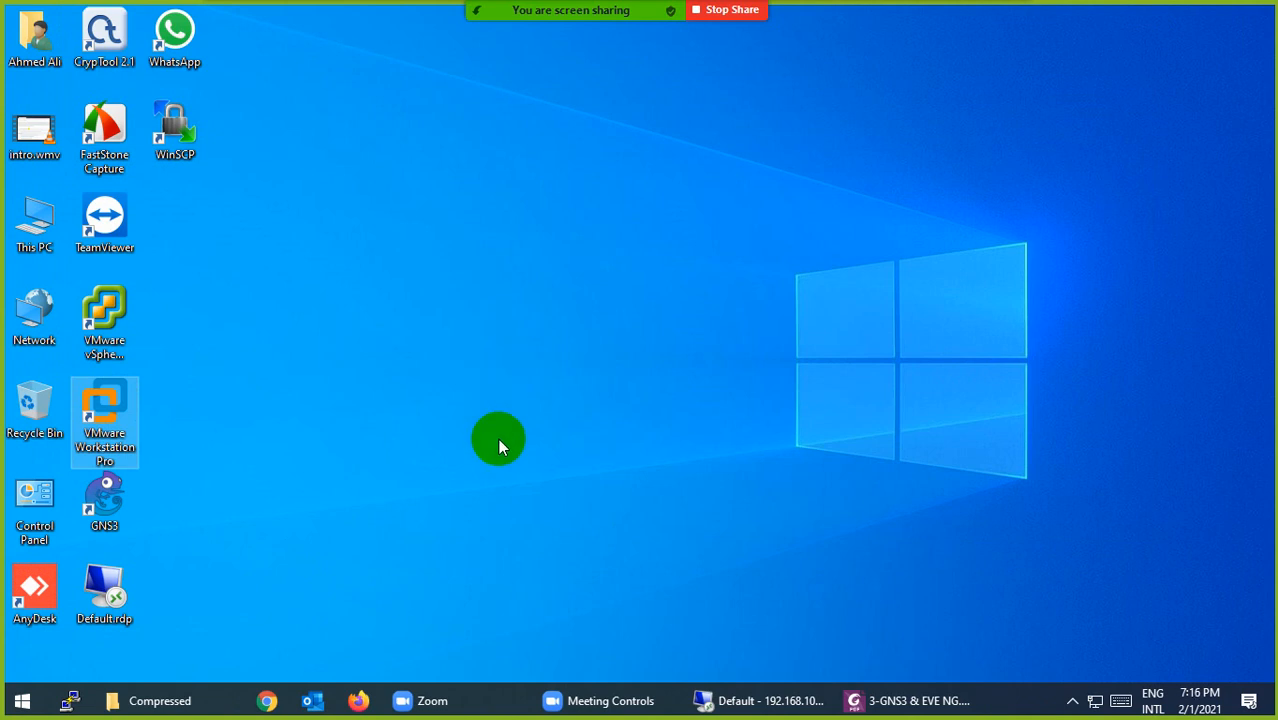
key(Return)
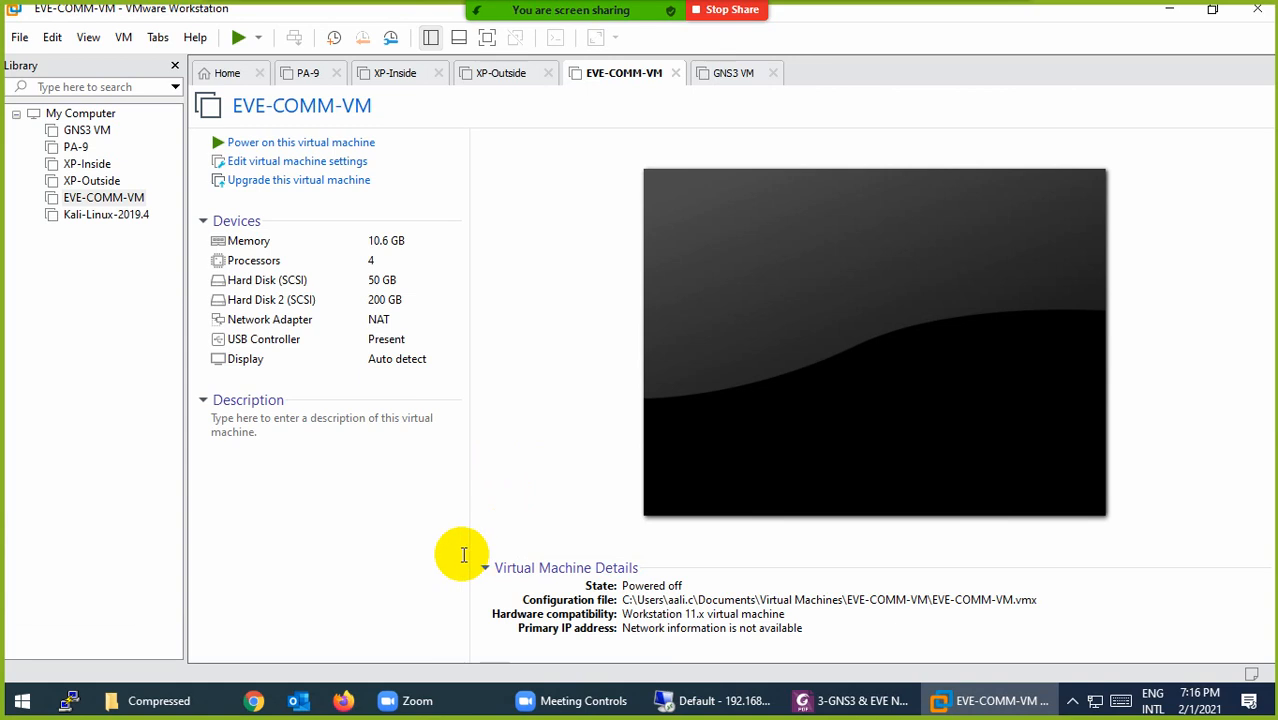
click(195, 37)
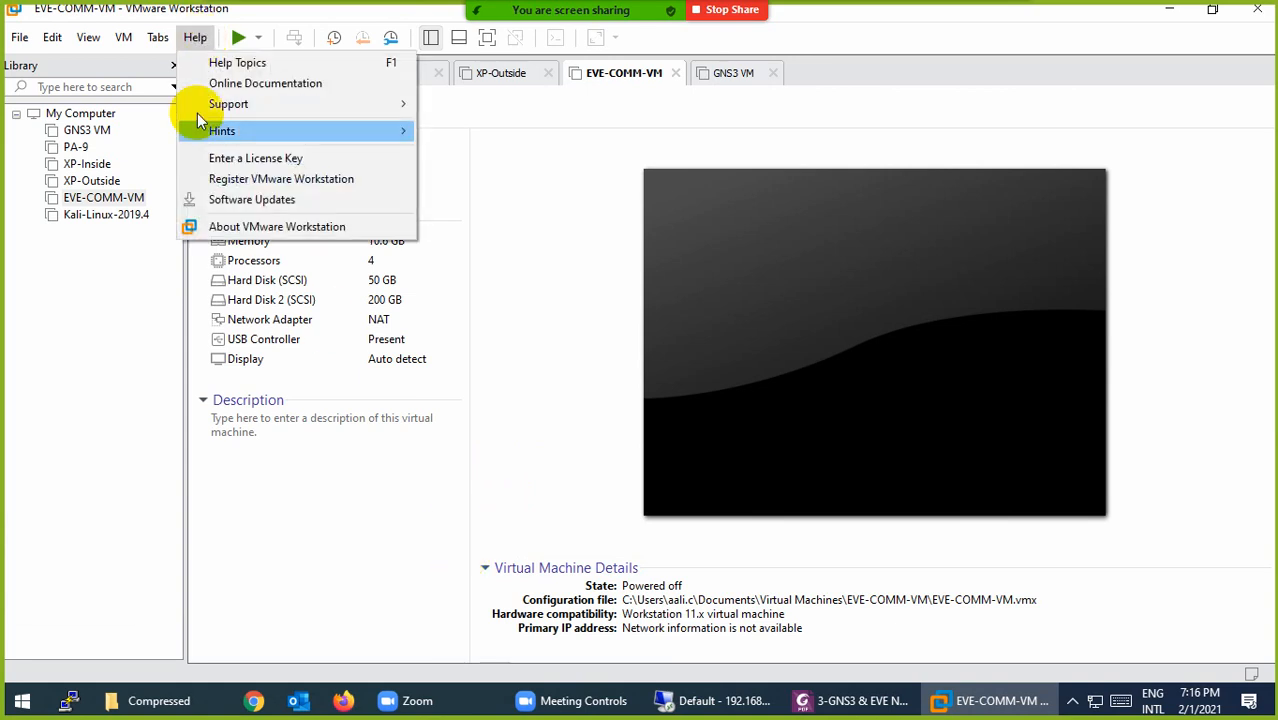
click(232, 158)
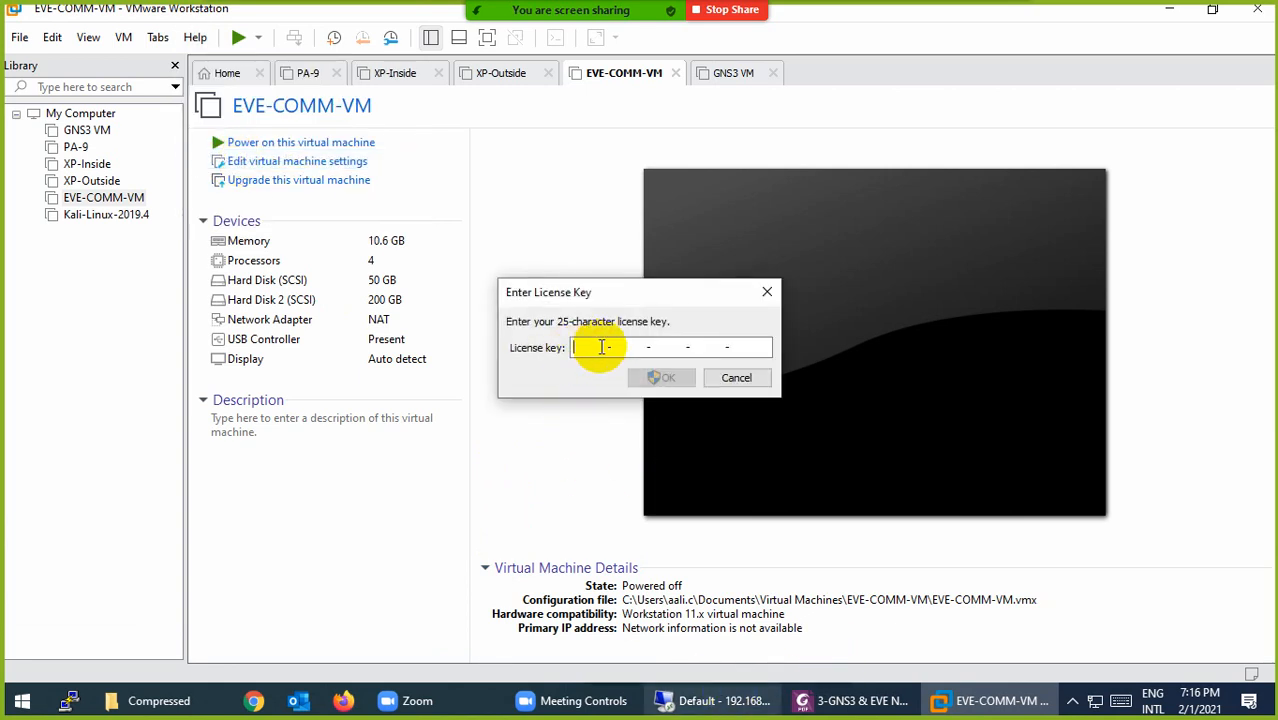
click(755, 383)
click(195, 37)
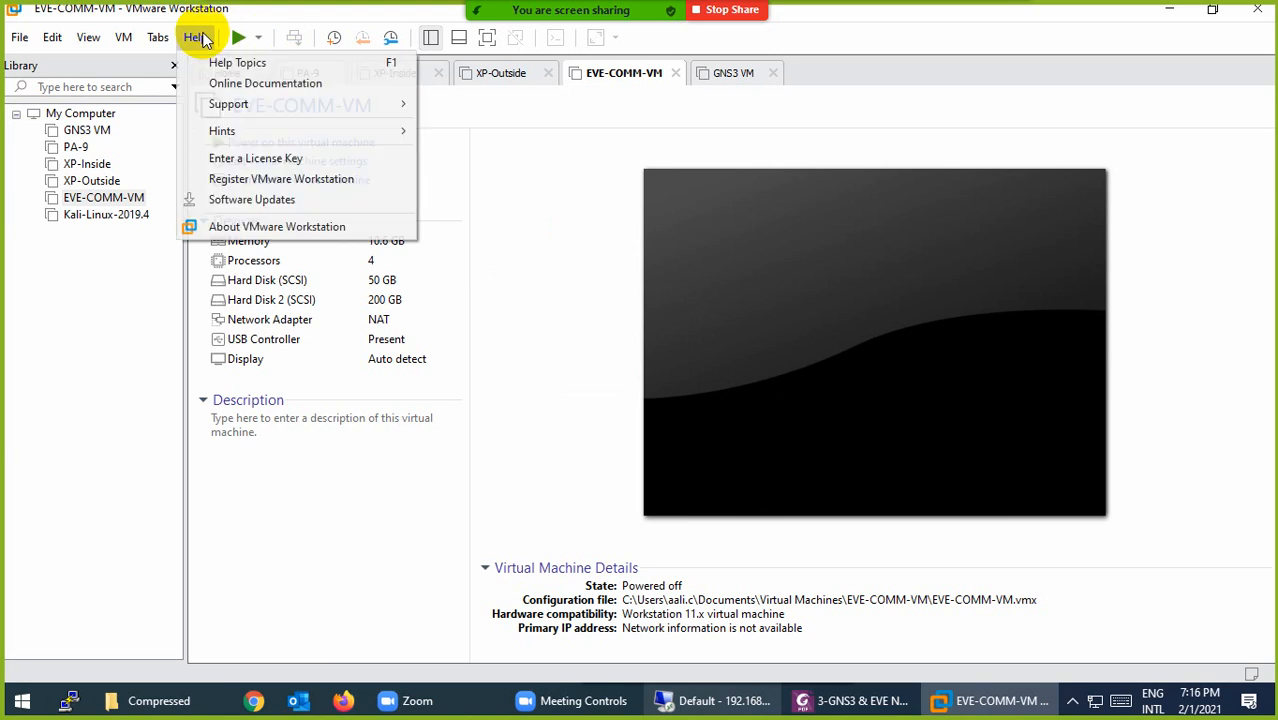
click(212, 226)
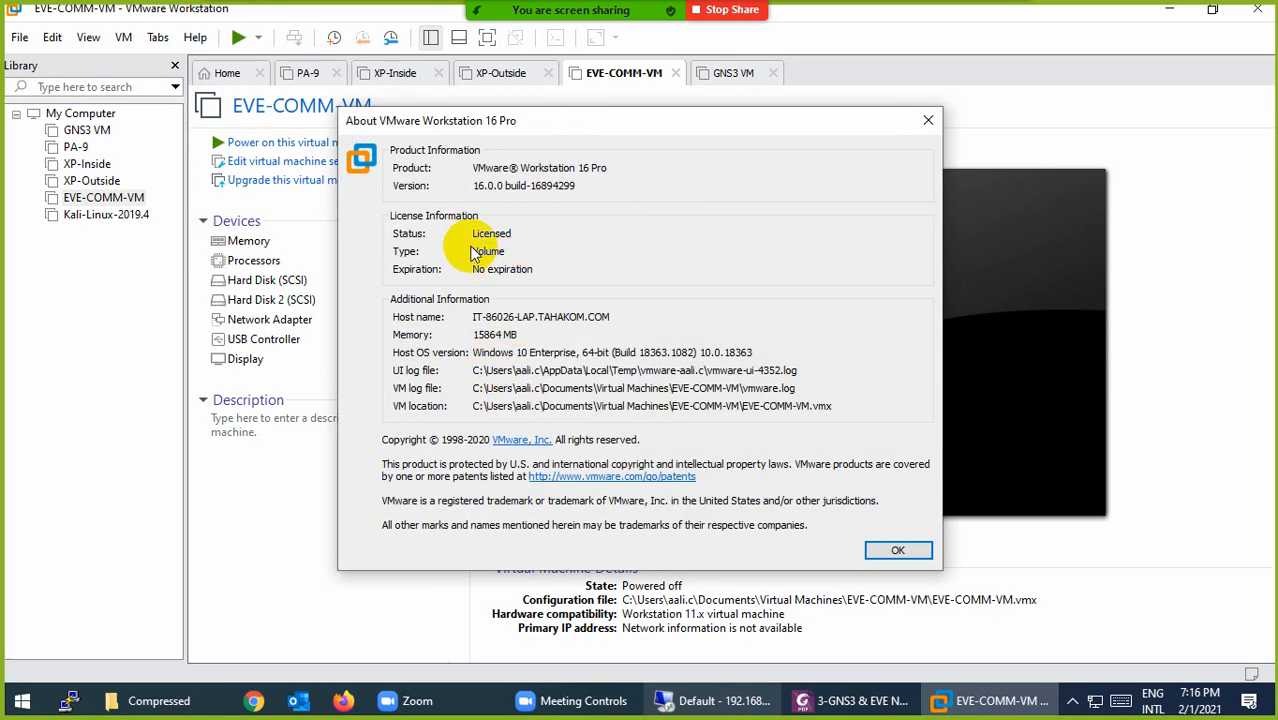
drag(478, 234, 513, 237)
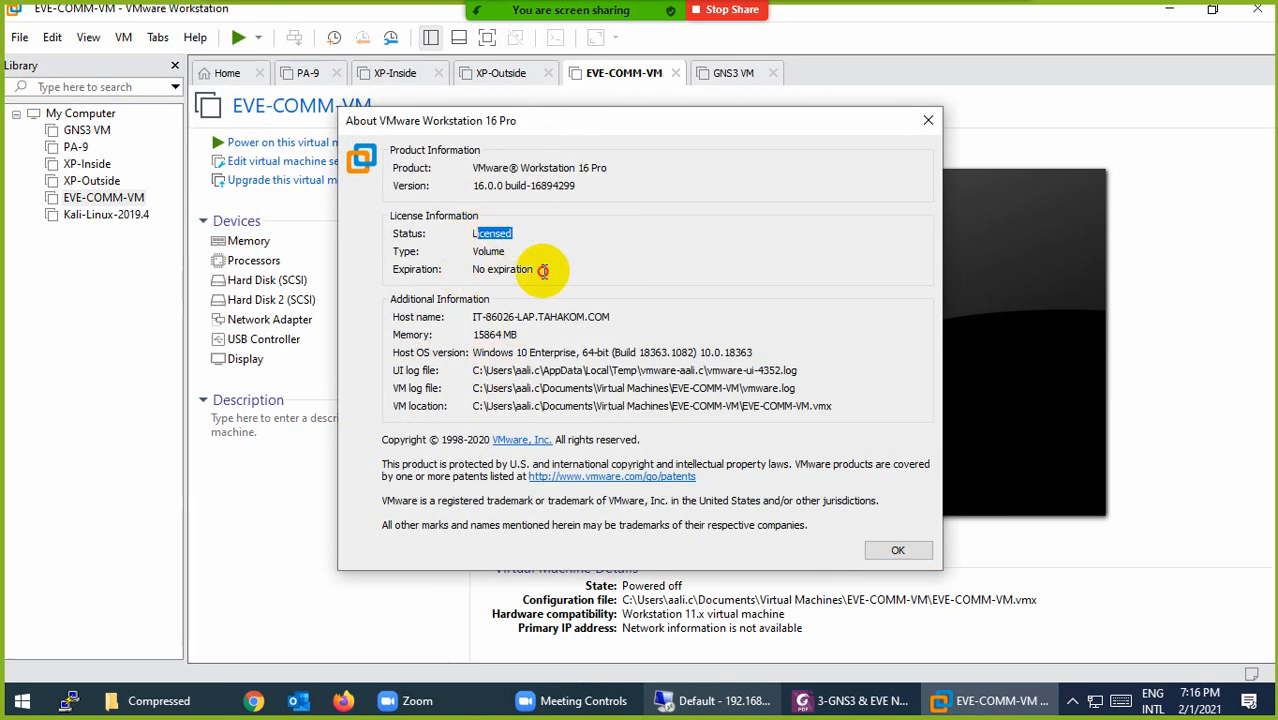
click(896, 549)
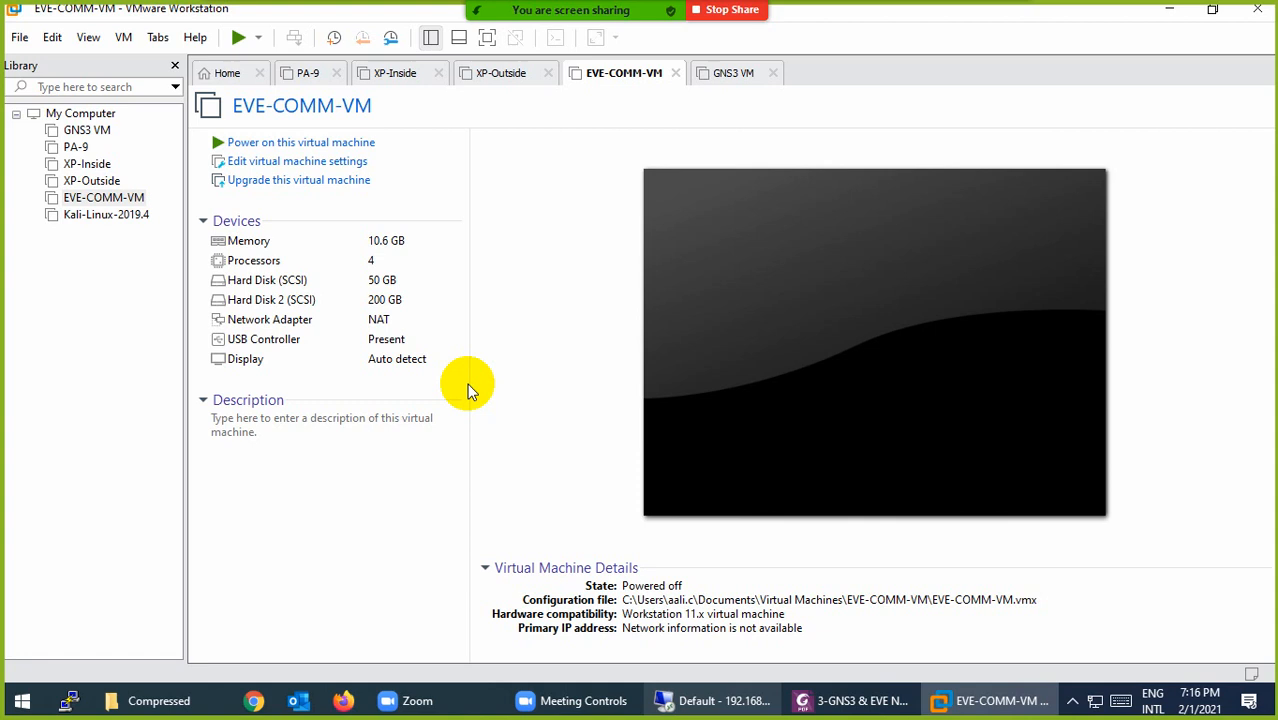
Step: Open EVE-Community.ova from Downloads > Compressed via File > Open to bring up the import dialog
click(17, 40)
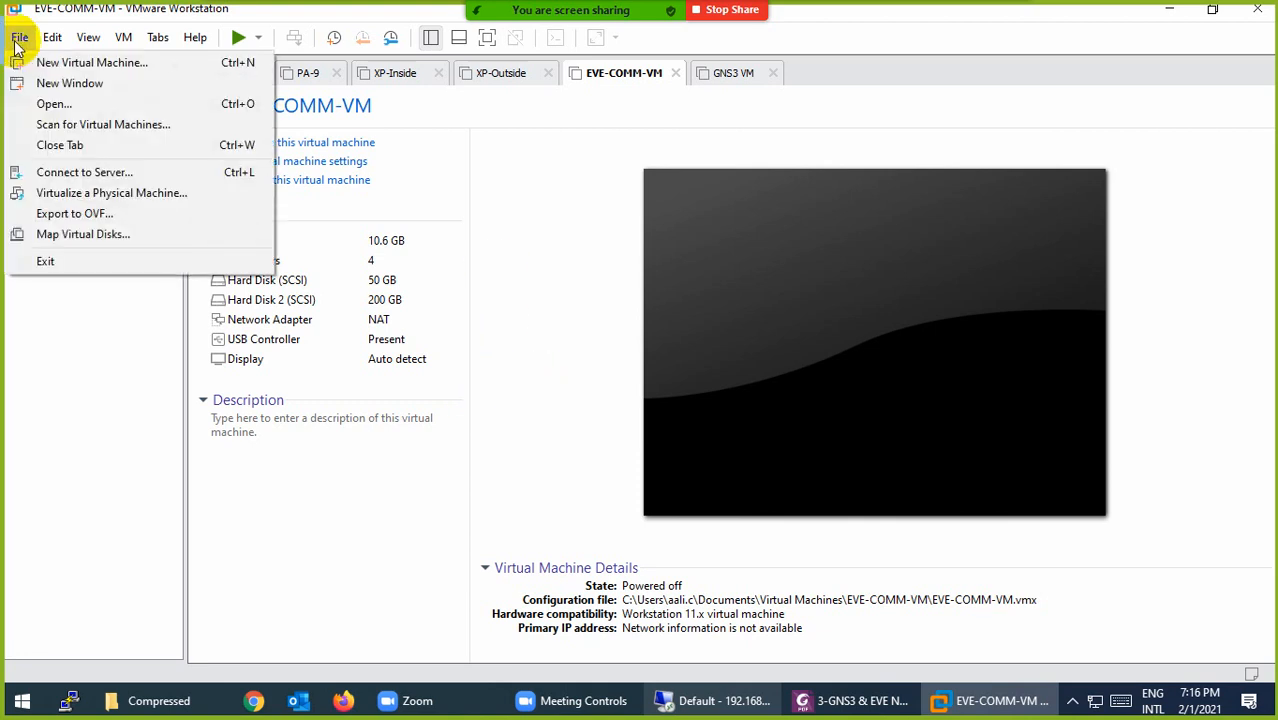
click(50, 104)
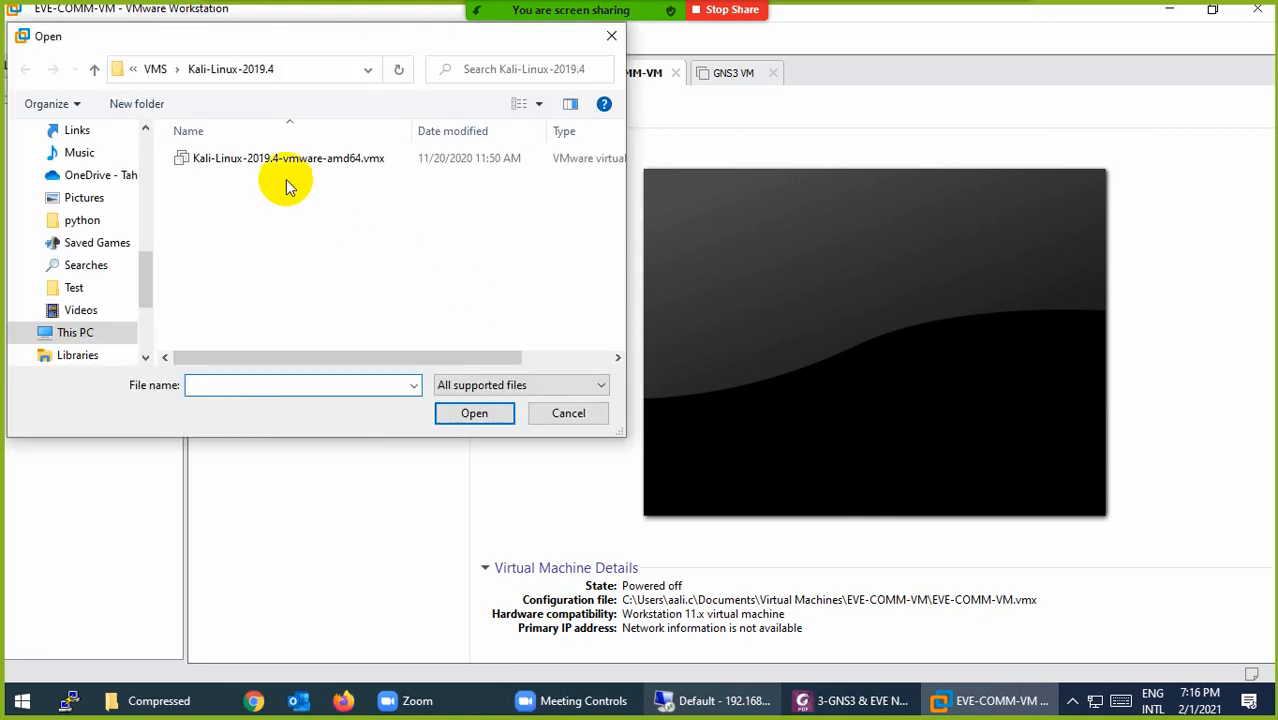
scroll(91, 210, up, 2)
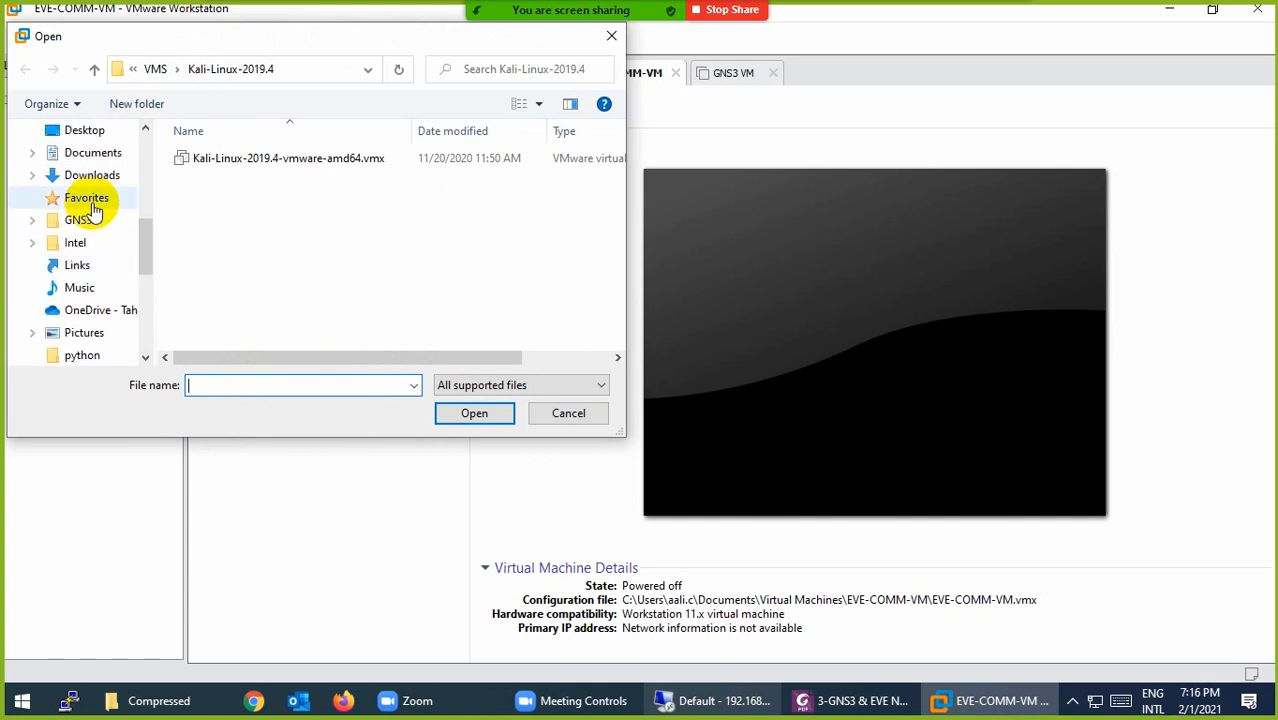
click(91, 176)
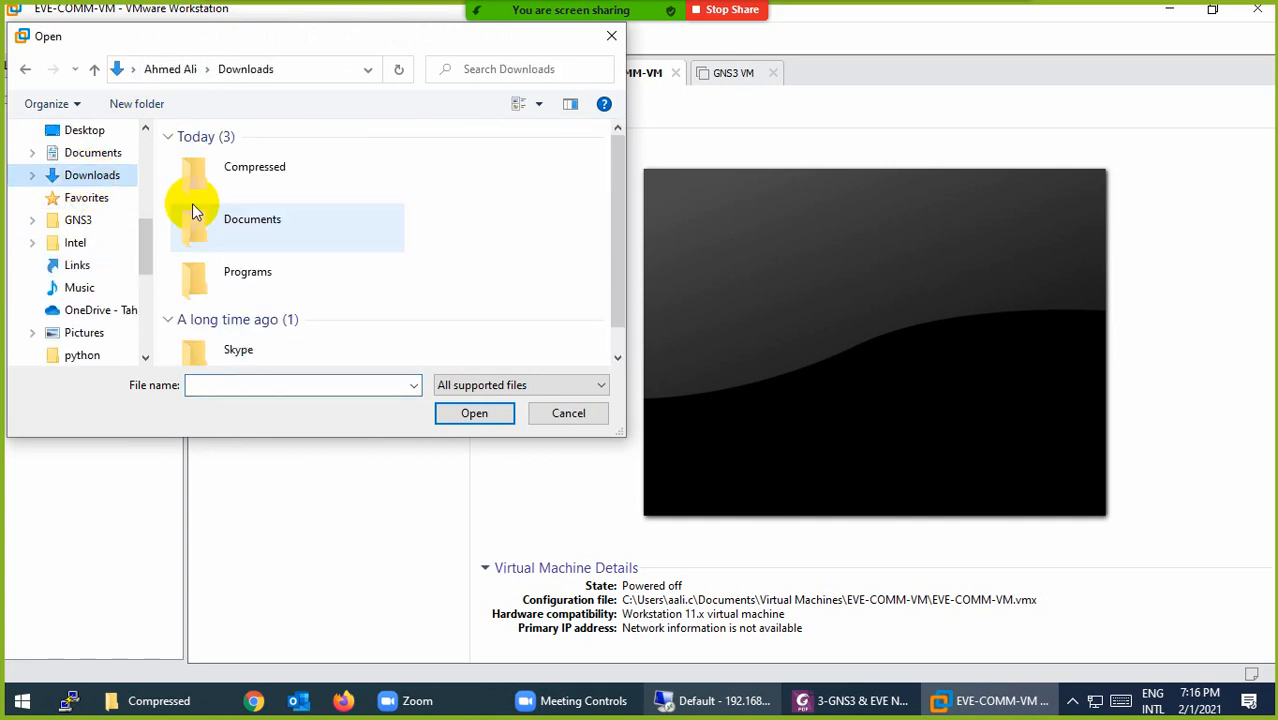
double_click(248, 168)
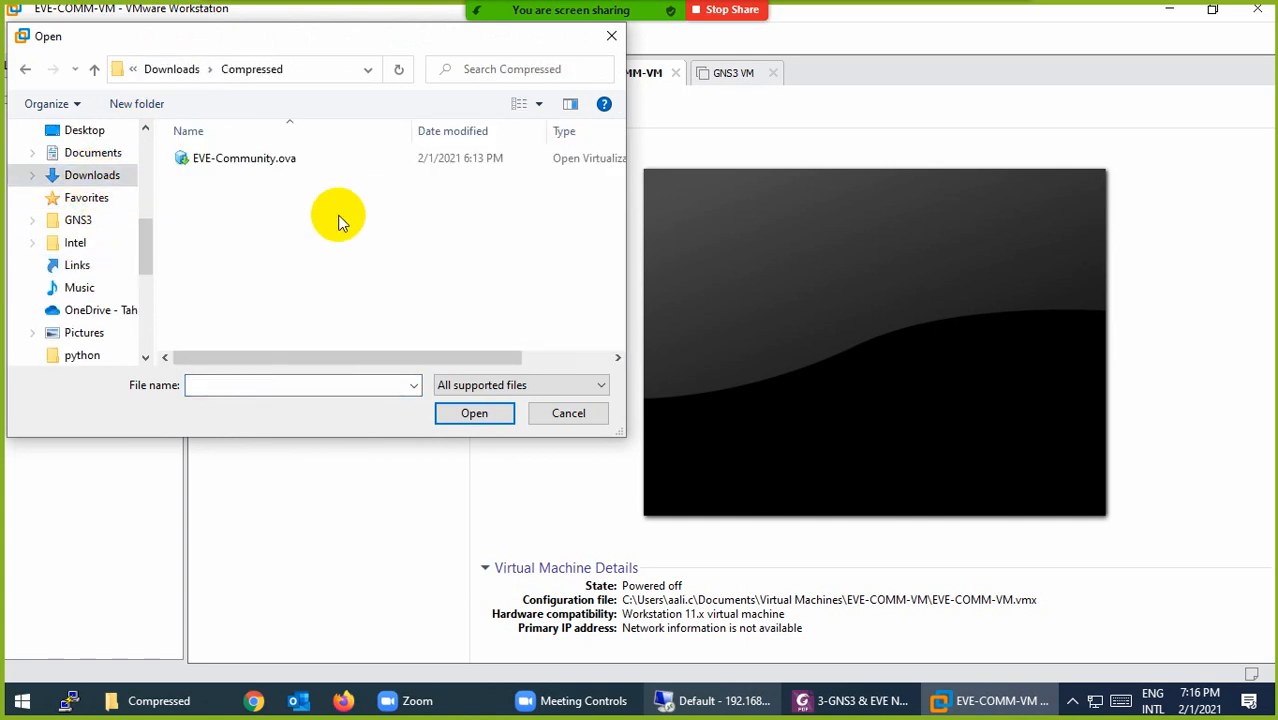
double_click(262, 161)
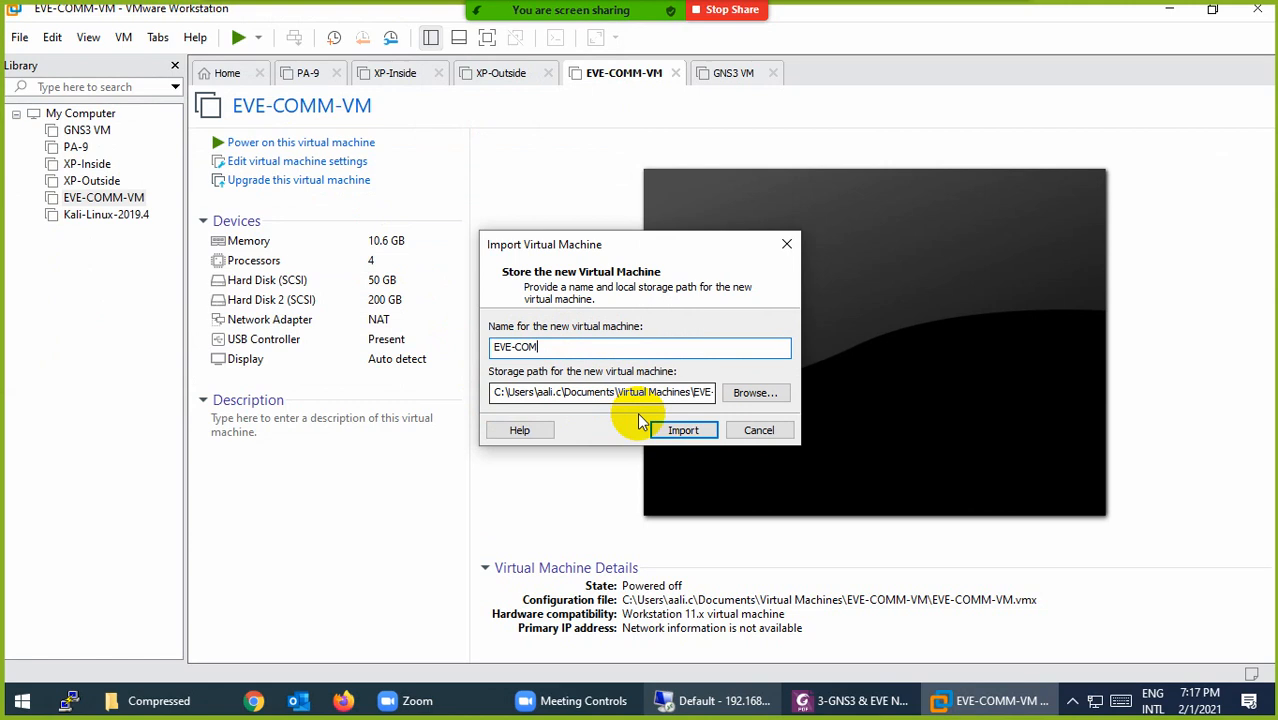
Step: Start importing the EVE-COM machine and switch to the Compressed folder window
click(681, 438)
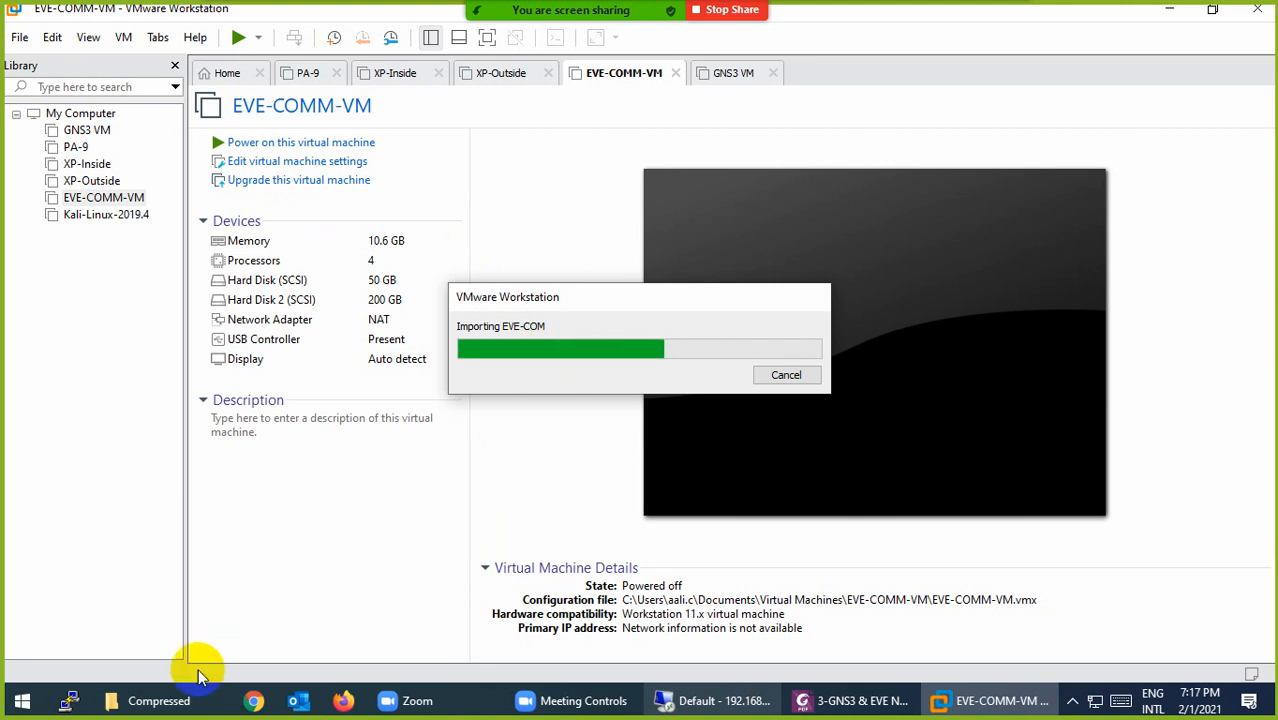
click(150, 700)
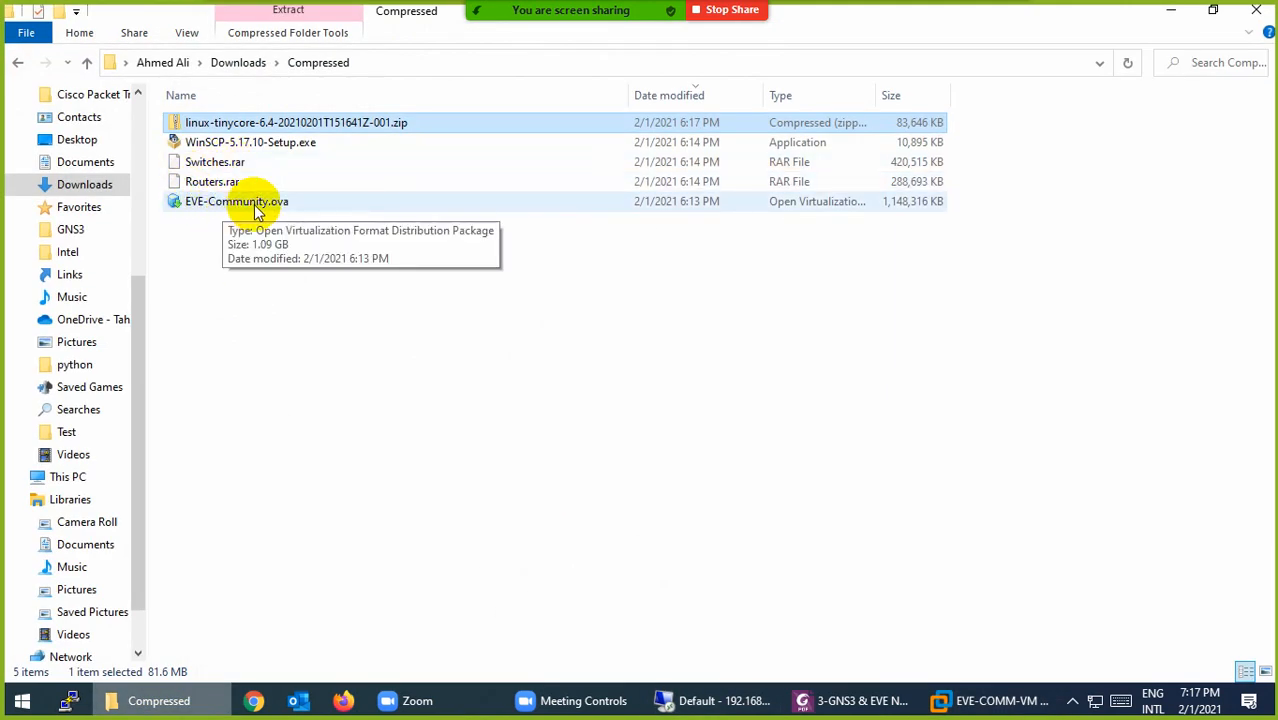
Step: Extract Switches.rar with 7-Zip directly into the Compressed folder
click(165, 702)
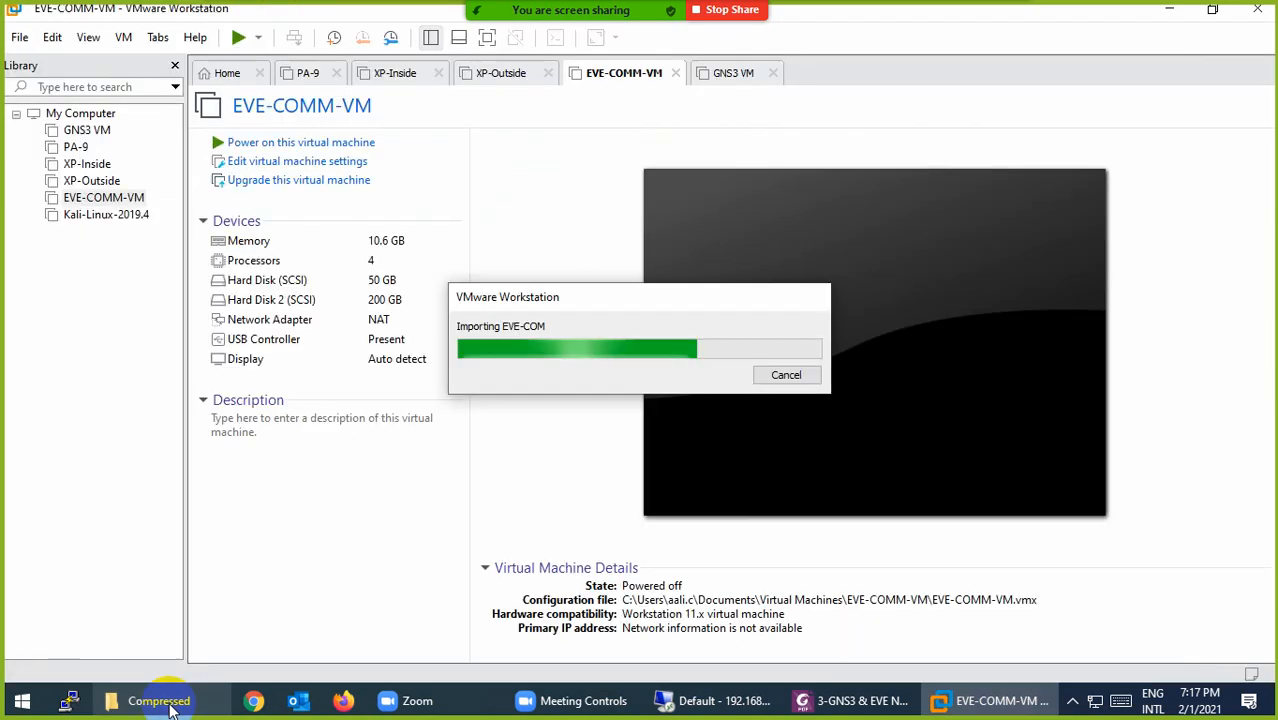
click(168, 702)
click(226, 168)
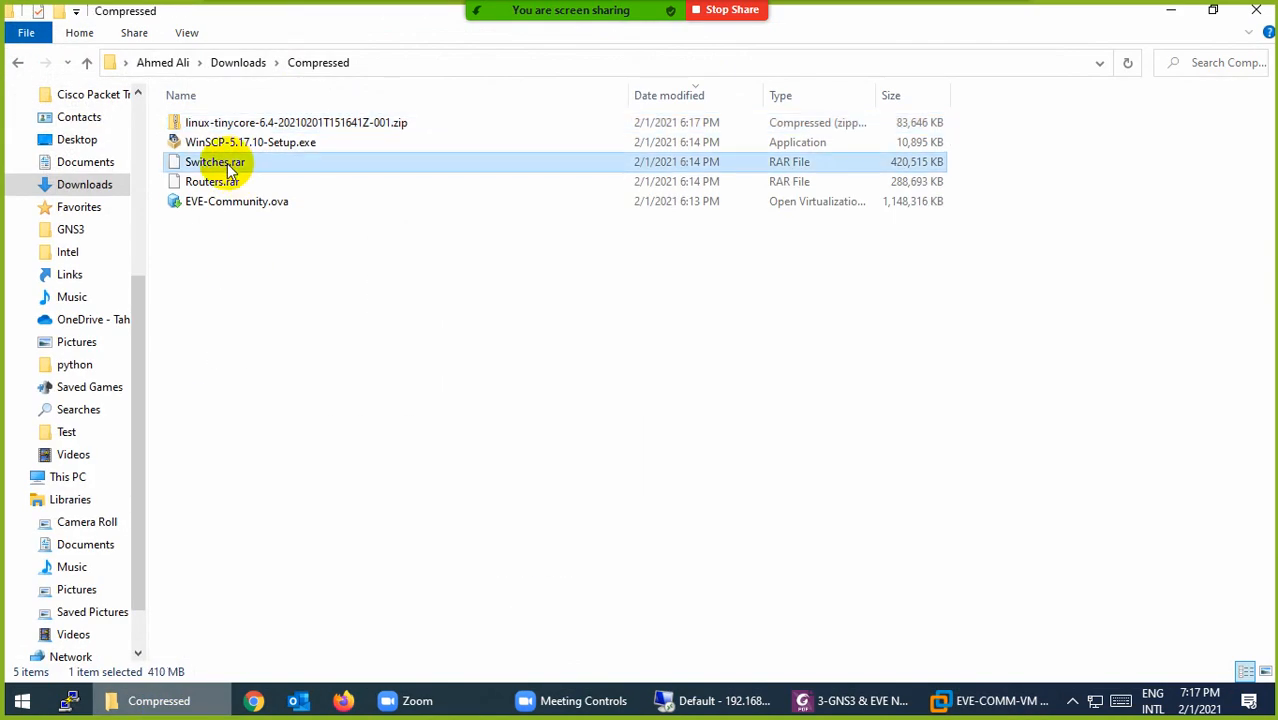
right_click(228, 166)
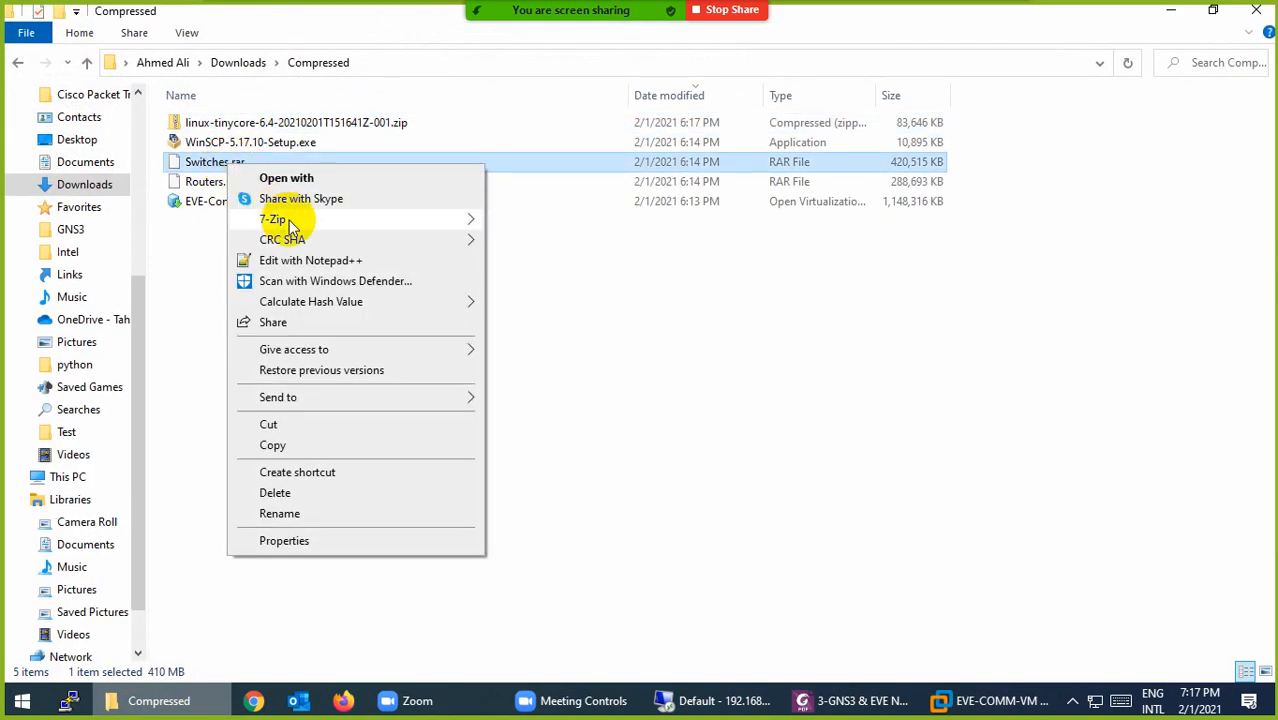
mouse_move(330, 222)
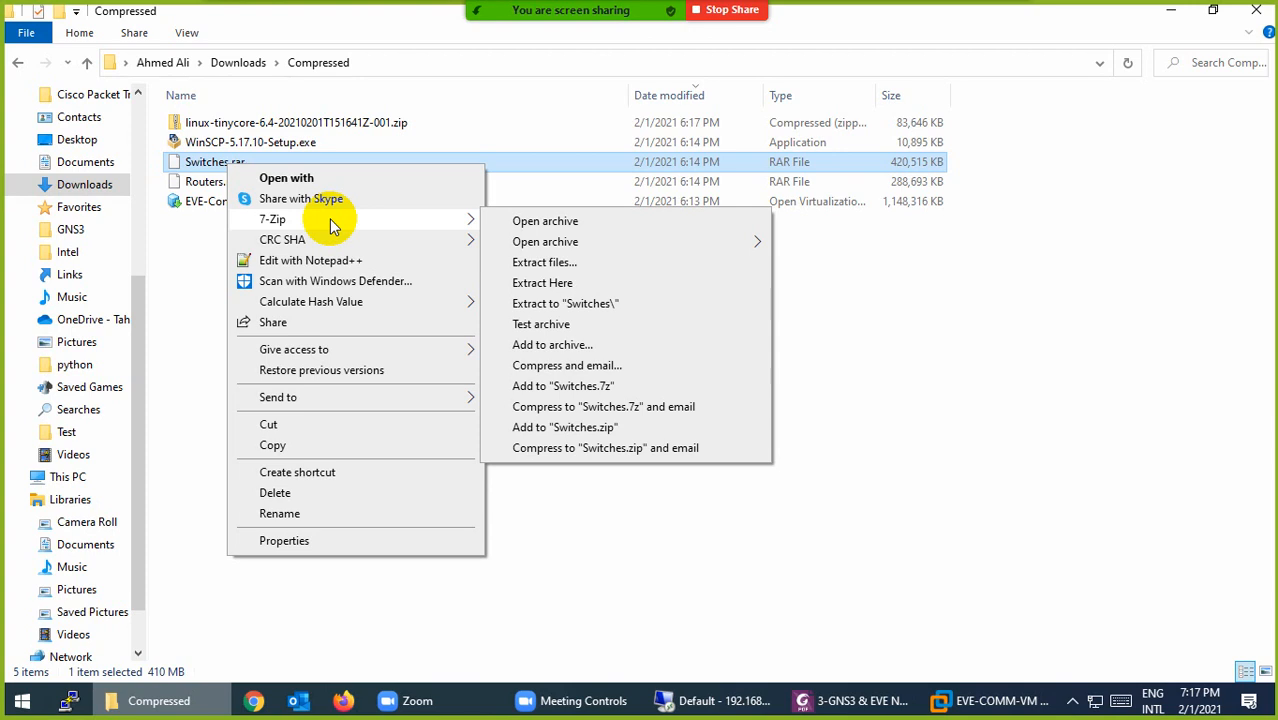
click(575, 304)
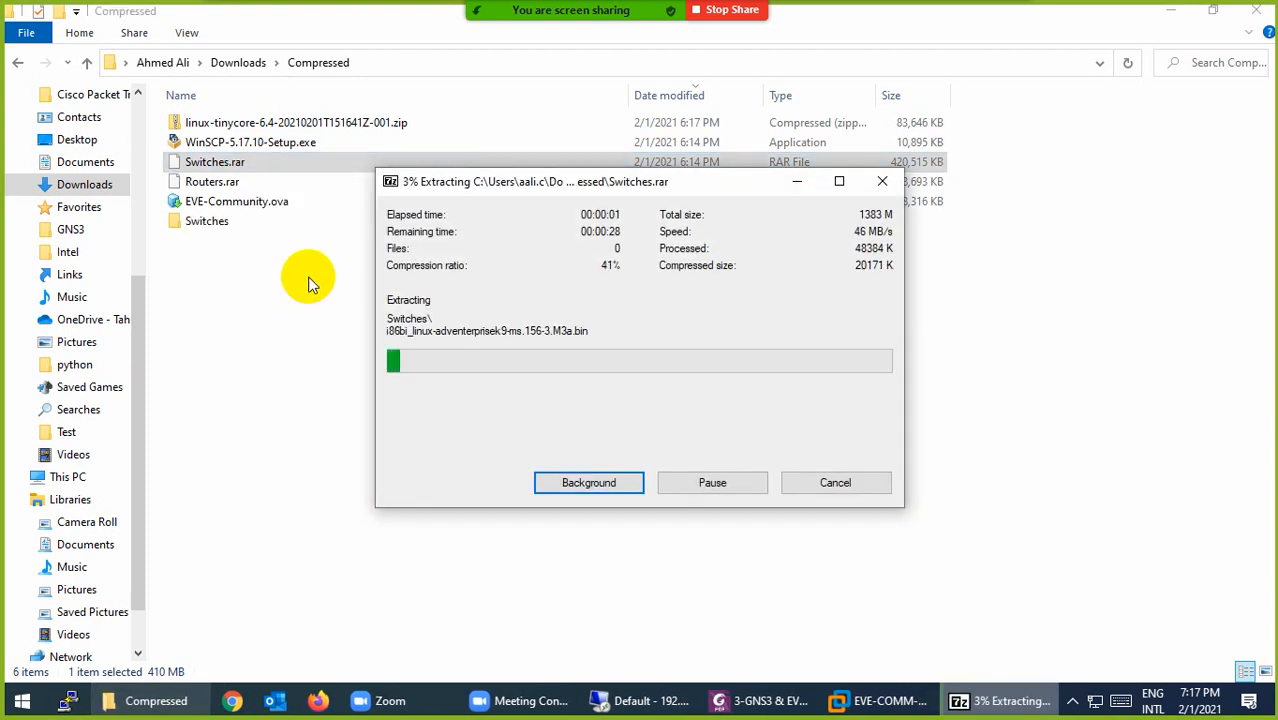
Step: Extract Routers.rar and the linux-tinycore zip into their own folders, then return to VMware Workstation
click(205, 182)
right_click(205, 183)
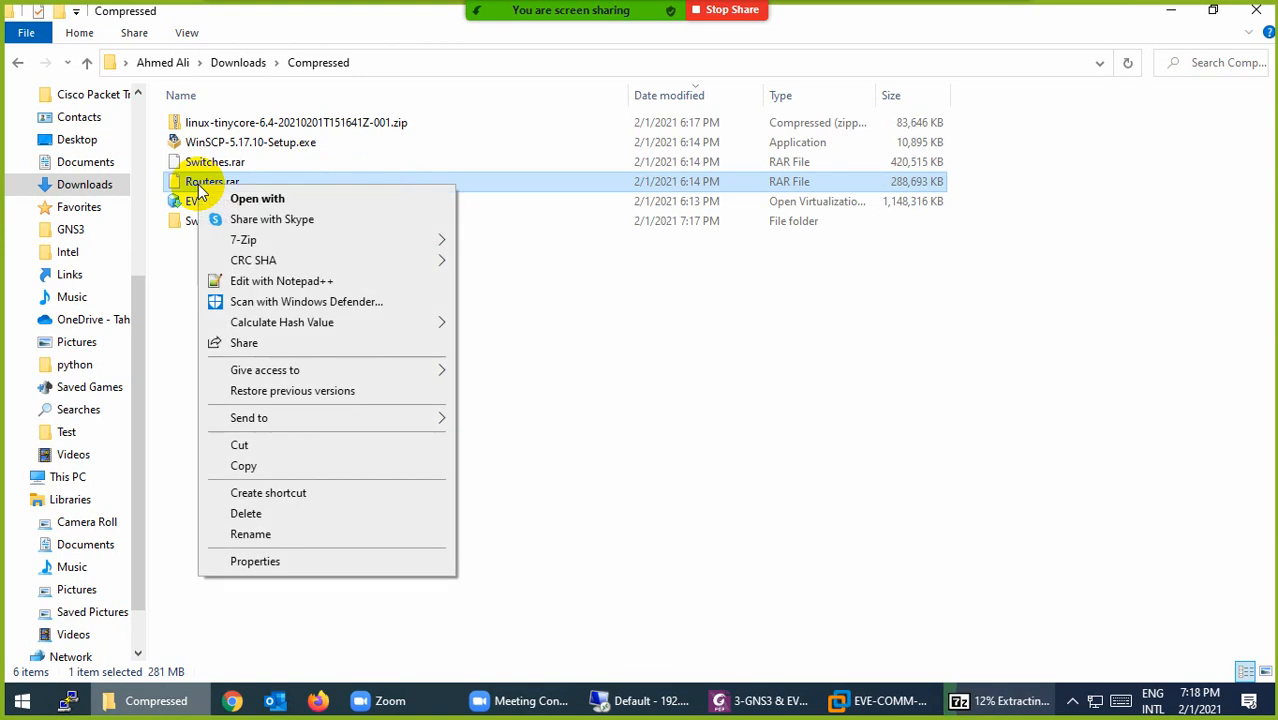
mouse_move(439, 240)
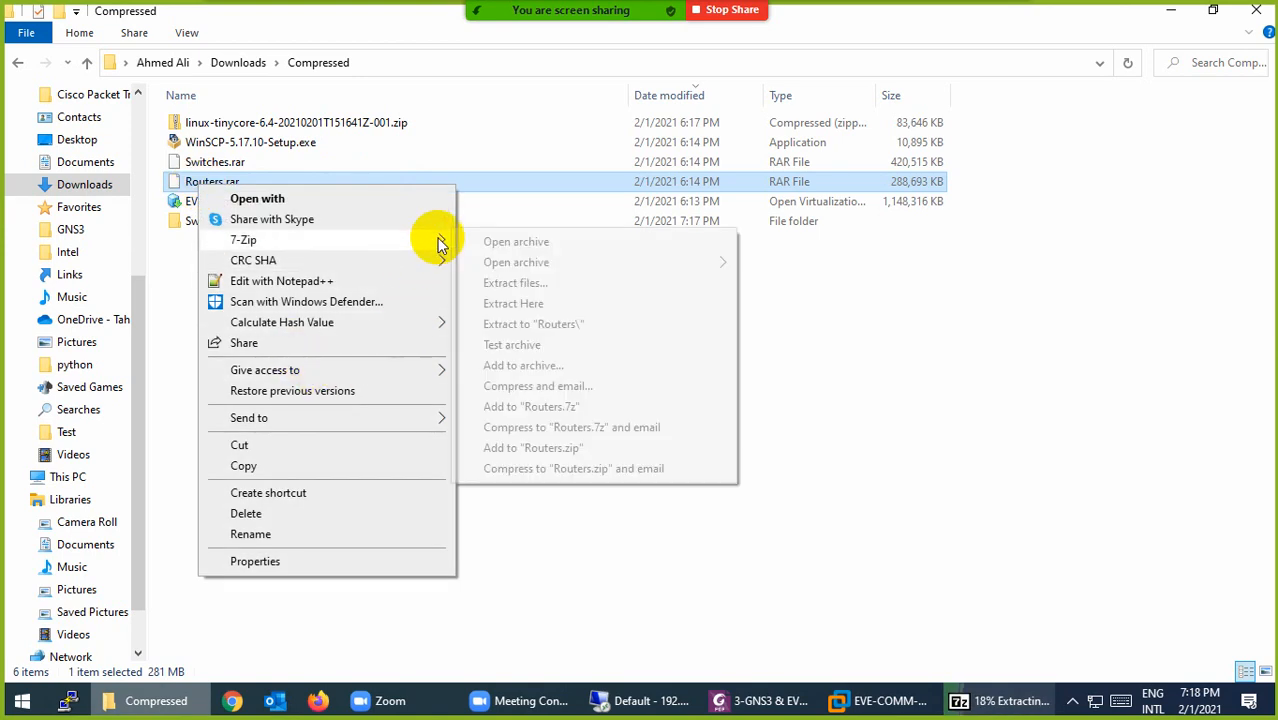
click(525, 324)
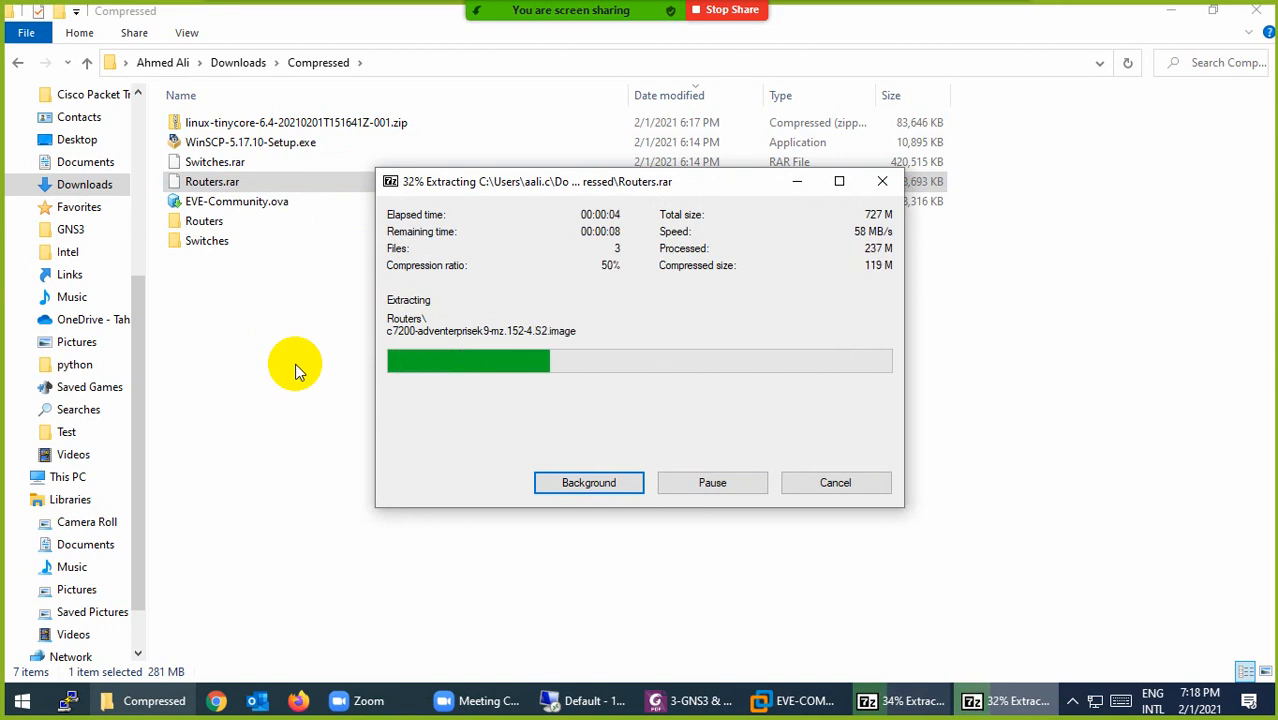
click(270, 124)
right_click(270, 117)
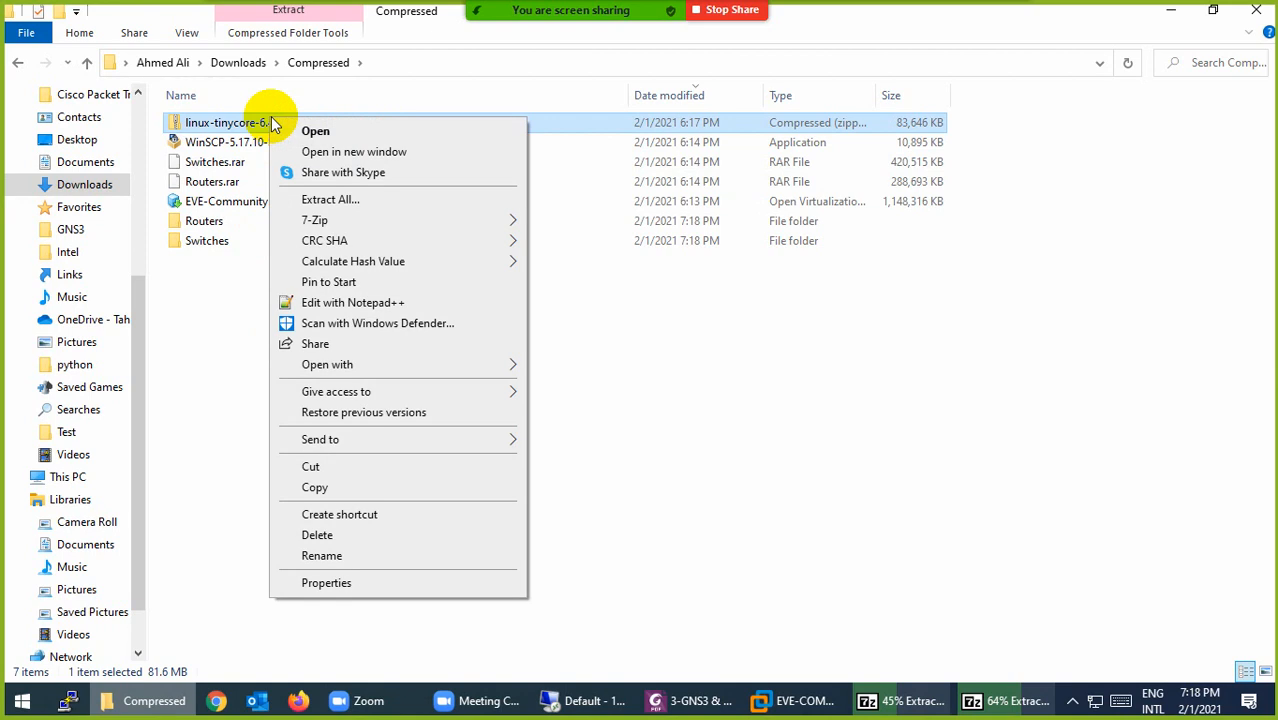
mouse_move(516, 228)
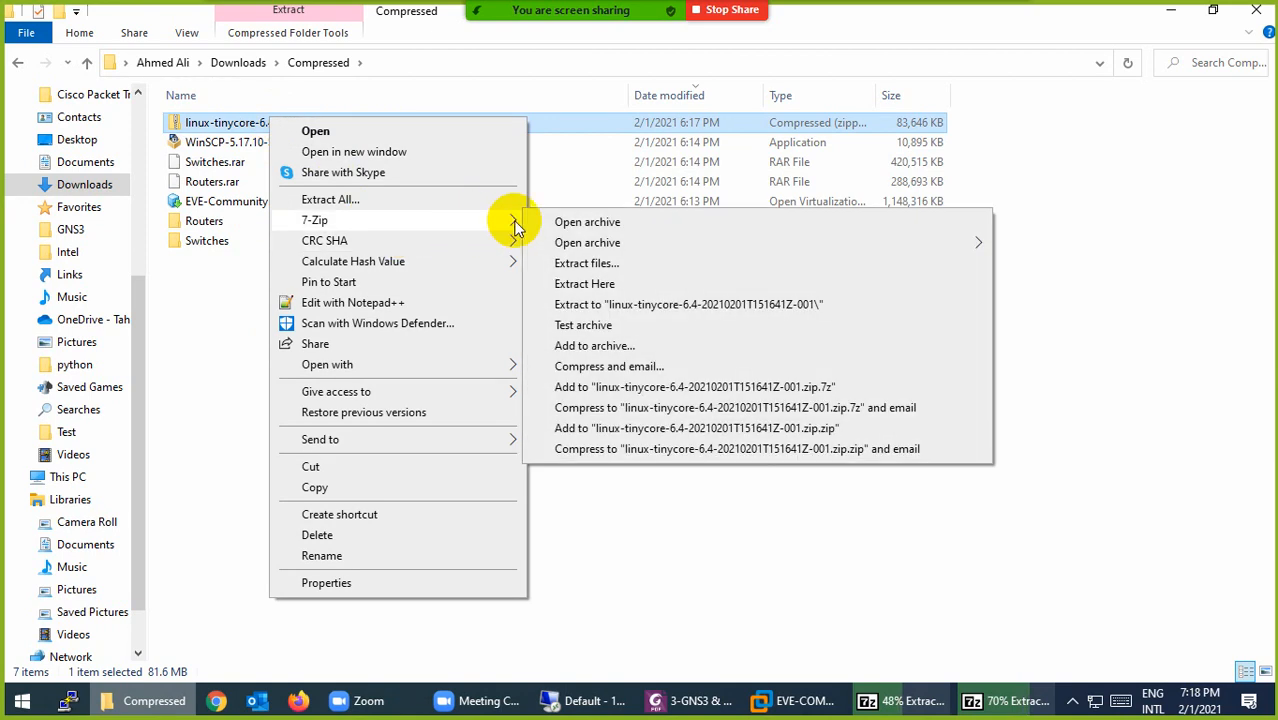
click(633, 304)
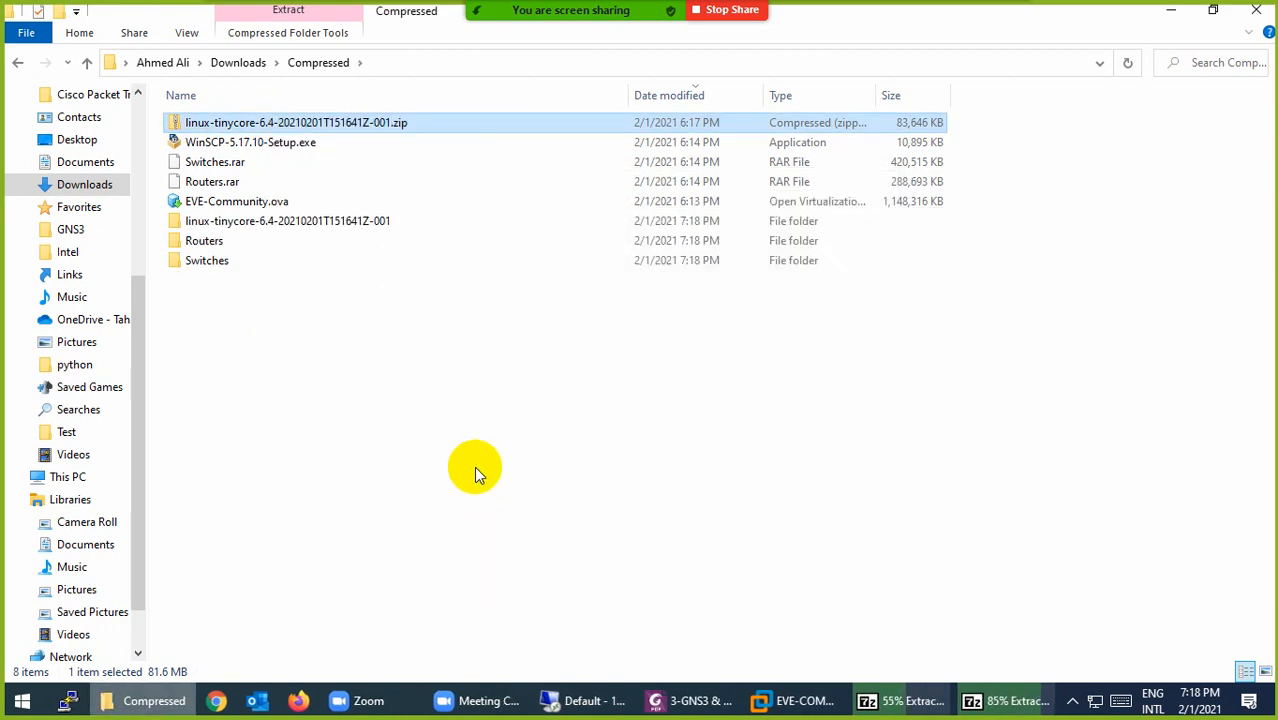
click(798, 703)
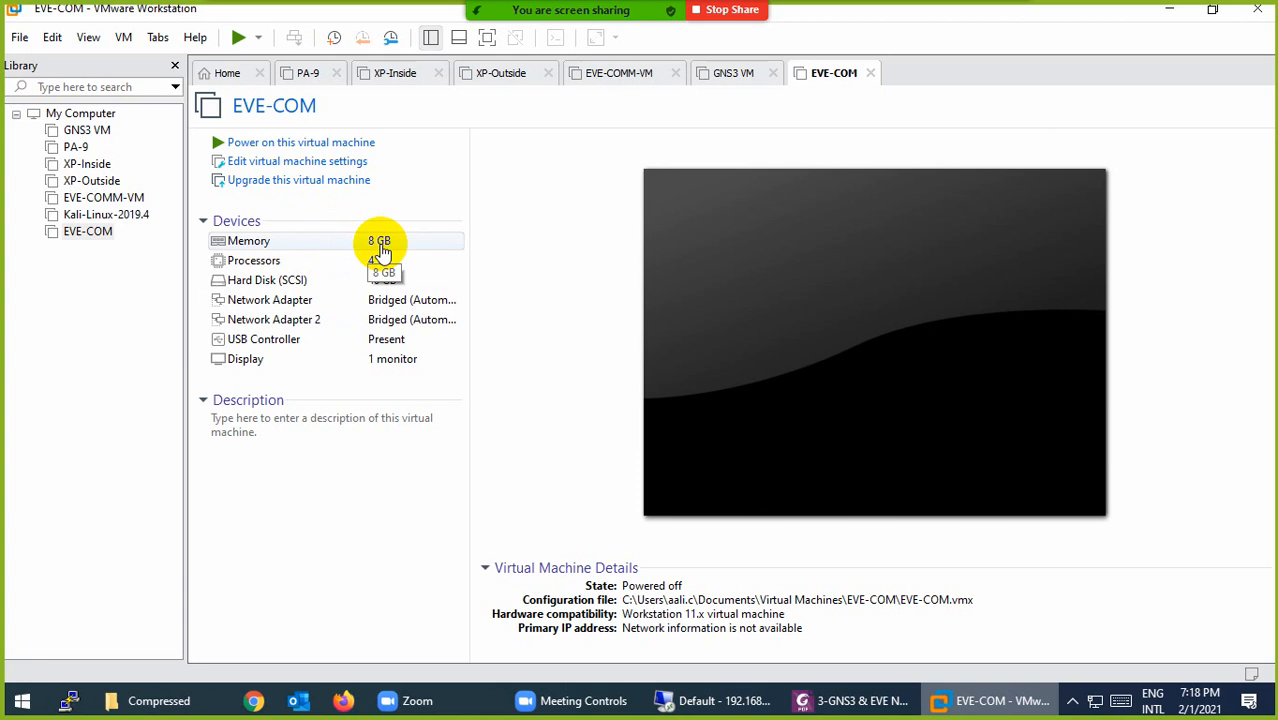
click(256, 249)
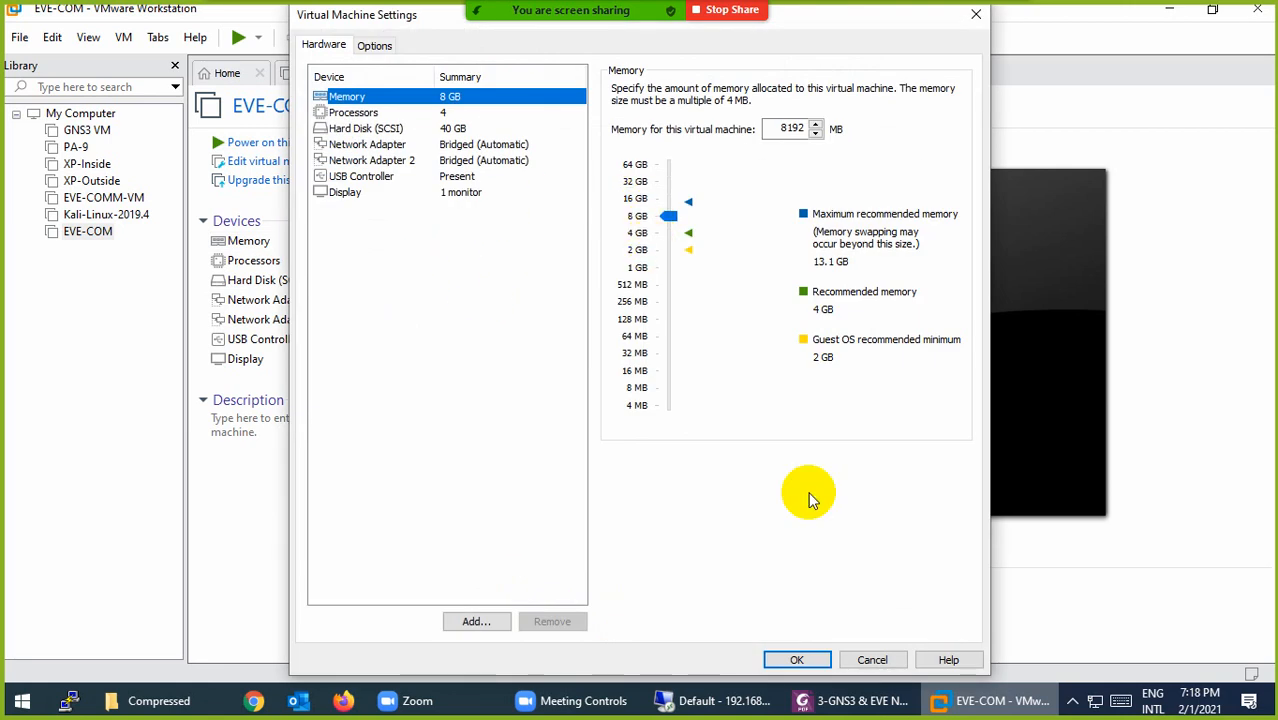
click(866, 662)
click(23, 702)
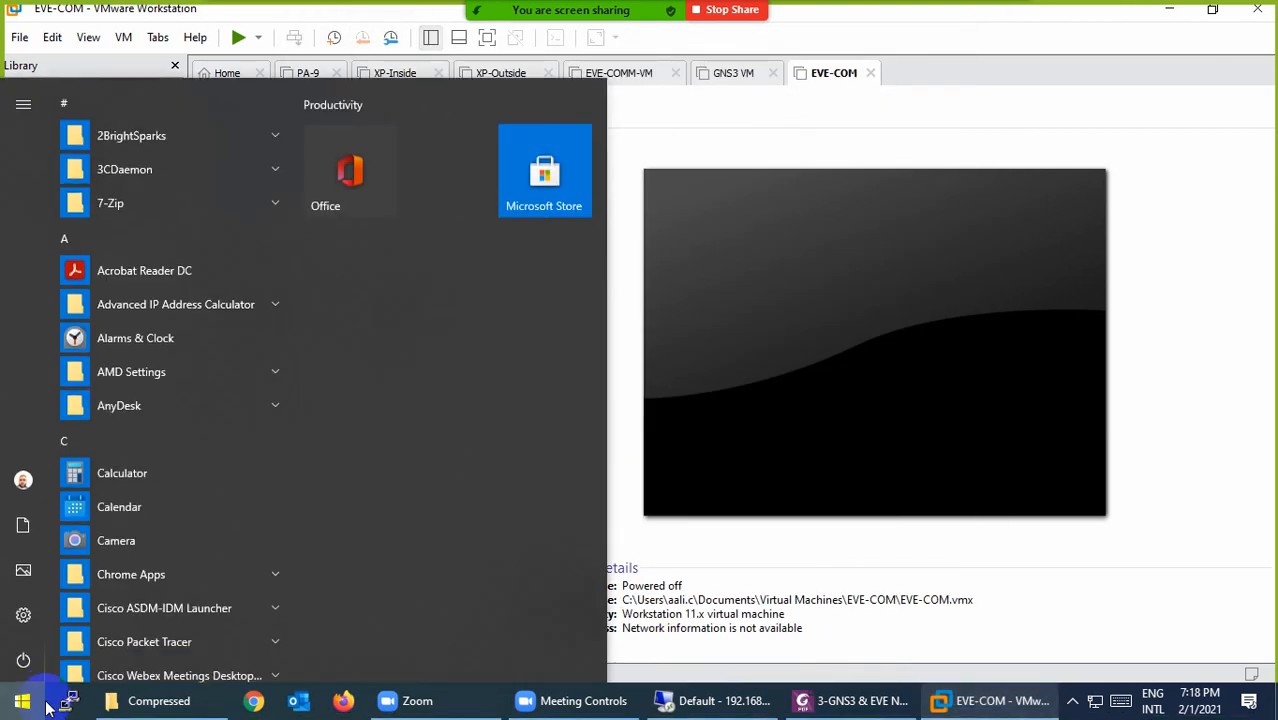
text(this)
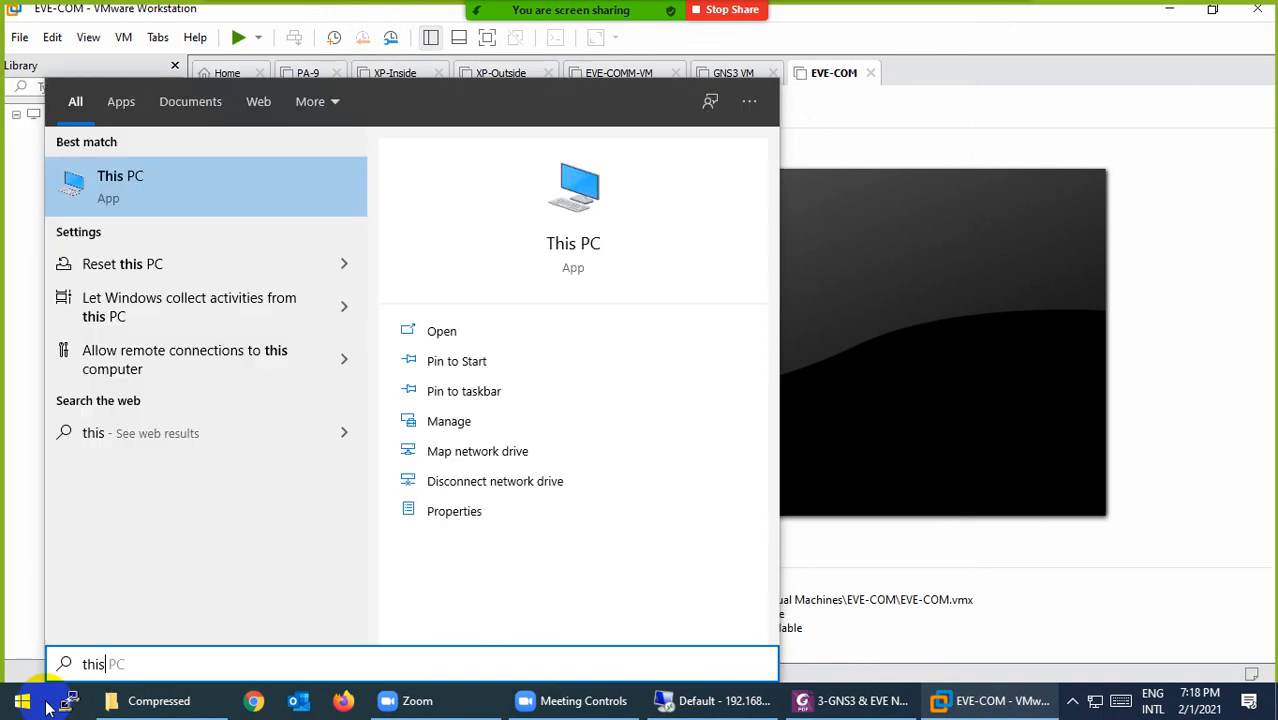
right_click(126, 188)
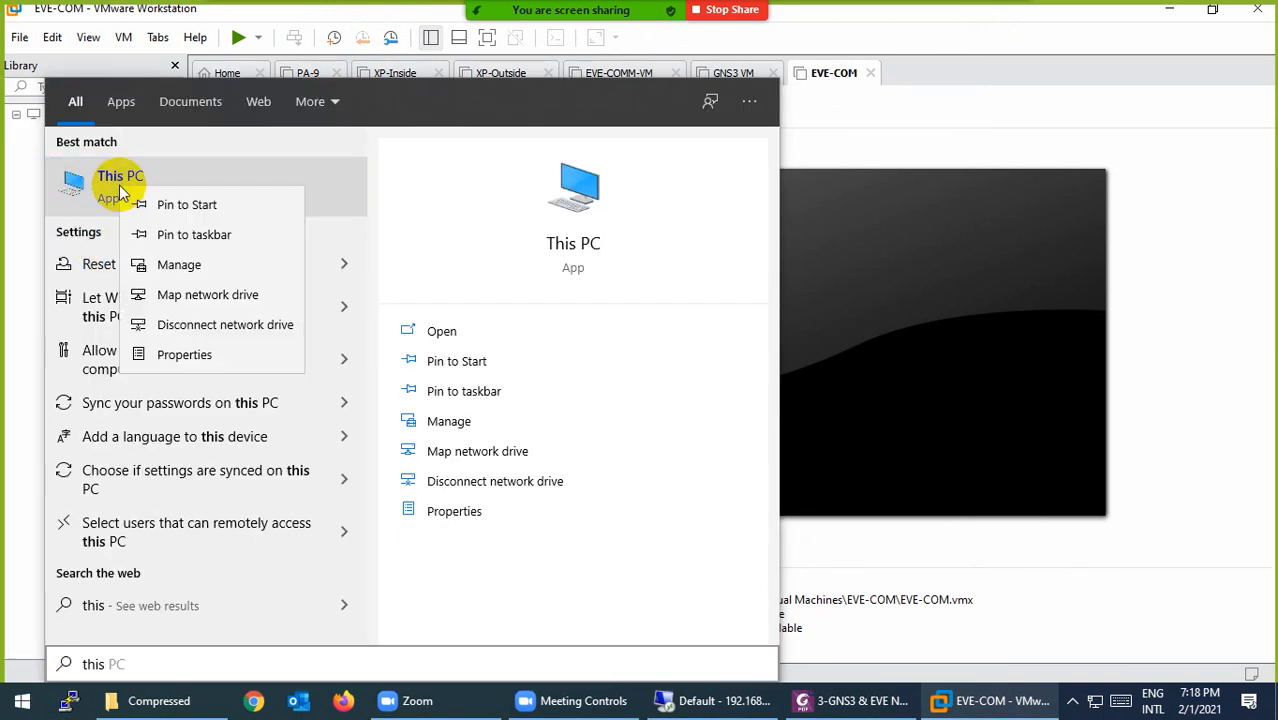
click(178, 355)
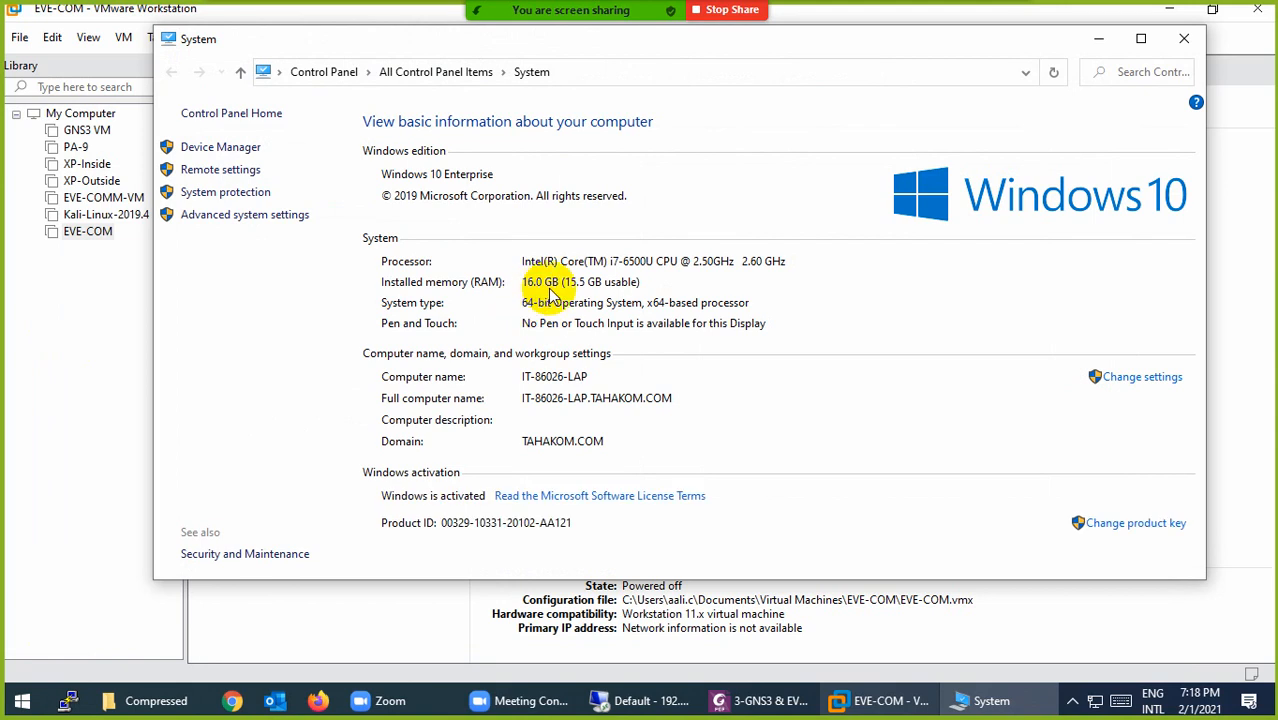
click(1184, 38)
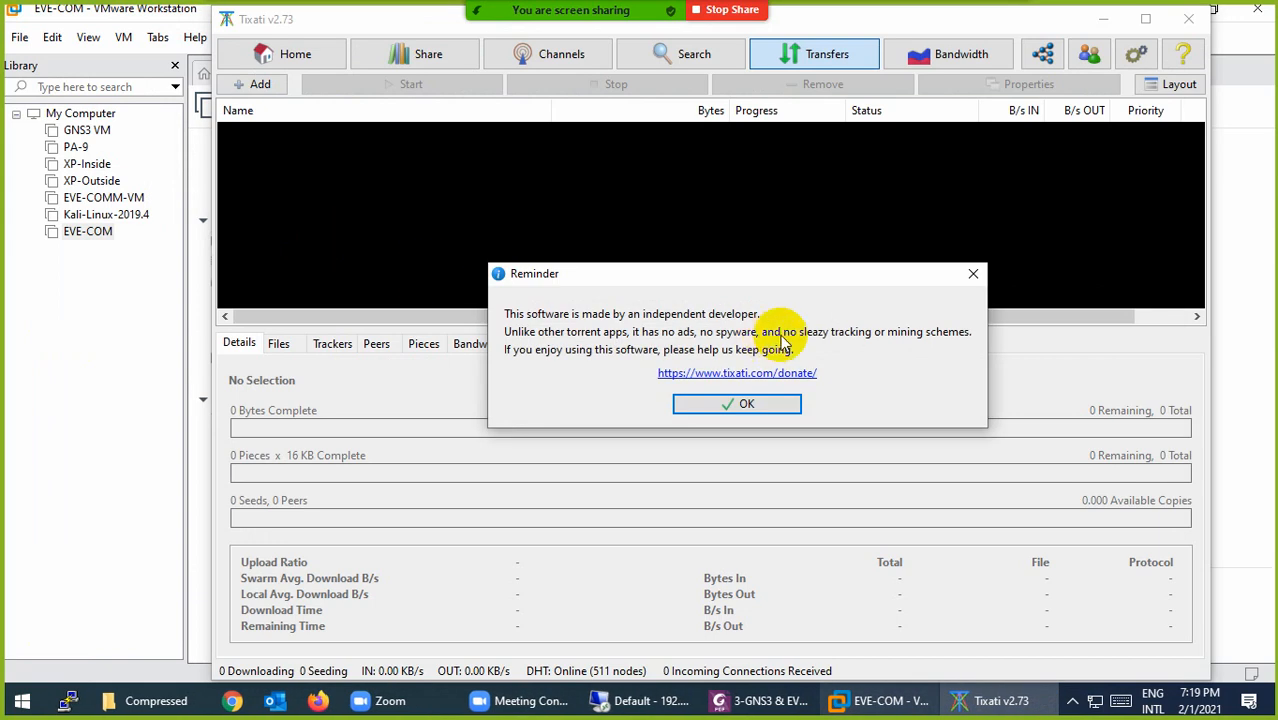
click(763, 403)
click(1188, 19)
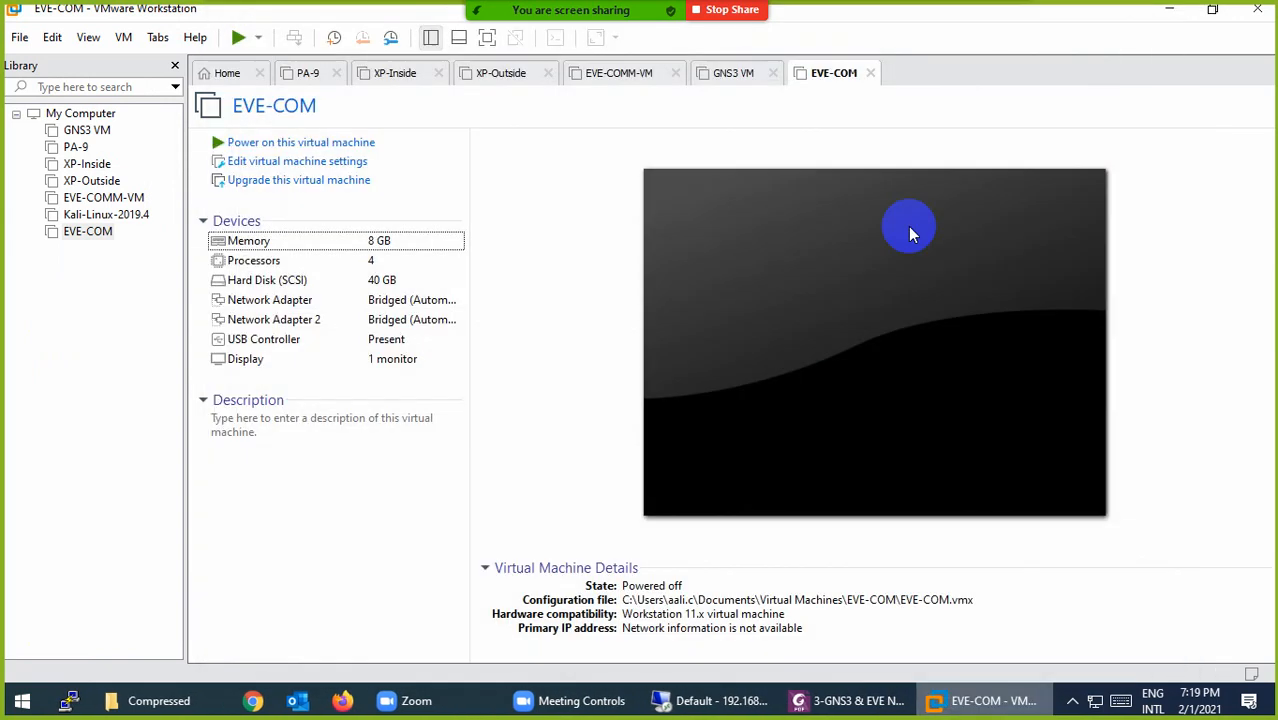
Step: Set EVE-COM's number of processors to 2 and save the settings
click(340, 261)
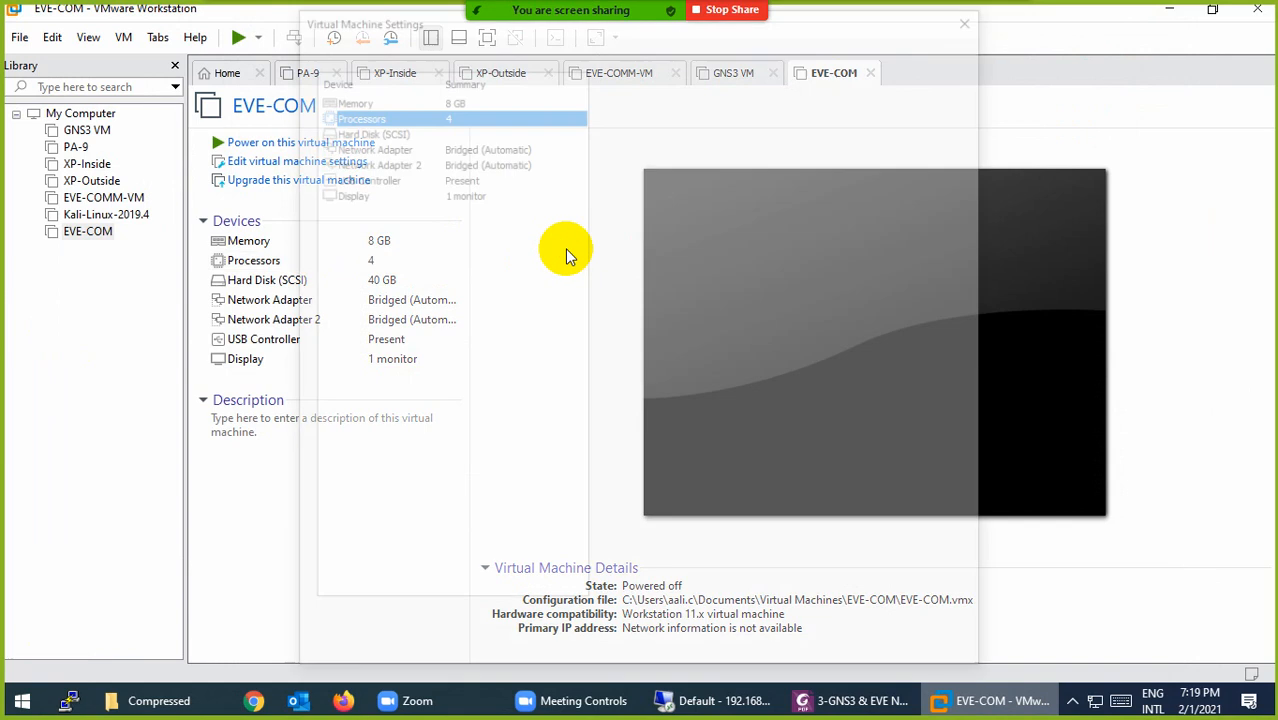
click(828, 92)
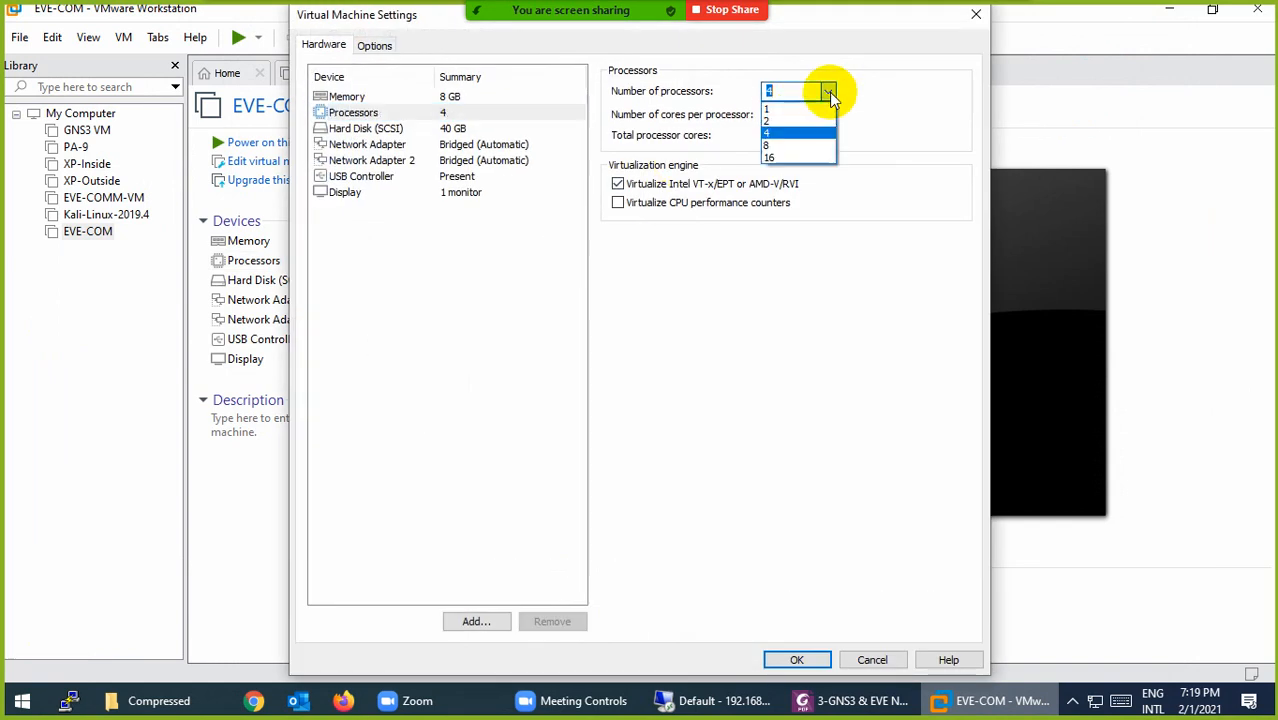
click(791, 124)
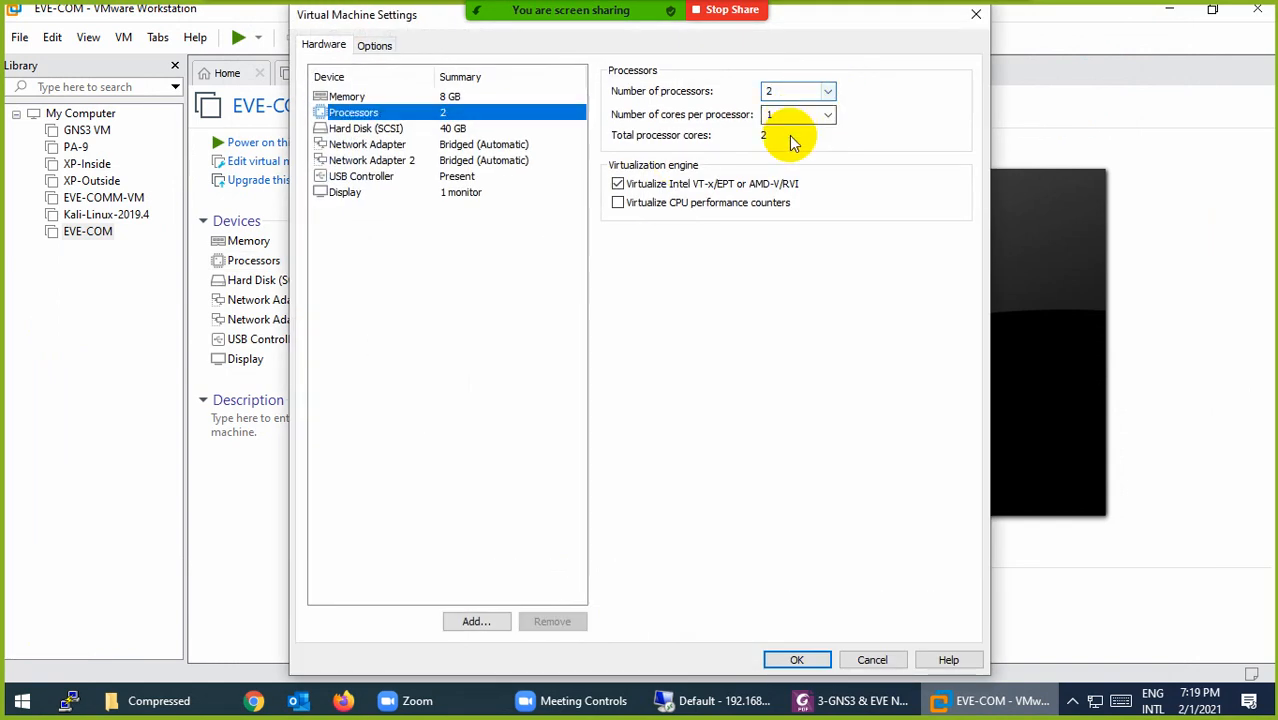
click(817, 658)
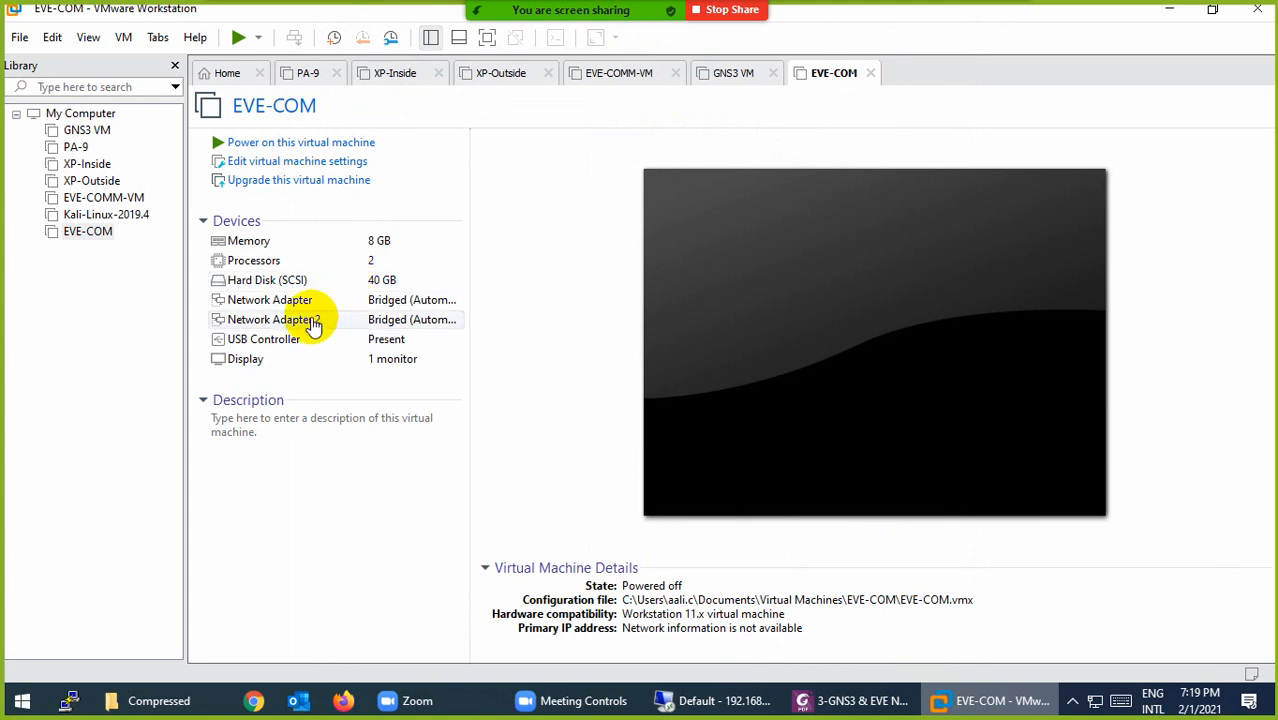
click(300, 284)
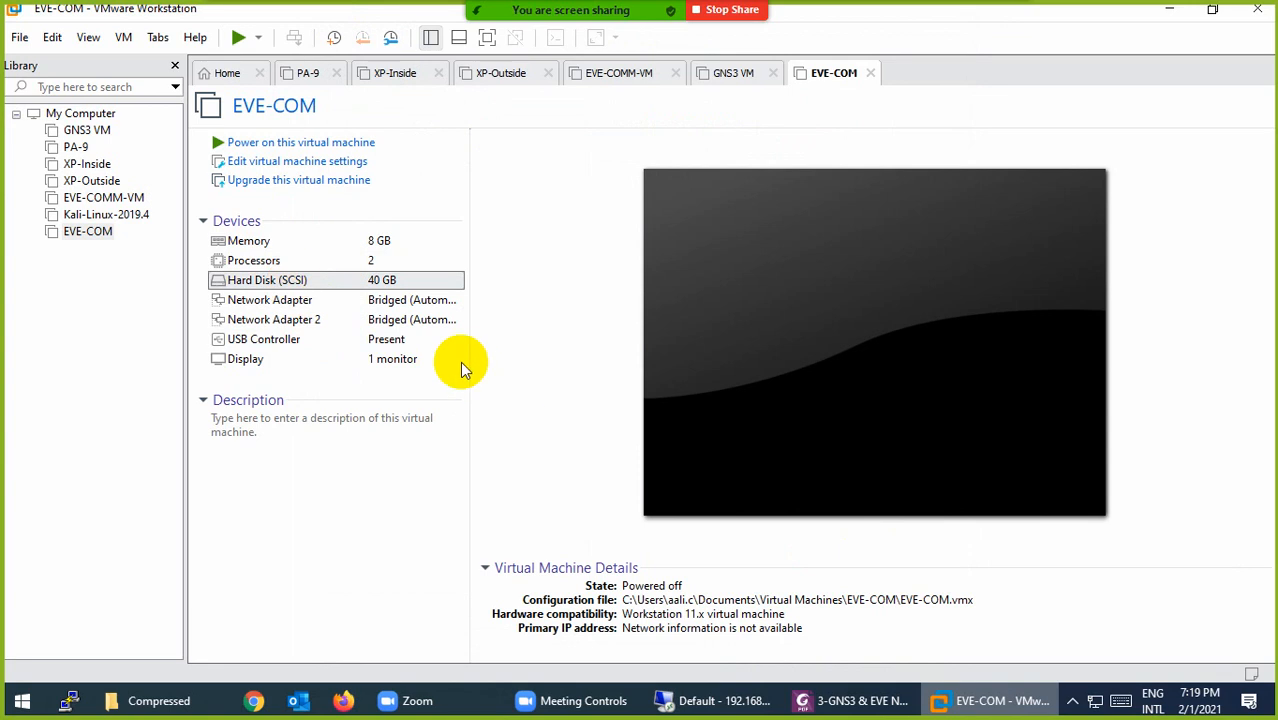
Step: Add a new 100 GB SCSI virtual disk to EVE-COM as Hard Disk 2
double_click(376, 284)
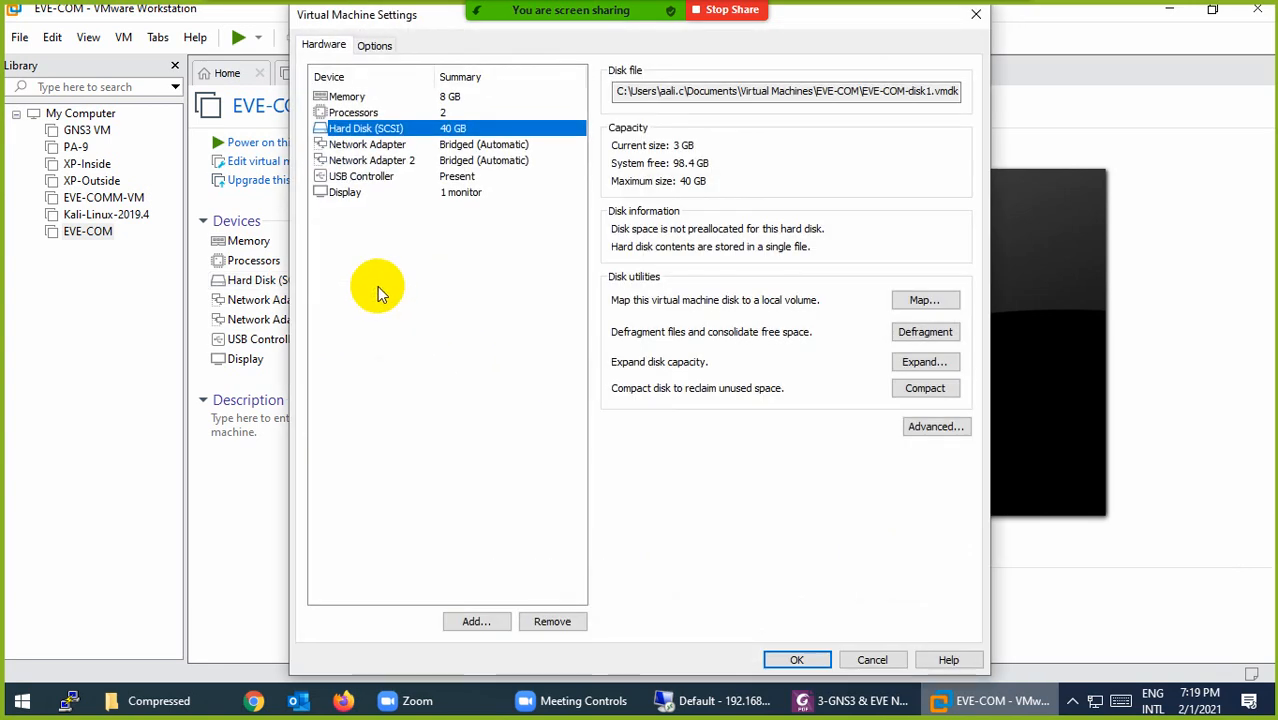
click(474, 620)
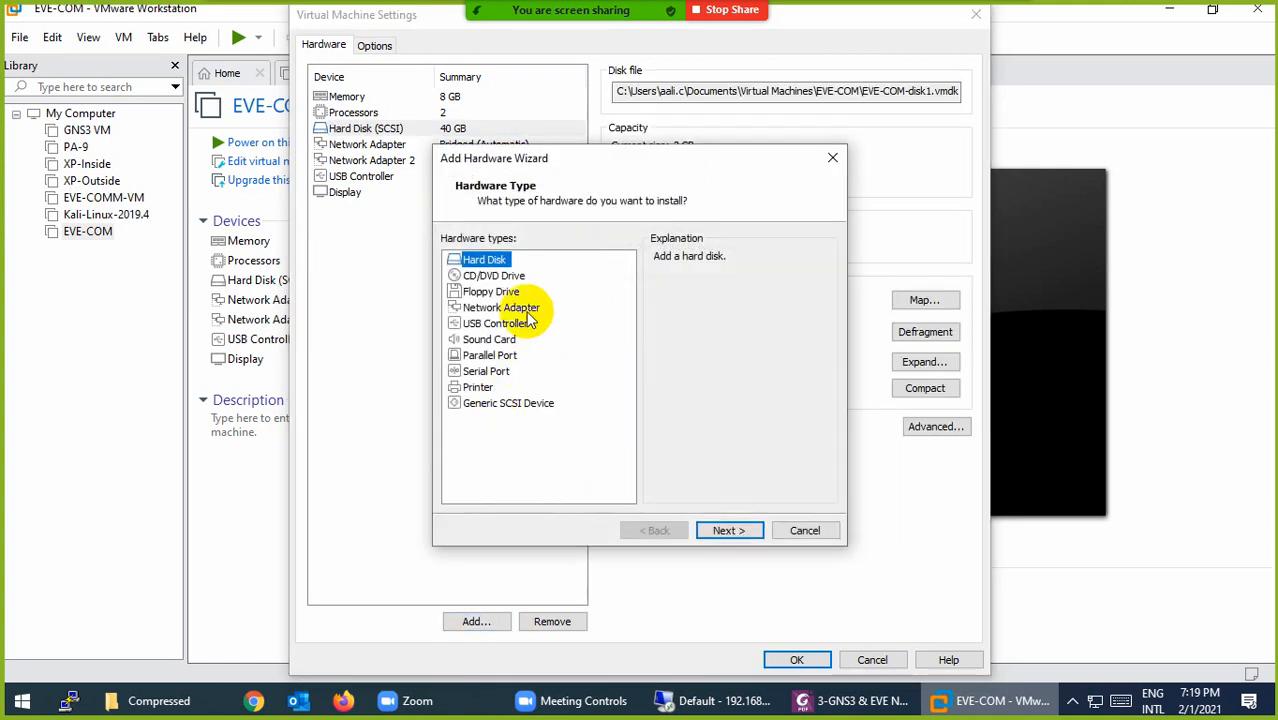
click(727, 532)
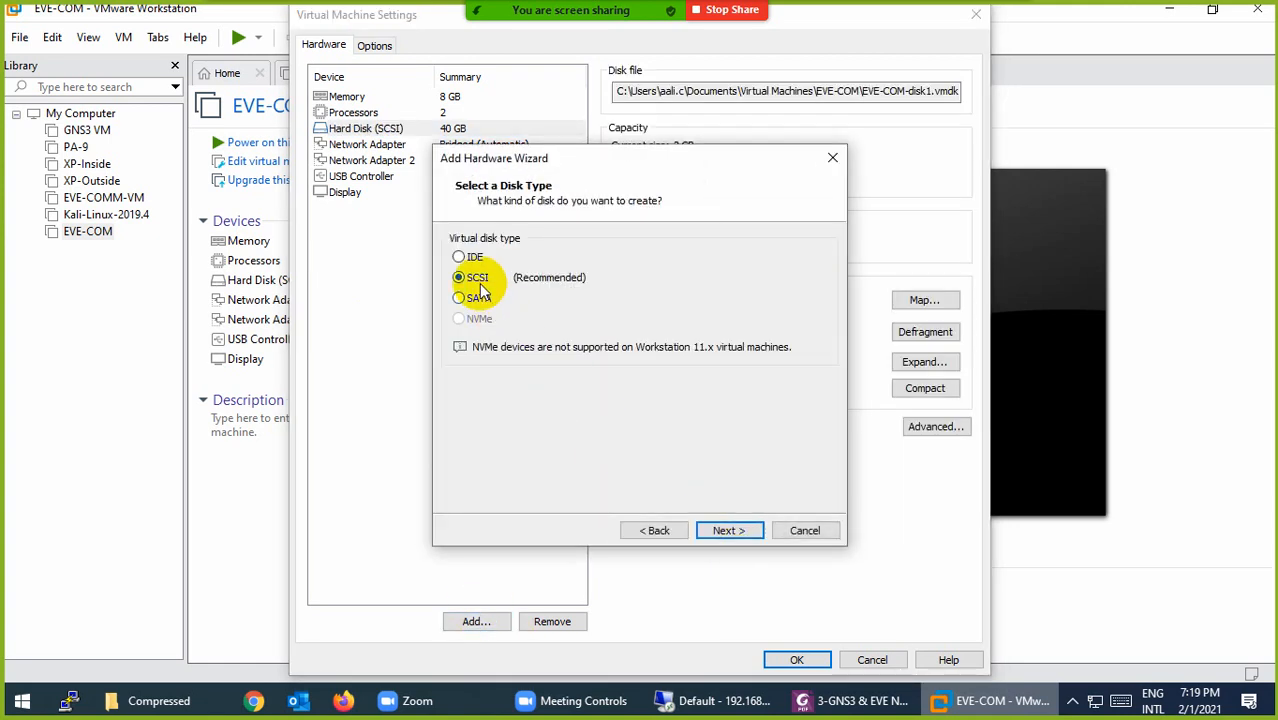
click(713, 528)
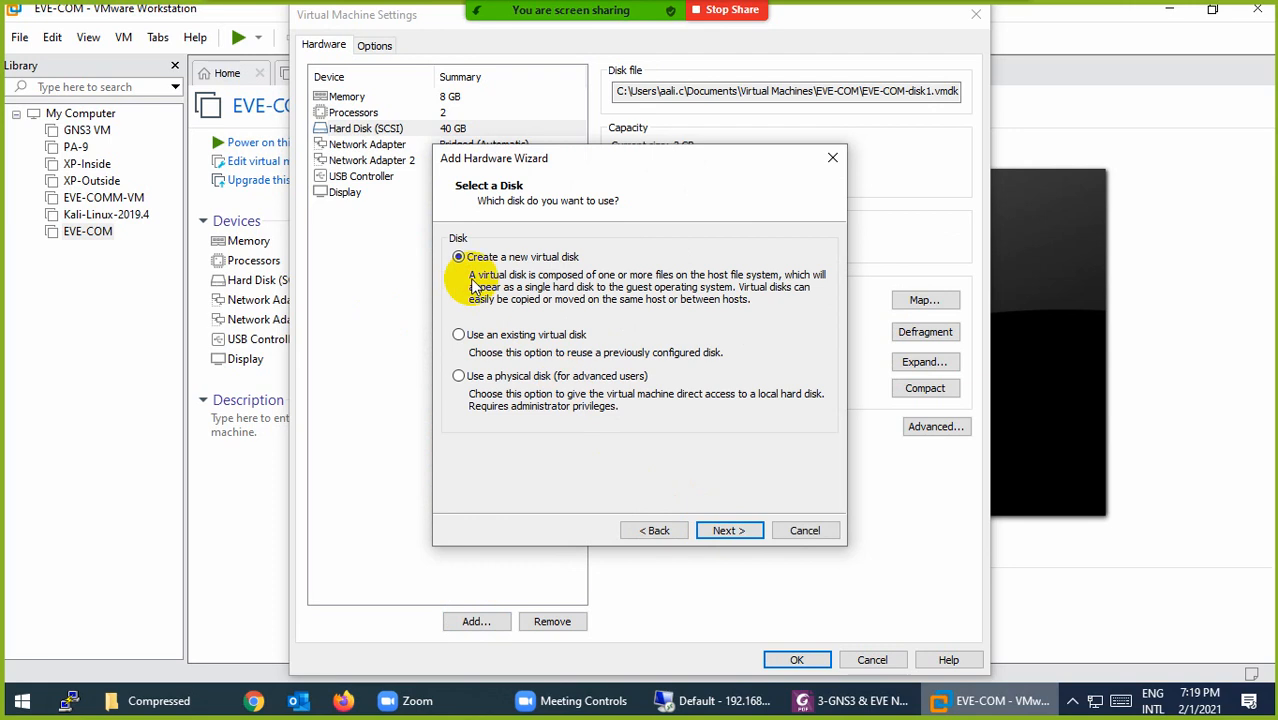
click(727, 535)
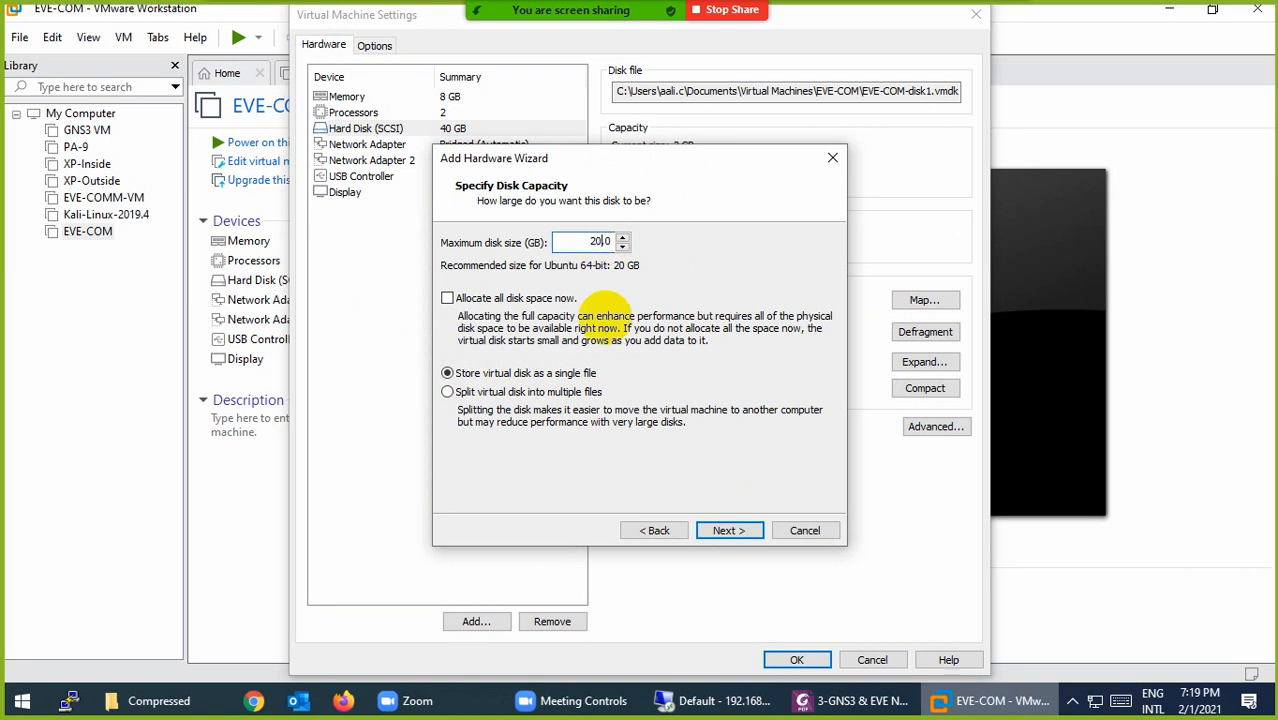
text(0)
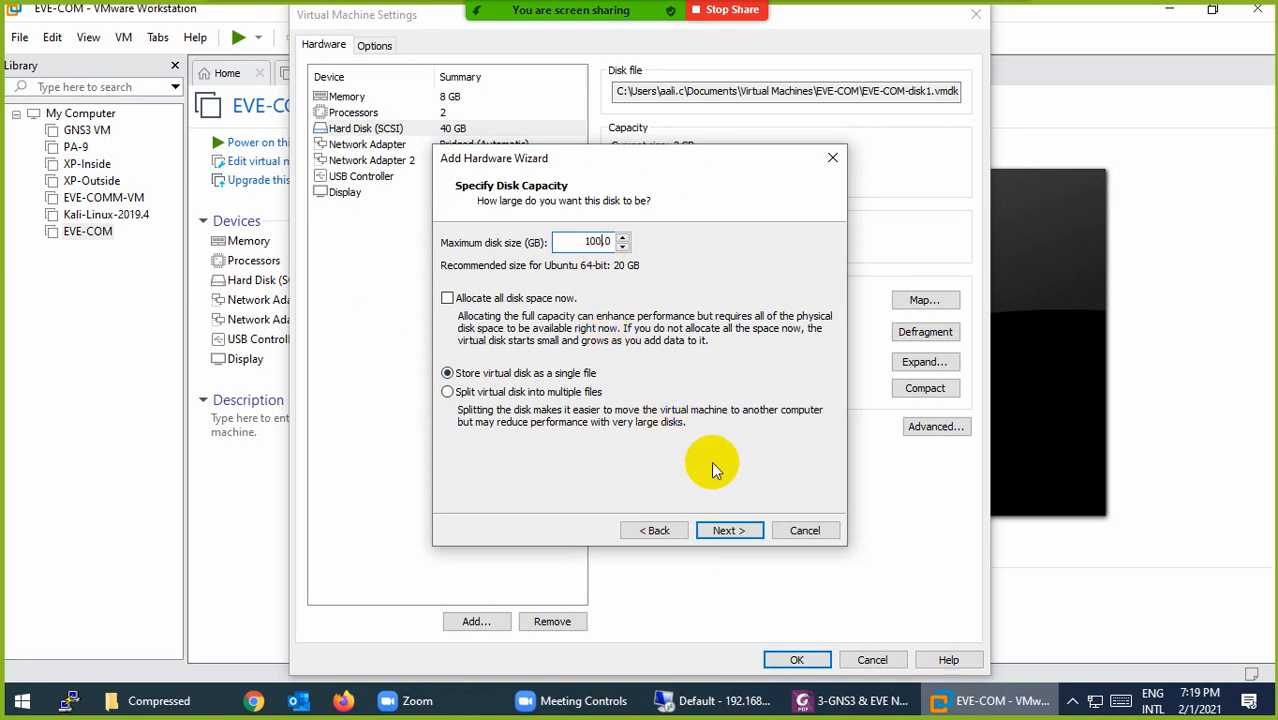
click(717, 530)
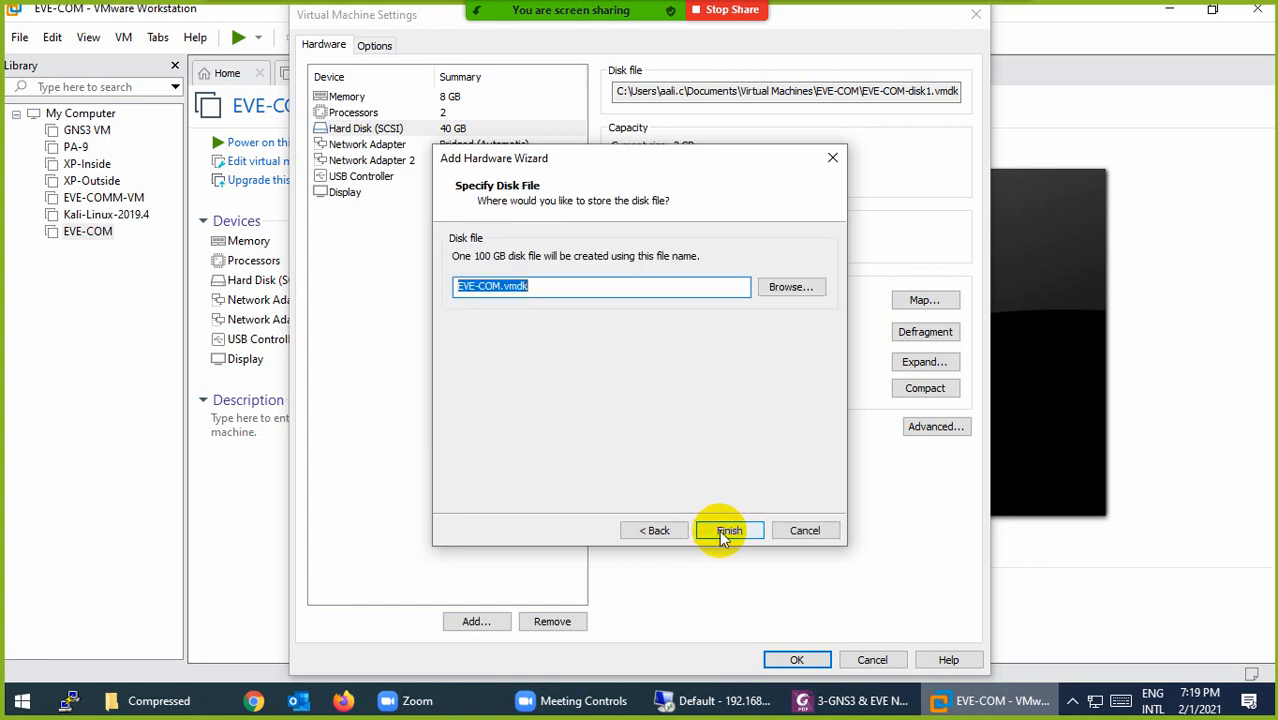
click(721, 530)
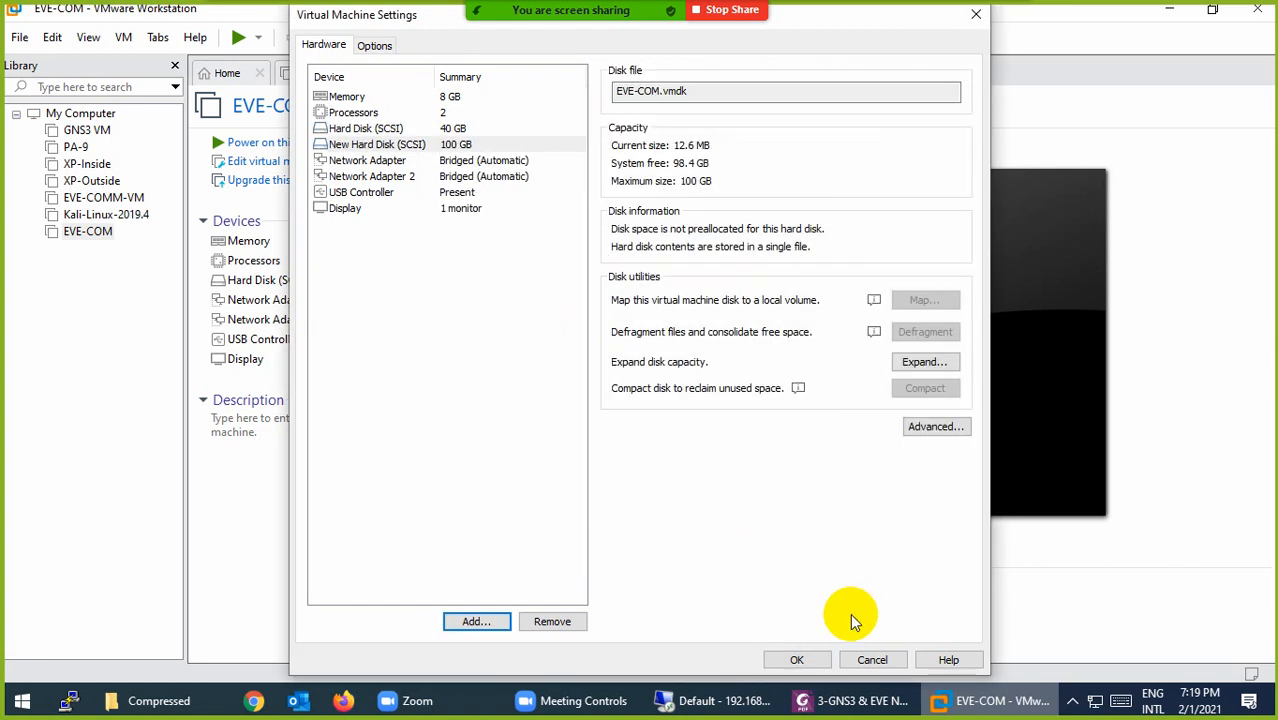
click(800, 661)
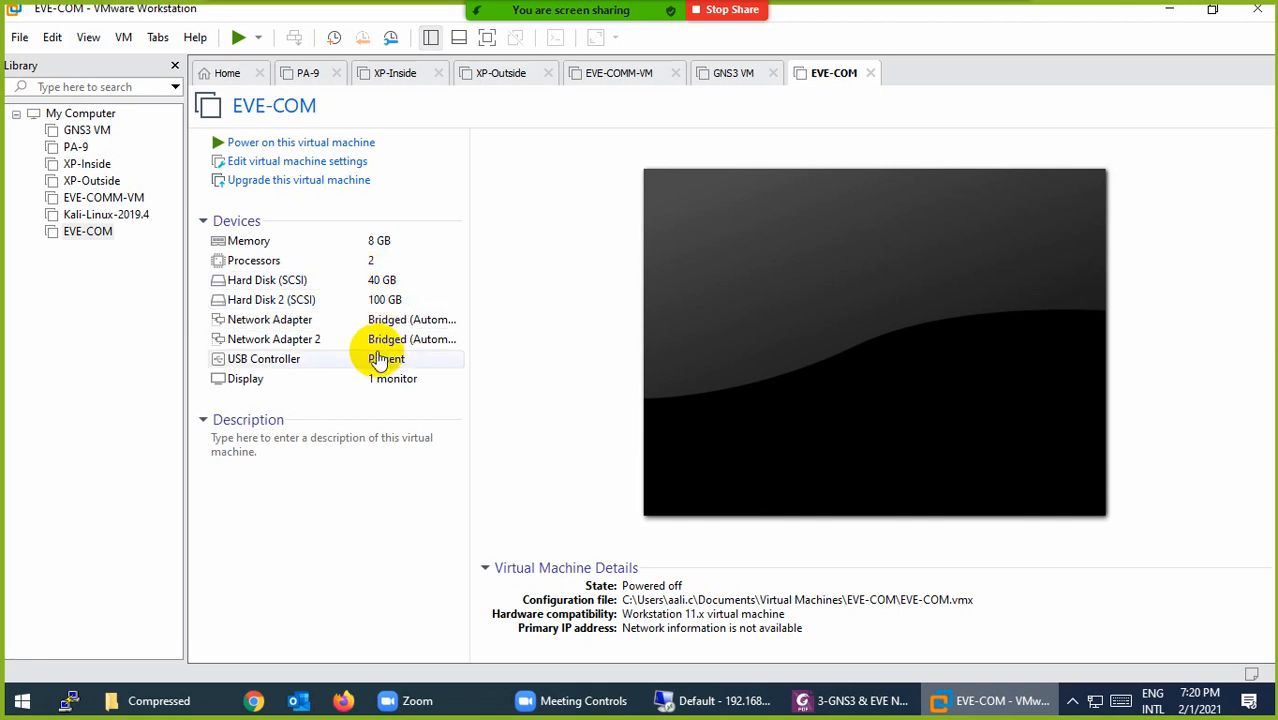
click(262, 326)
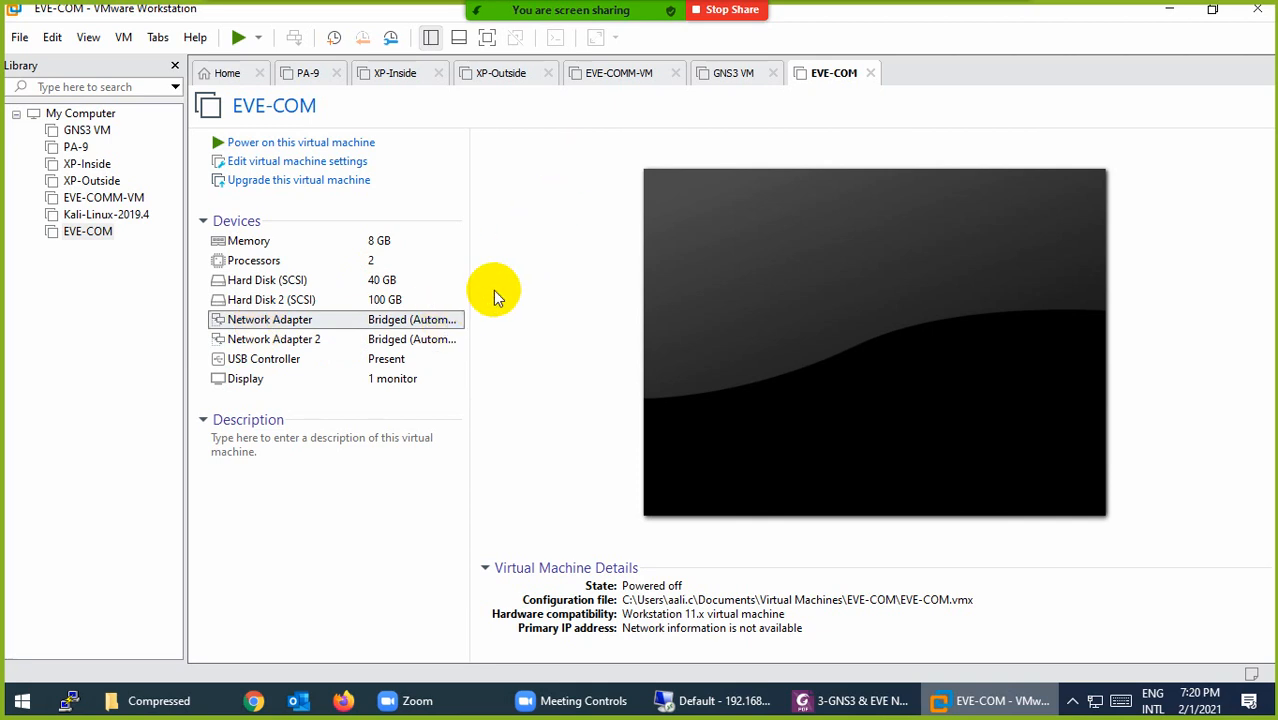
Step: Switch the first network adapter to NAT and the second to Host-only, then power on EVE-COM
key(Return)
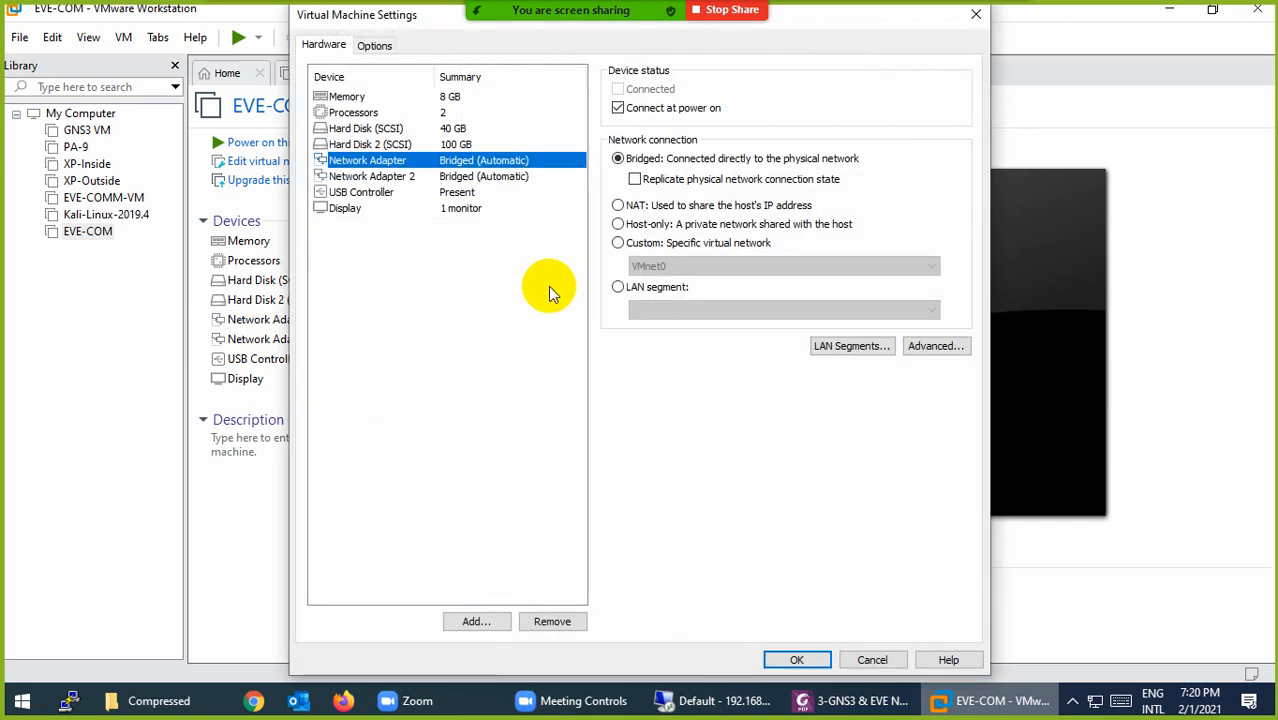
click(662, 205)
click(380, 176)
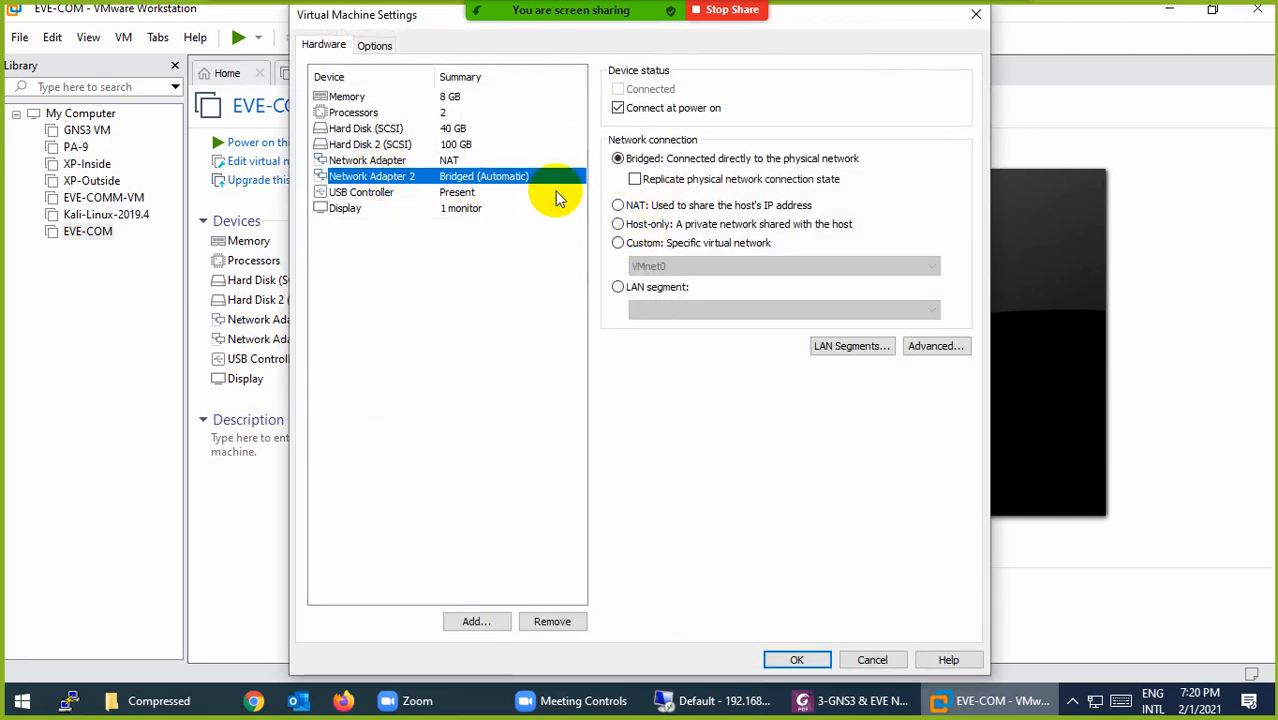
click(619, 224)
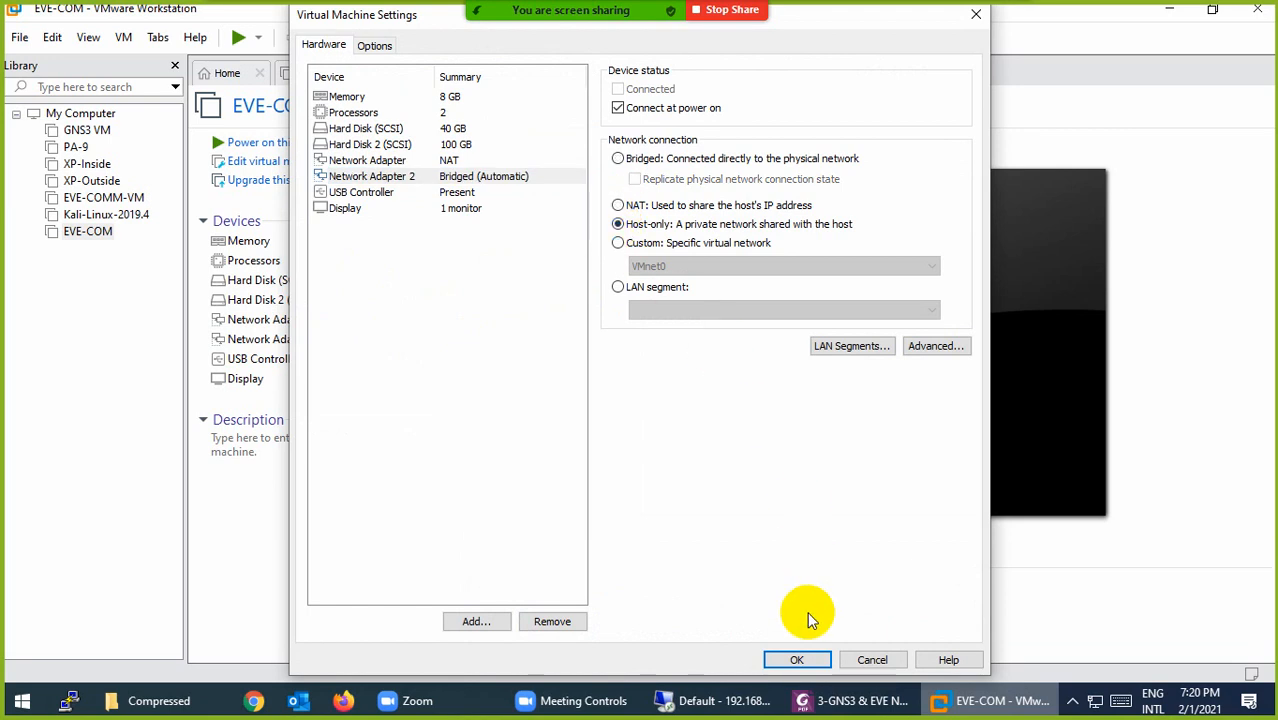
click(808, 660)
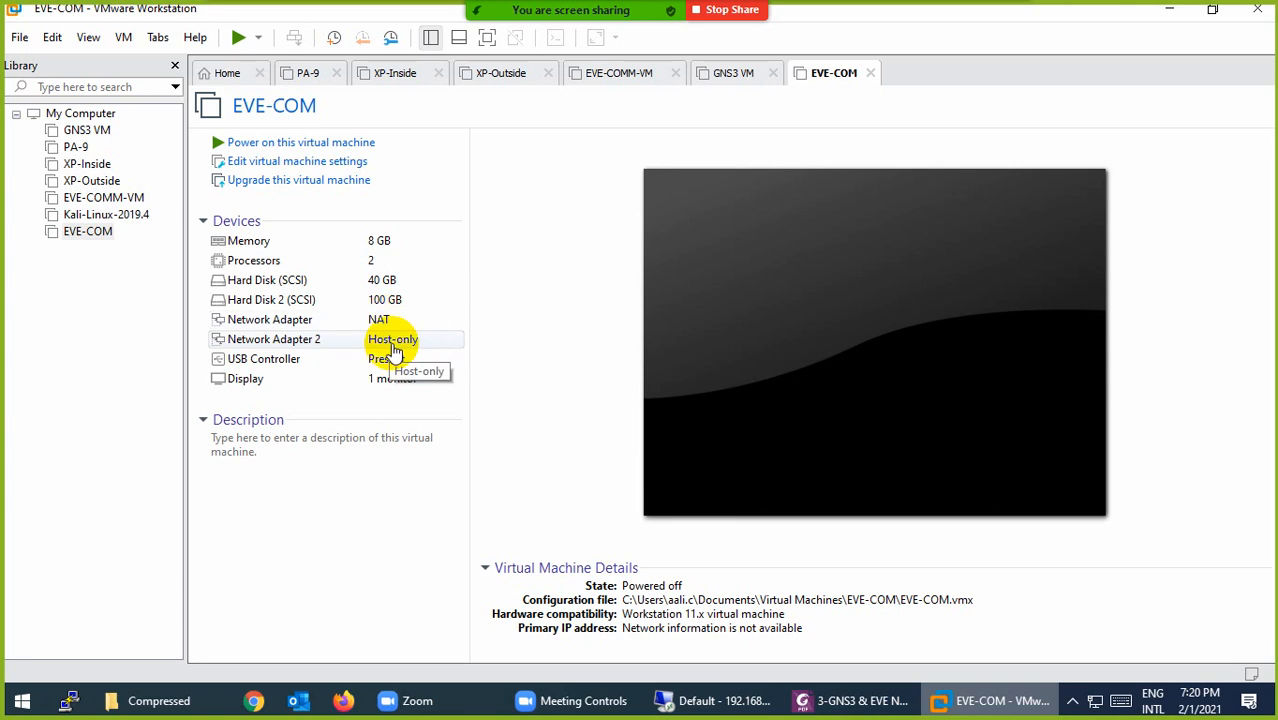
click(266, 142)
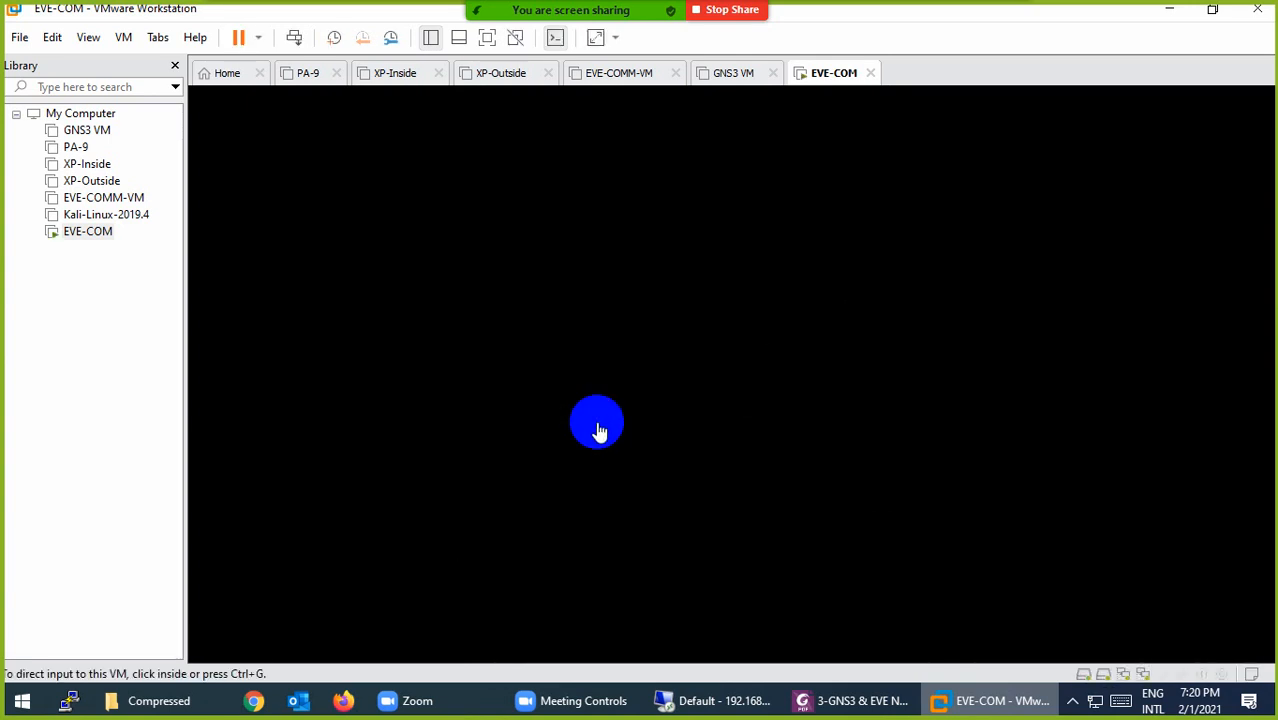
Step: Review EVE-COM's Processors settings and close the dialog without changes
click(826, 87)
right_click(826, 87)
click(890, 352)
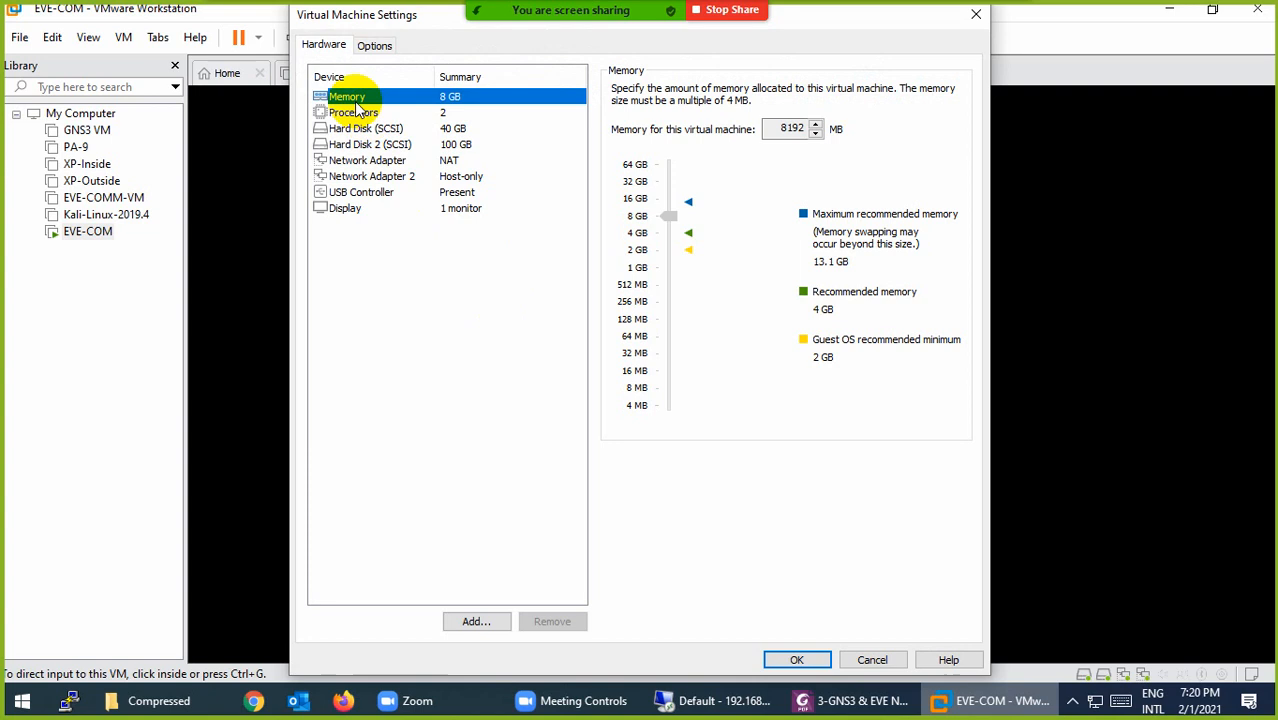
click(343, 113)
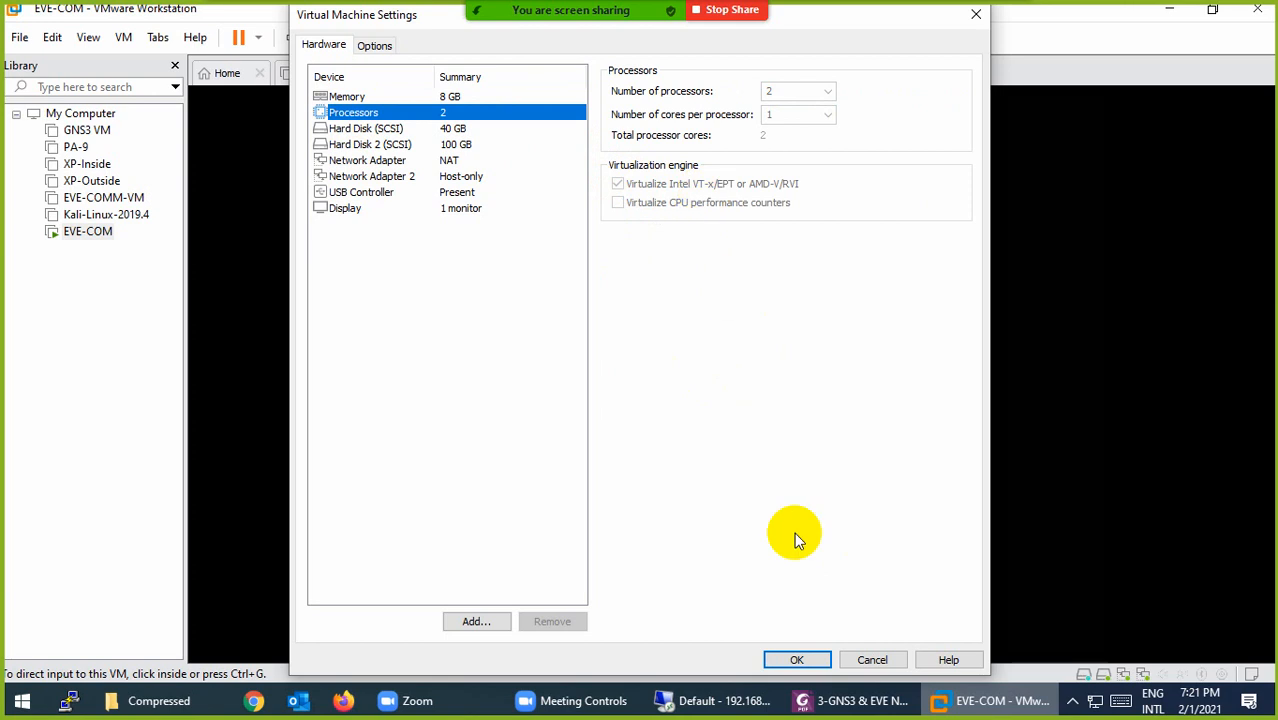
click(869, 665)
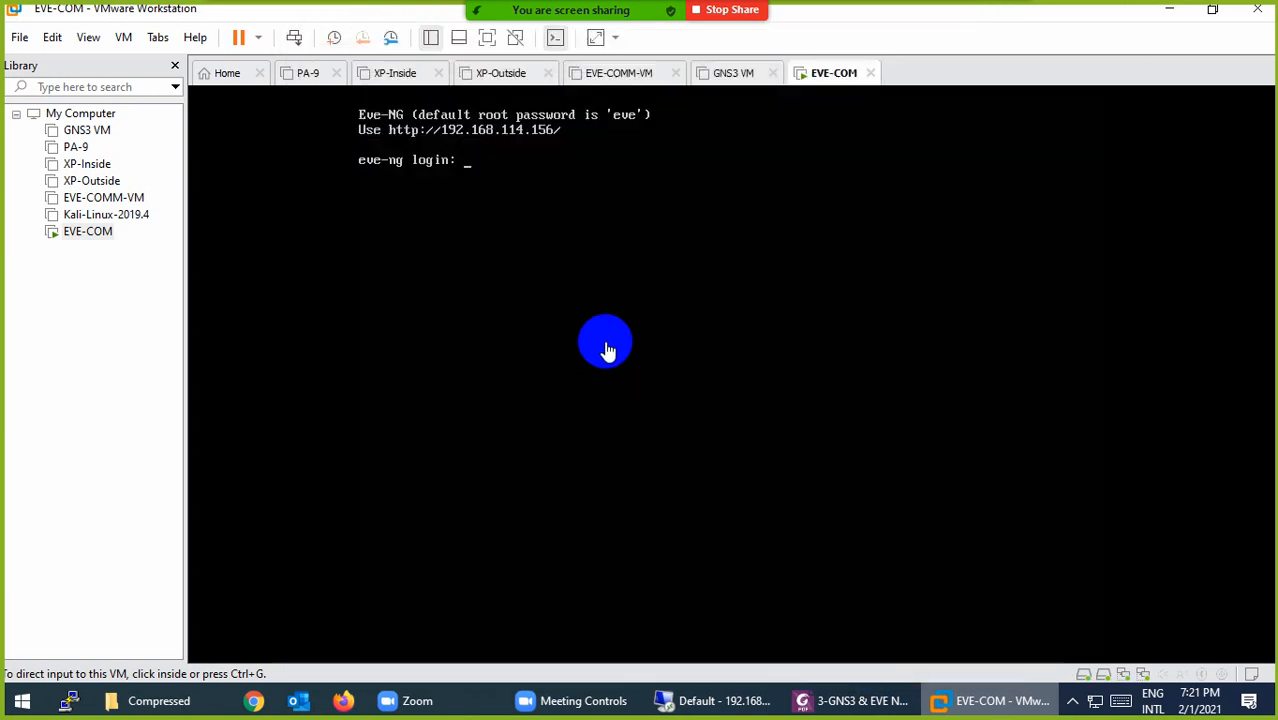
Step: Log in to the EVE-NG console as root, set a new root password, and accept hostname eve-ng and defaults
click(418, 168)
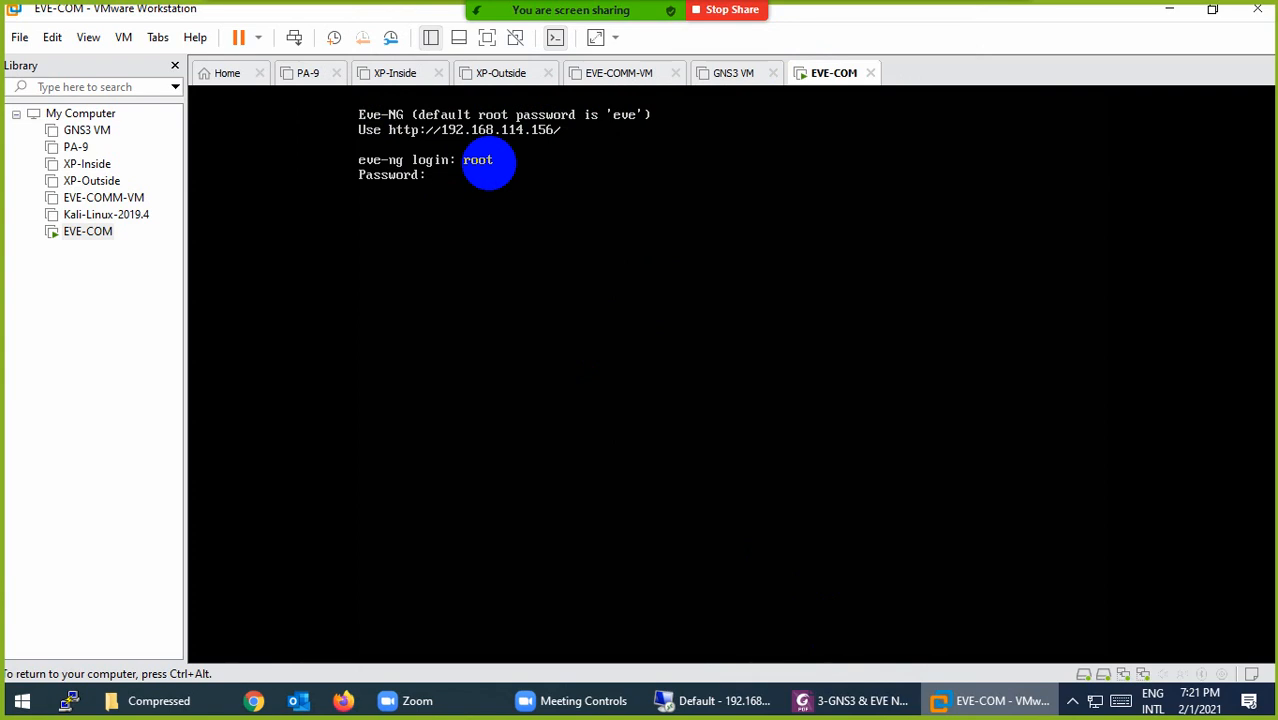
key(Return)
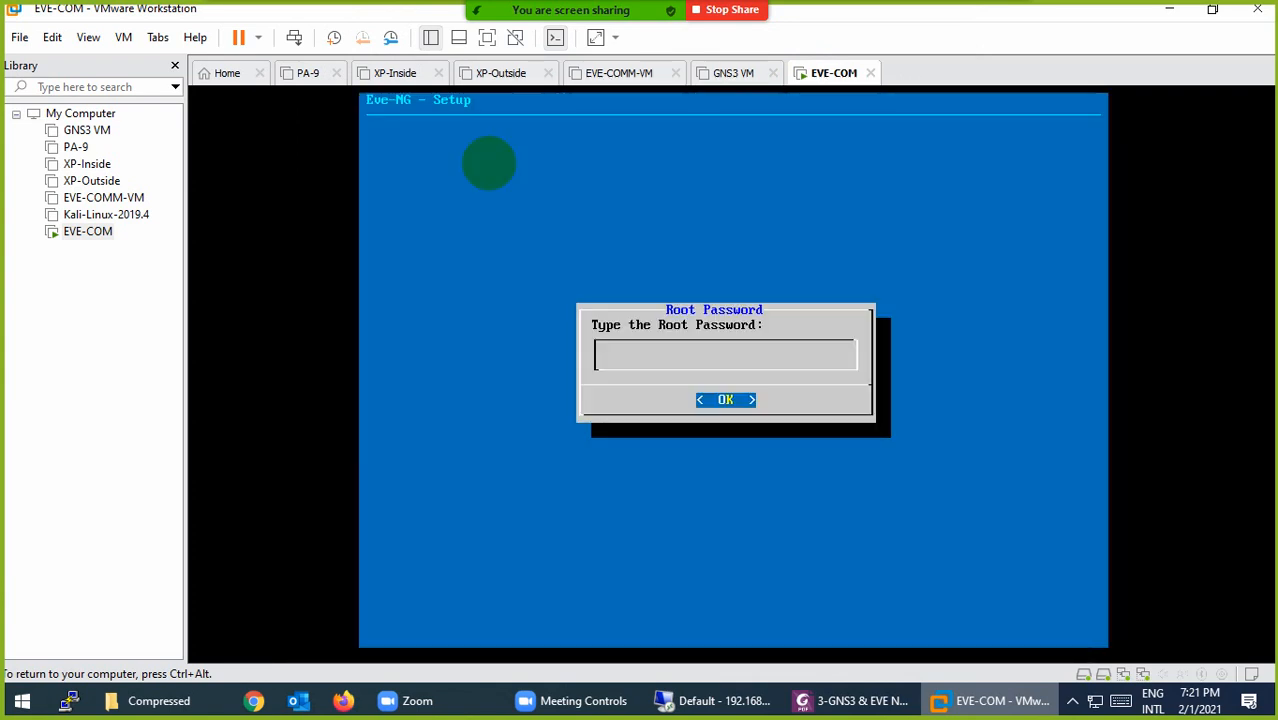
key(Return)
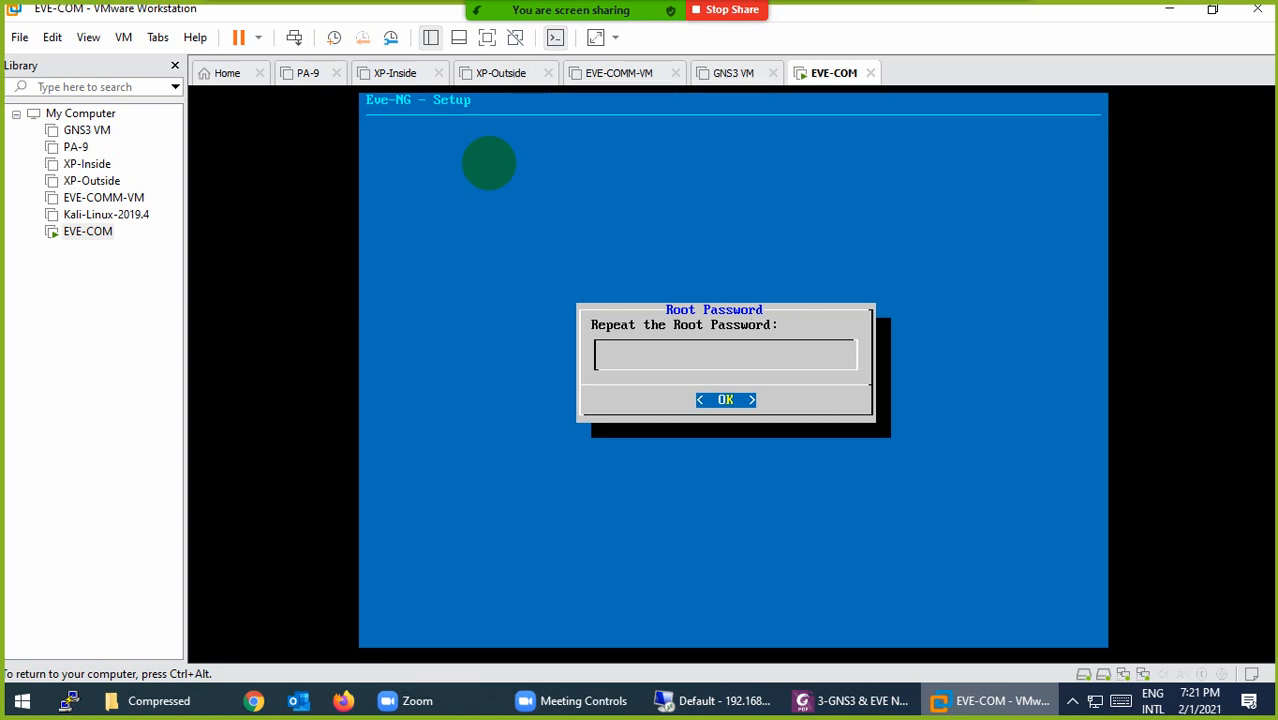
key(Return)
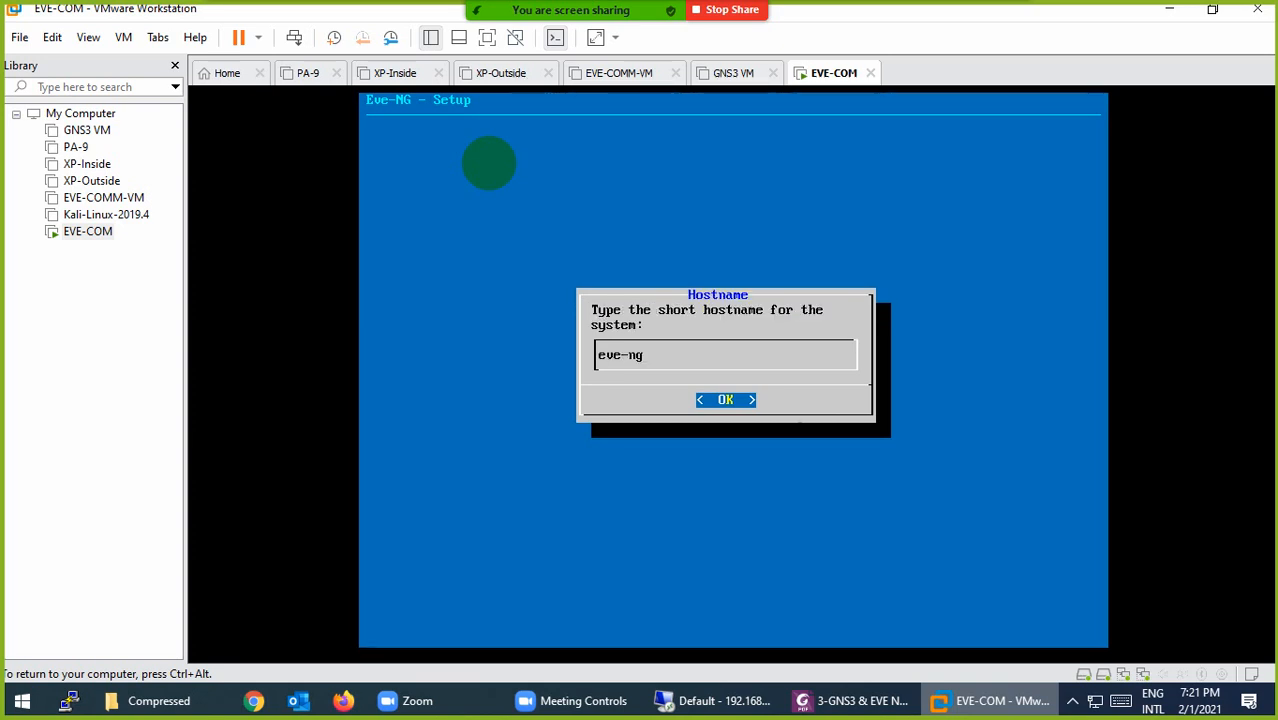
key(Return)
key(Return)
key(Return)
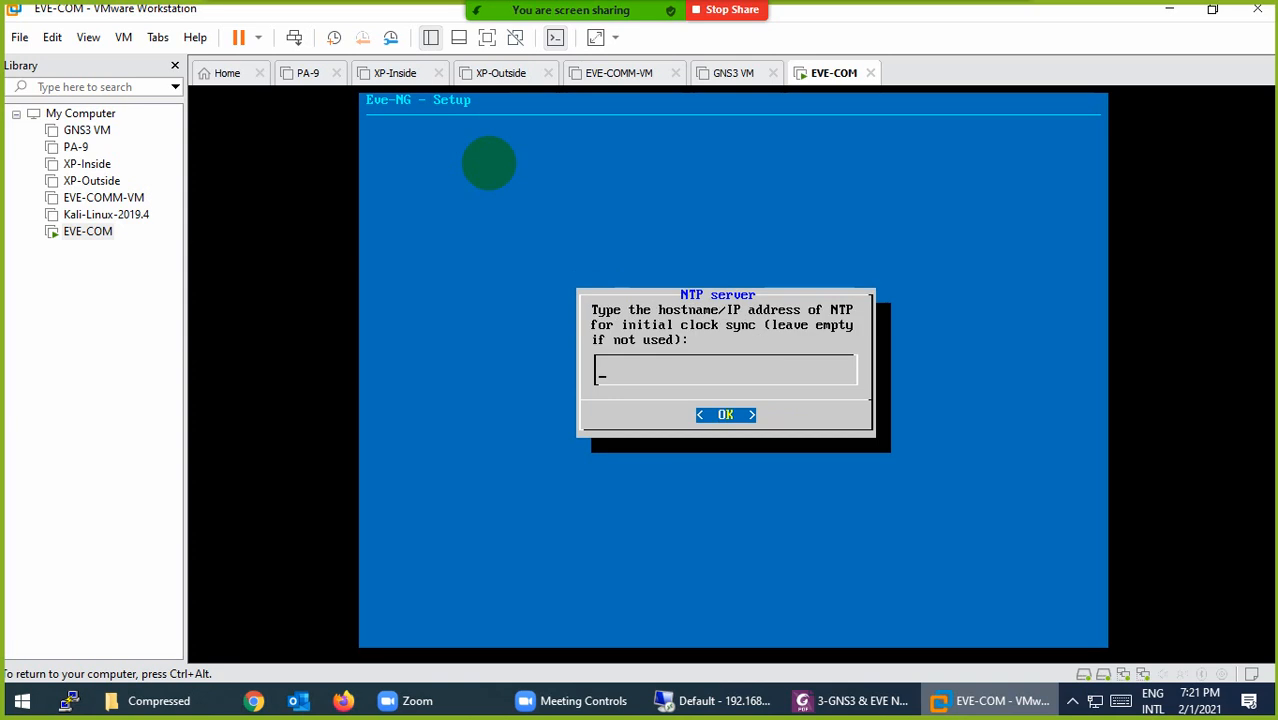
key(Return)
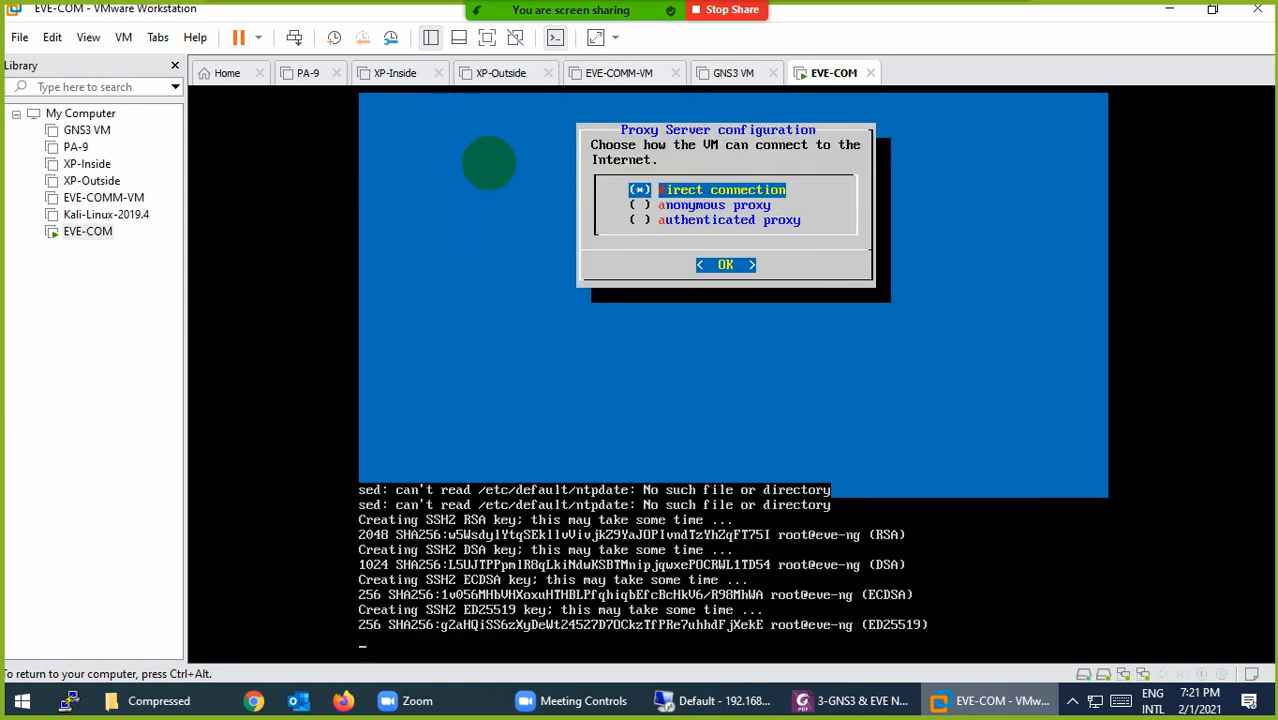
key(Return)
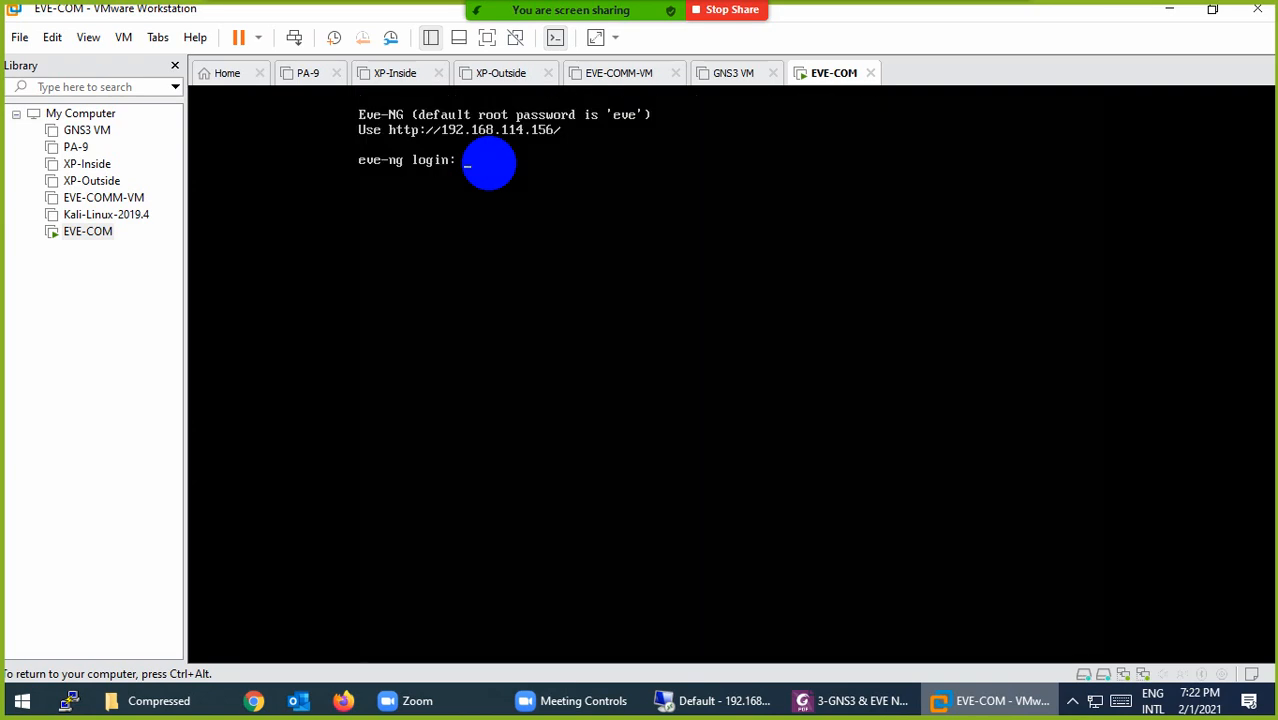
key(ctrl+alt)
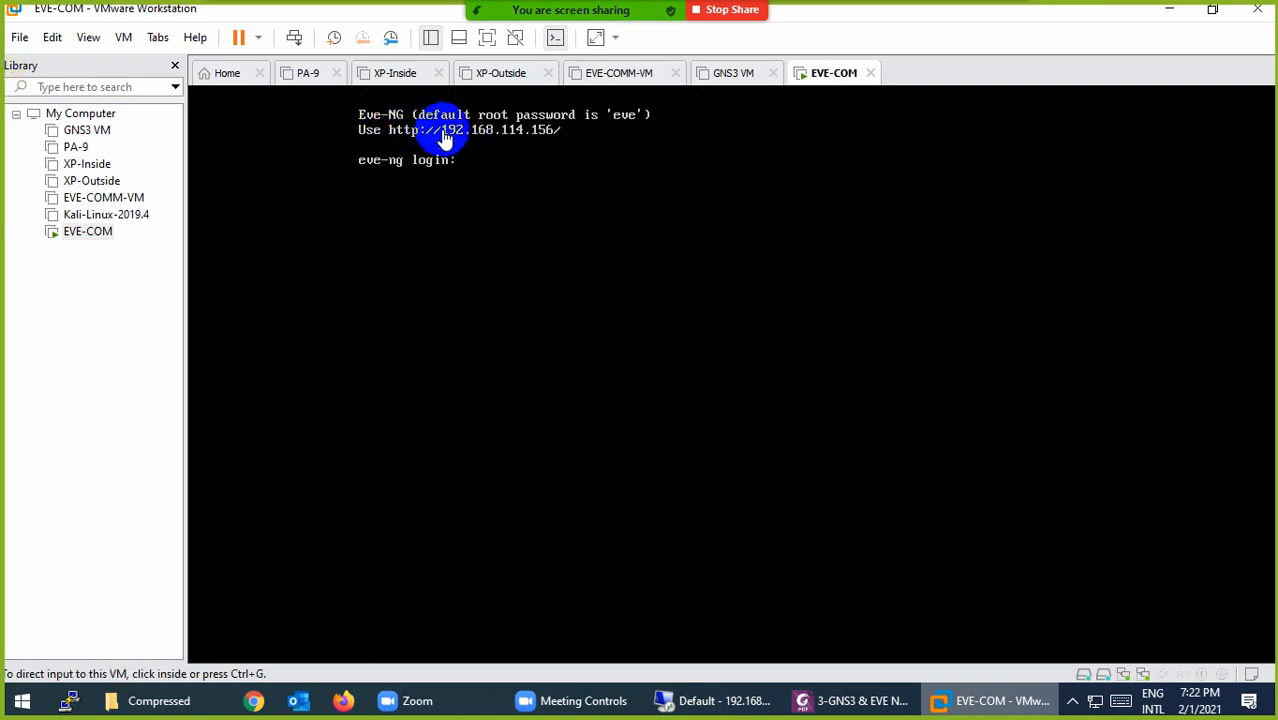
click(493, 141)
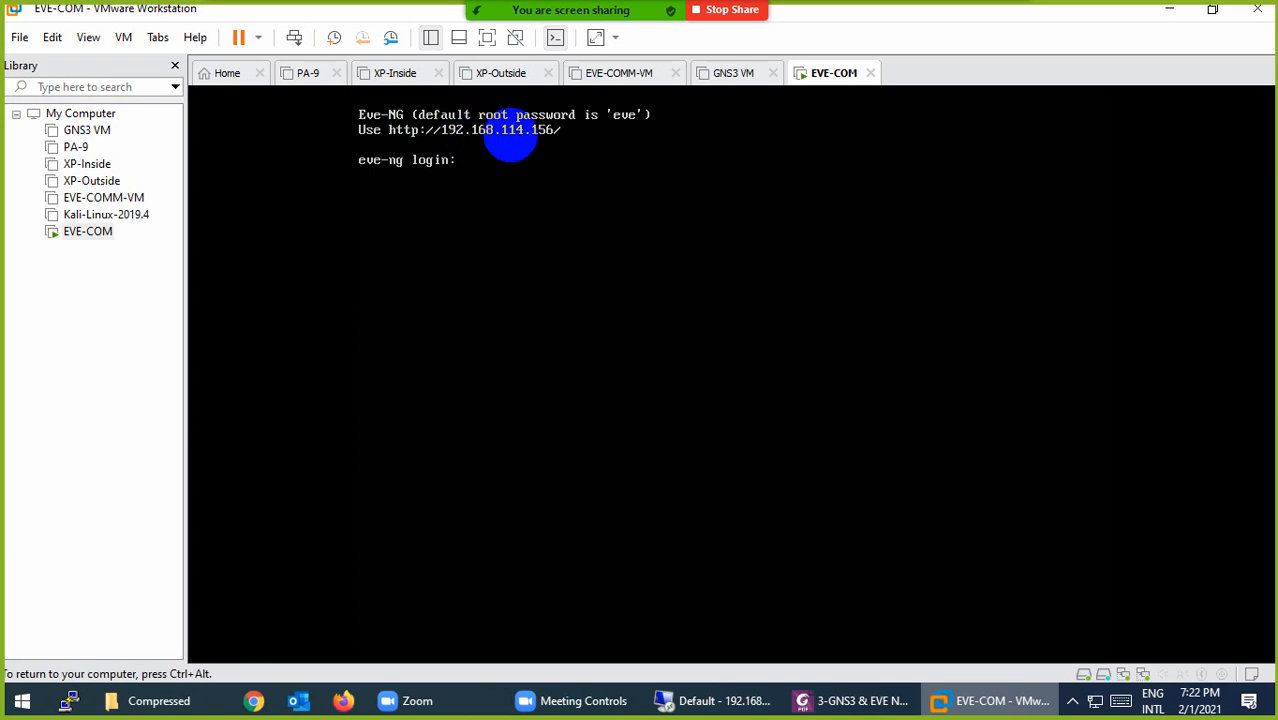
key(ctrl+alt)
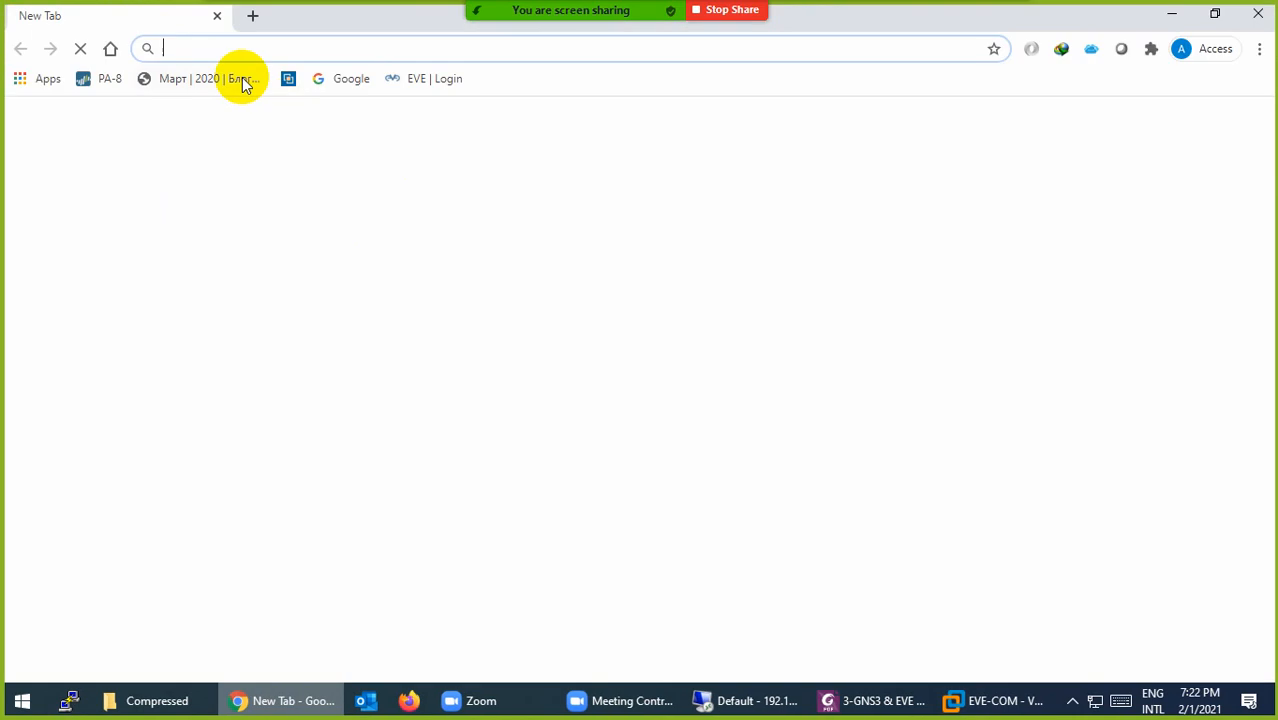
text(http)
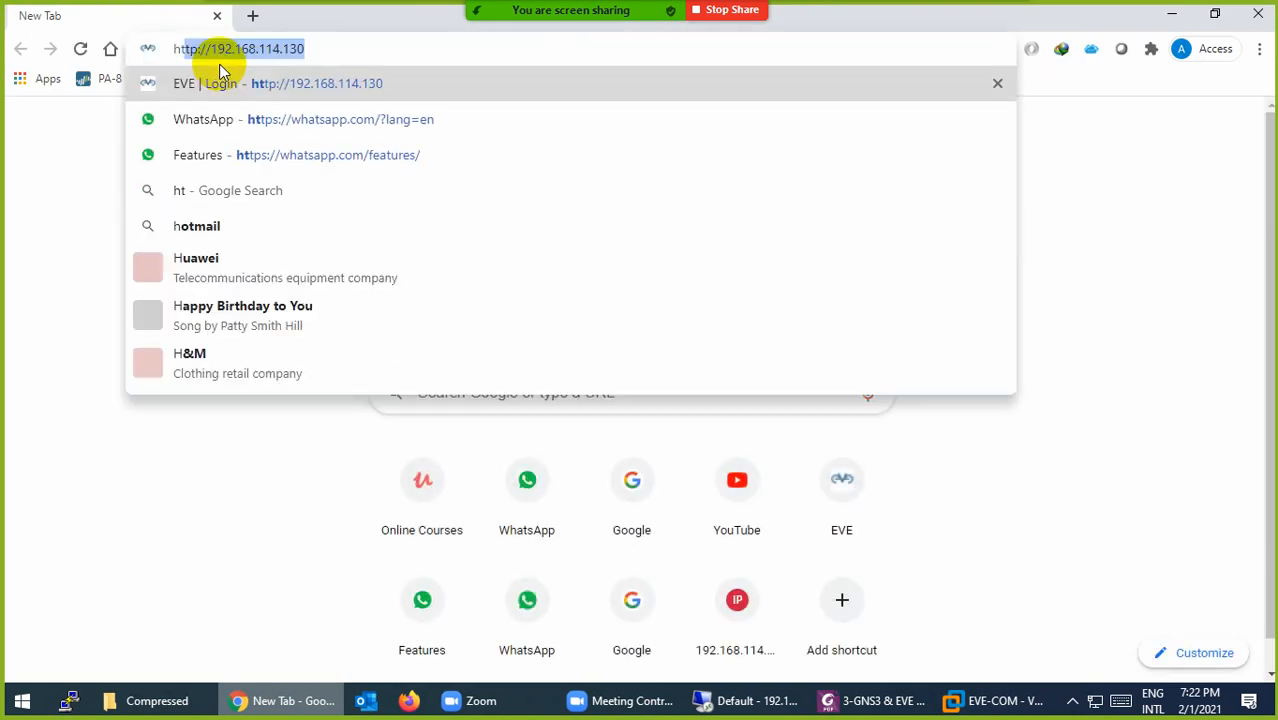
text(://)
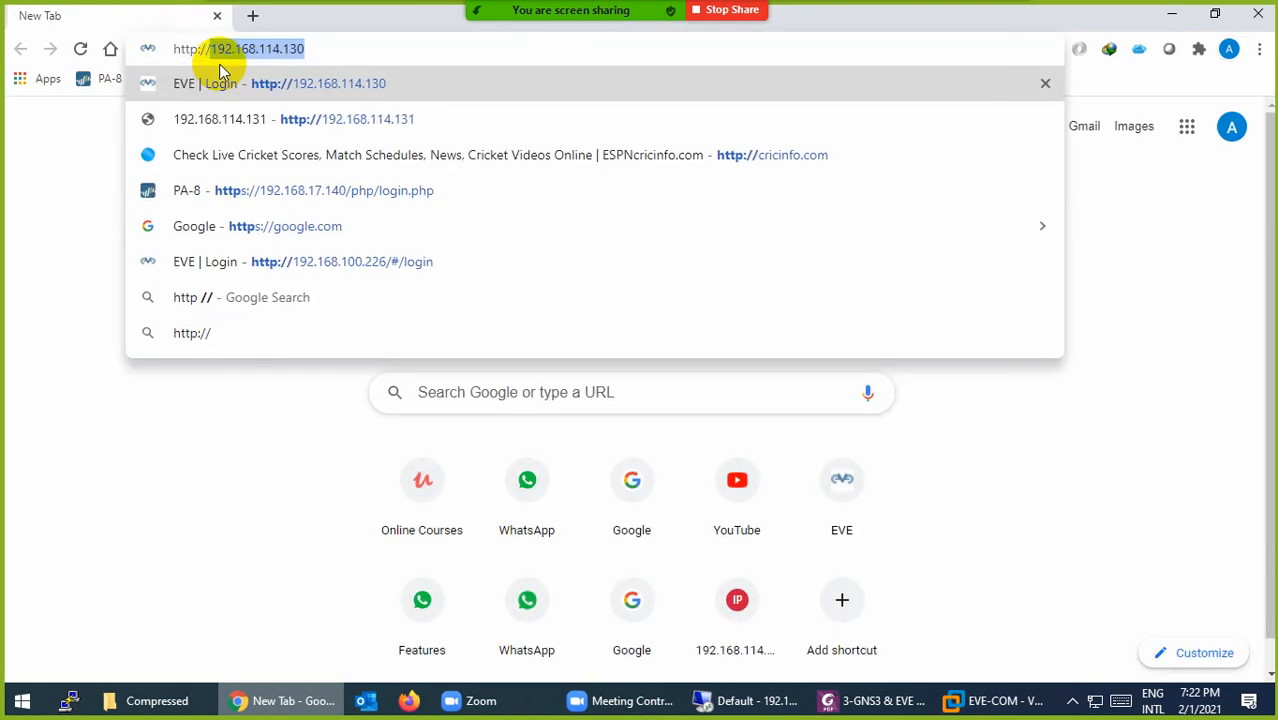
text(192.168.)
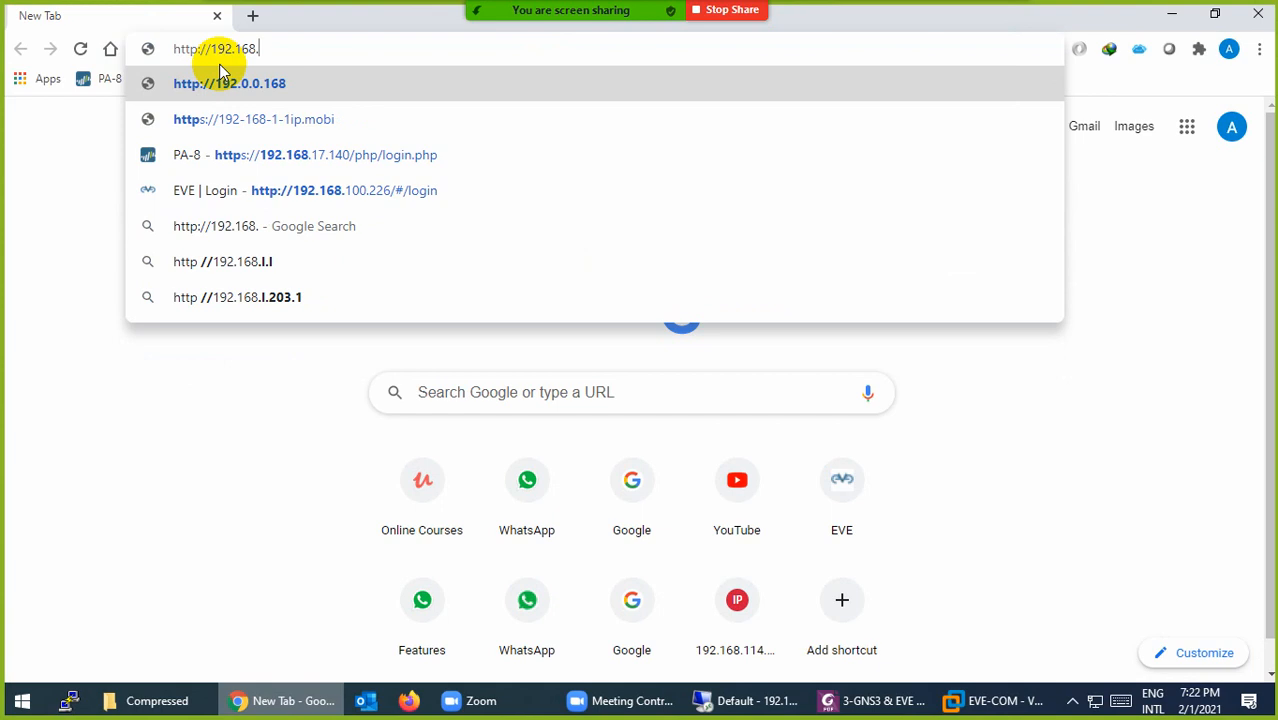
text(114.156)
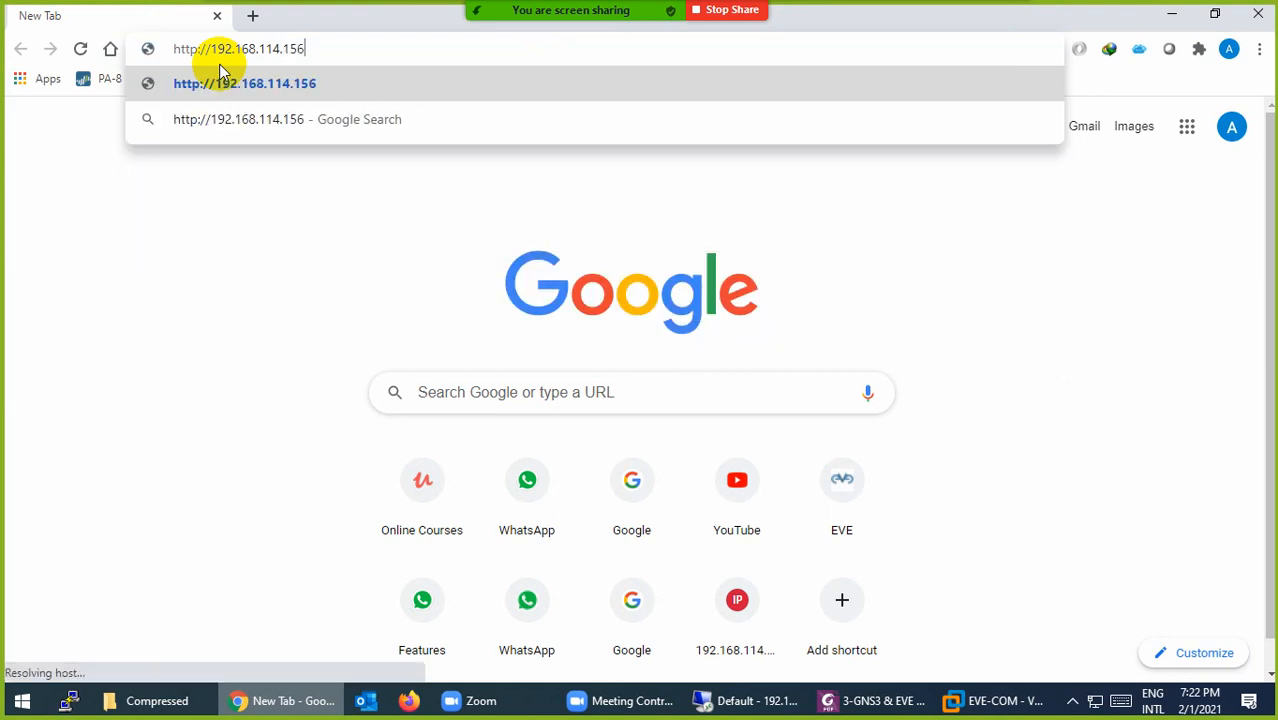
key(Return)
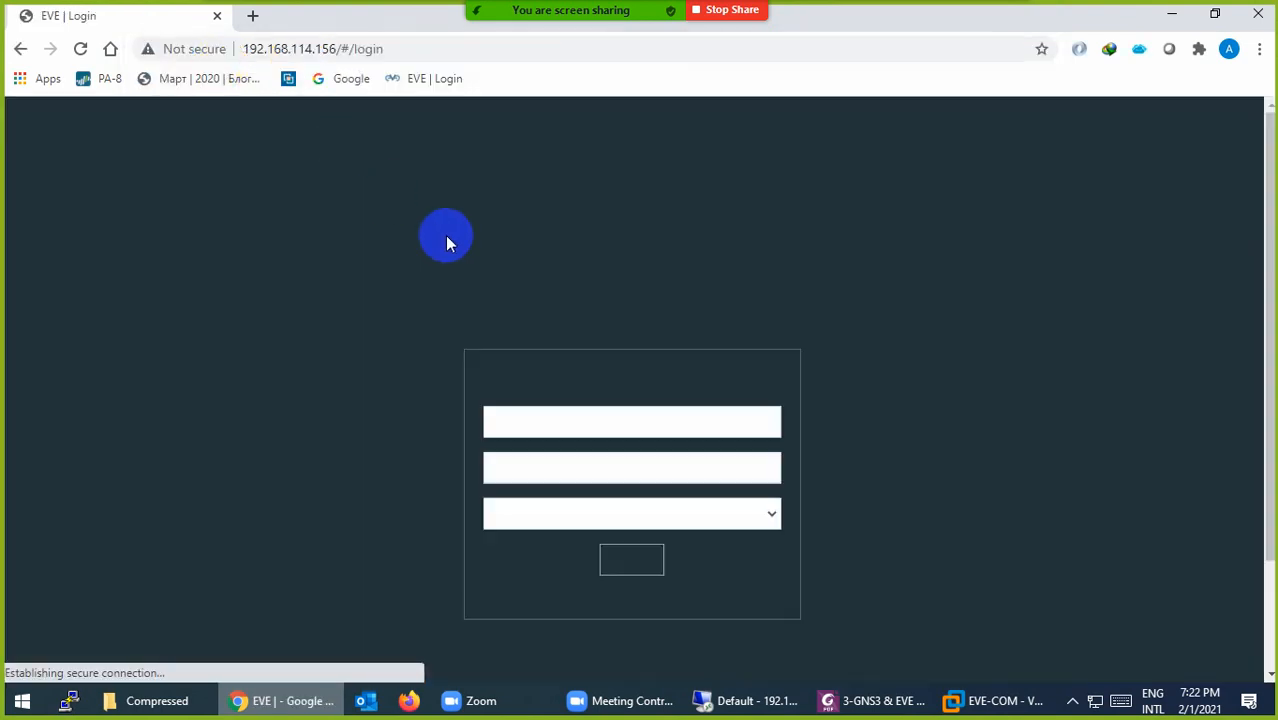
click(567, 429)
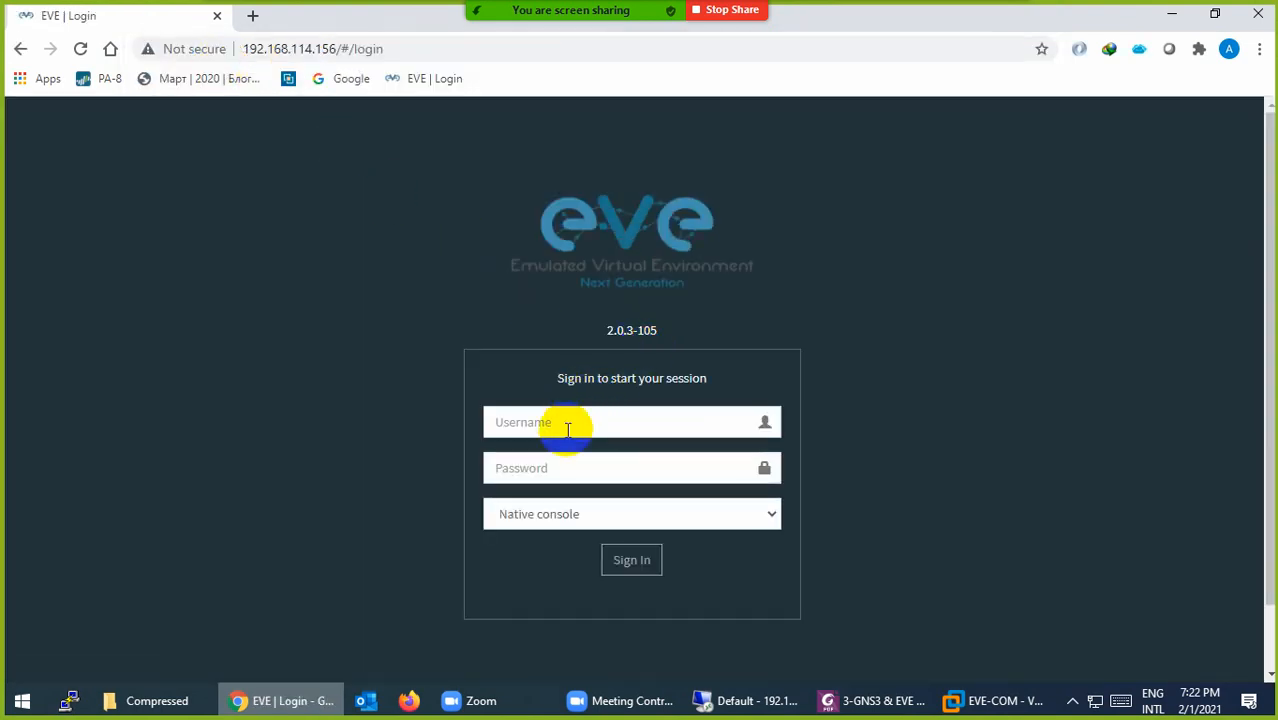
text(admin)
key(Tab)
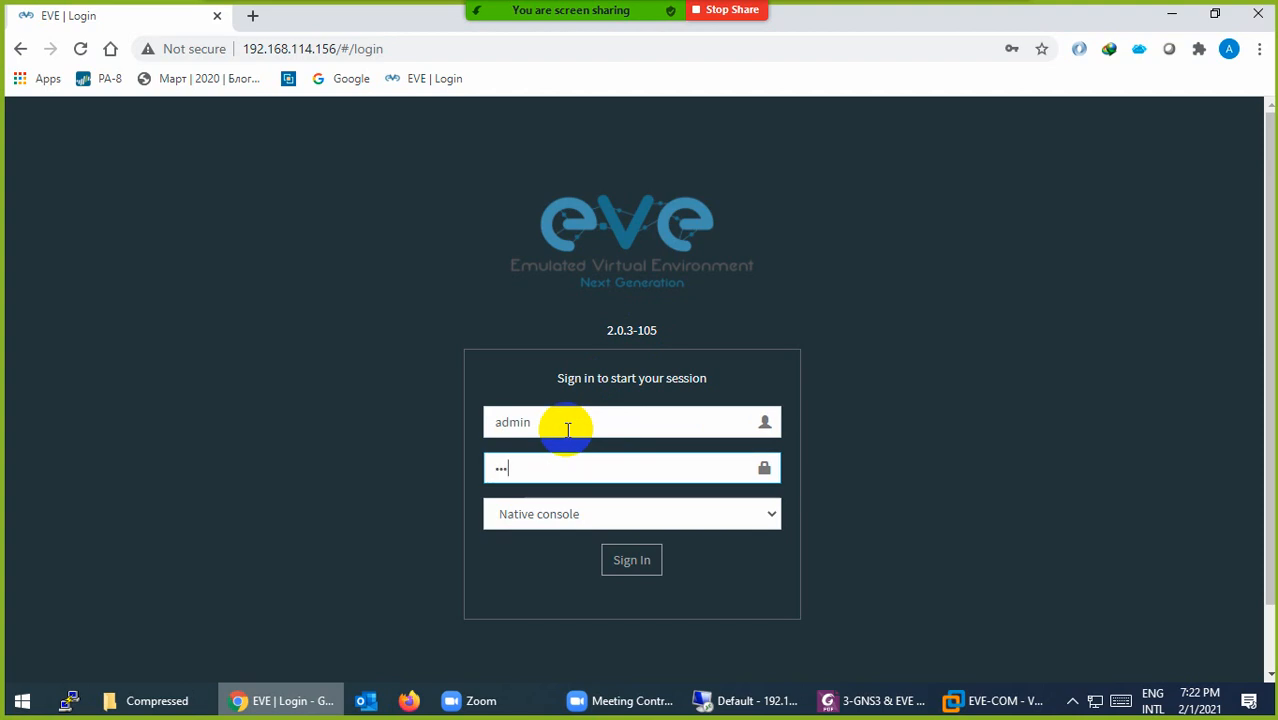
text(eve)
click(1000, 700)
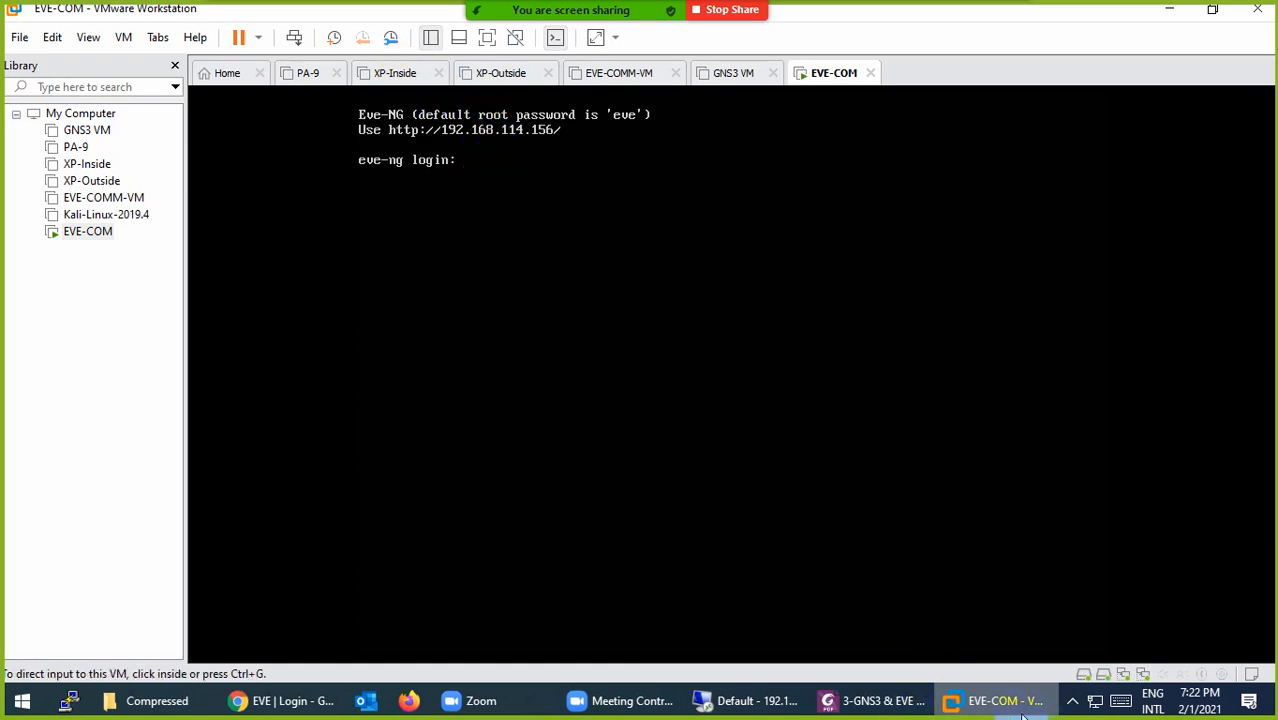
click(986, 708)
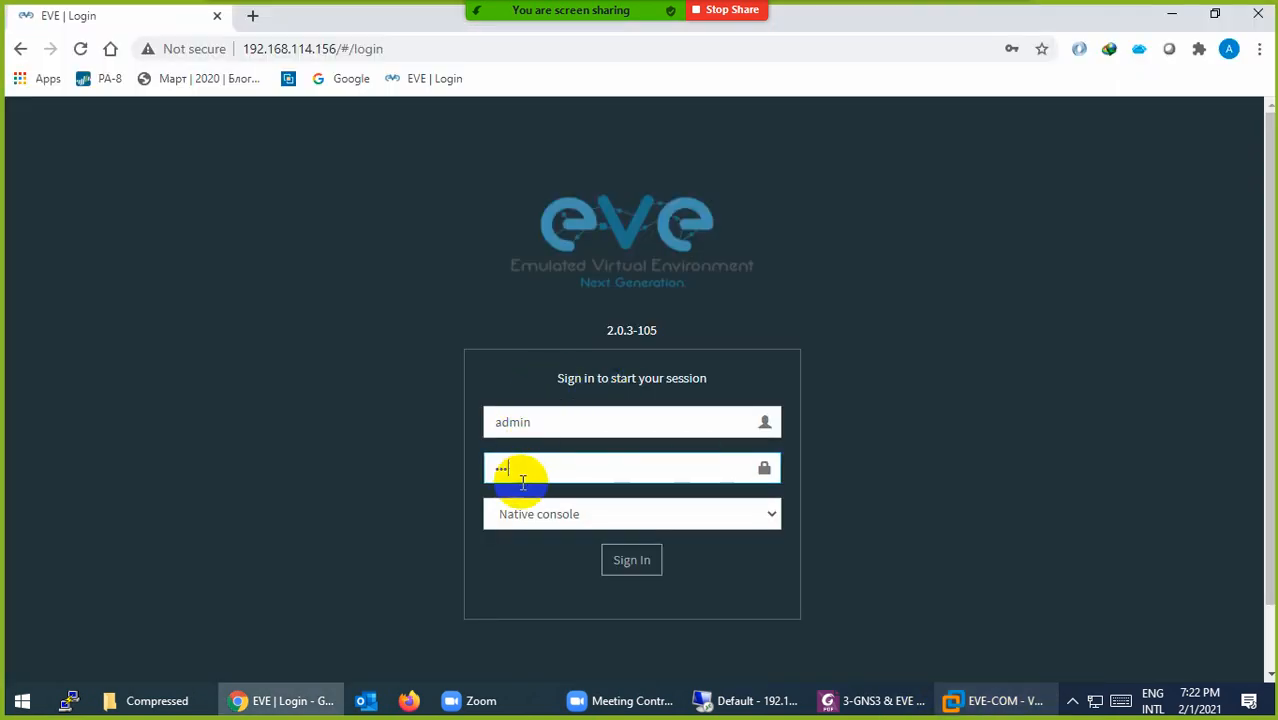
click(620, 563)
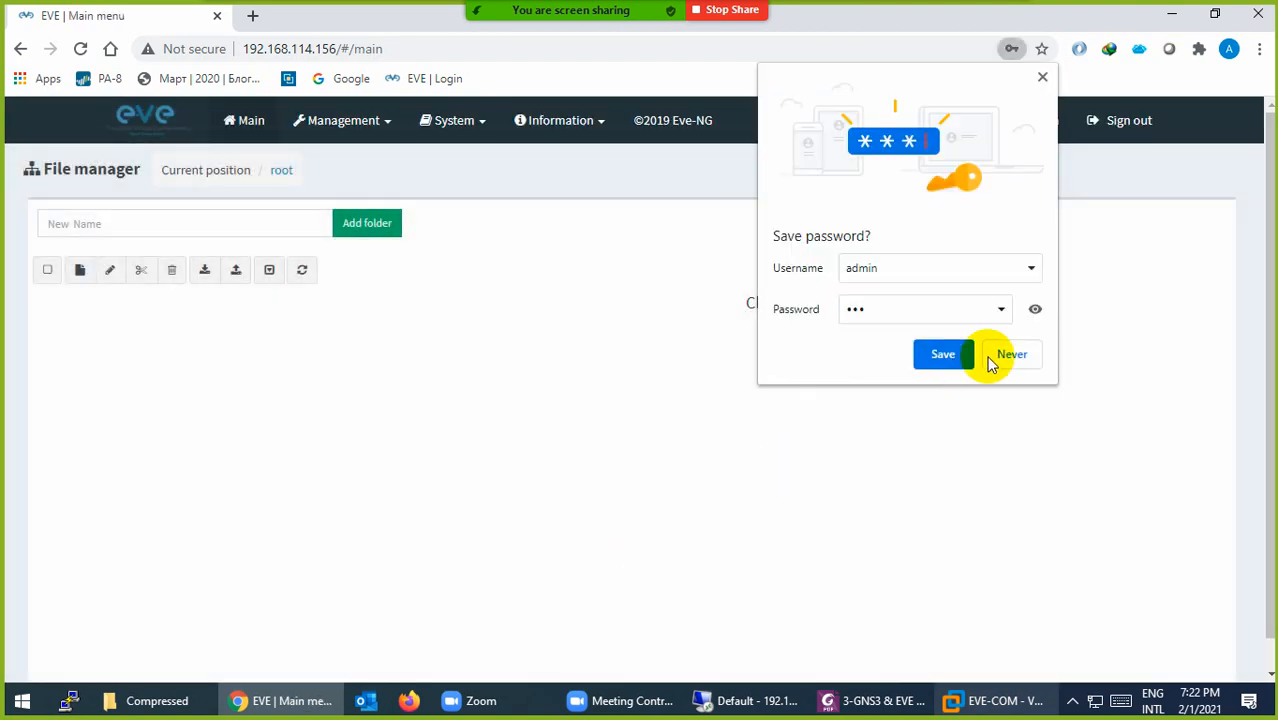
click(994, 355)
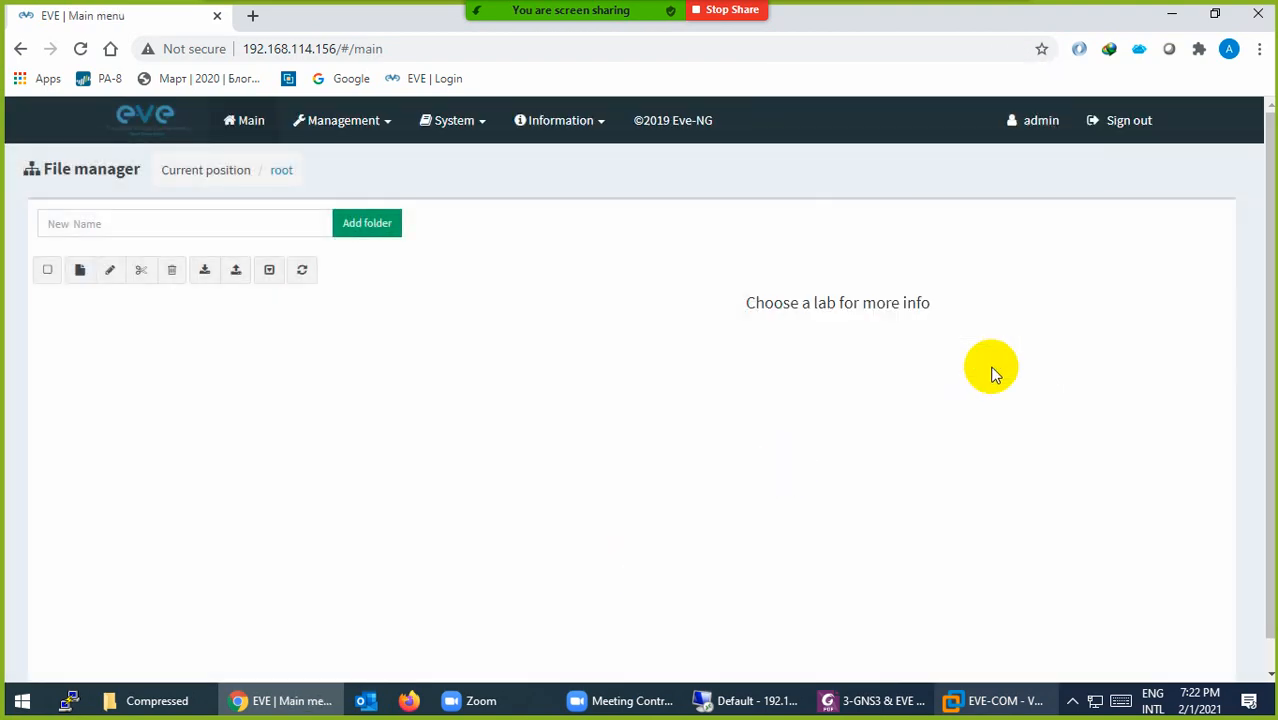
Step: Create a new EVE-NG lab named CCP-Ent and save it
click(79, 275)
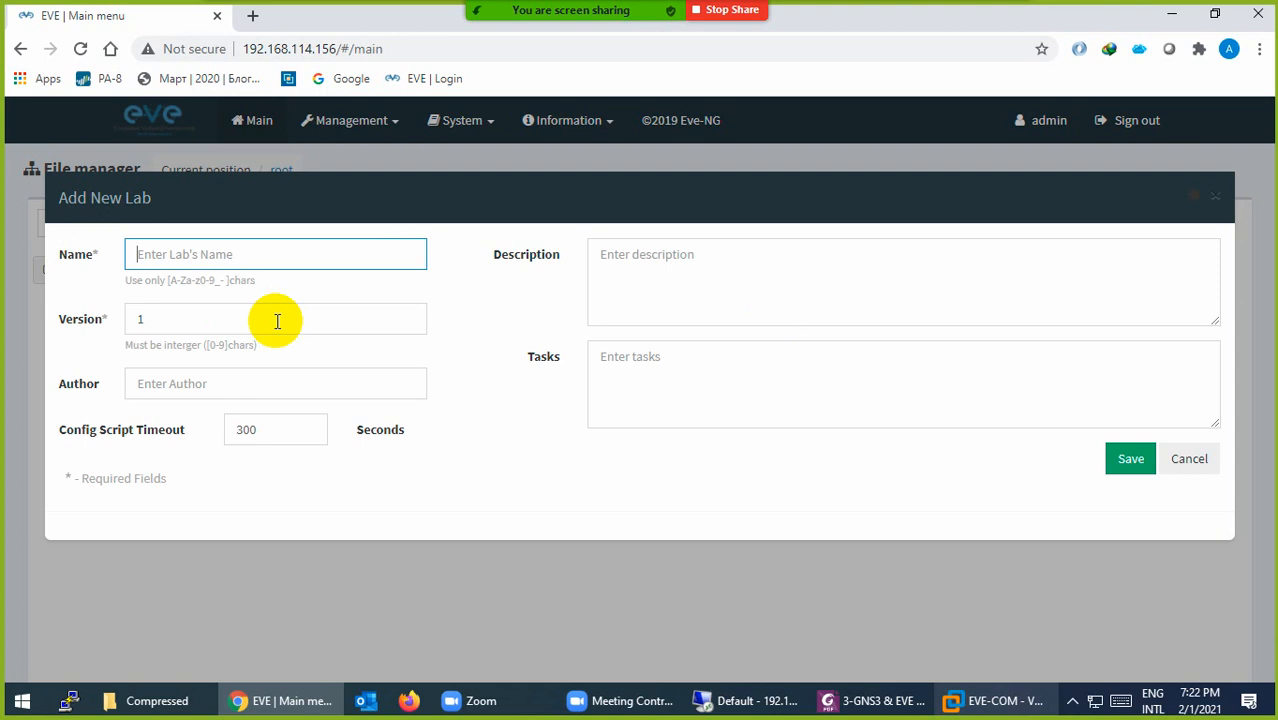
text(cc)
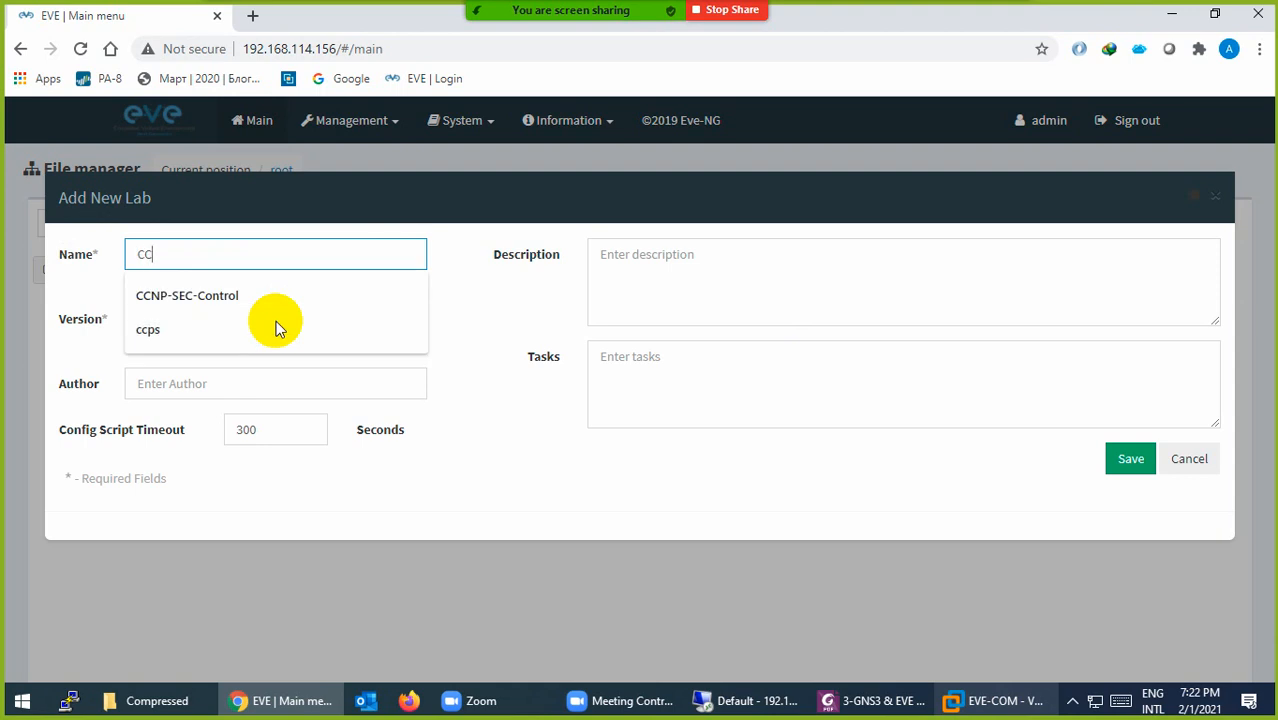
text(P-Ent)
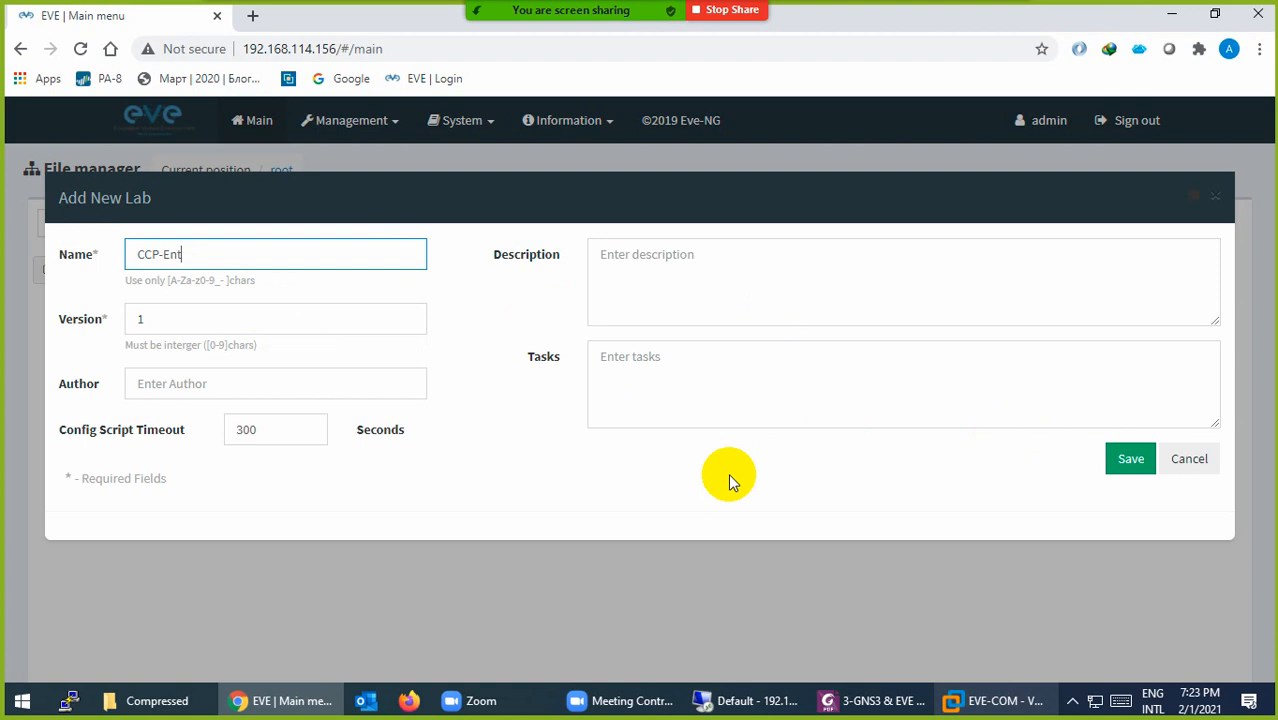
click(1129, 458)
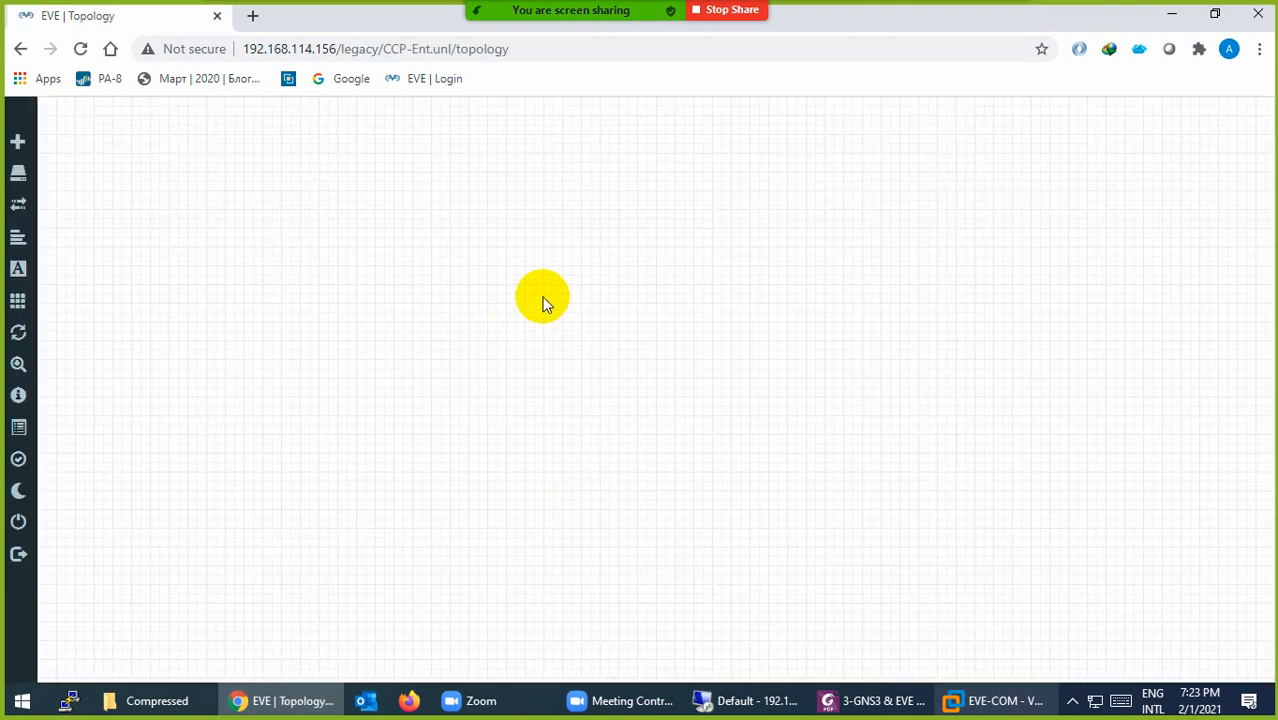
right_click(625, 272)
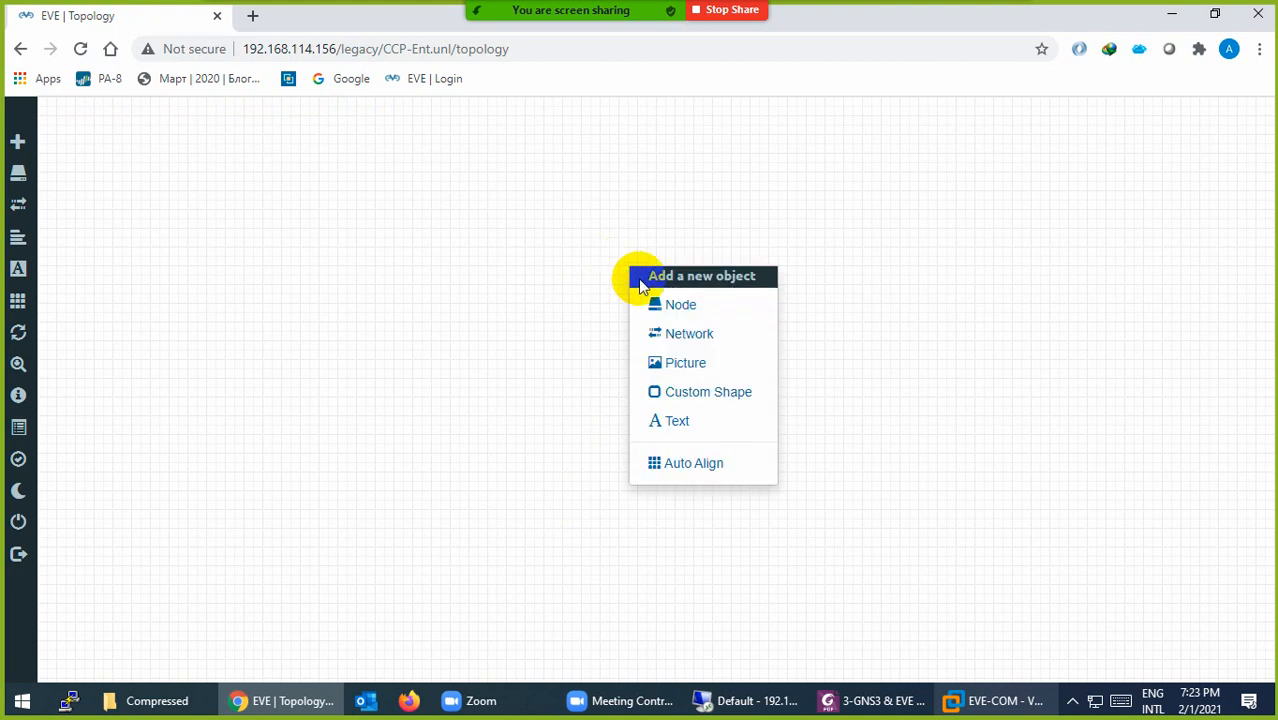
click(651, 308)
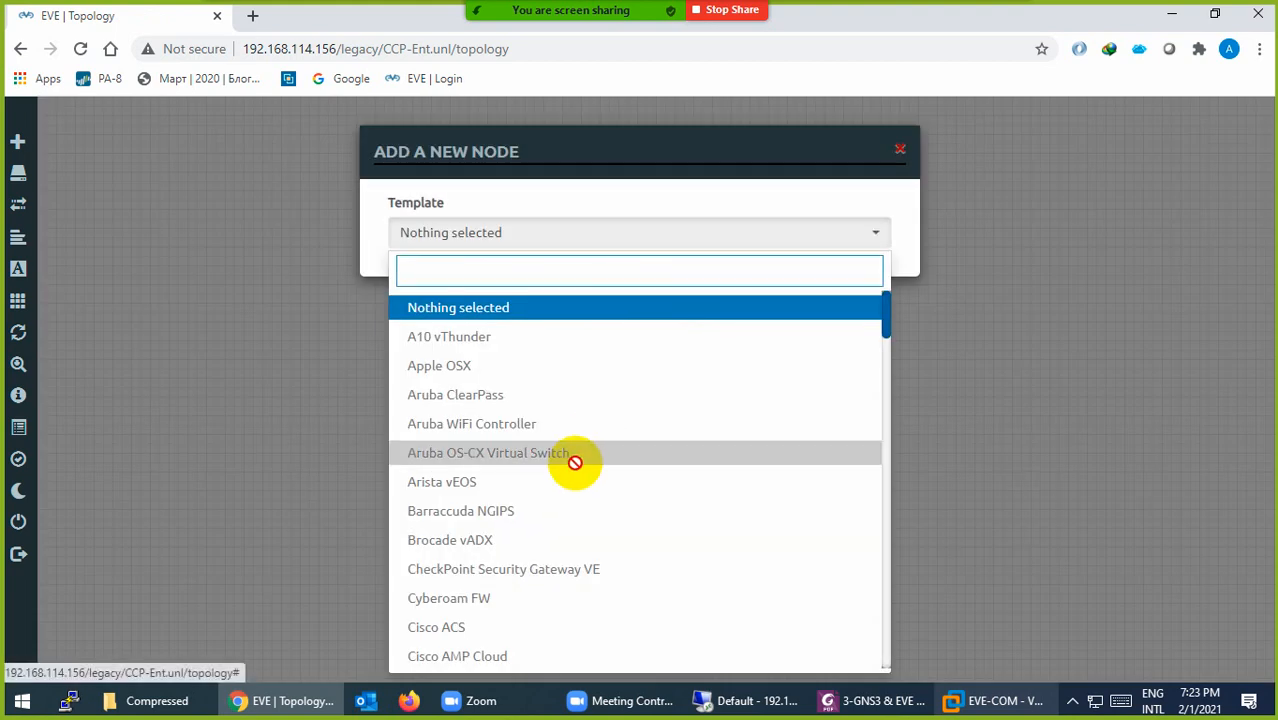
scroll(536, 434, down, 8)
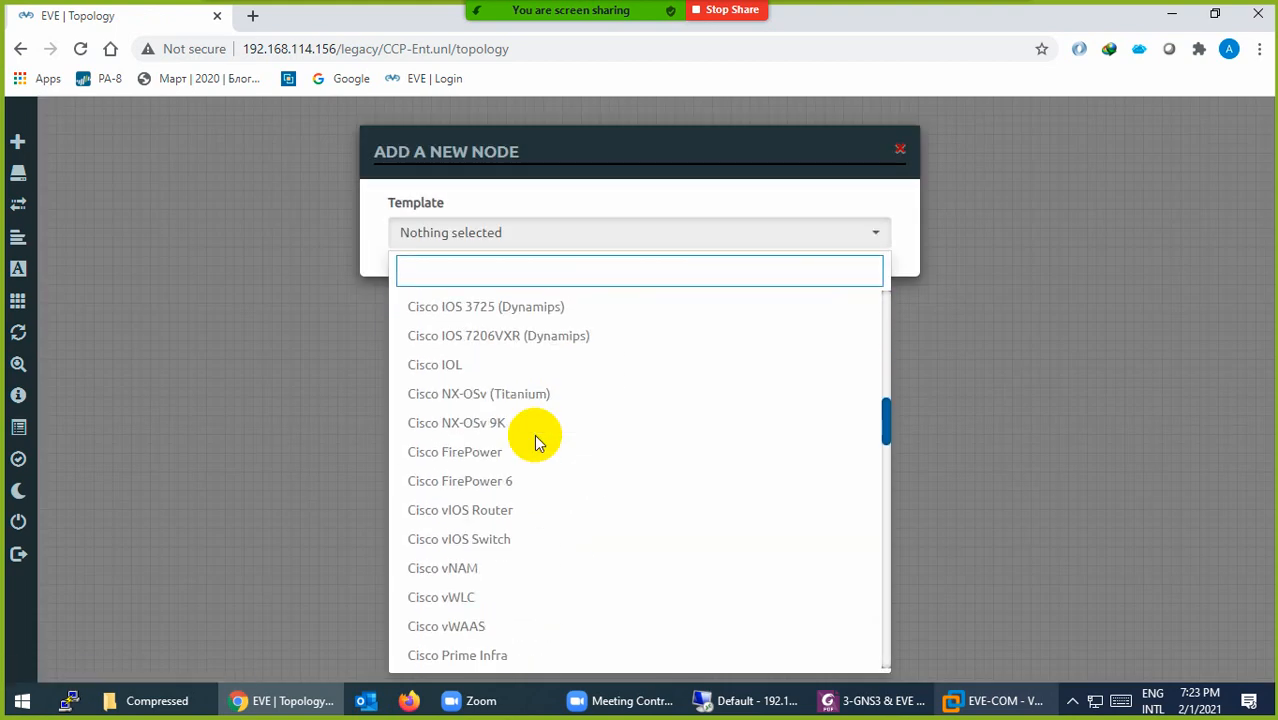
scroll(505, 436, down, 10)
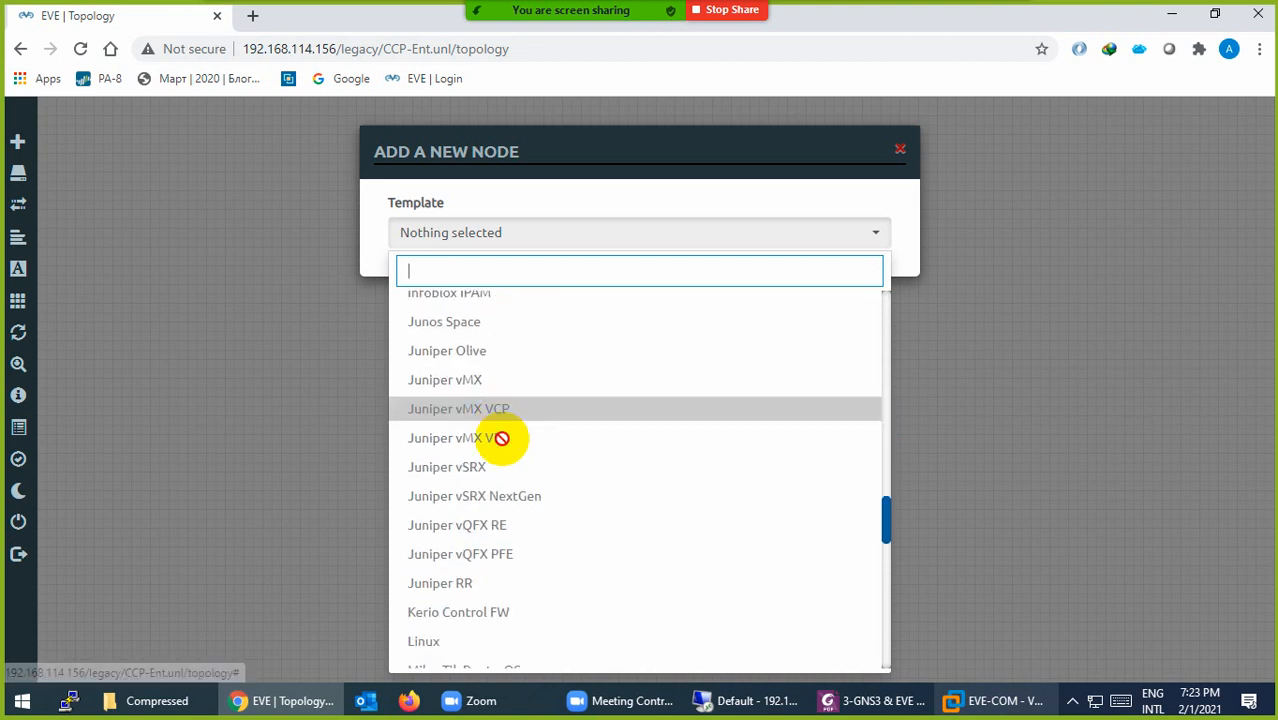
scroll(501, 438, down, 6)
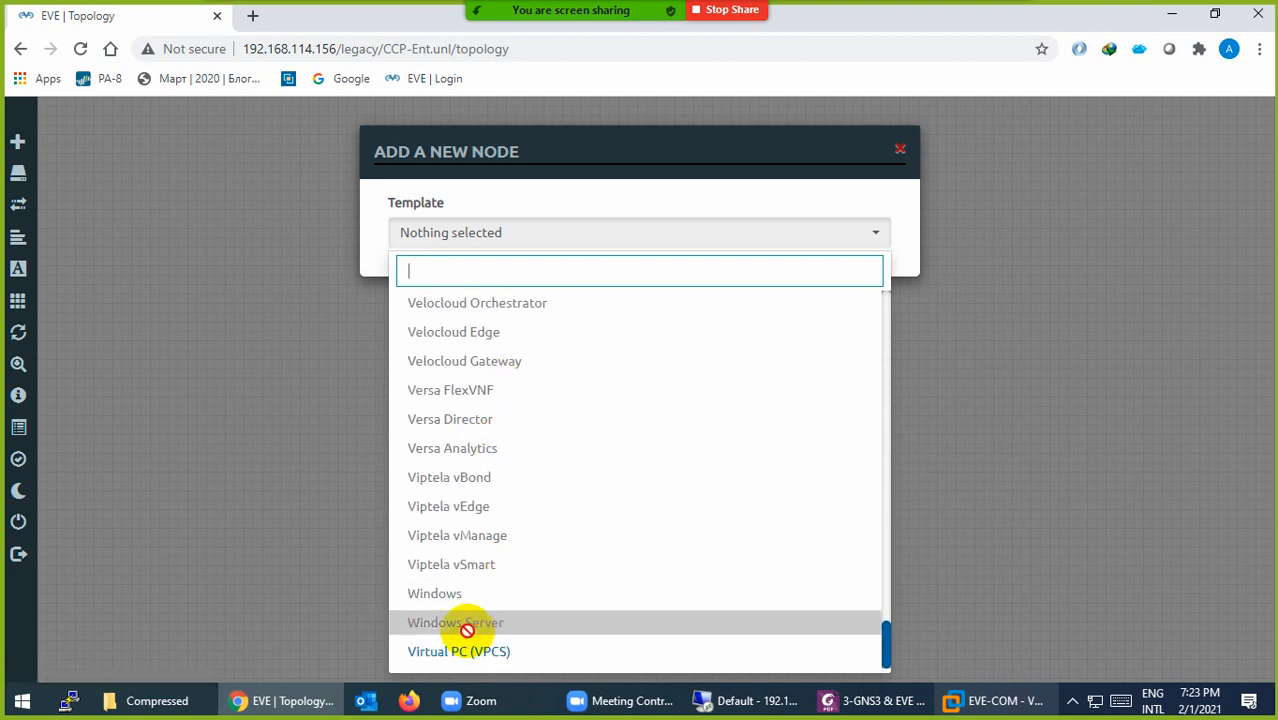
scroll(438, 367, up, 20)
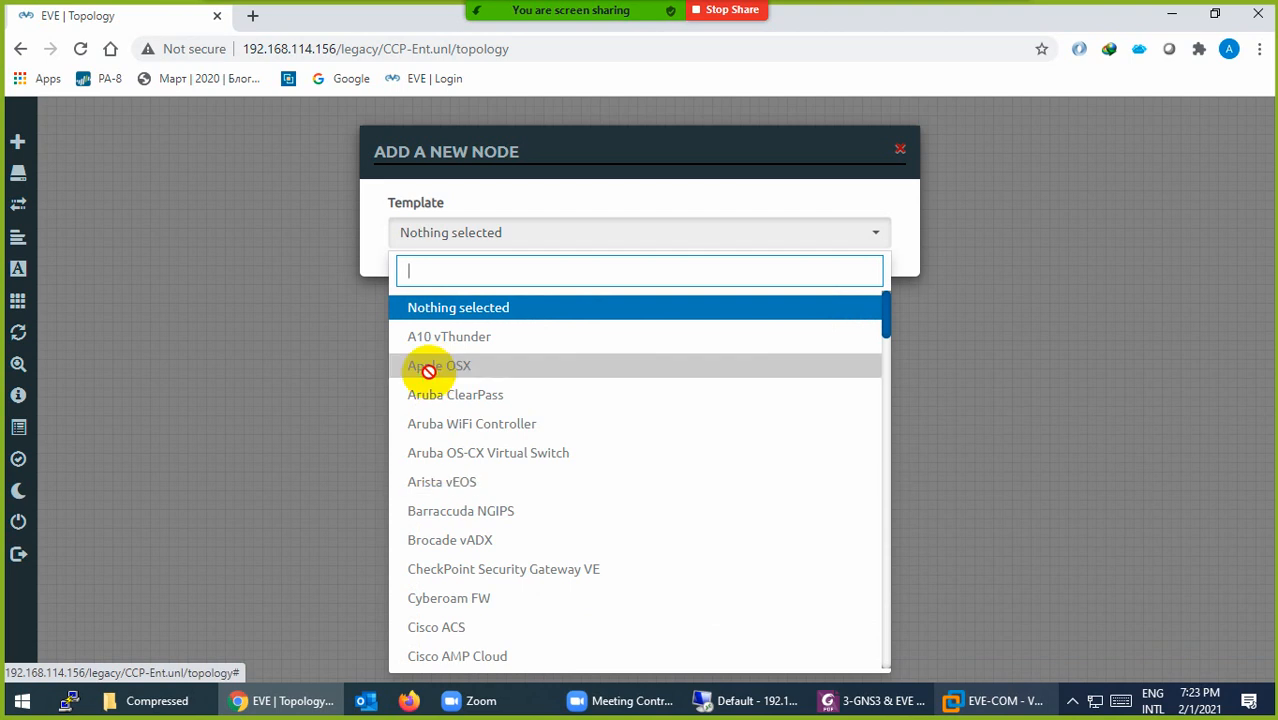
scroll(416, 400, down, 7)
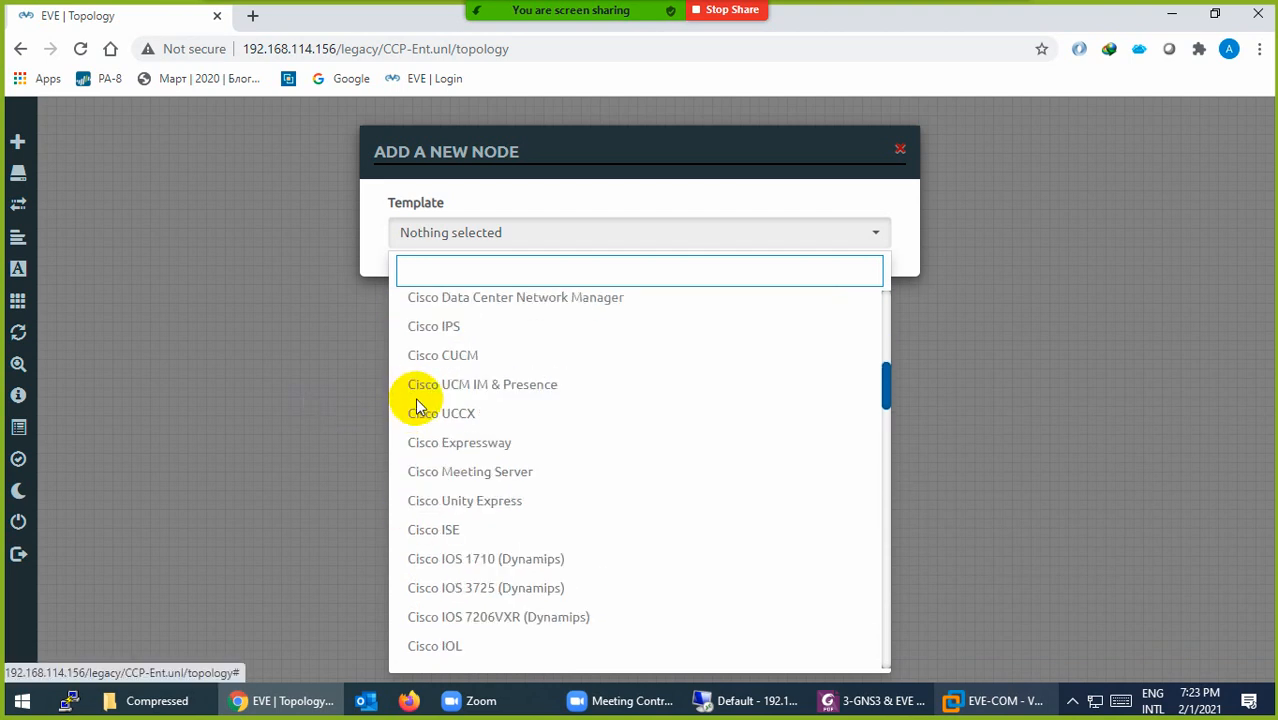
scroll(416, 404, down, 10)
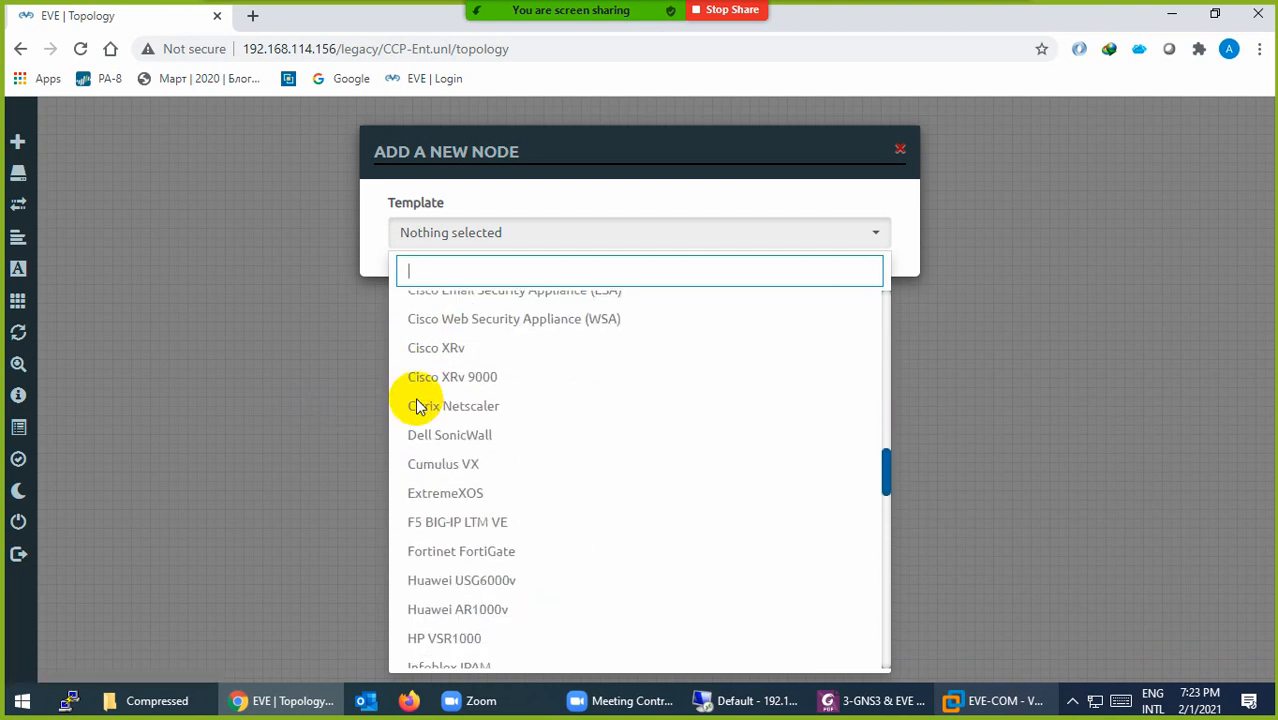
click(242, 391)
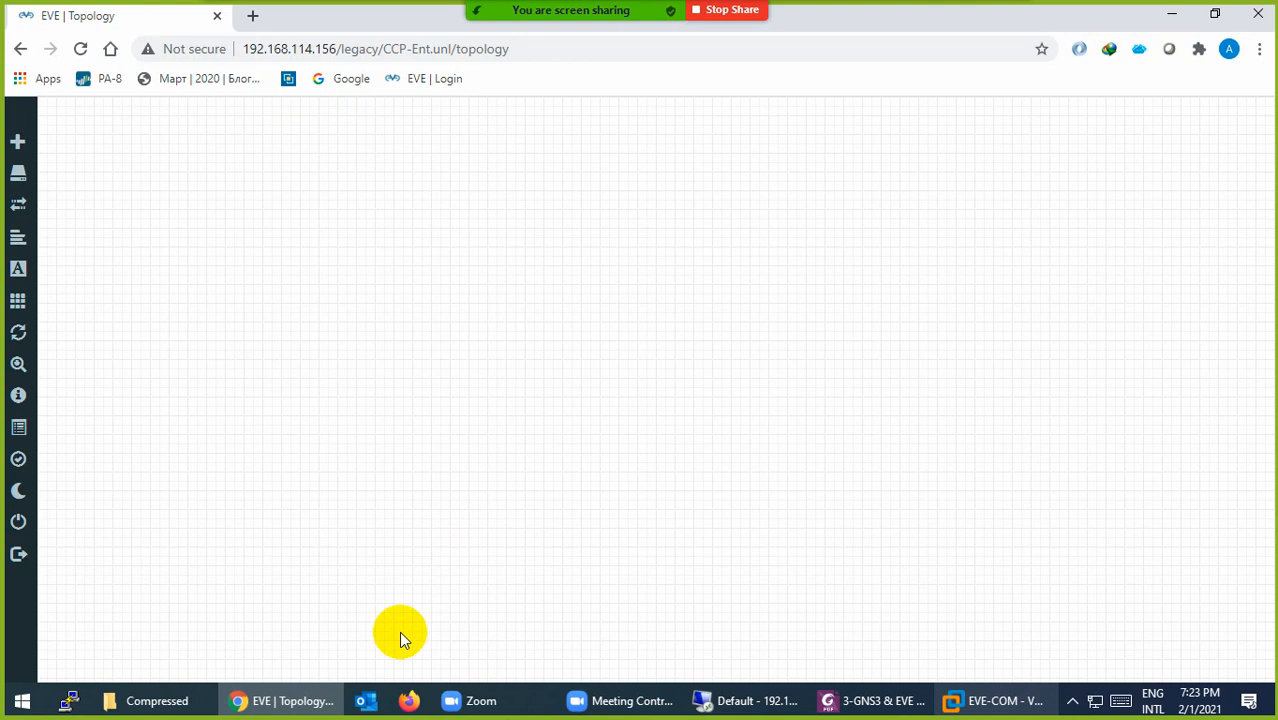
Step: Install WinSCP 5.17.10 from WinSCP-5.17.10-Setup.exe with default options, skipping the Getting started page
click(160, 700)
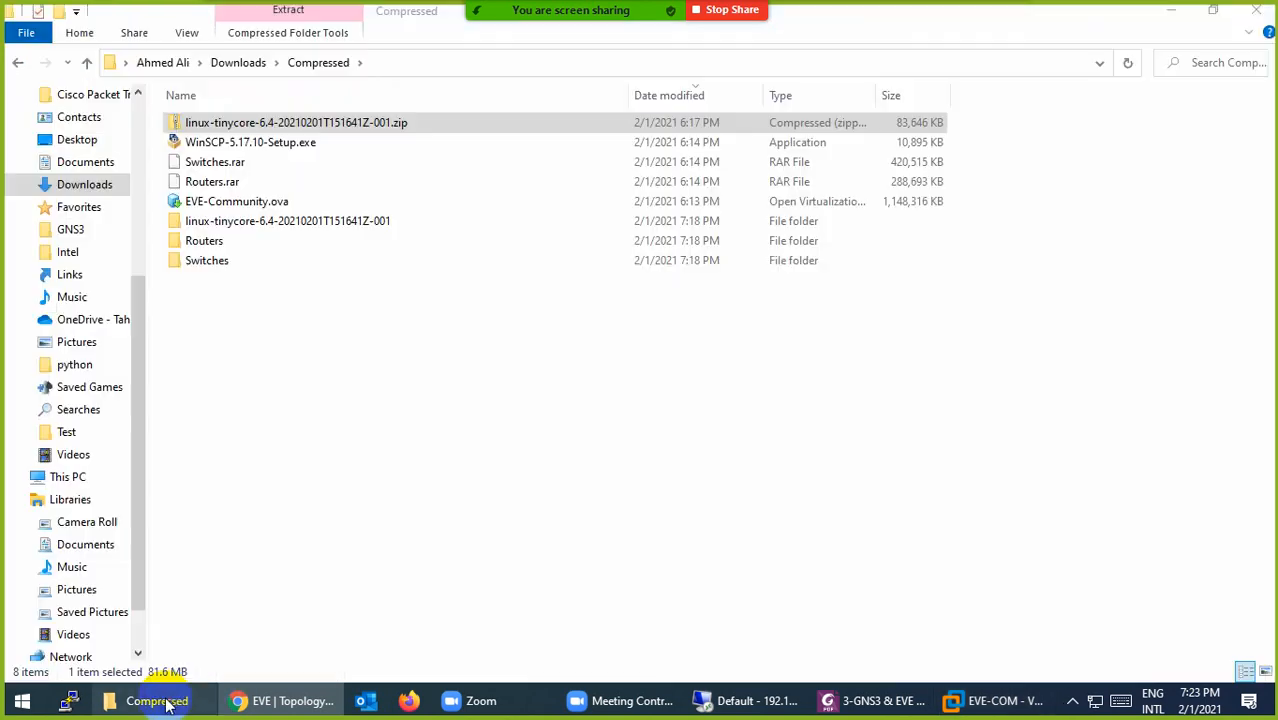
double_click(220, 144)
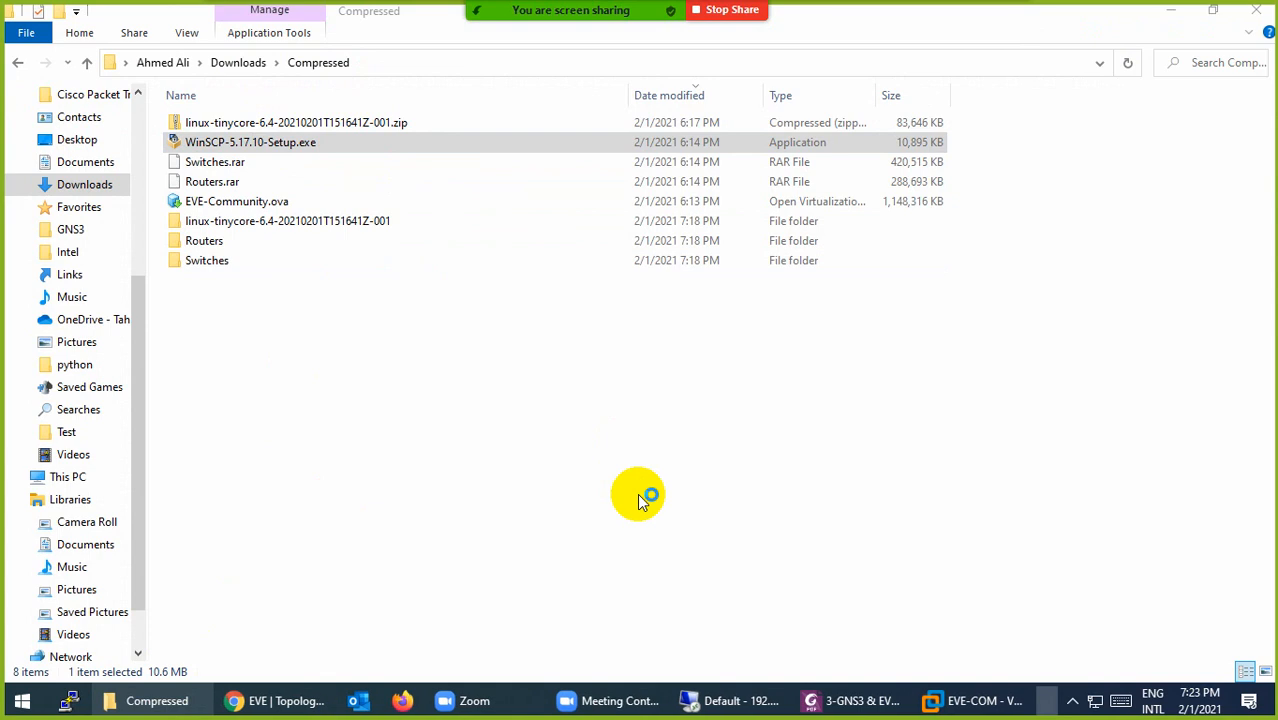
click(786, 536)
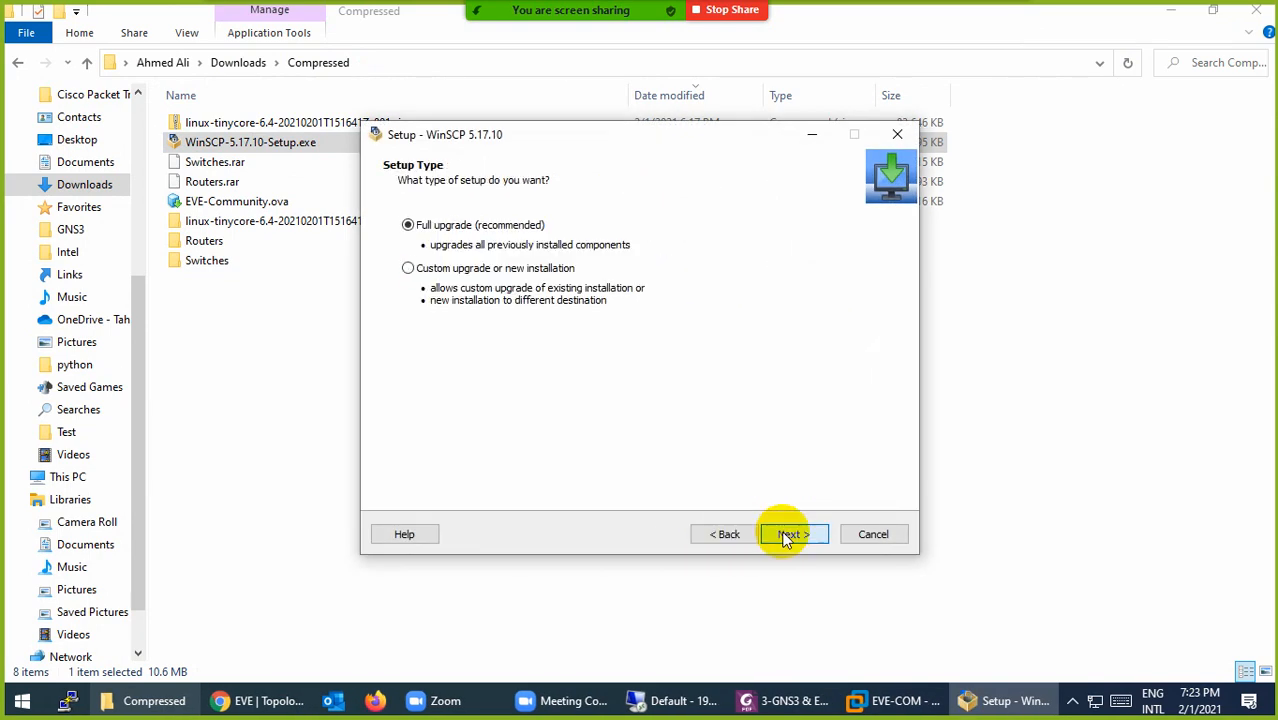
click(788, 535)
click(790, 536)
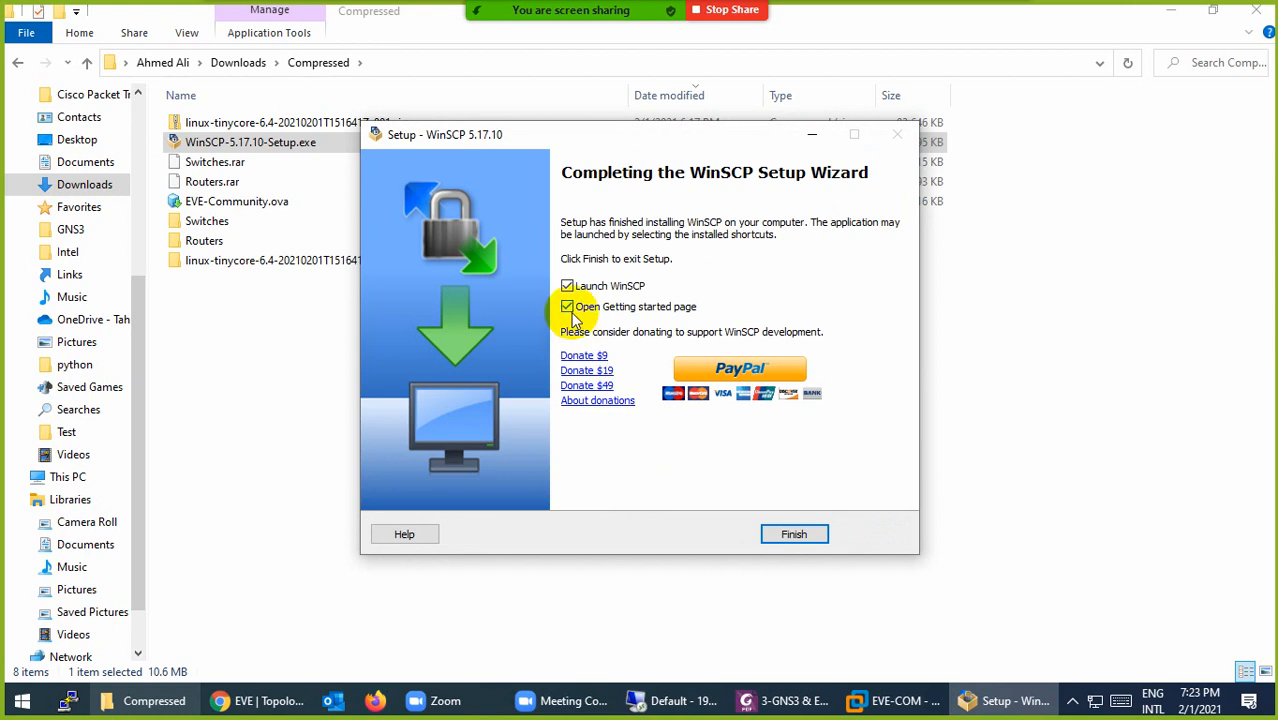
click(570, 308)
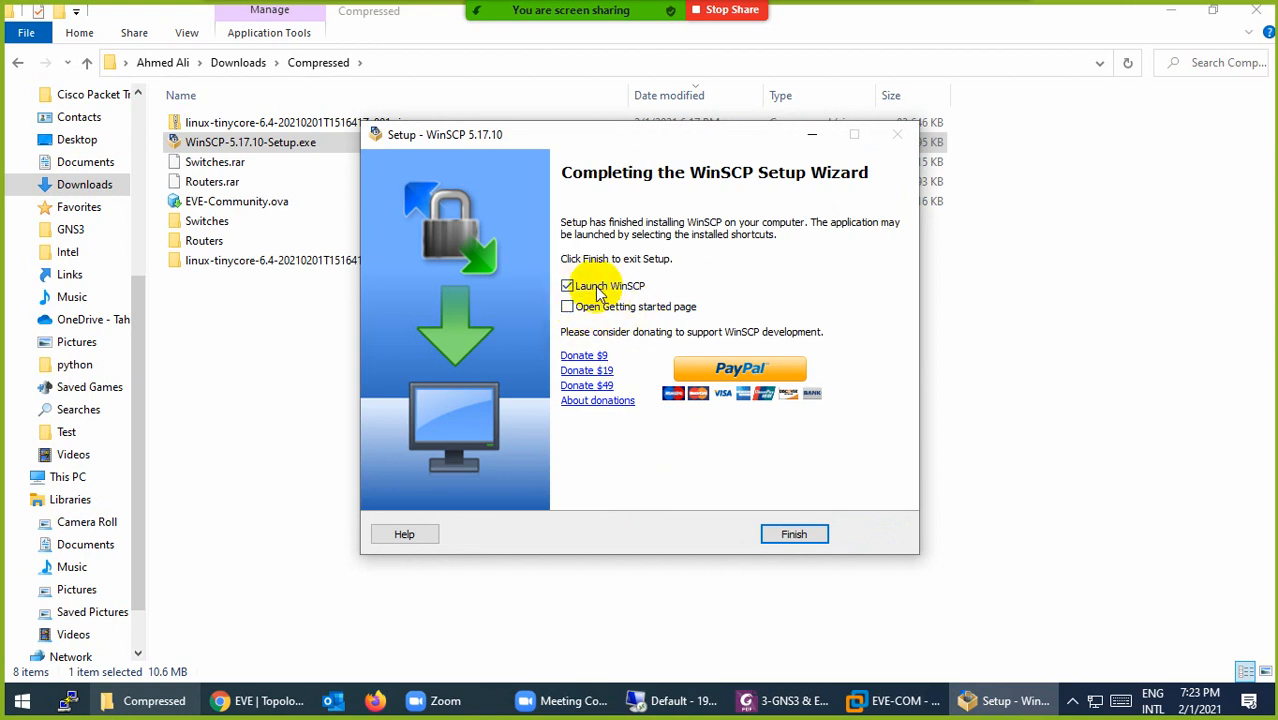
click(792, 533)
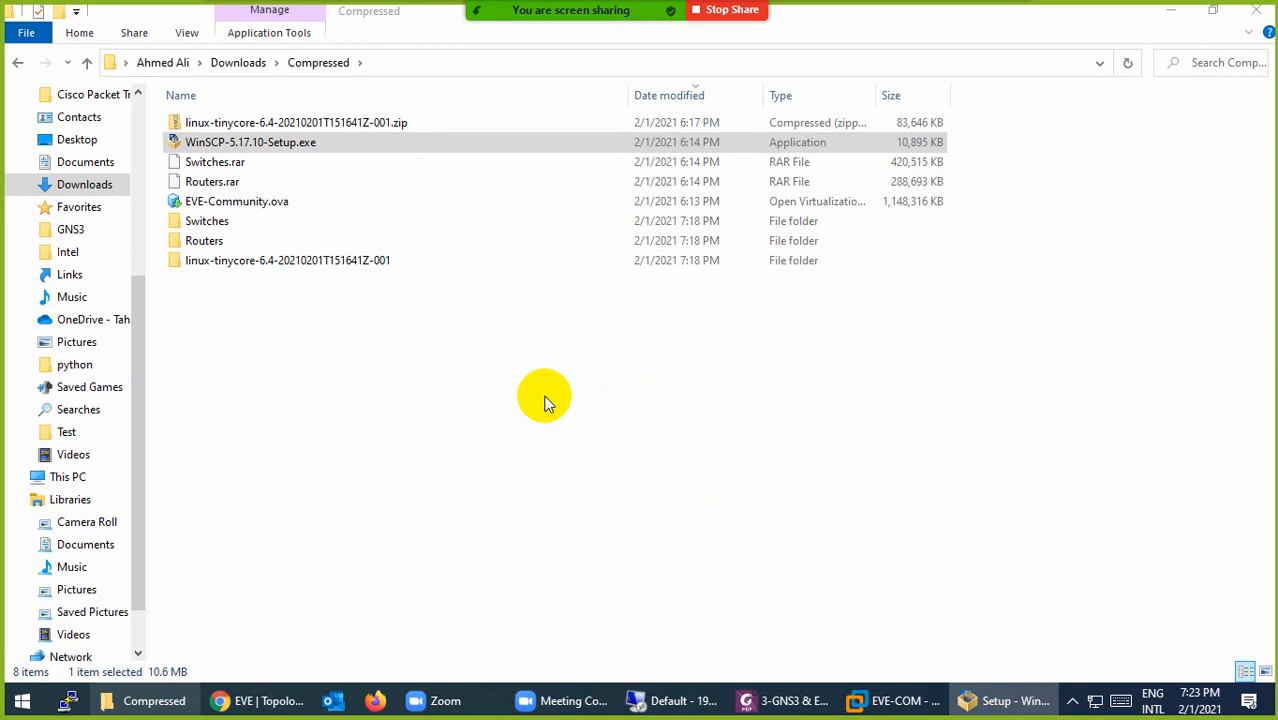
Step: Start a new WinSCP site with host name 192.168.114.156
click(965, 700)
click(516, 262)
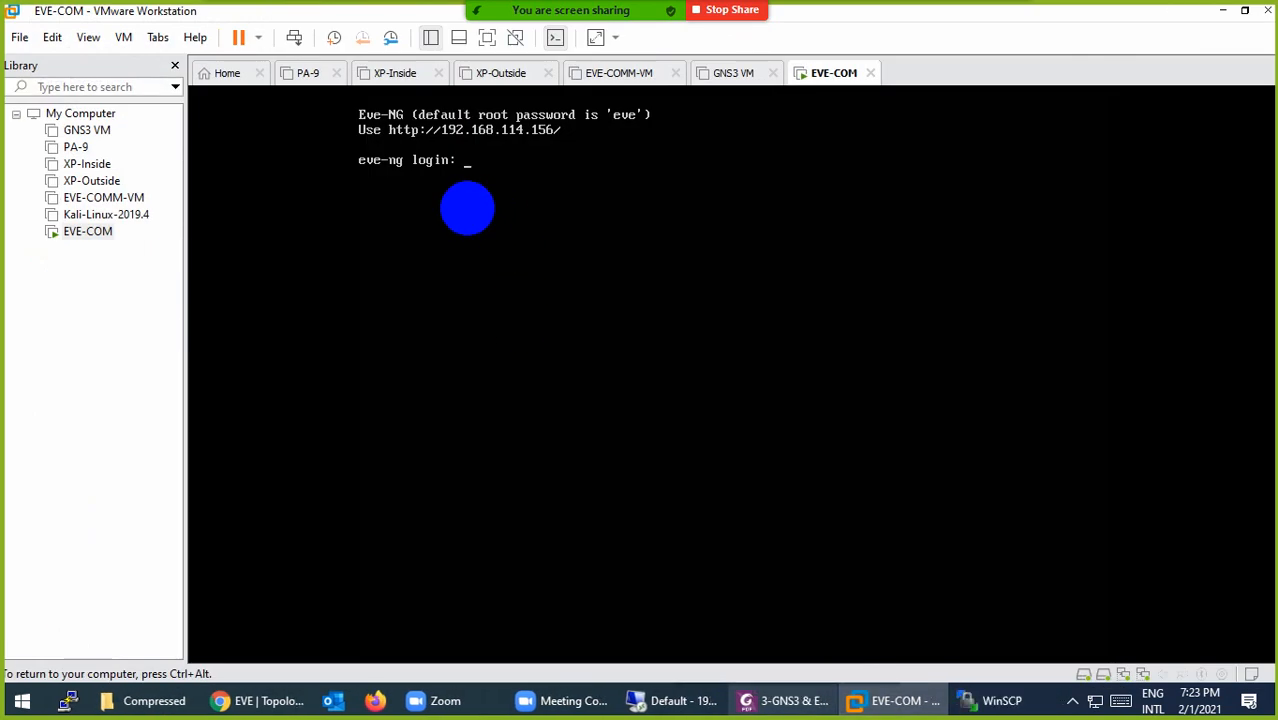
key(ctrl+alt)
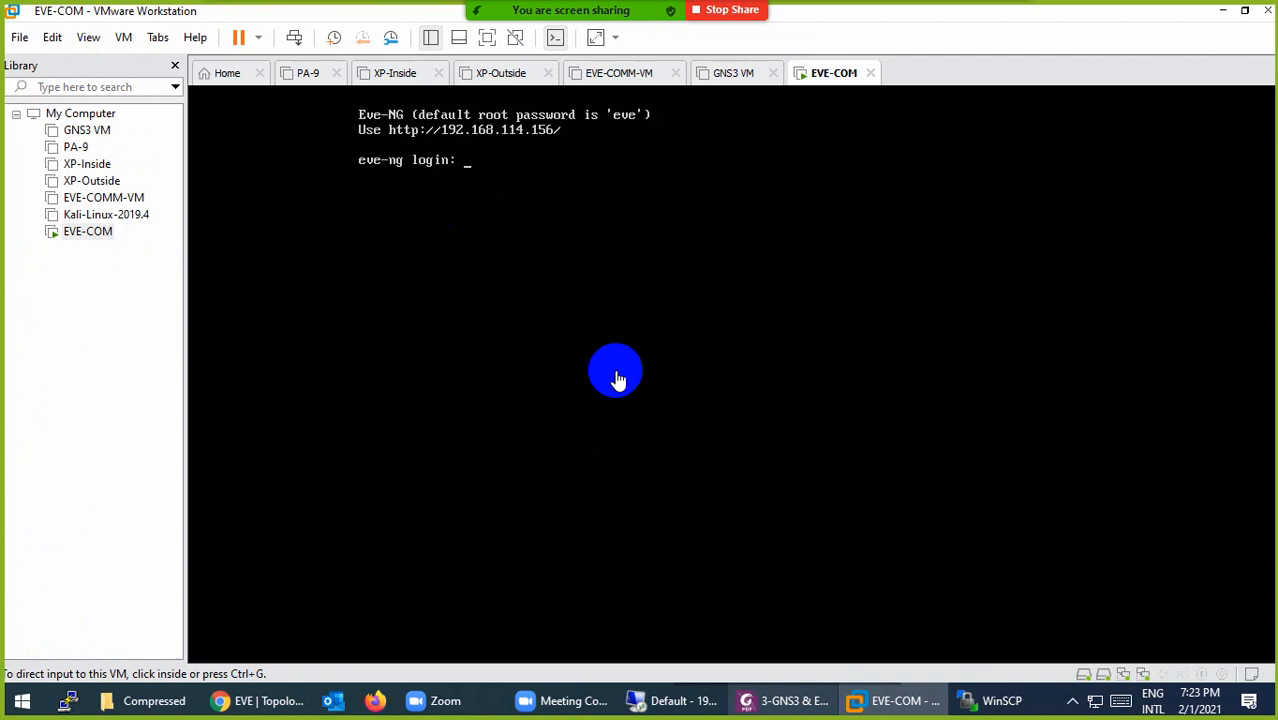
click(998, 700)
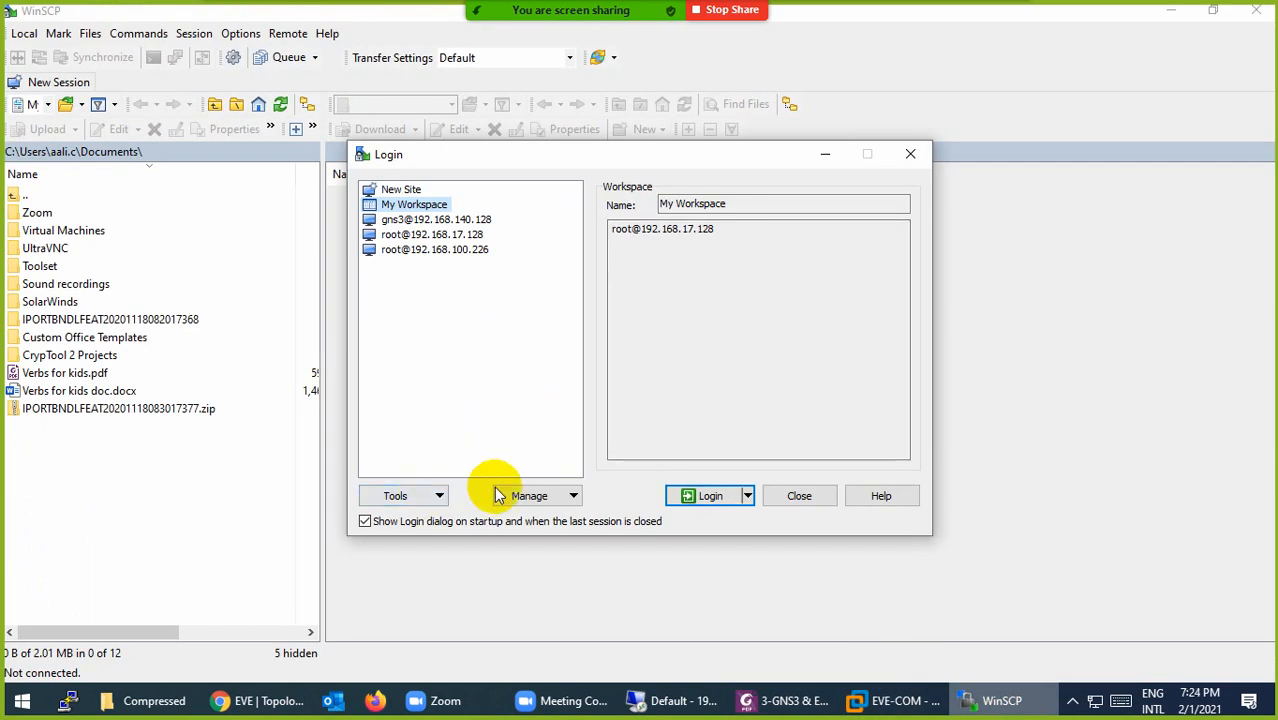
click(400, 189)
click(651, 272)
text(192.168.114)
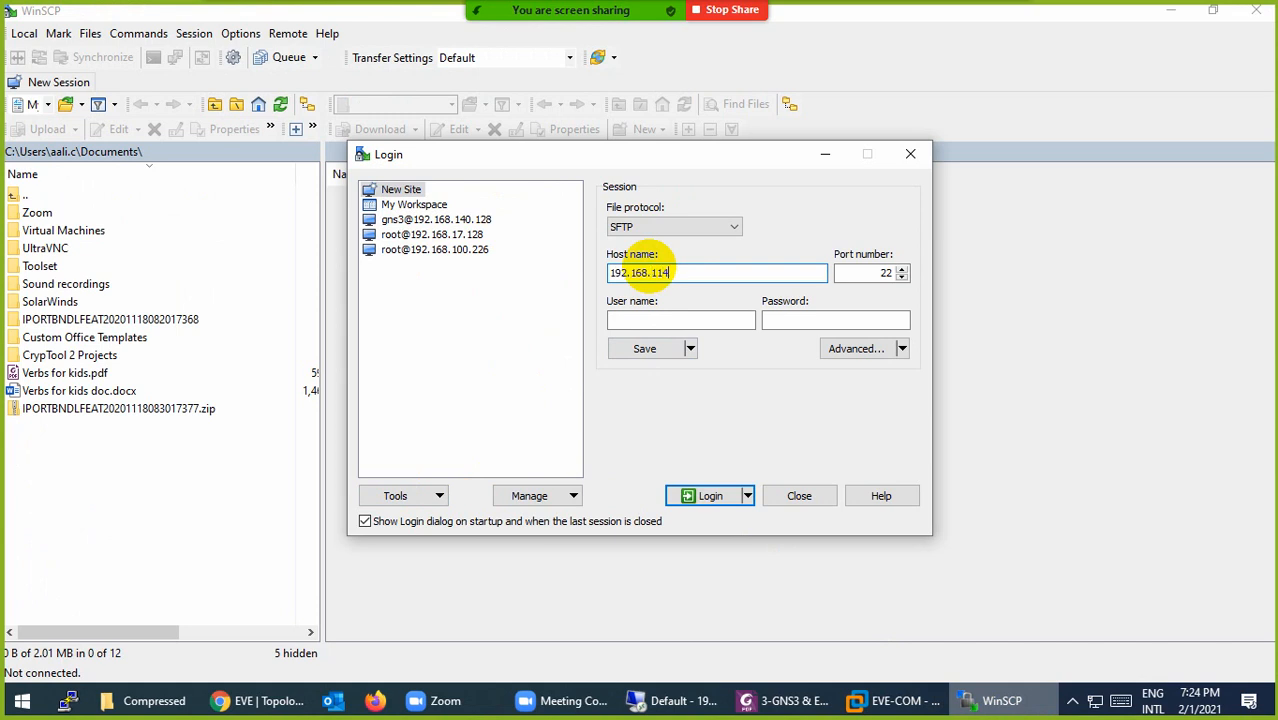
text(.156)
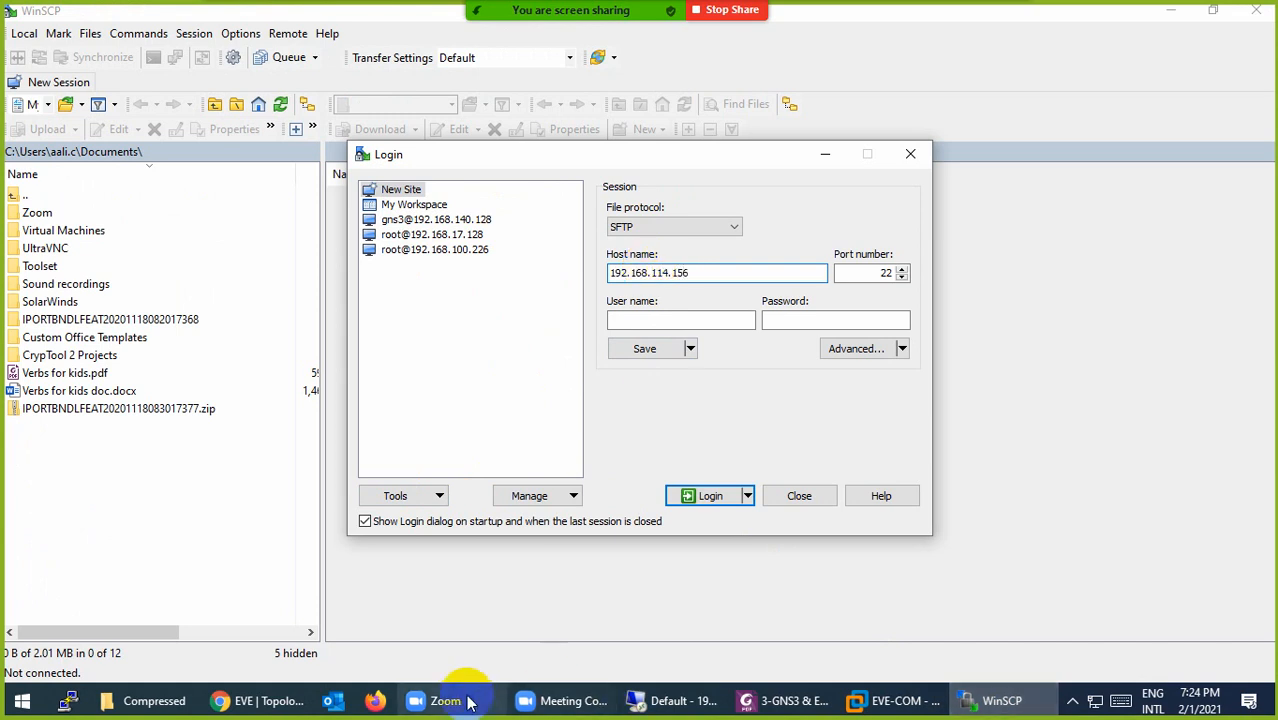
Step: Enter user root and the root password, then save the site with its password stored
click(257, 700)
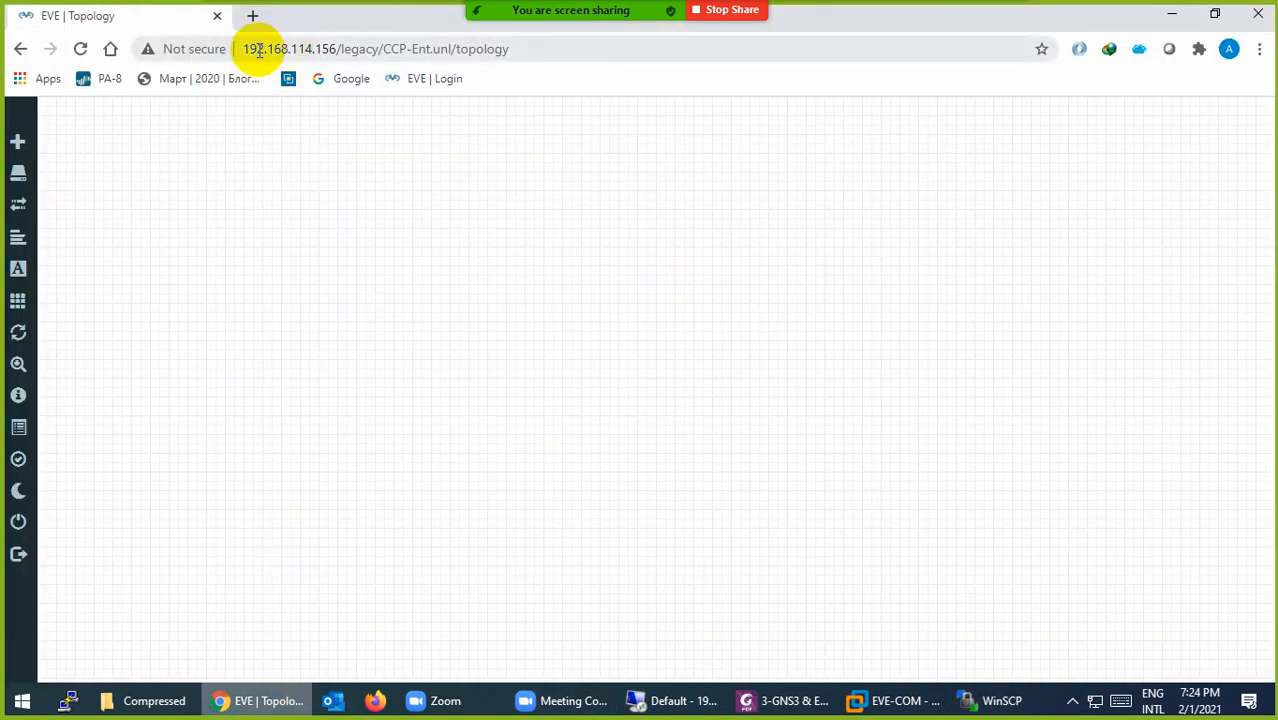
click(858, 703)
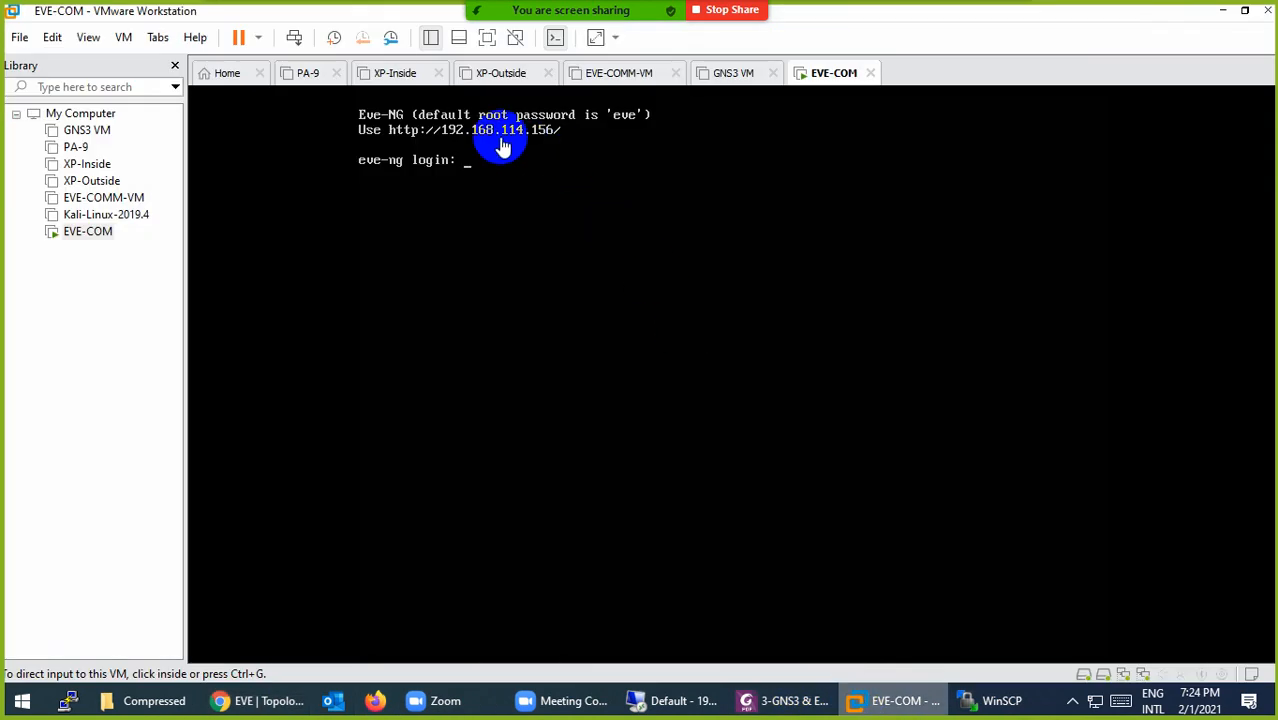
click(884, 700)
click(985, 705)
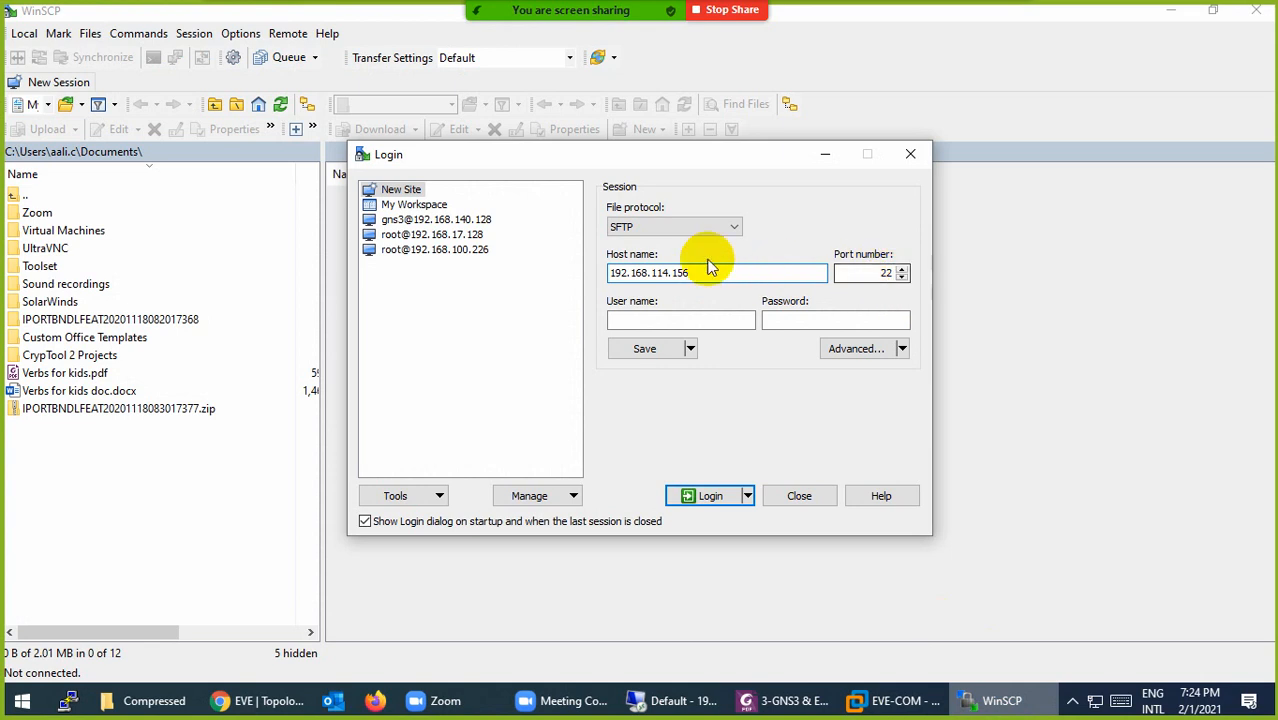
click(659, 318)
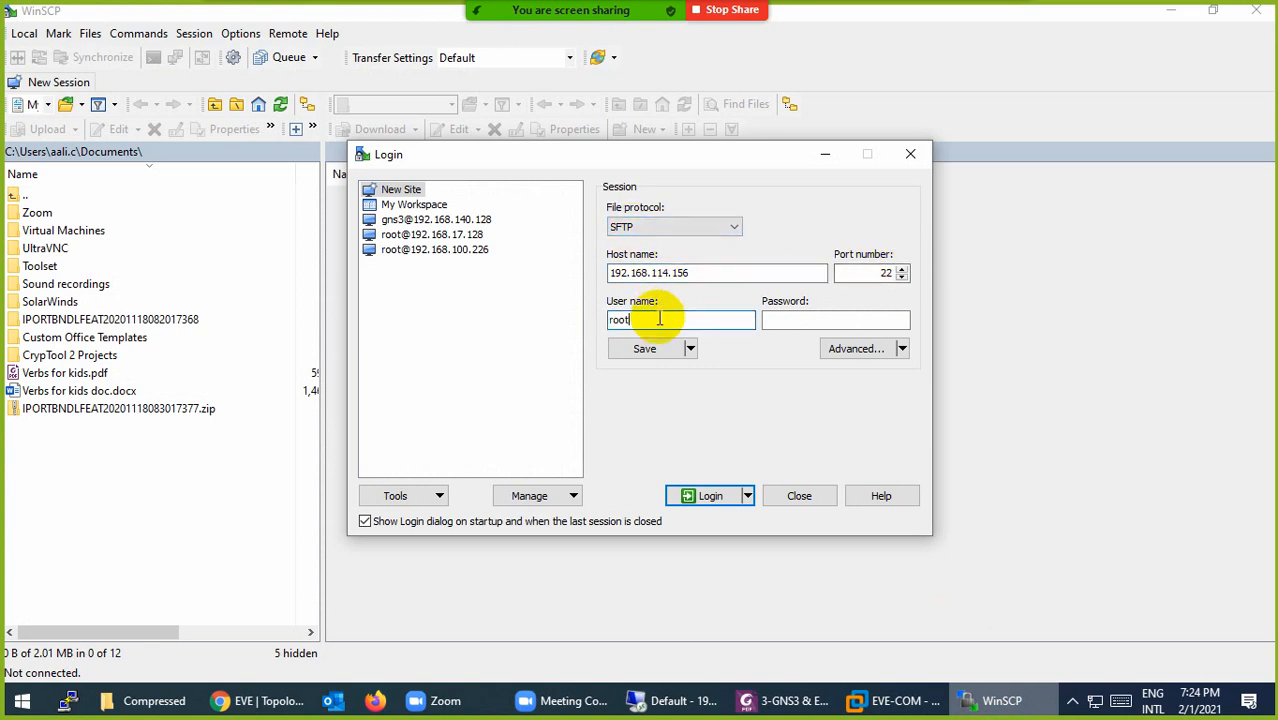
click(893, 700)
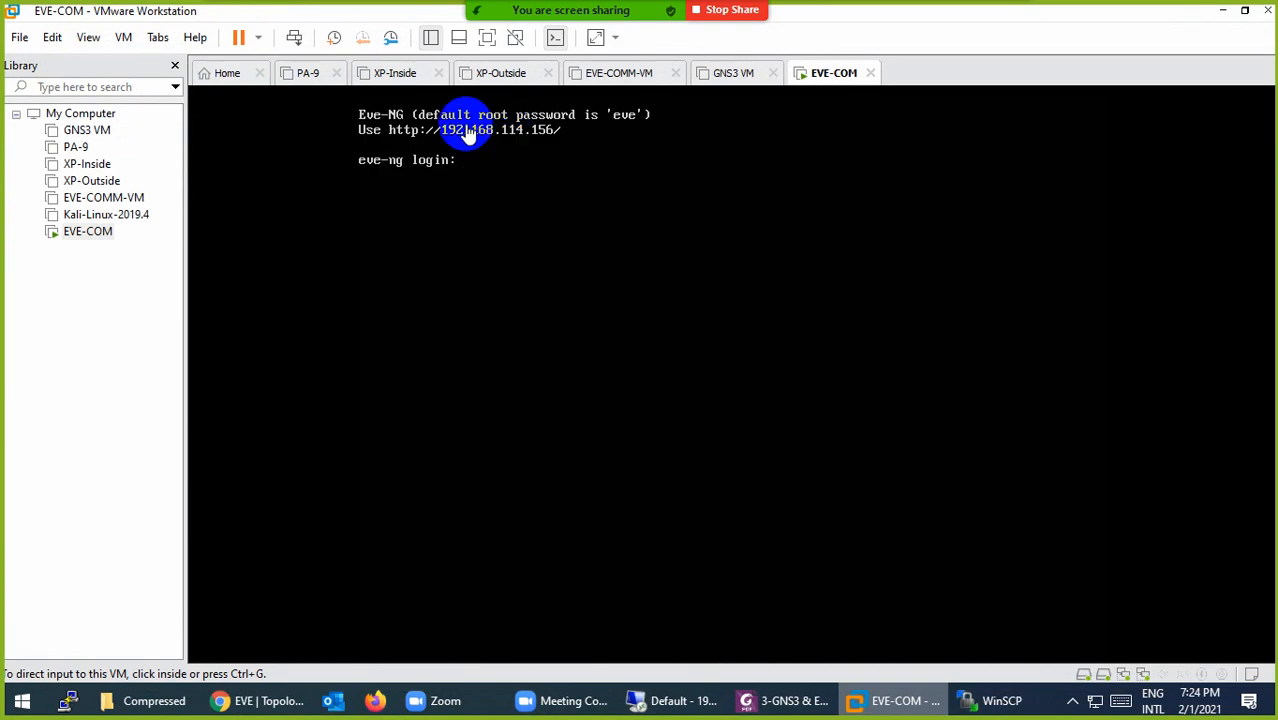
click(876, 714)
click(793, 319)
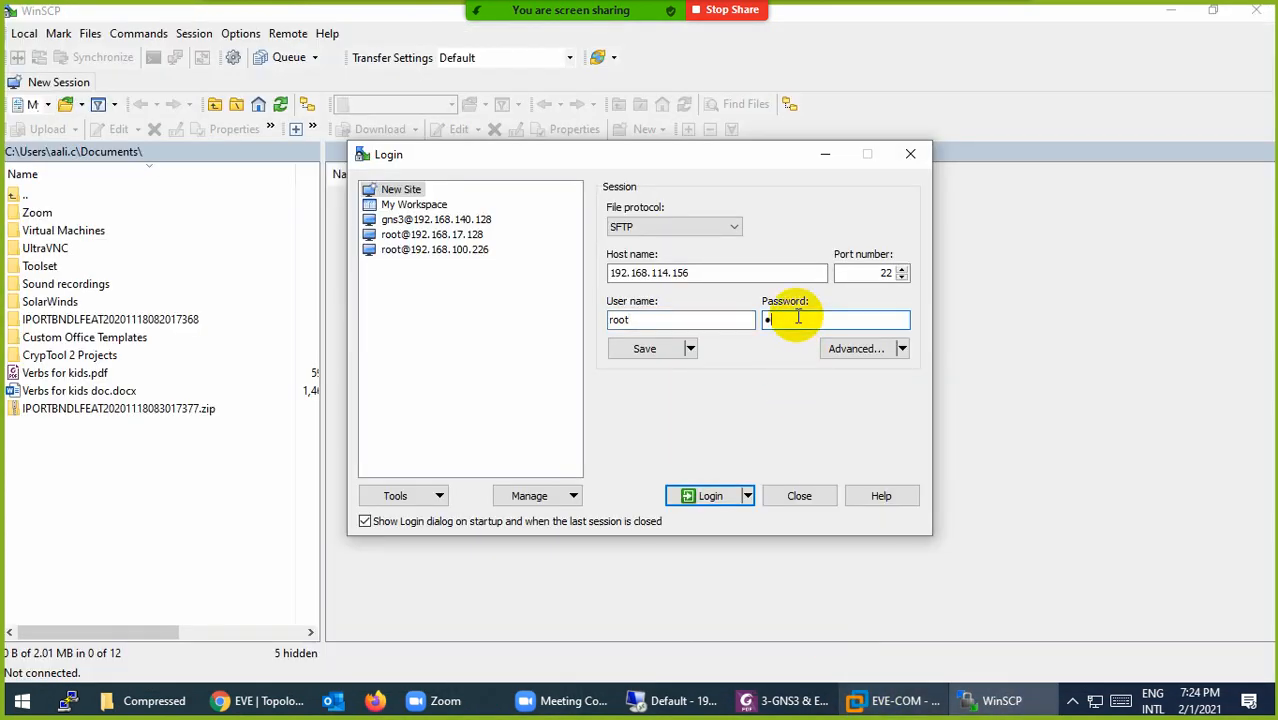
click(637, 350)
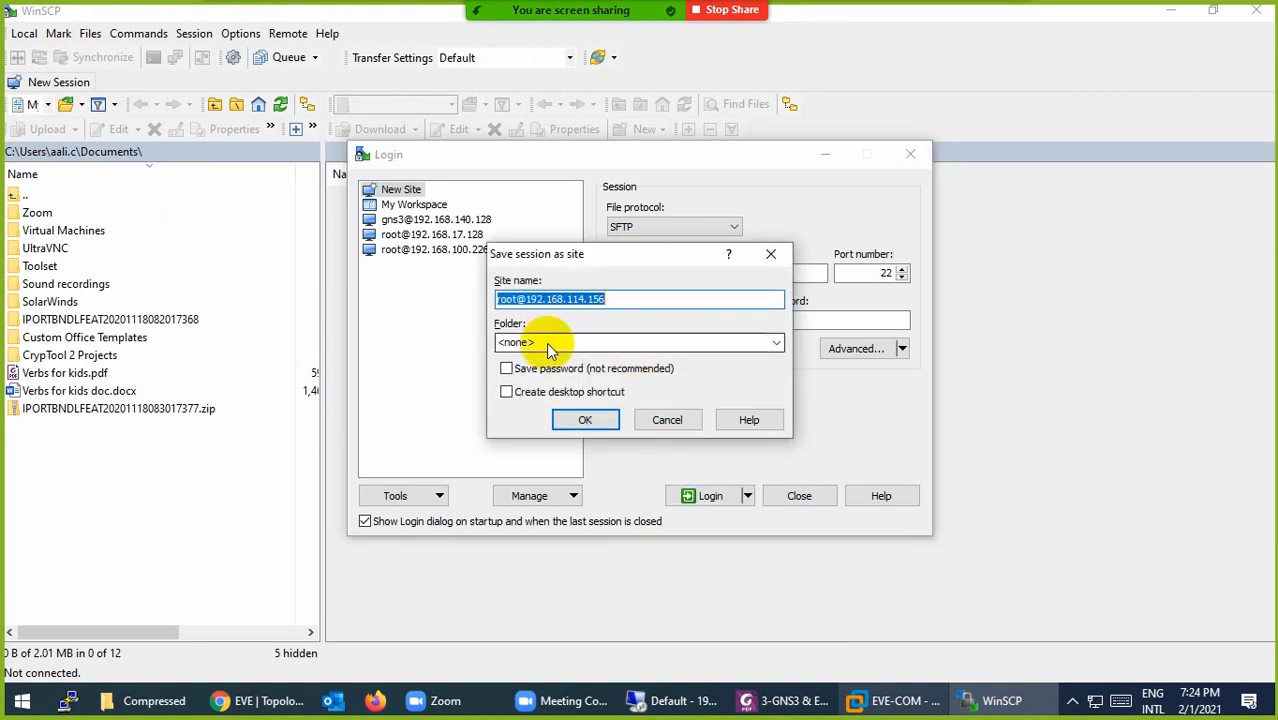
click(507, 369)
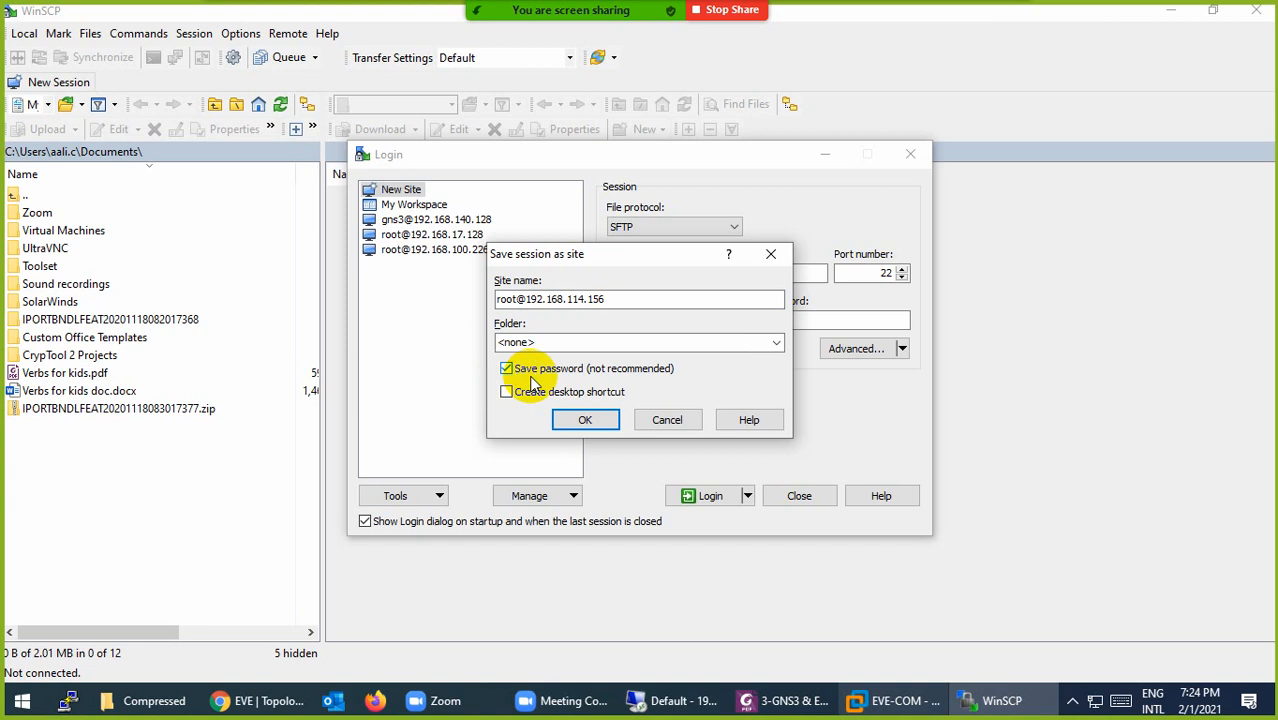
click(577, 420)
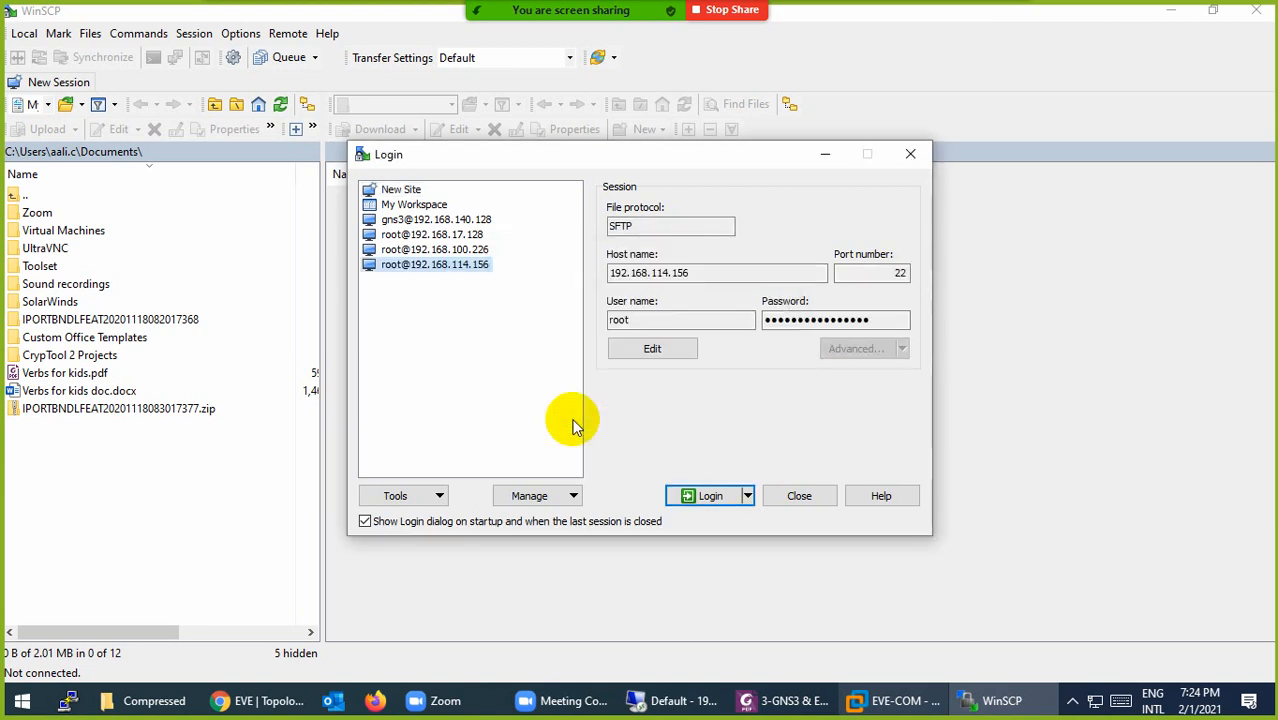
click(700, 495)
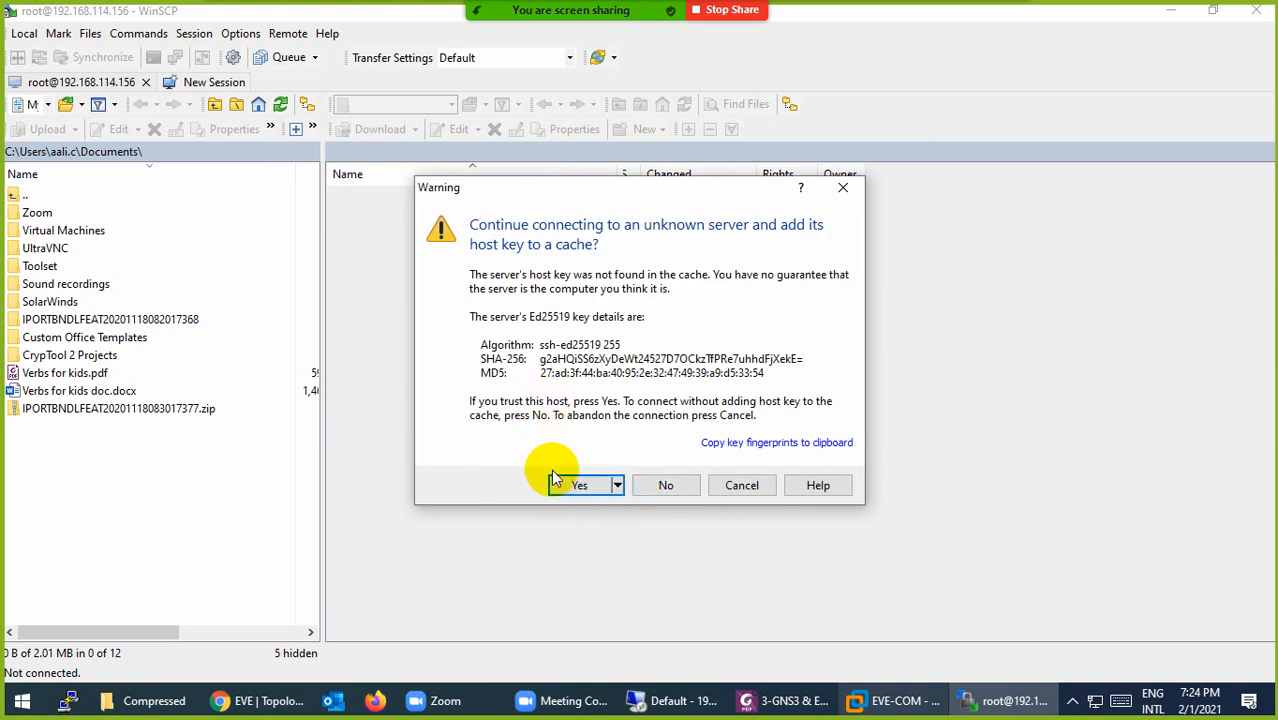
click(576, 485)
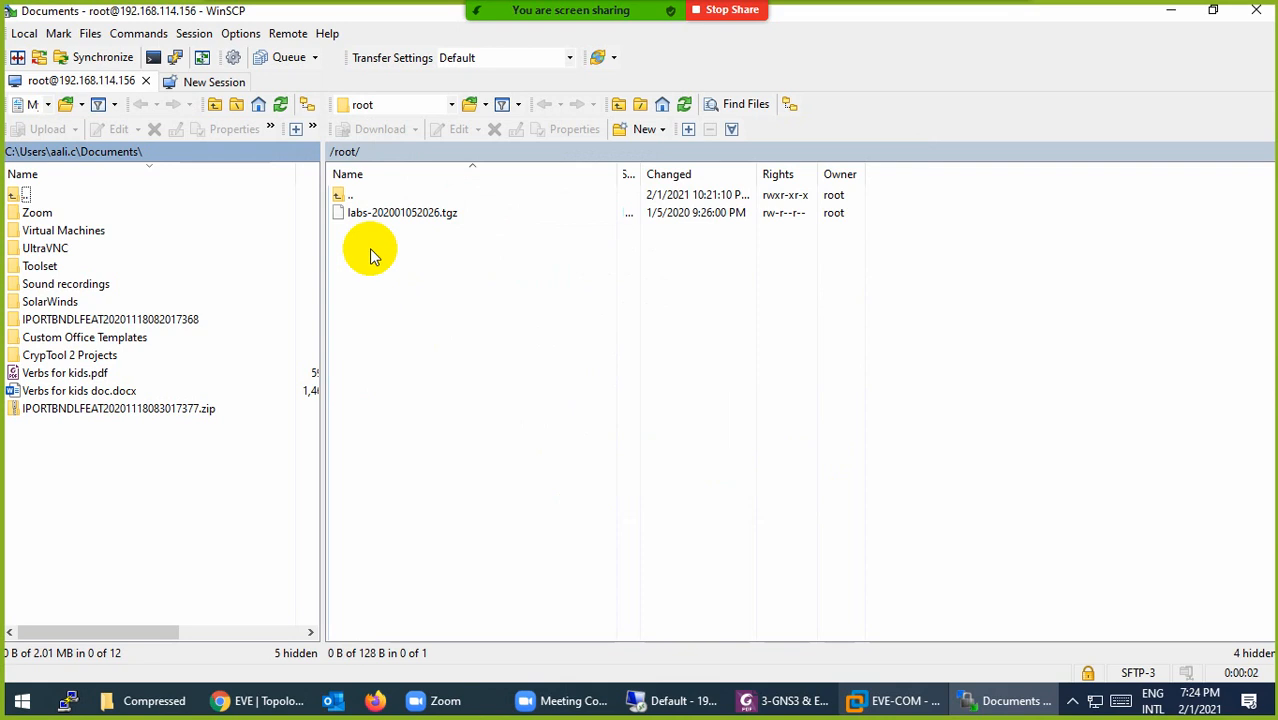
click(882, 705)
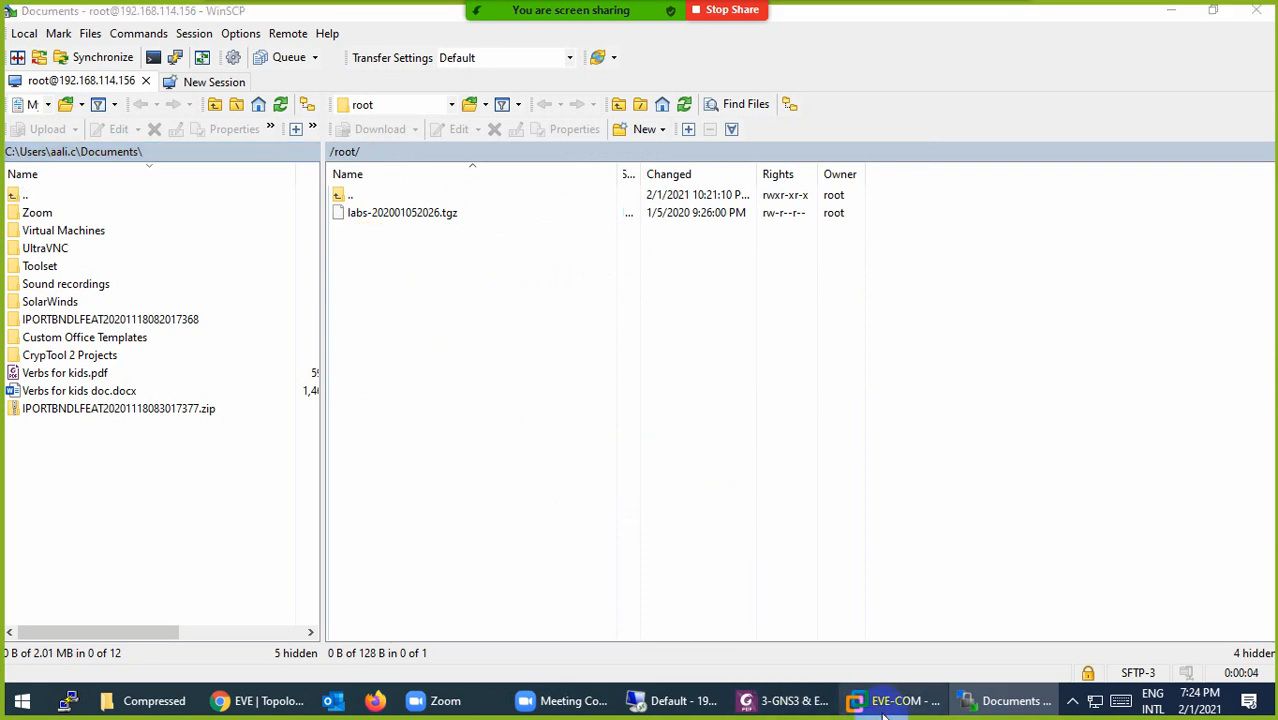
click(588, 298)
click(871, 699)
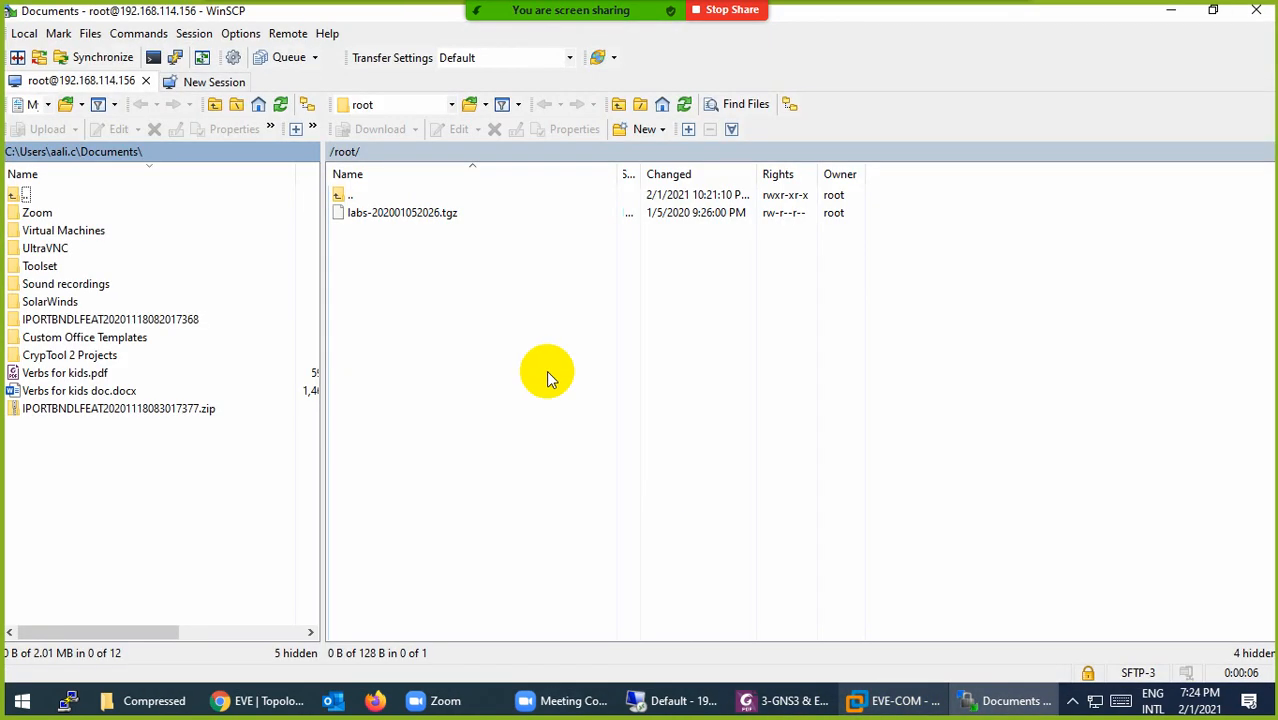
Step: Navigate the remote panel to /opt/unetlab/addons/dynamips/
double_click(338, 199)
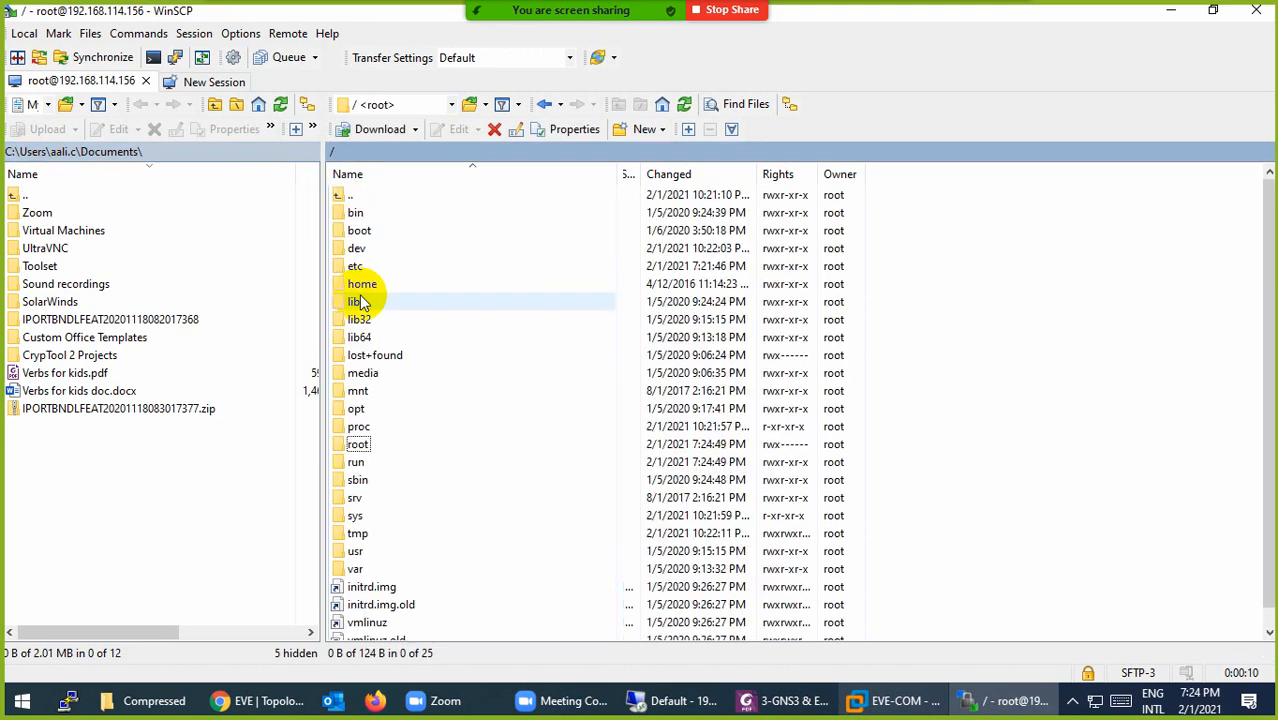
click(343, 411)
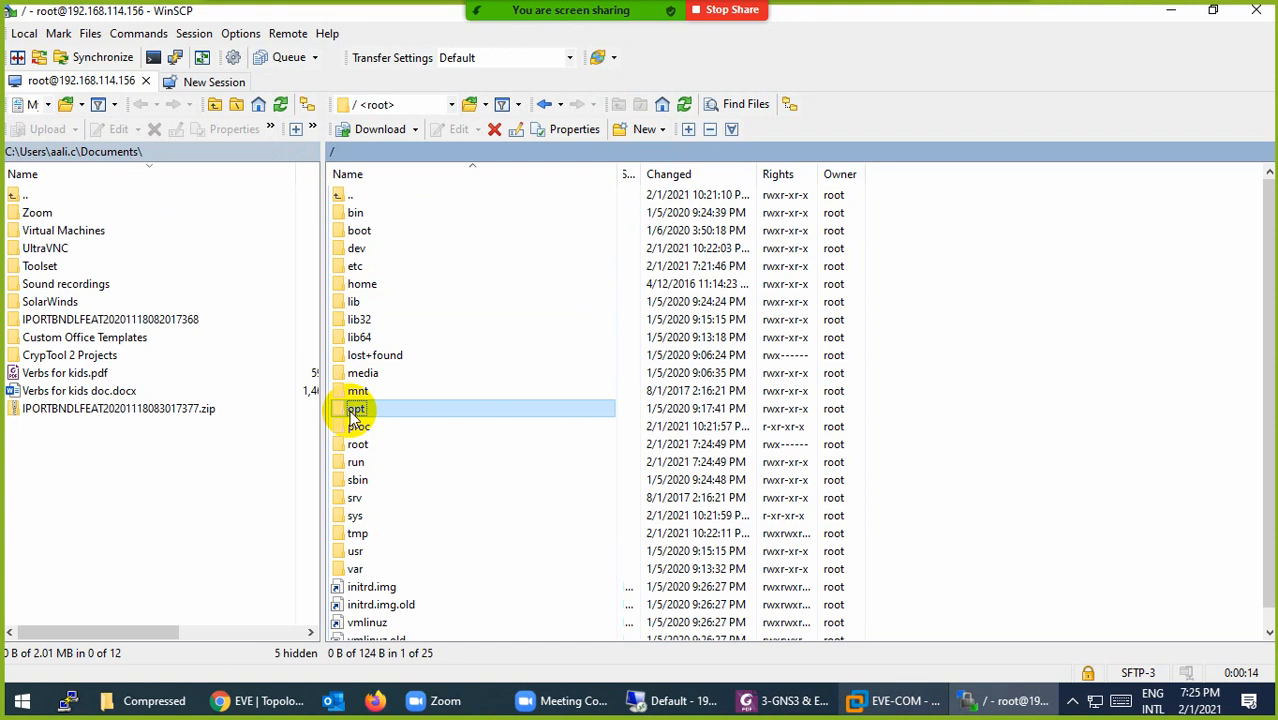
double_click(350, 414)
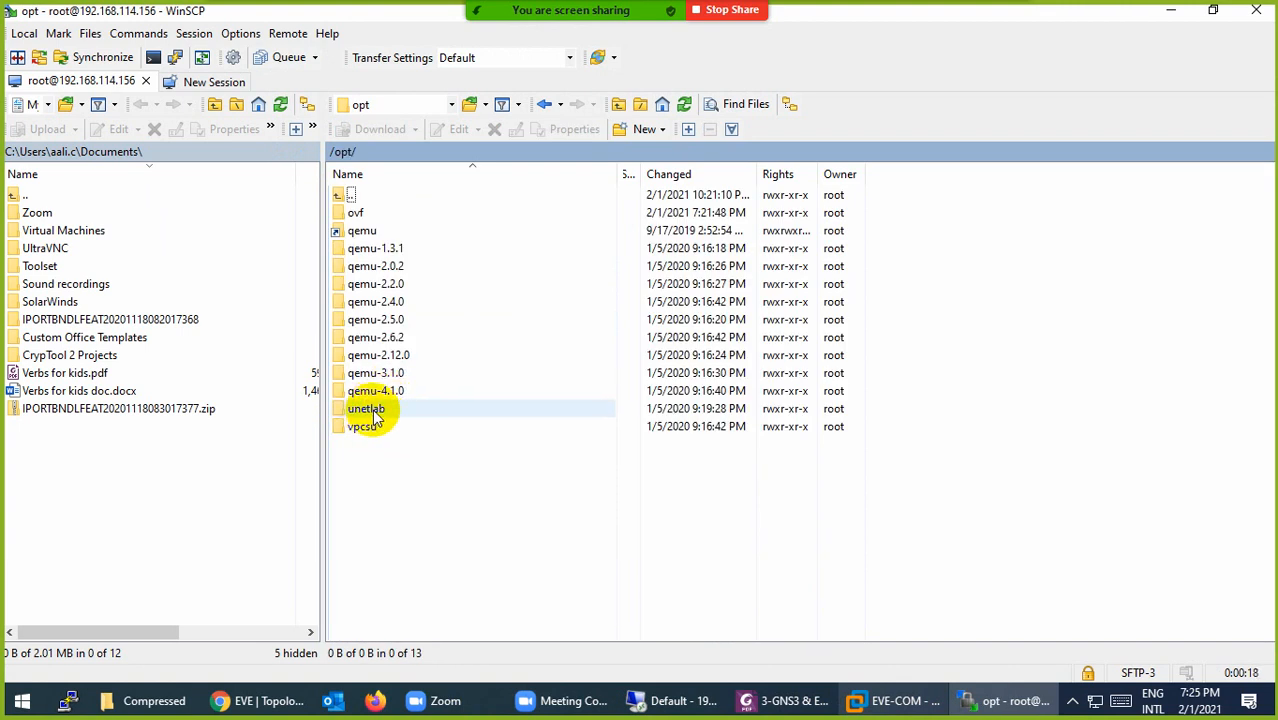
double_click(376, 414)
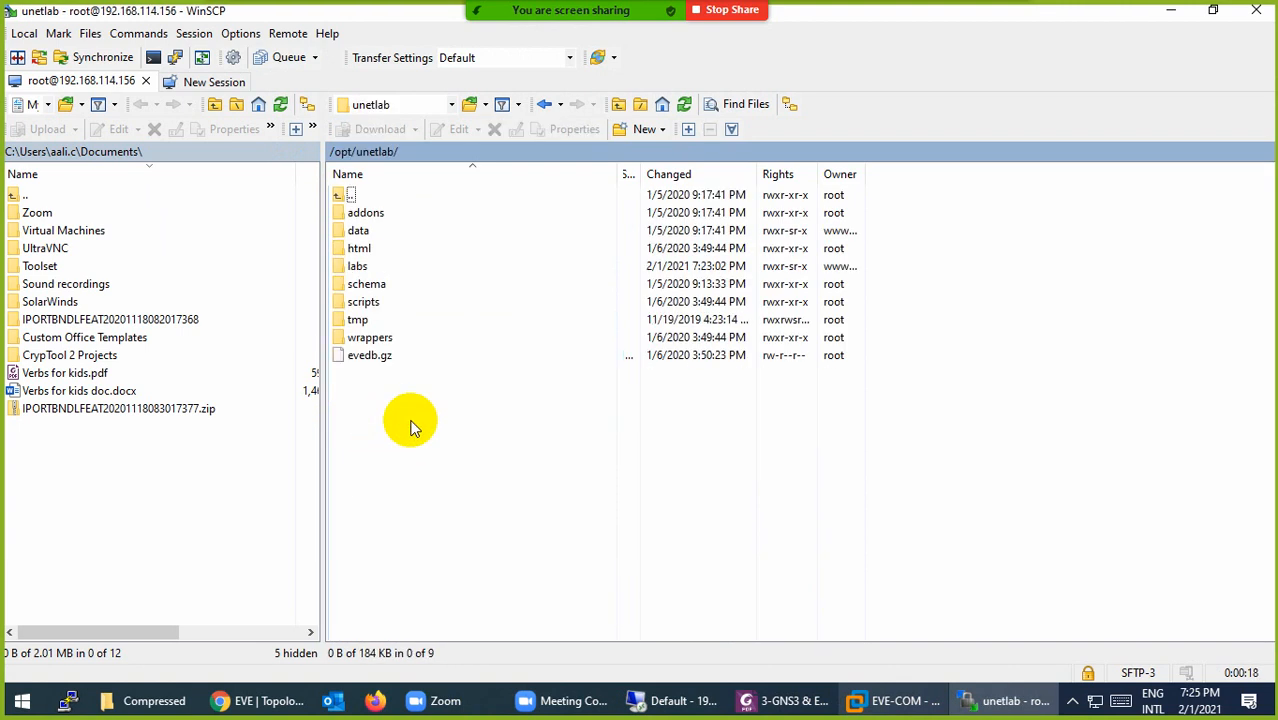
double_click(367, 214)
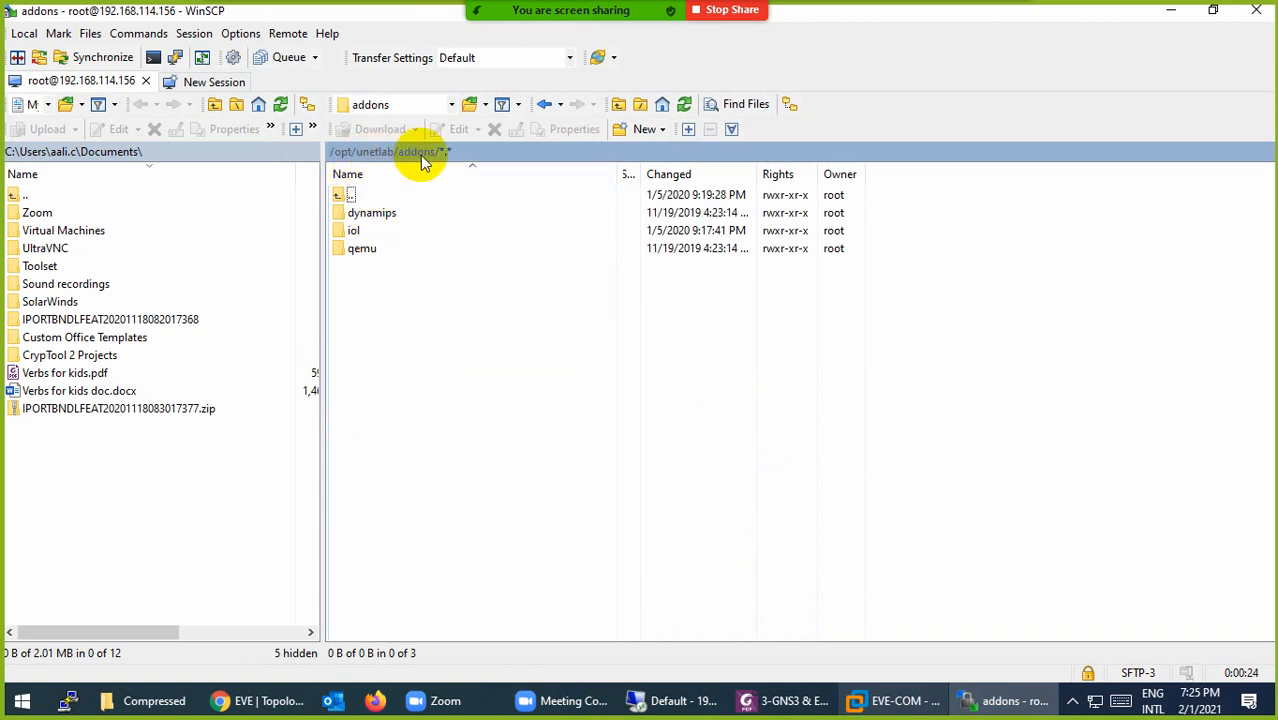
double_click(380, 222)
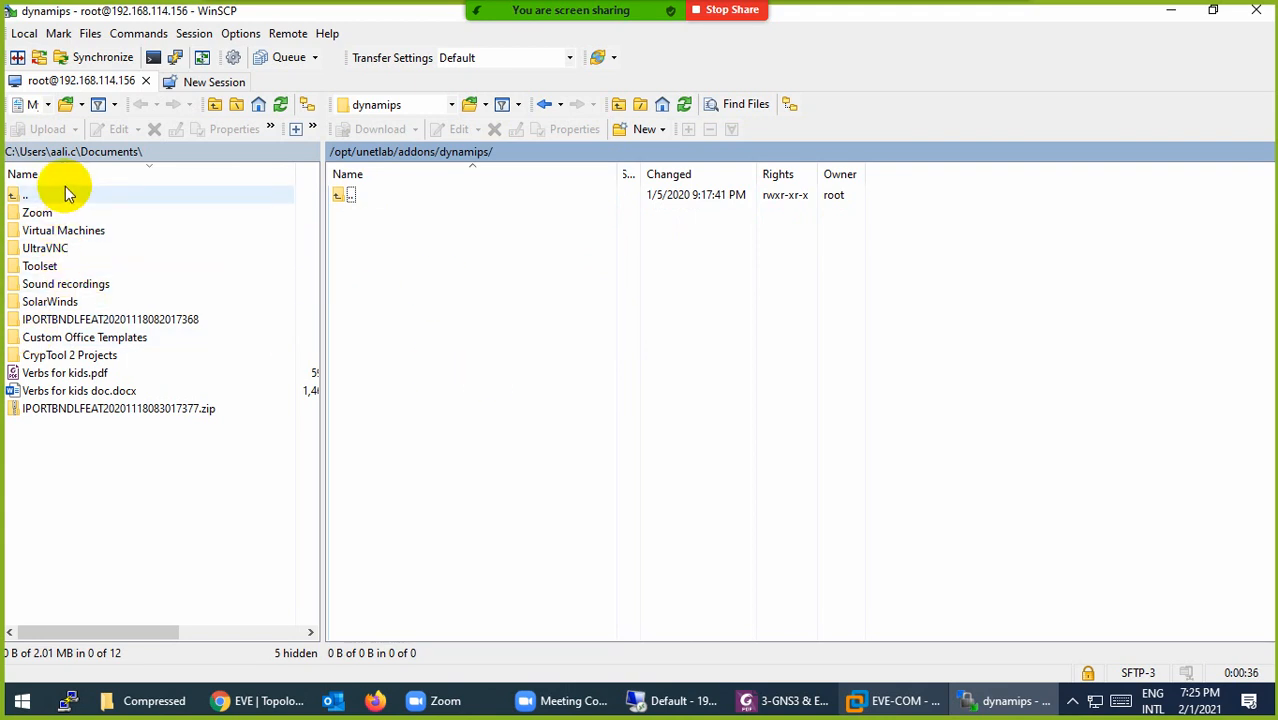
Step: In the local panel, browse to the Downloads\Compressed\Routers folder
double_click(18, 196)
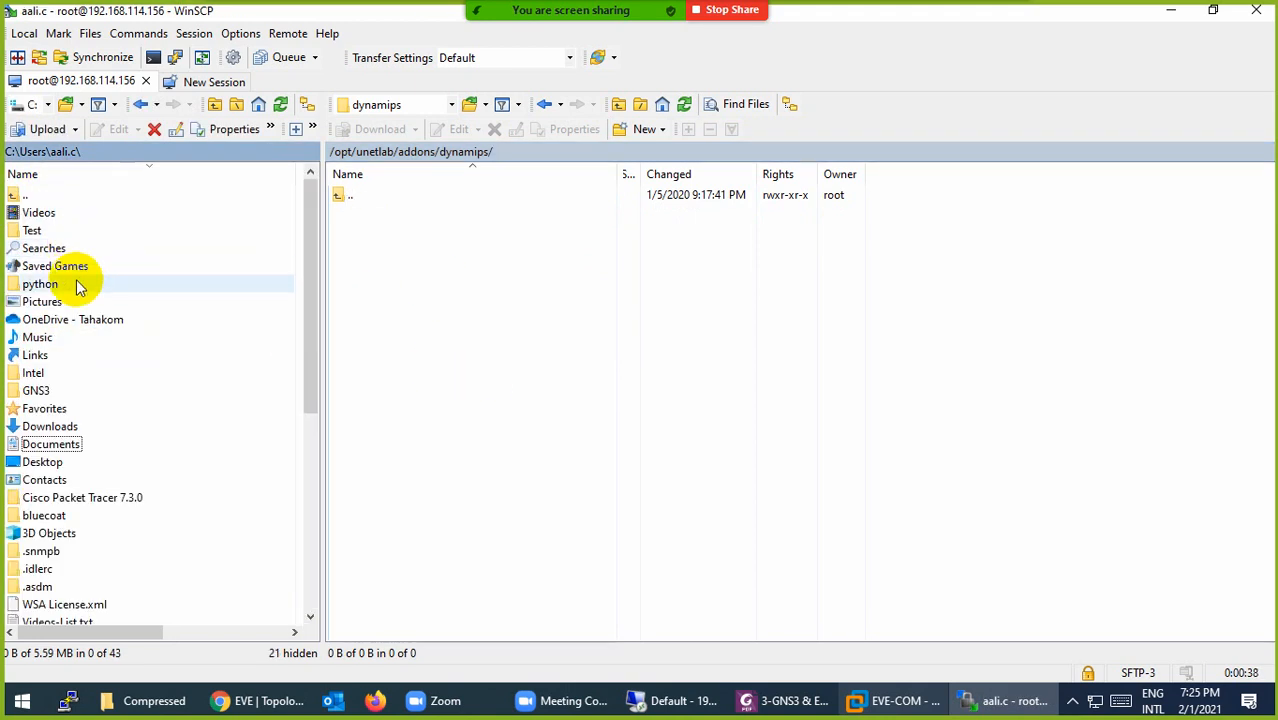
click(64, 428)
double_click(64, 428)
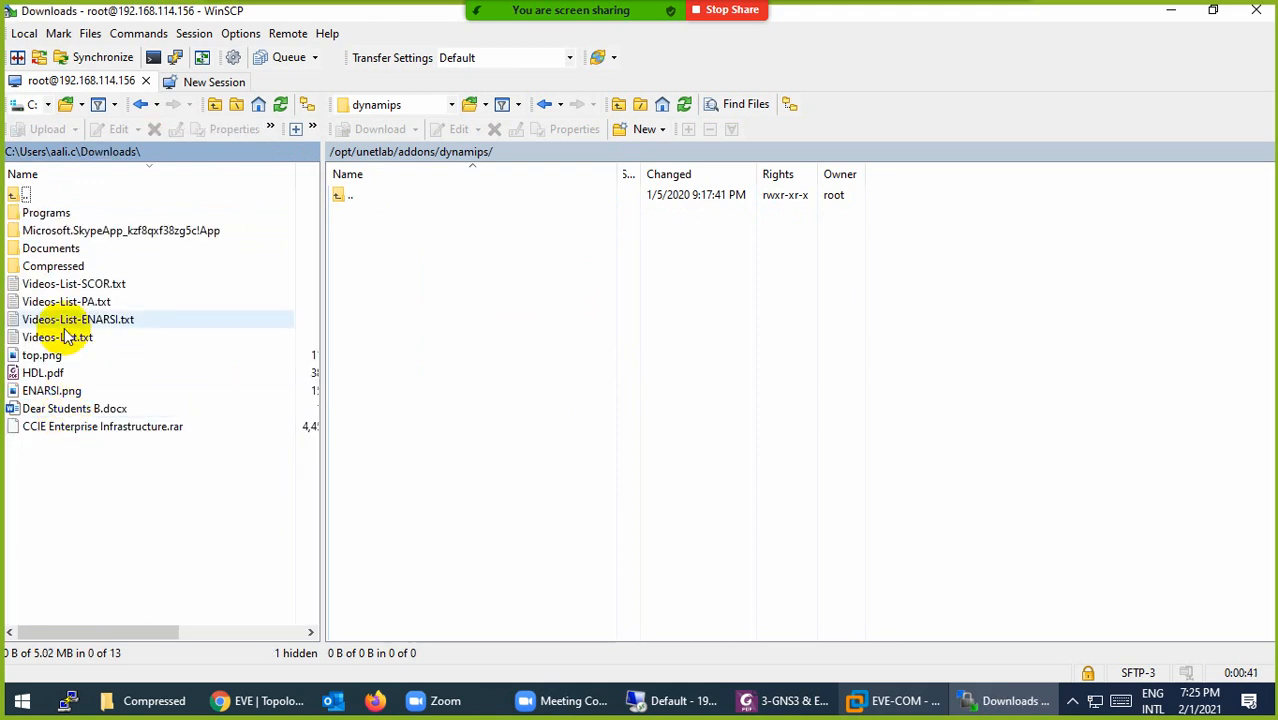
double_click(53, 266)
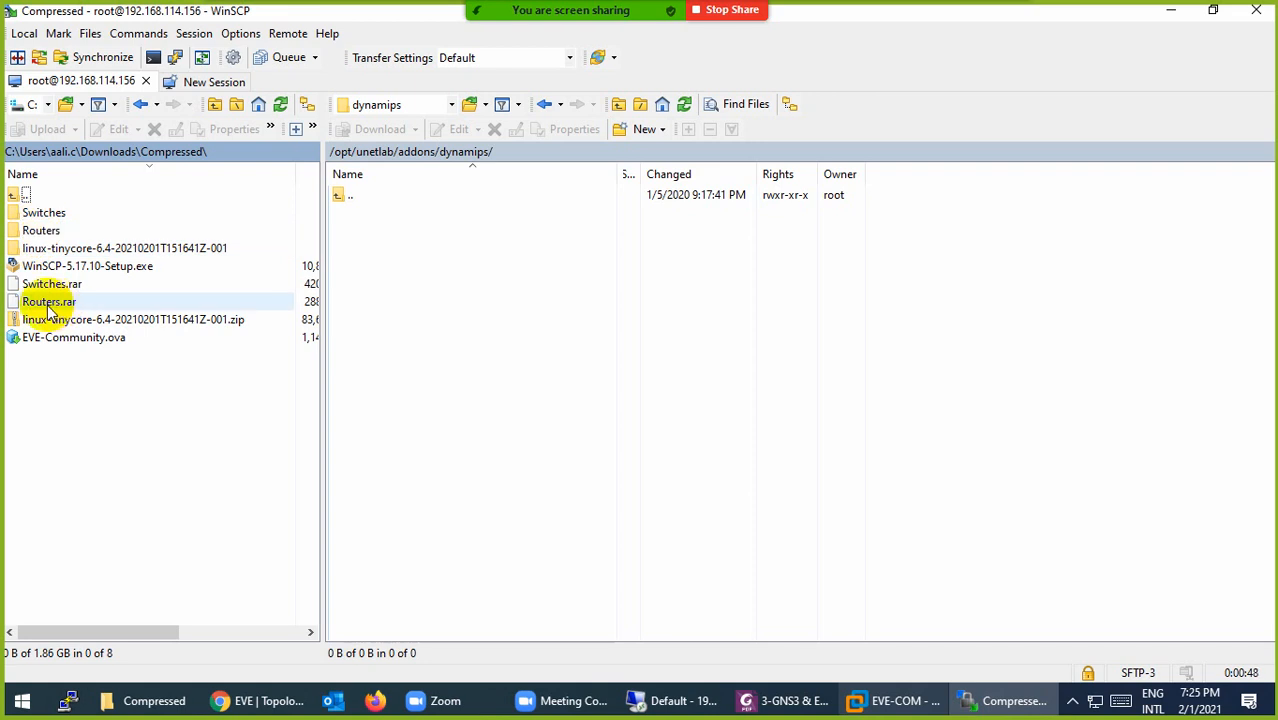
double_click(41, 230)
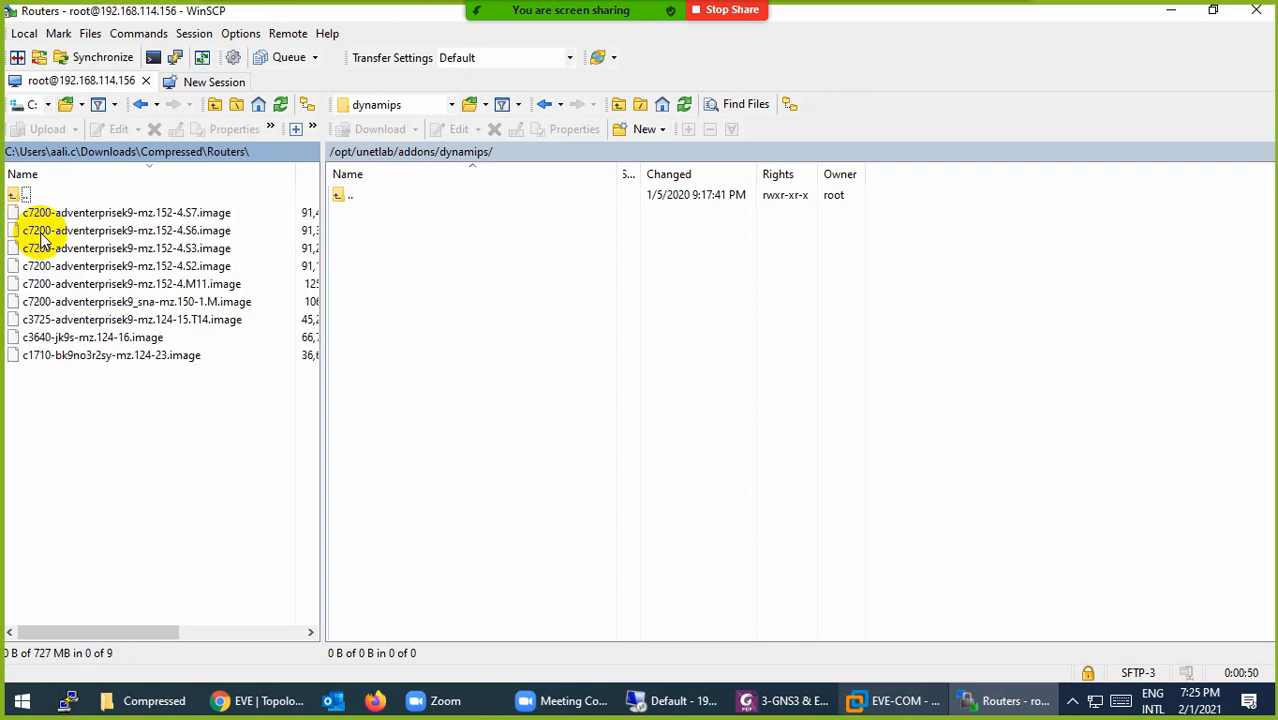
Step: Delete the c1710-bk9no3r2sy-mz.124-23 image and upload the remaining eight images to dynamips
click(62, 357)
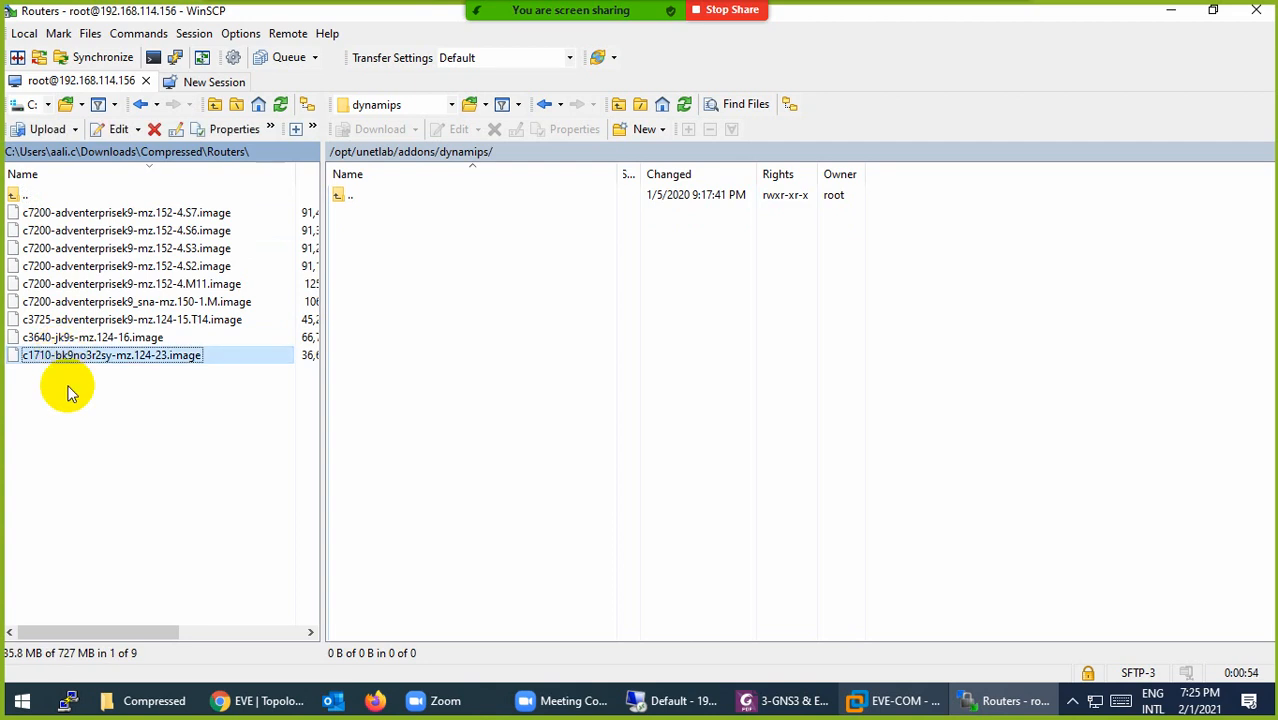
key(Delete)
click(660, 386)
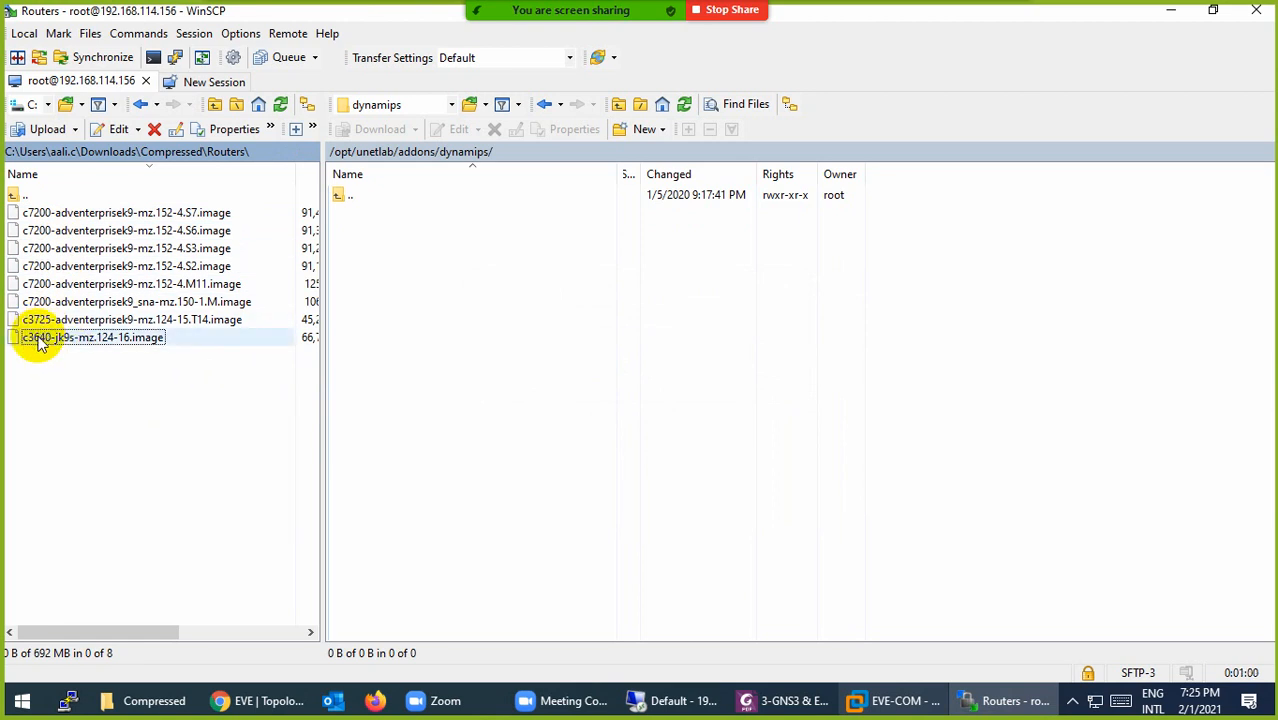
drag(179, 415, 50, 210)
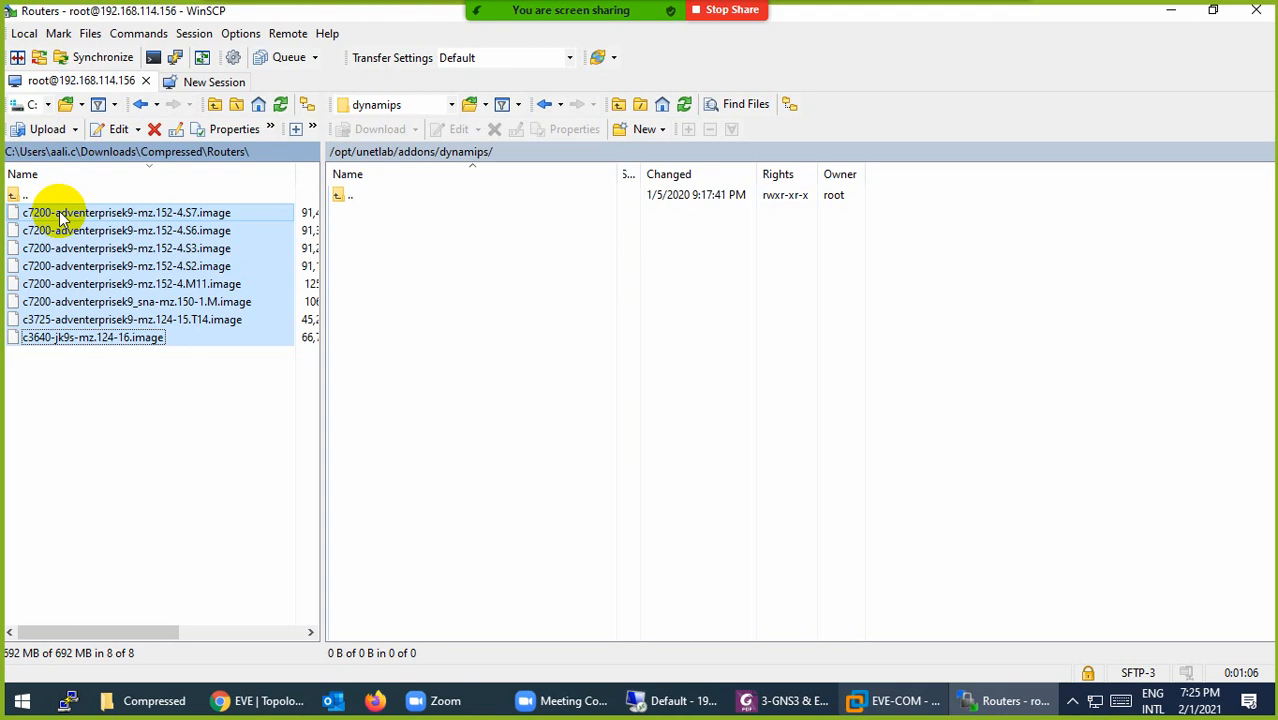
drag(60, 218, 456, 165)
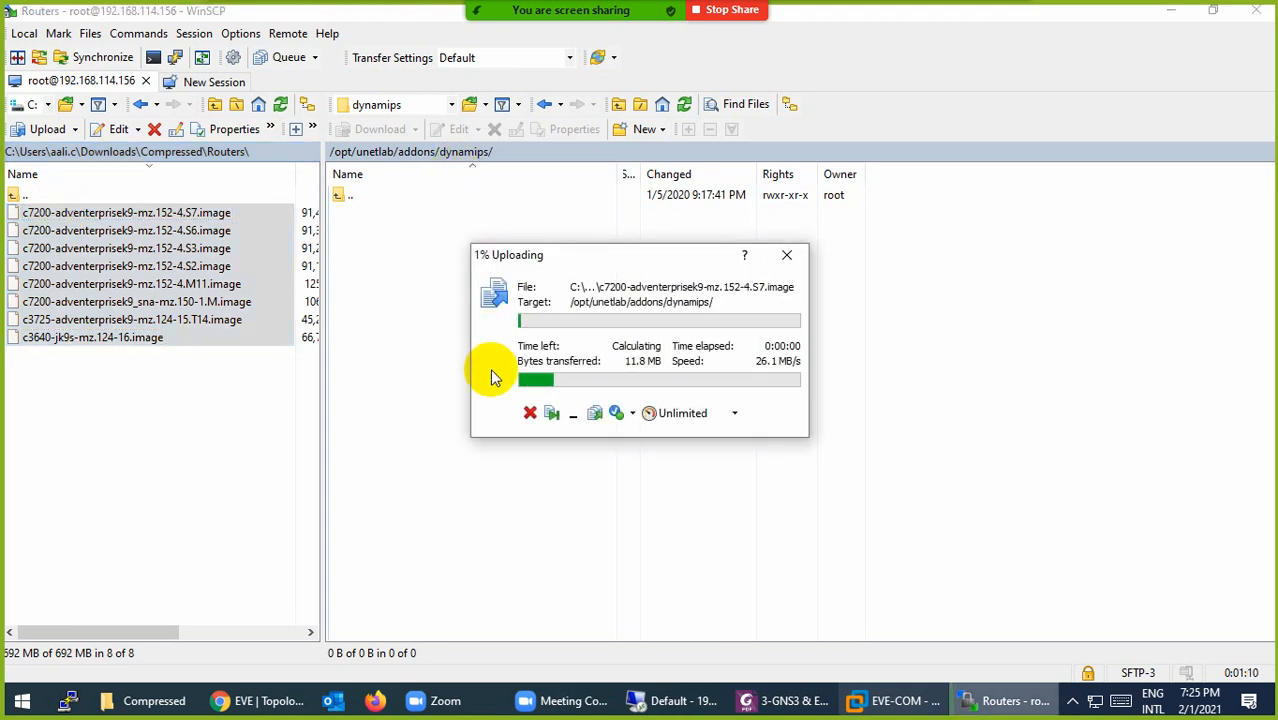
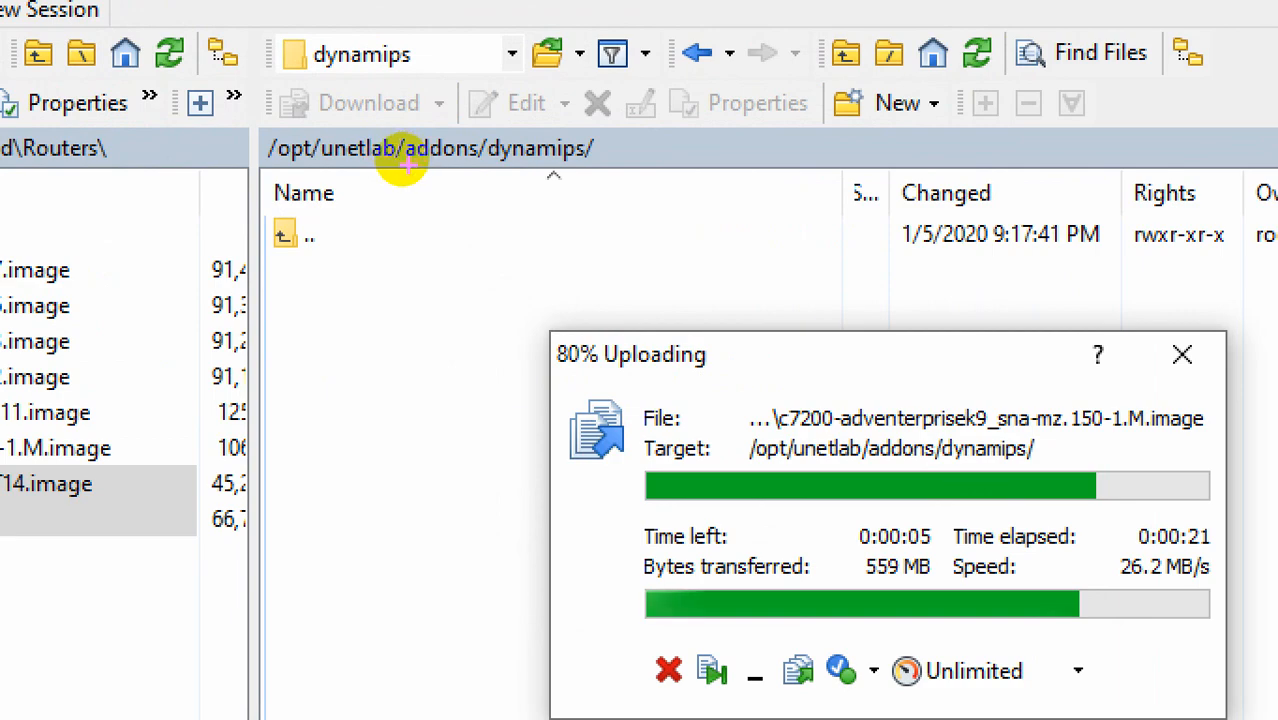
Step: Let the router image upload finish, then go up to the server's /opt/unetlab/addons folder
drag(398, 160, 492, 167)
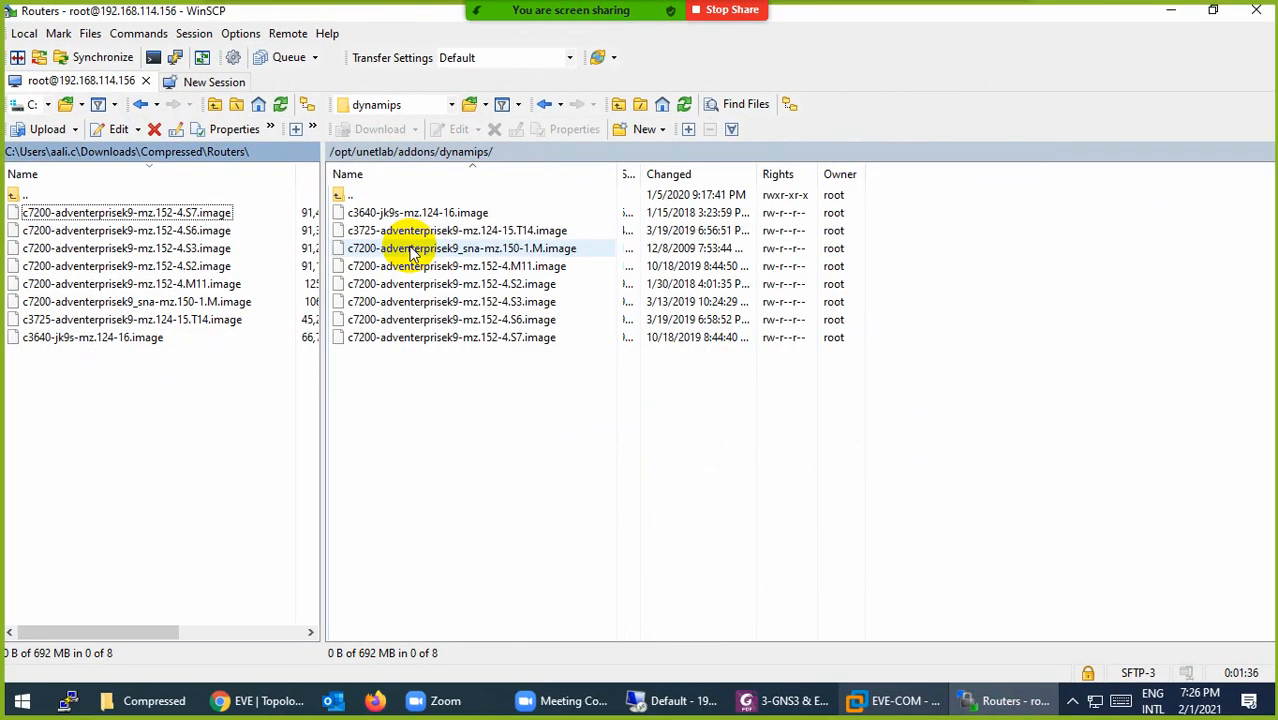
double_click(340, 196)
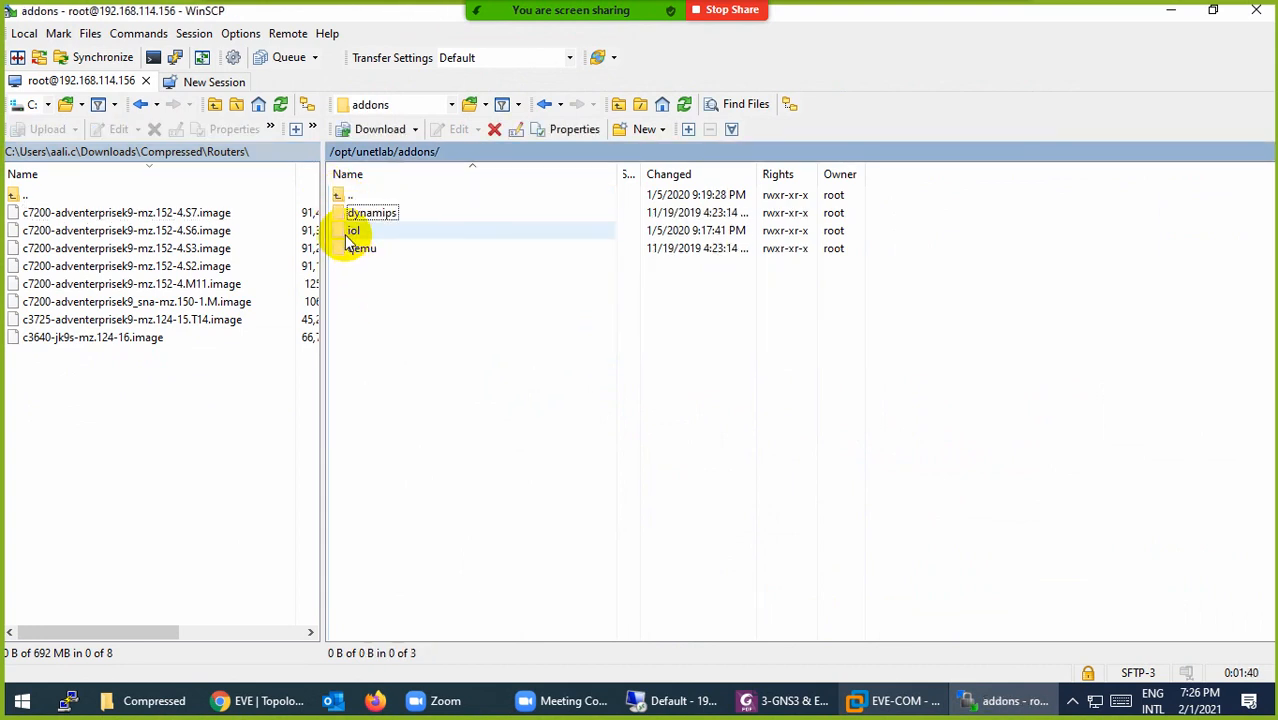
Step: Open /opt/unetlab/addons/iol/bin on the server and select all twelve local Switches image files
double_click(350, 232)
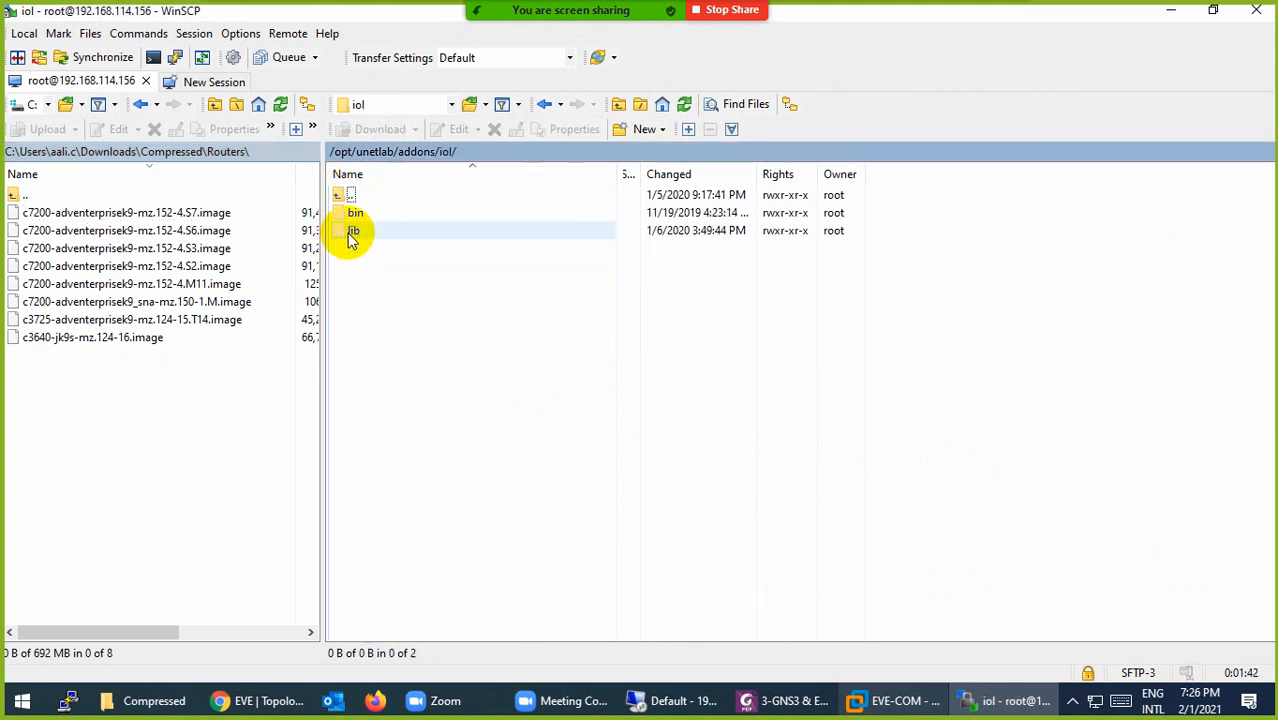
double_click(342, 211)
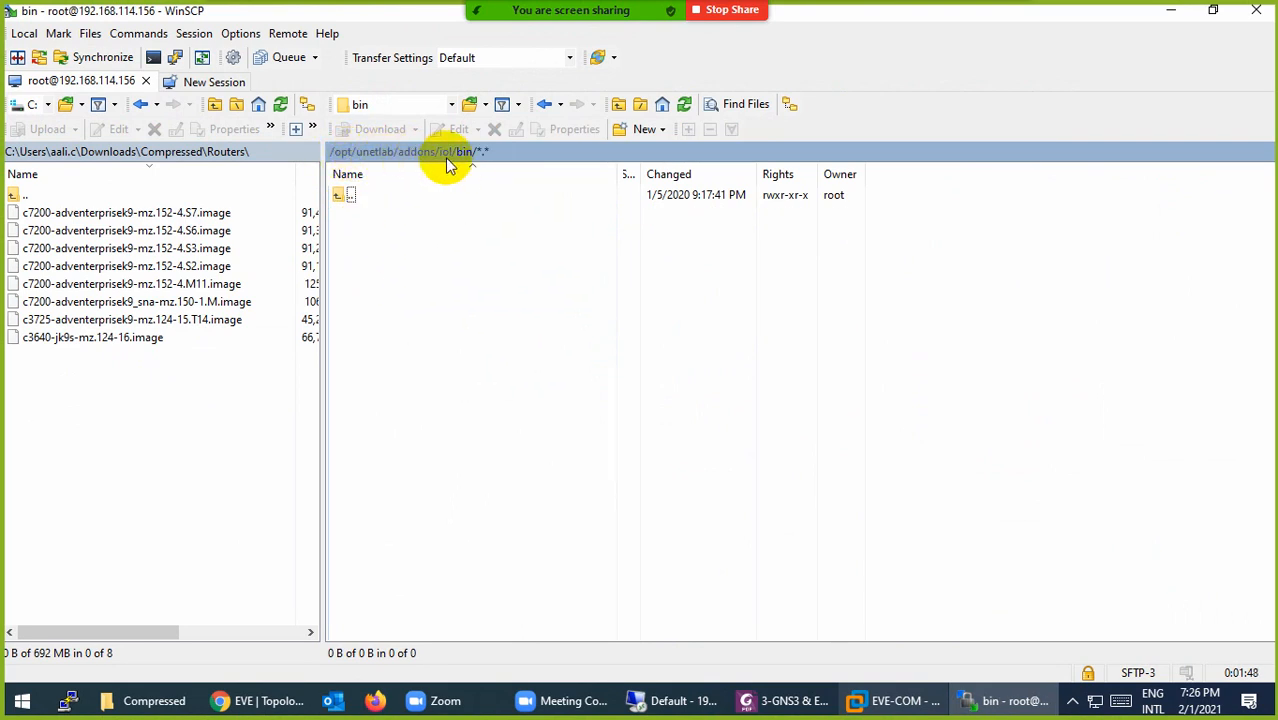
double_click(14, 200)
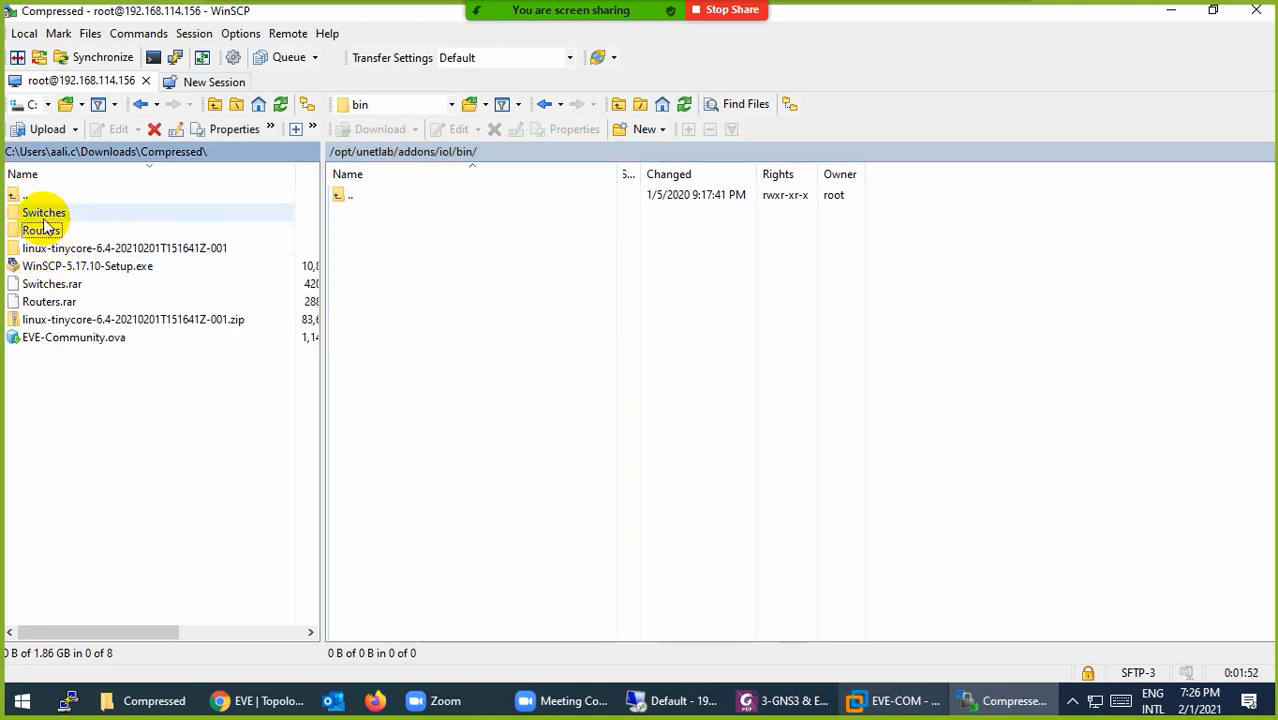
double_click(45, 216)
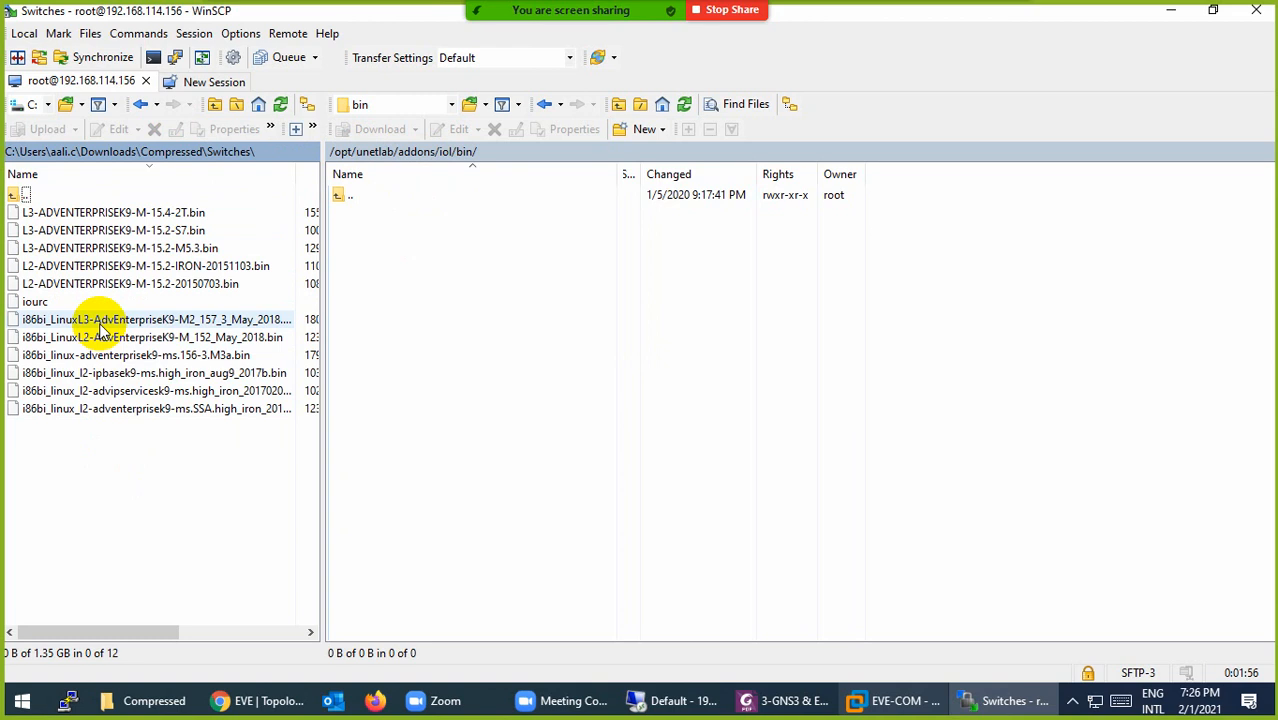
click(35, 302)
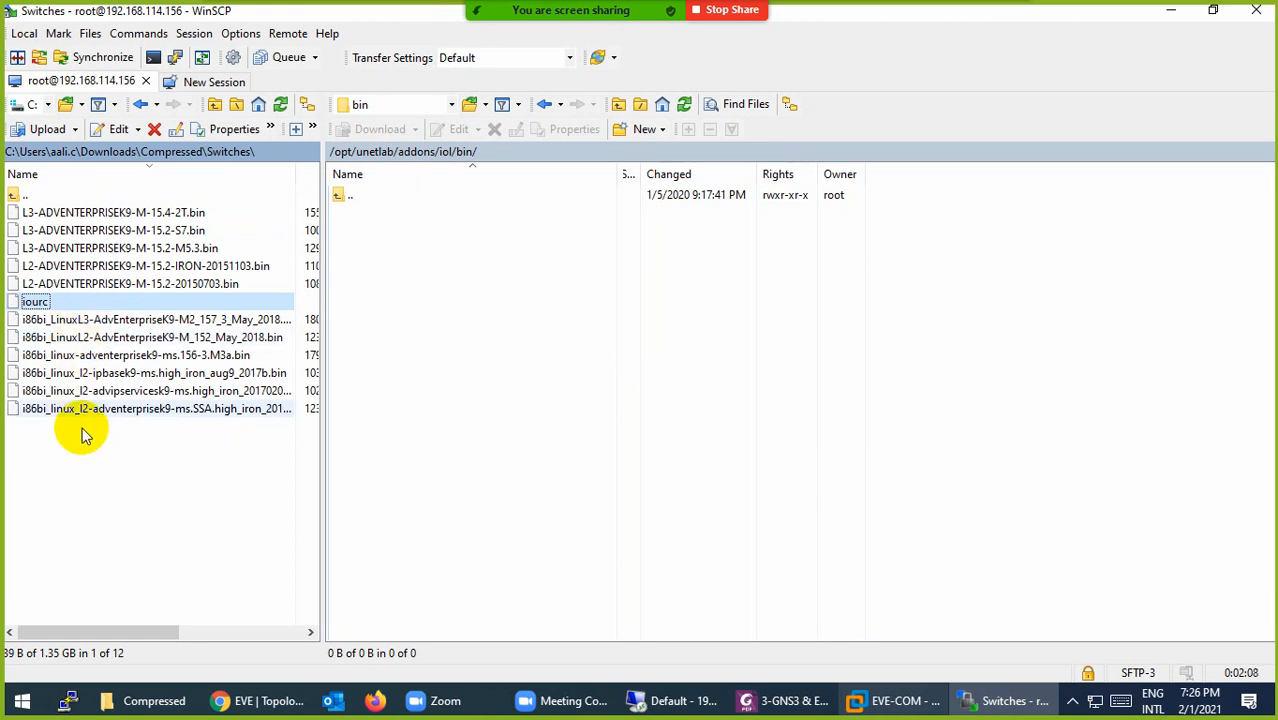
drag(217, 478, 417, 188)
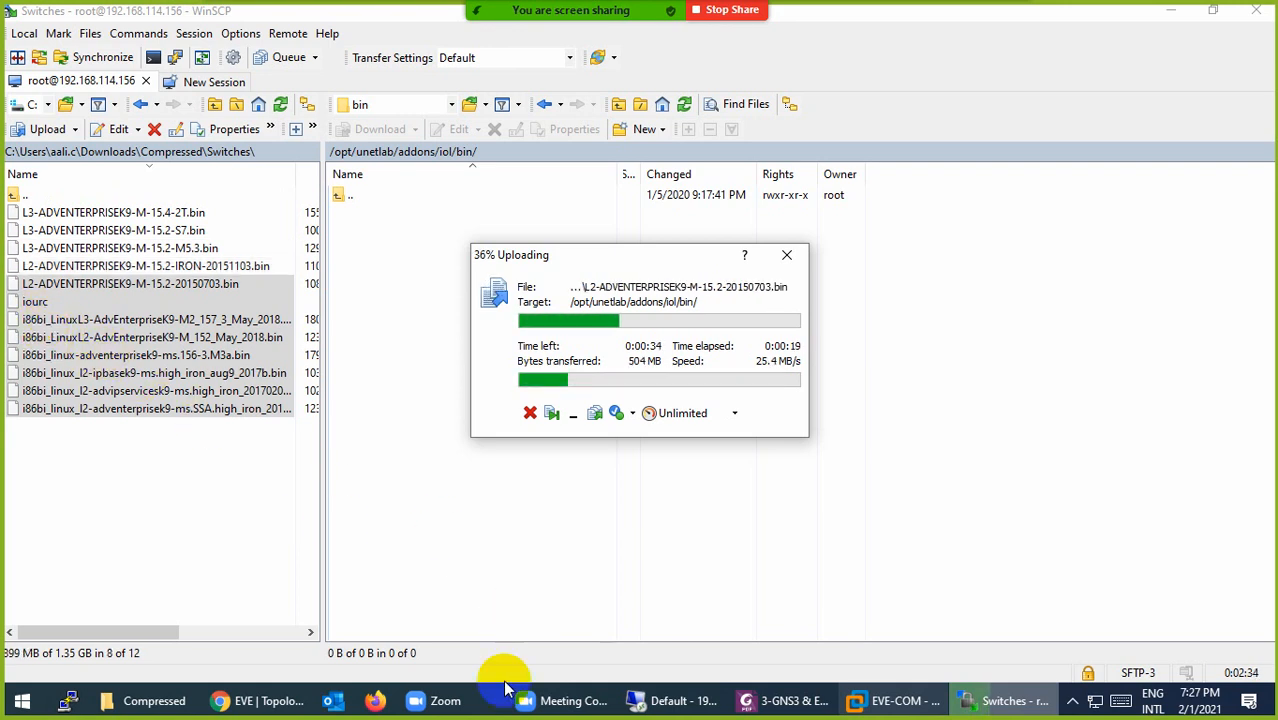
Step: Bring the CCP-Ent.unl EVE topology page forward while the switch images upload to iol/bin
click(265, 703)
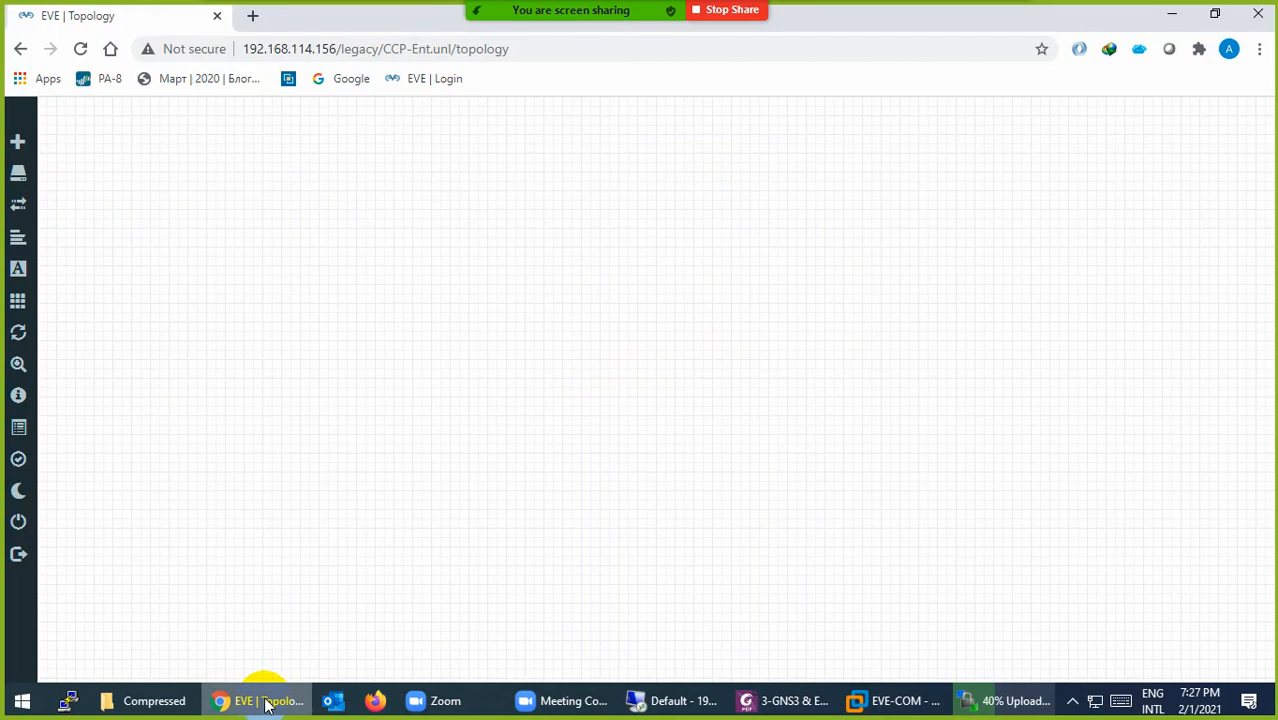
click(265, 703)
click(265, 703)
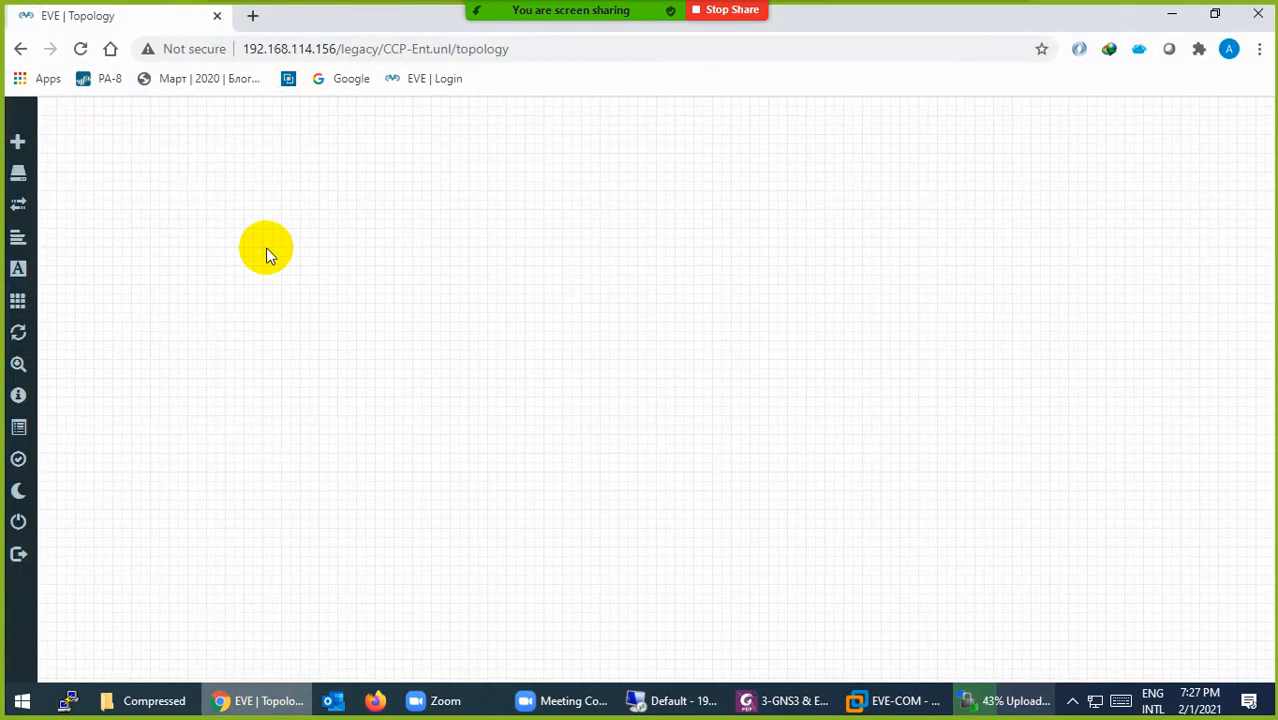
click(255, 20)
text(w)
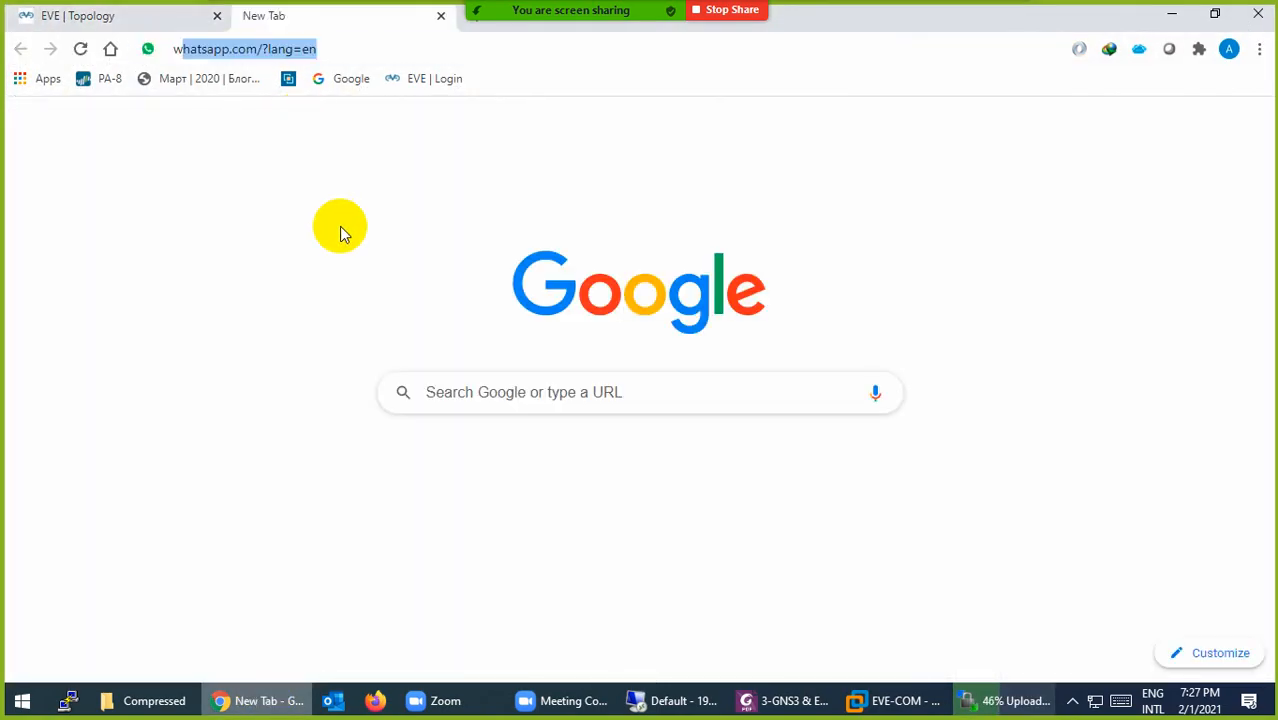
text(ww.g)
key(Return)
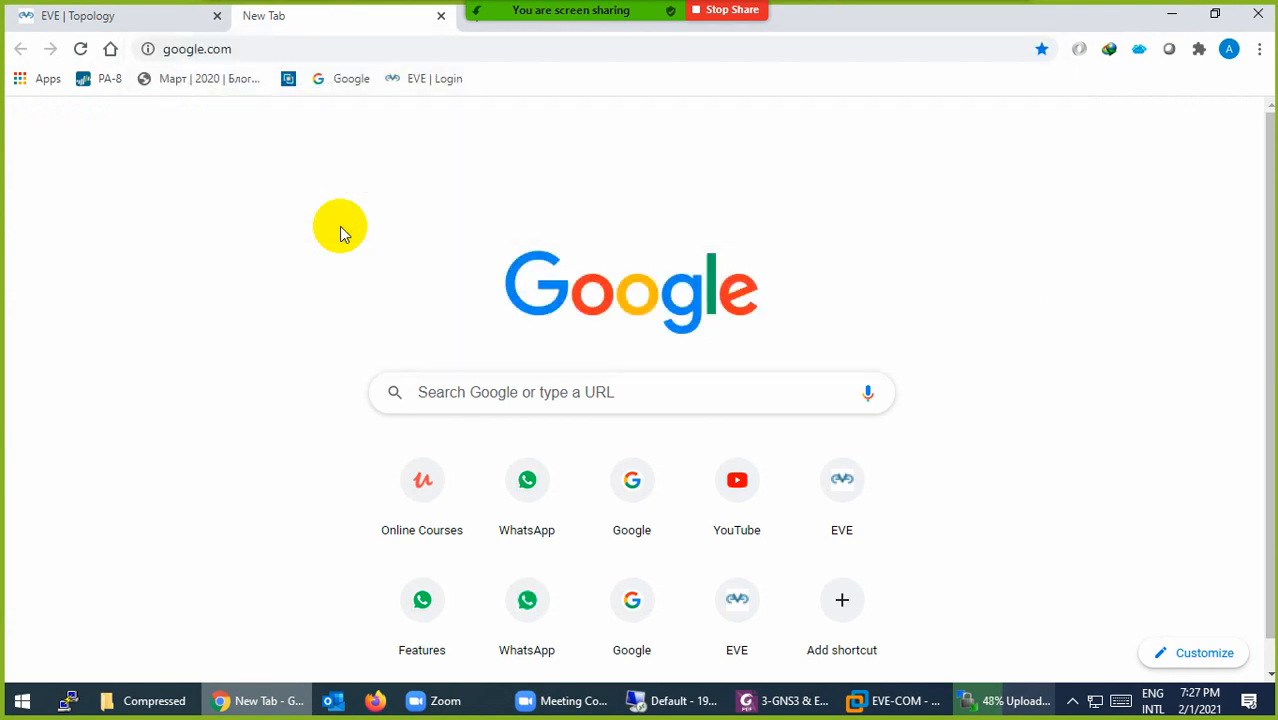
text(iou)
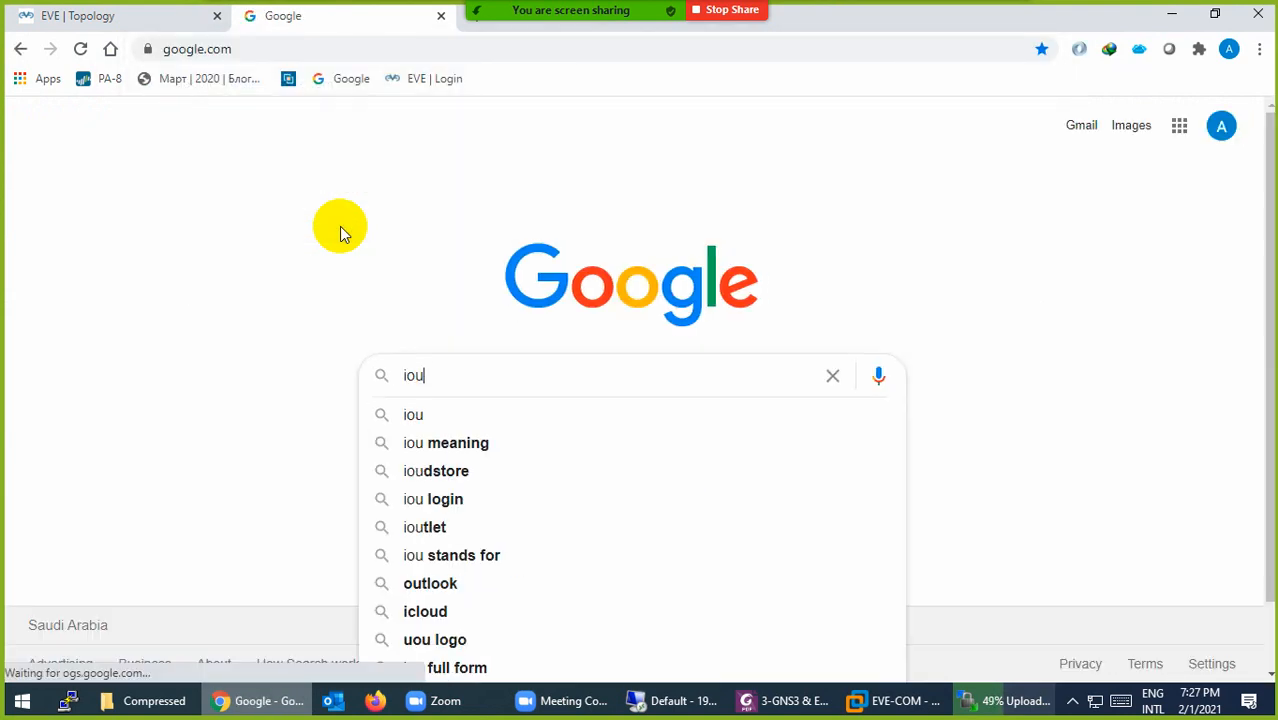
text( switch)
key(Return)
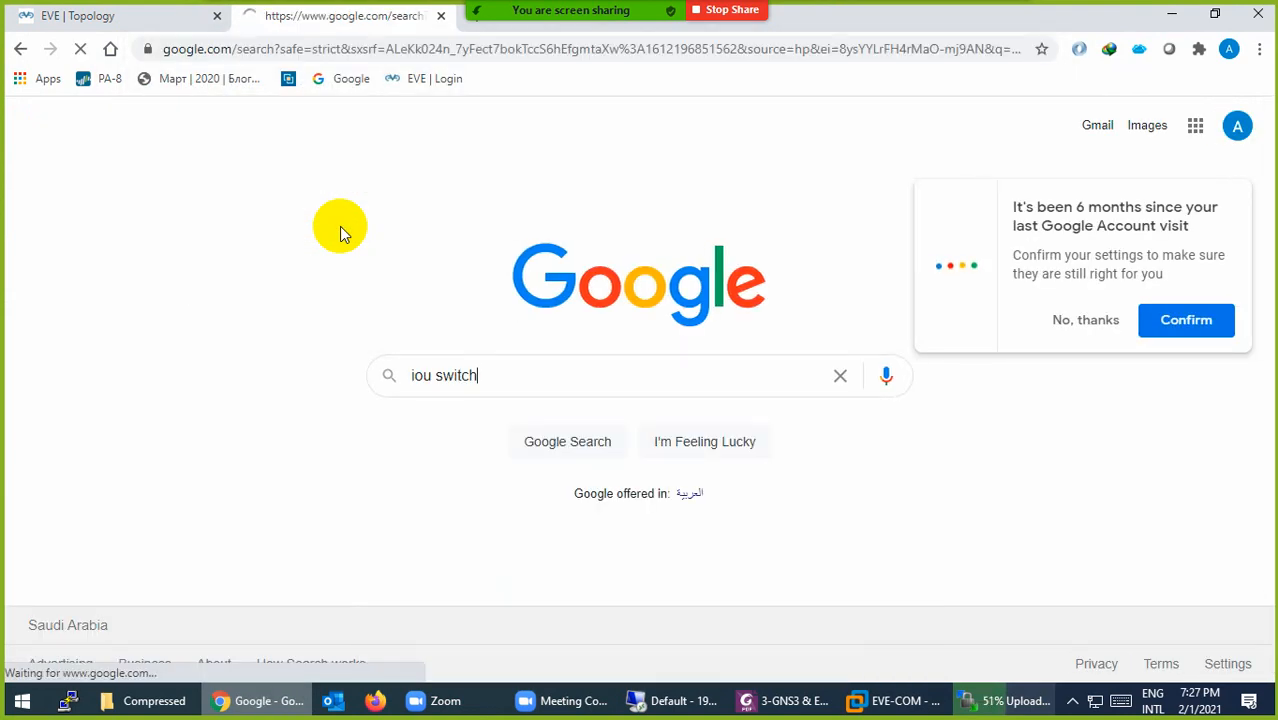
scroll(262, 313, down, 1)
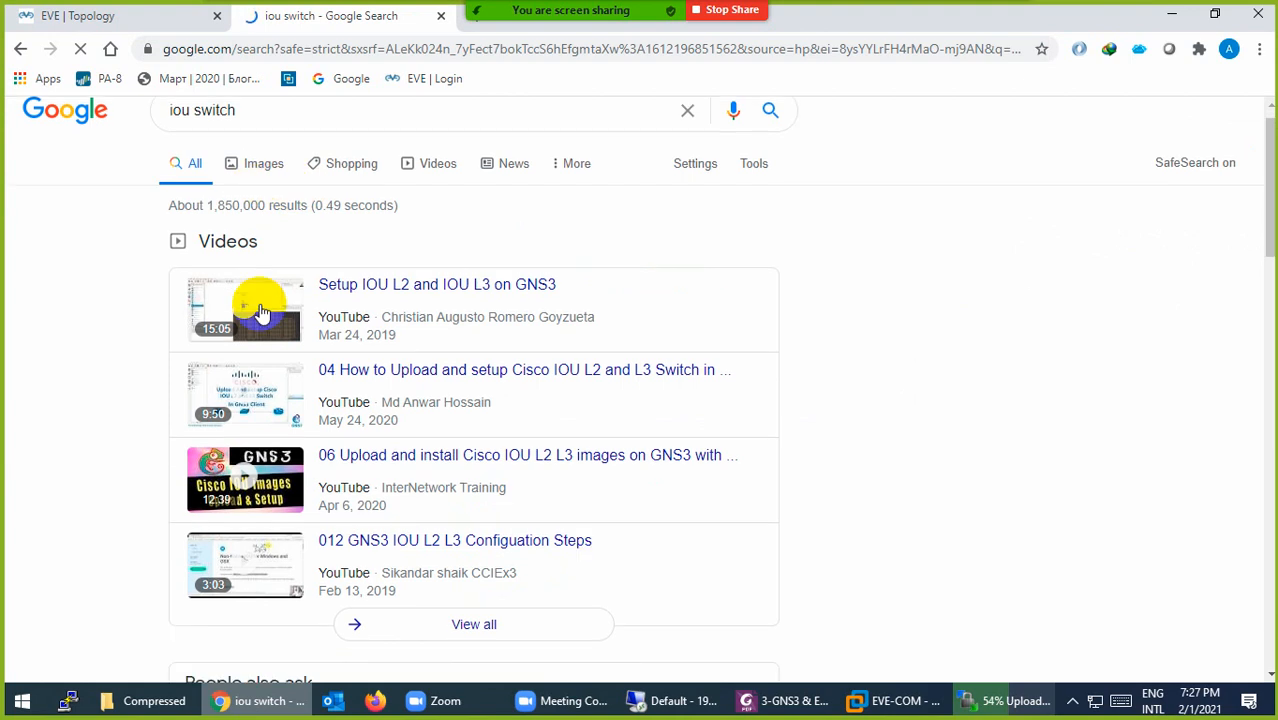
scroll(262, 313, down, 6)
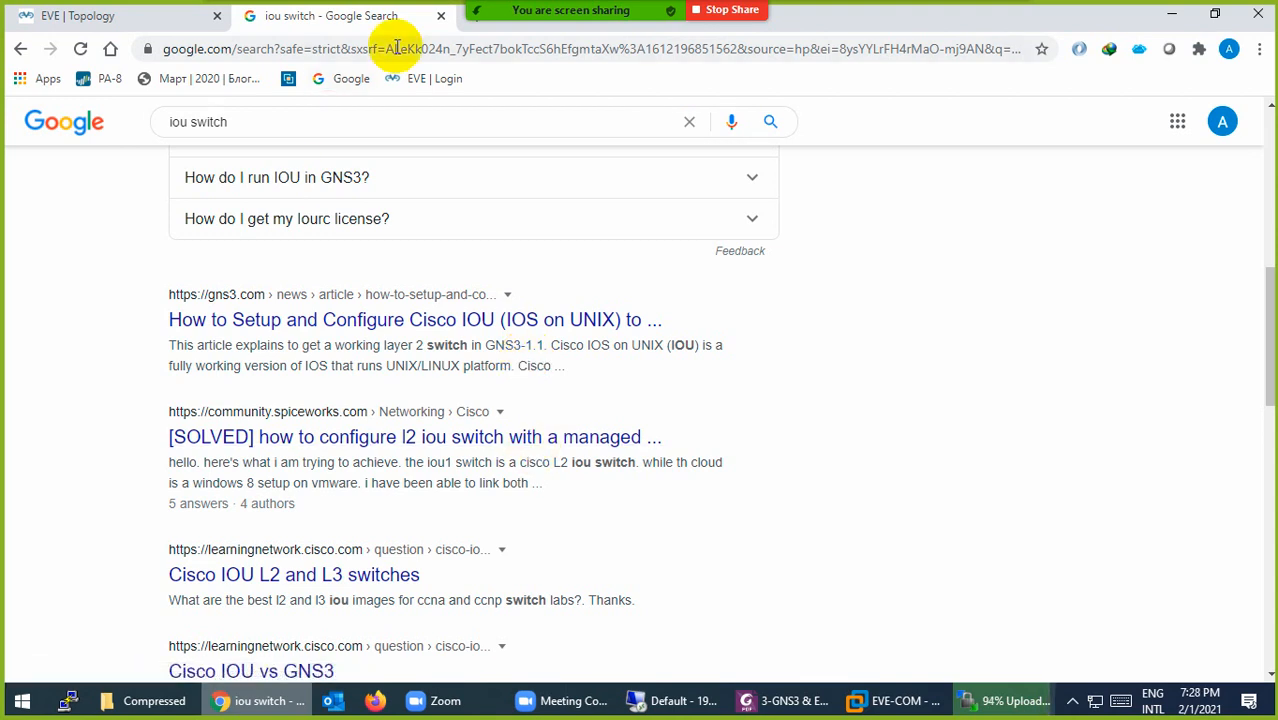
click(441, 16)
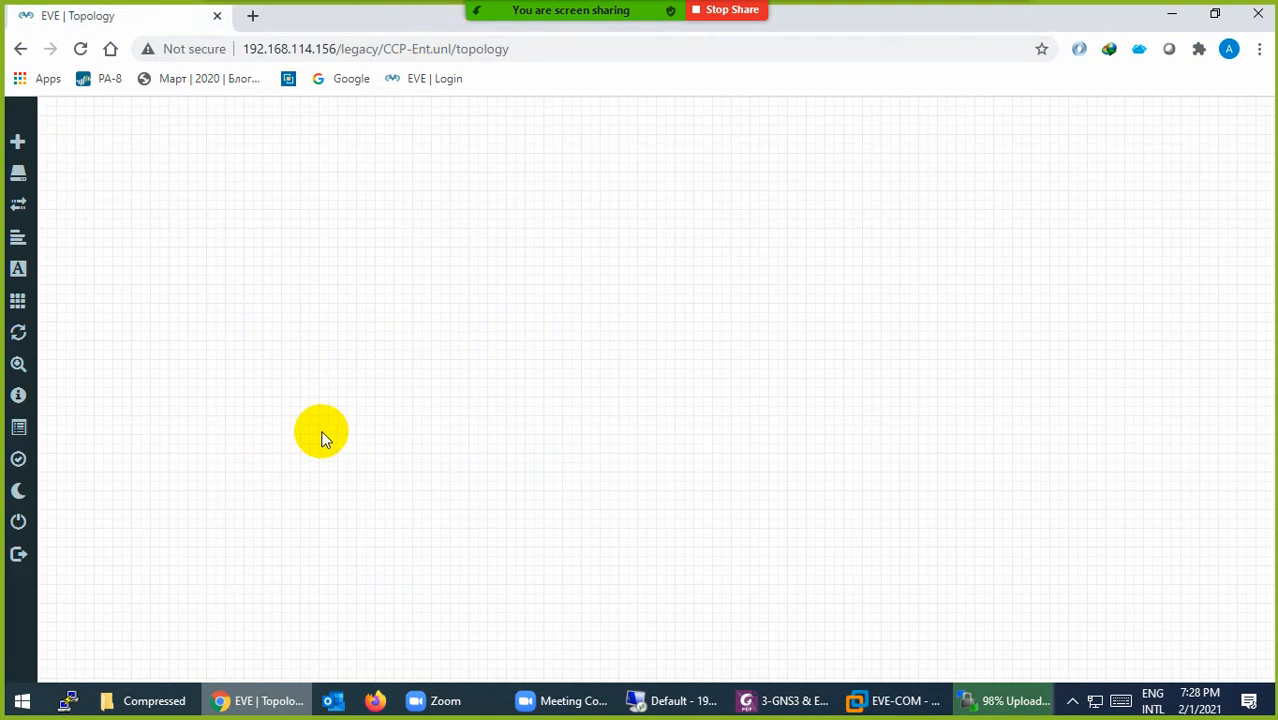
Step: Move the server panel from iol/bin to /opt/unetlab/addons/qemu
click(260, 690)
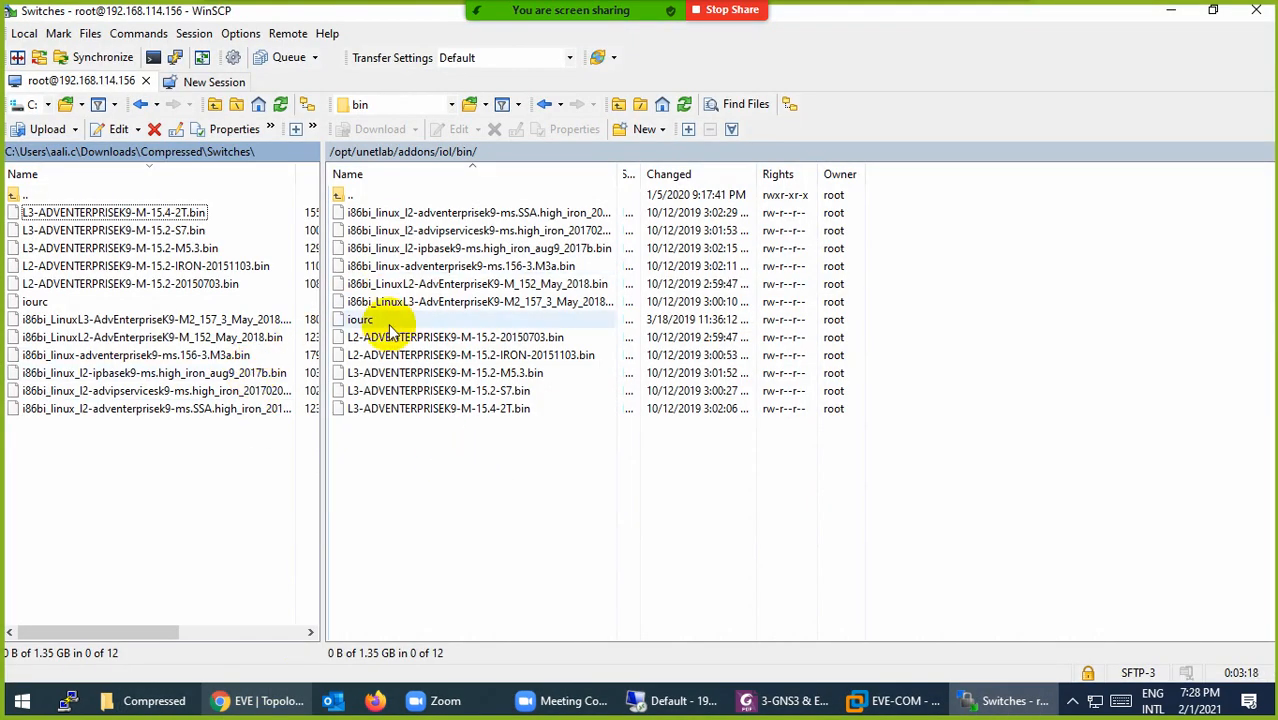
double_click(341, 197)
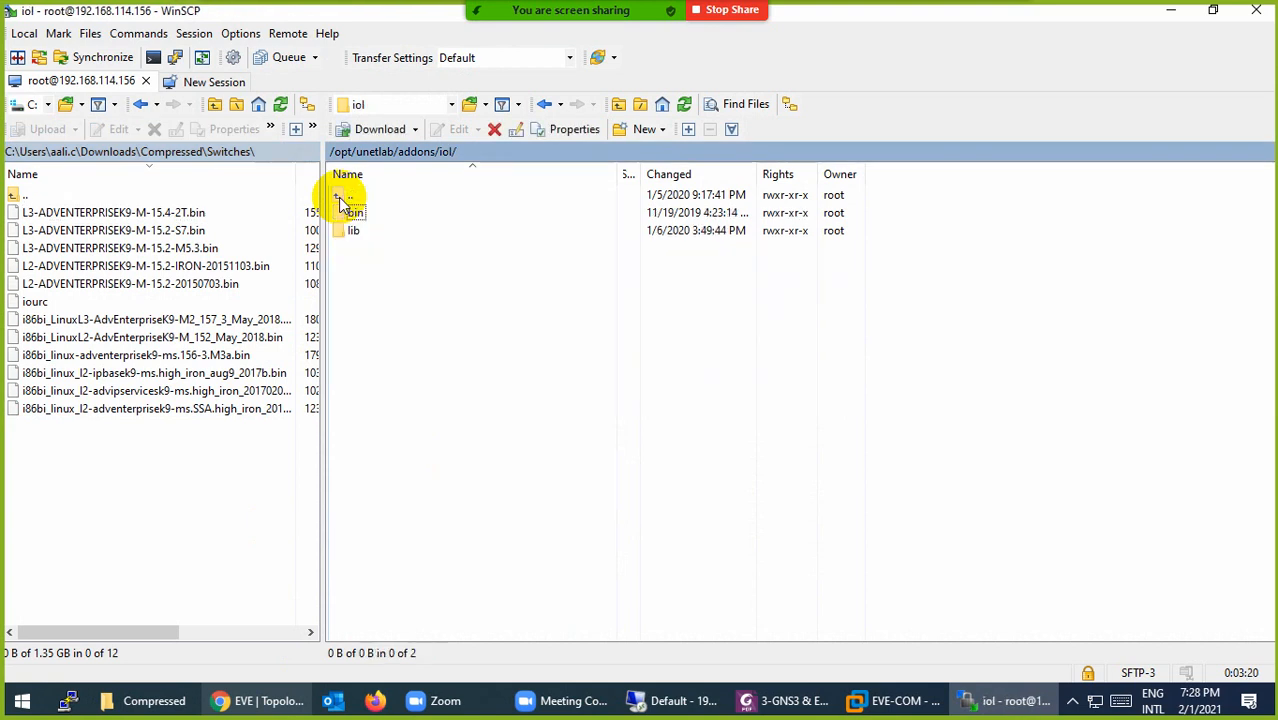
double_click(341, 196)
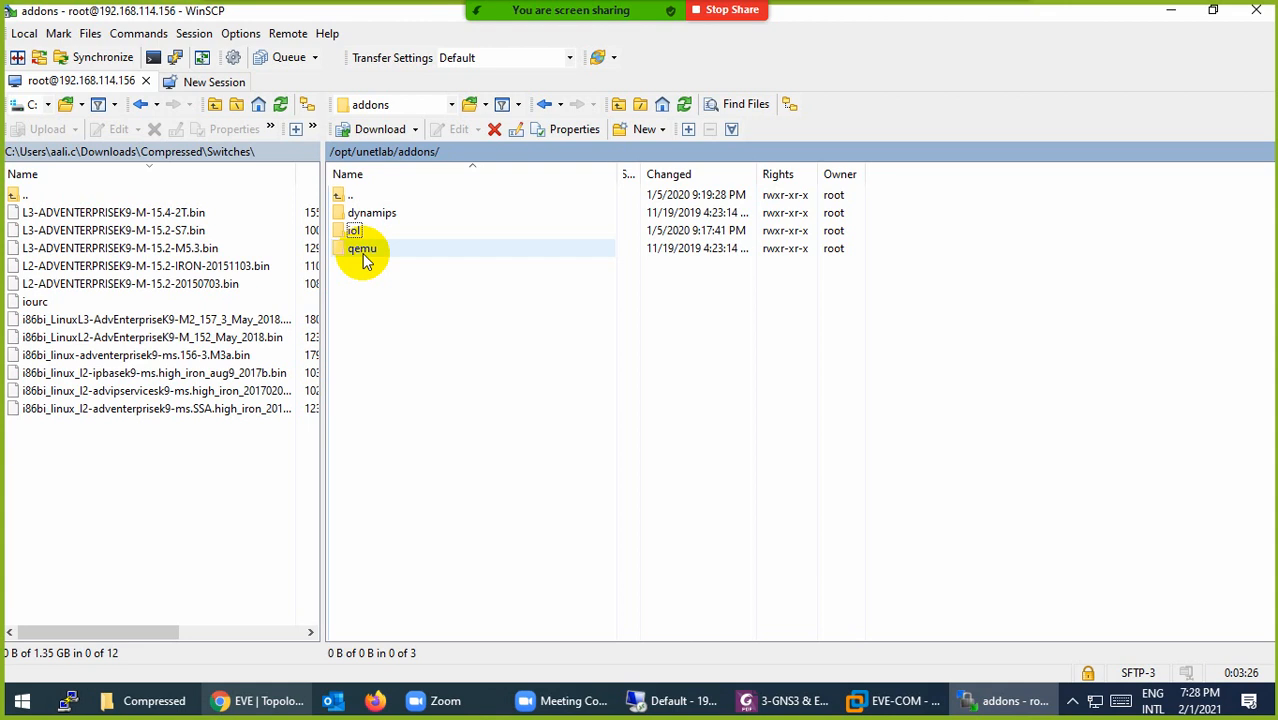
click(360, 214)
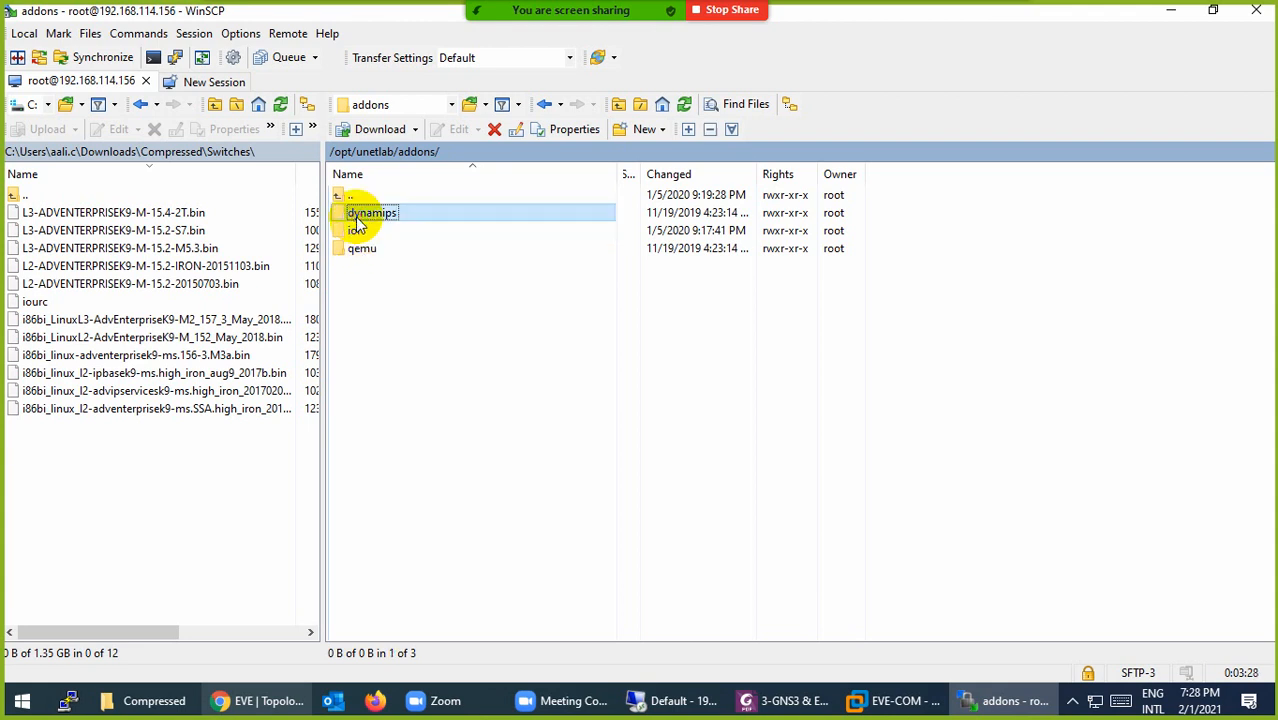
click(354, 236)
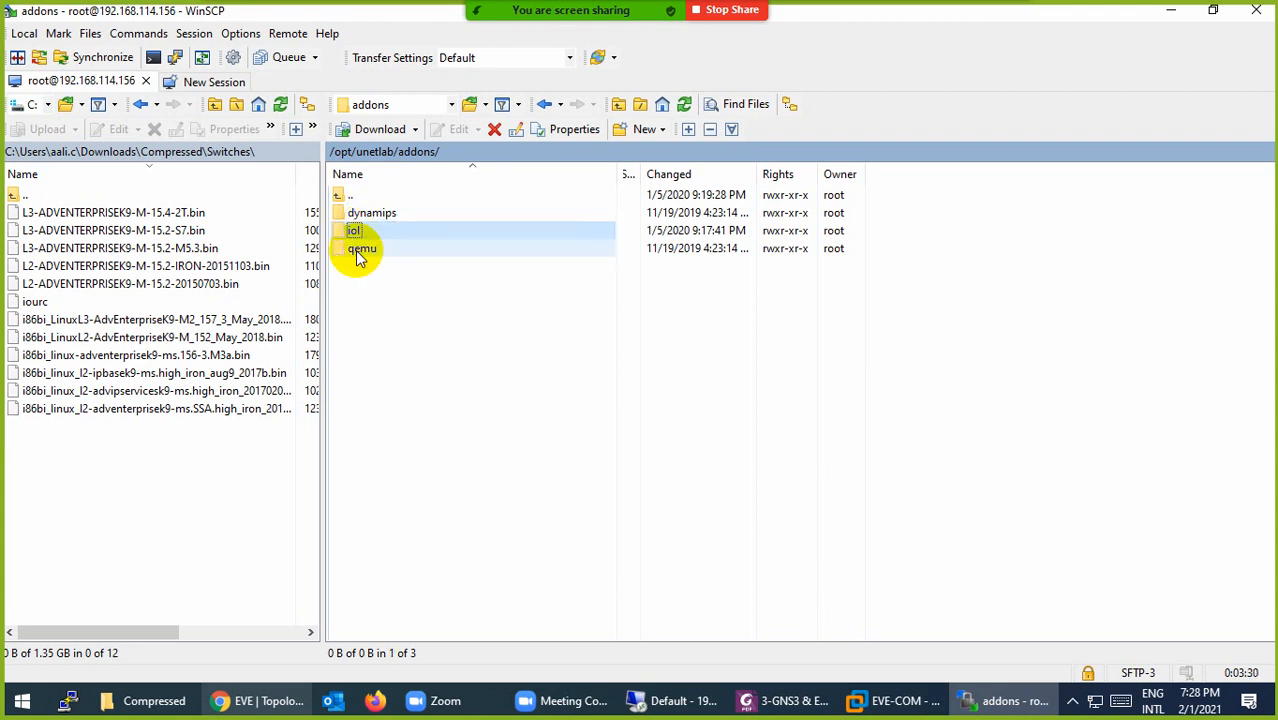
double_click(360, 249)
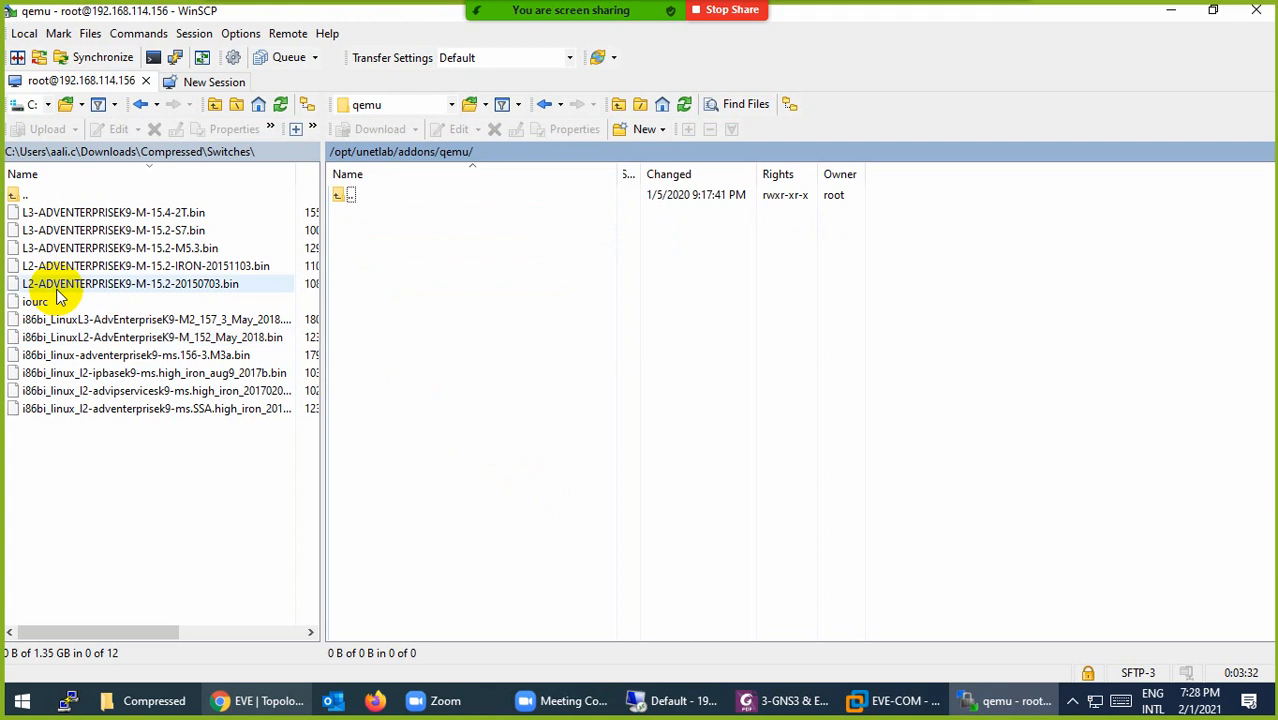
Step: Open the local linux-tinycore-6.4 folder and delete its desktop.ini file
double_click(15, 195)
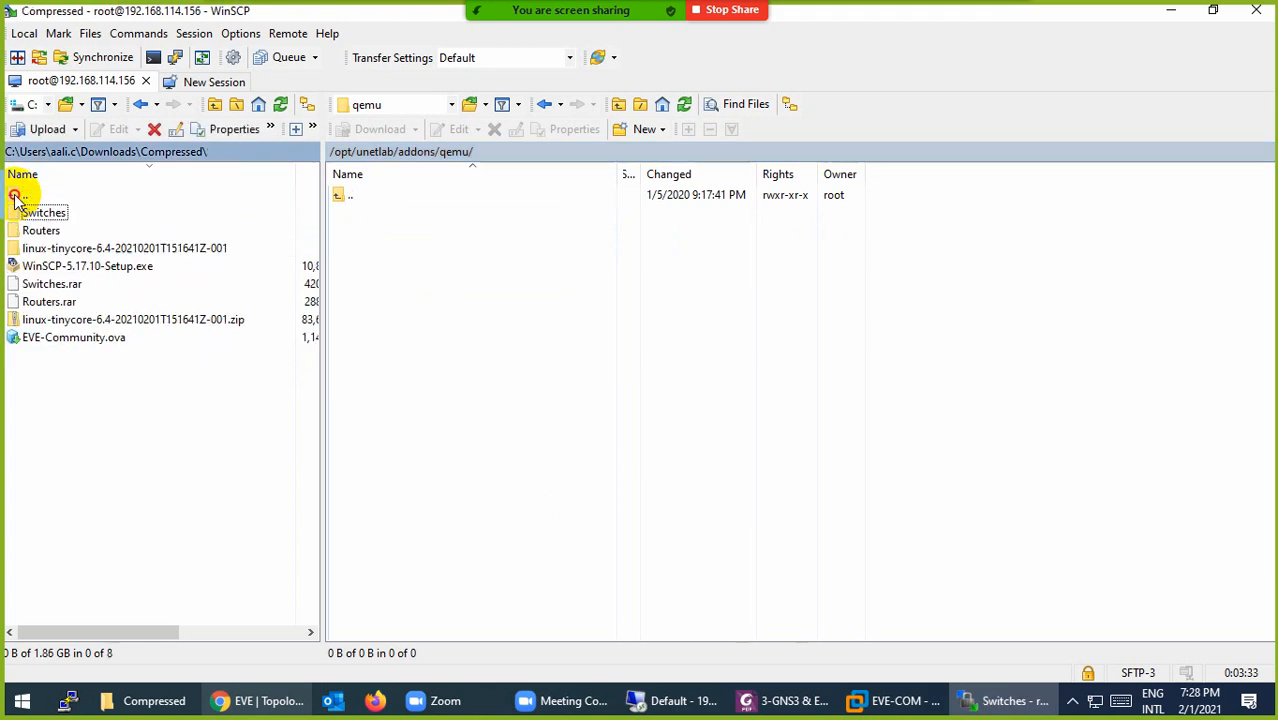
double_click(60, 249)
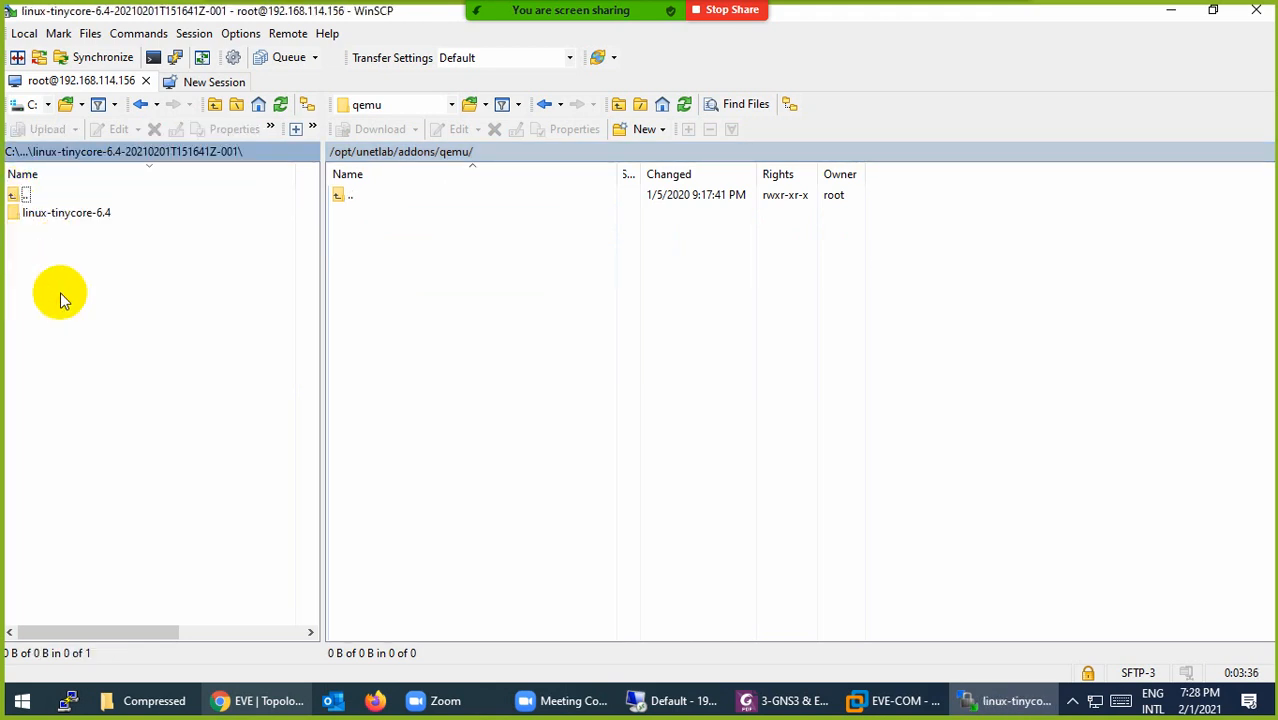
click(60, 214)
double_click(62, 216)
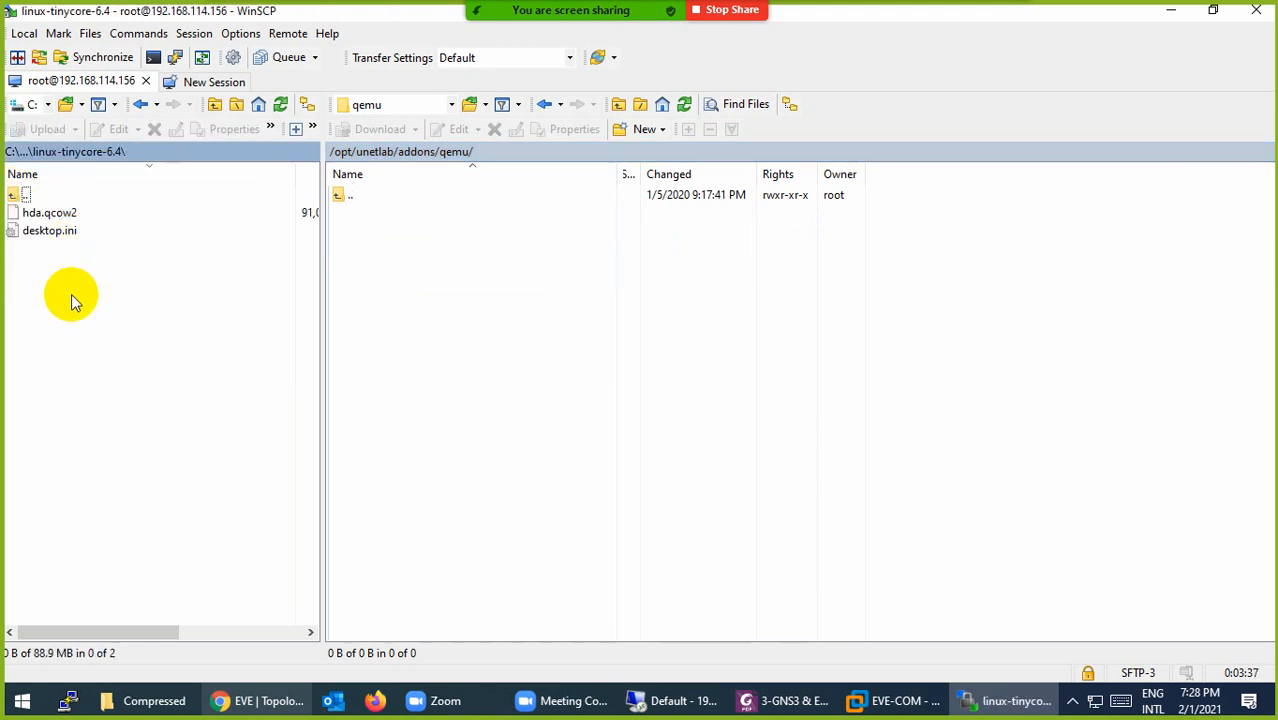
click(47, 233)
key(Delete)
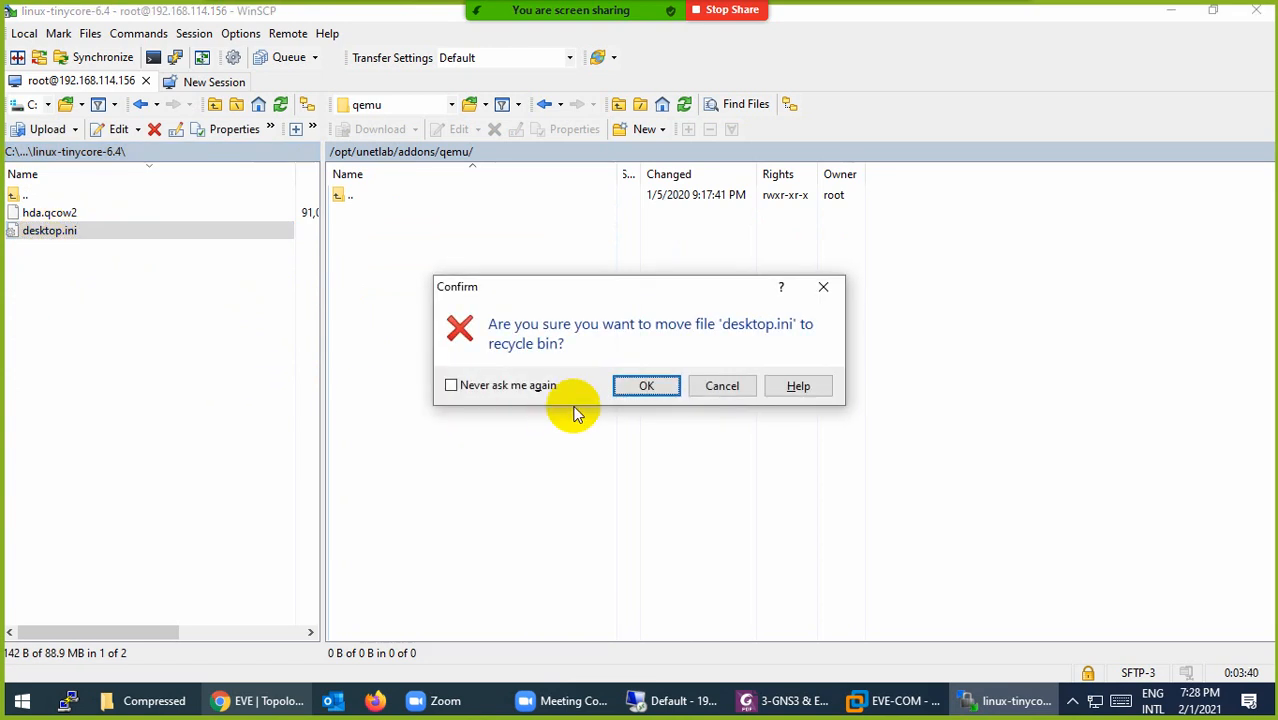
click(645, 385)
Step: Upload the linux-tinycore-6.4 folder into the server's qemu folder
double_click(16, 196)
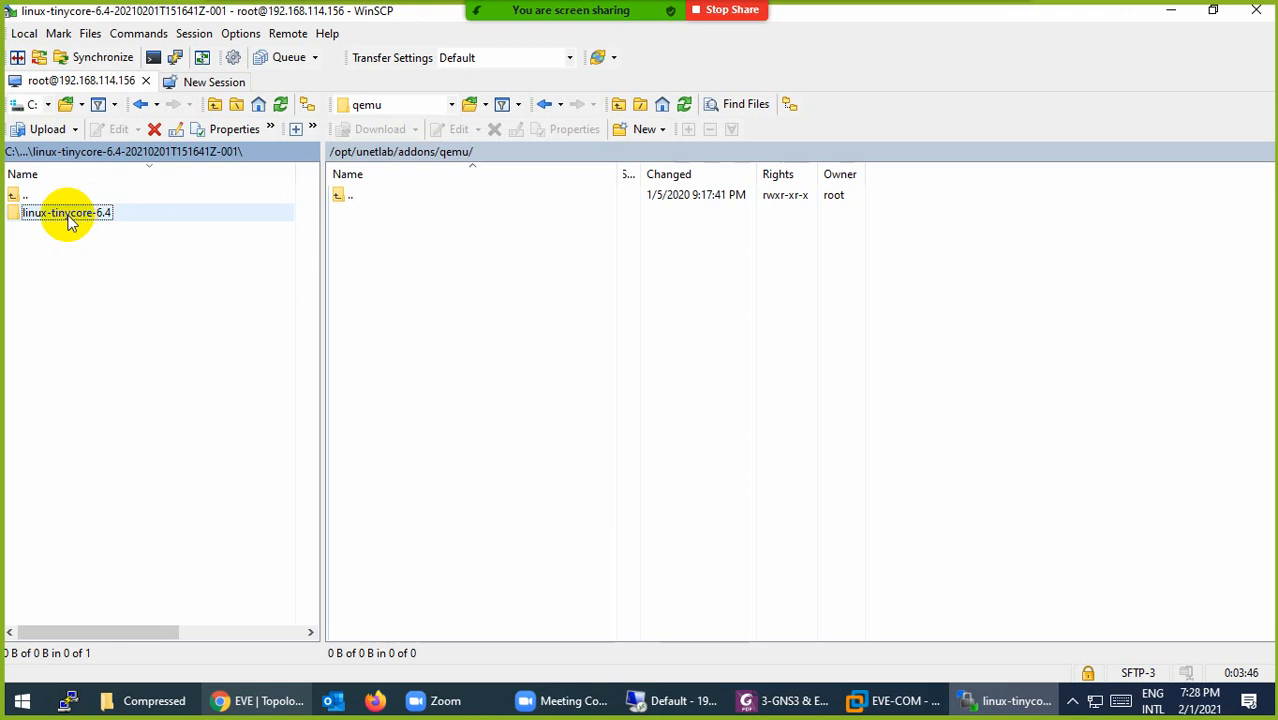
drag(51, 220, 431, 361)
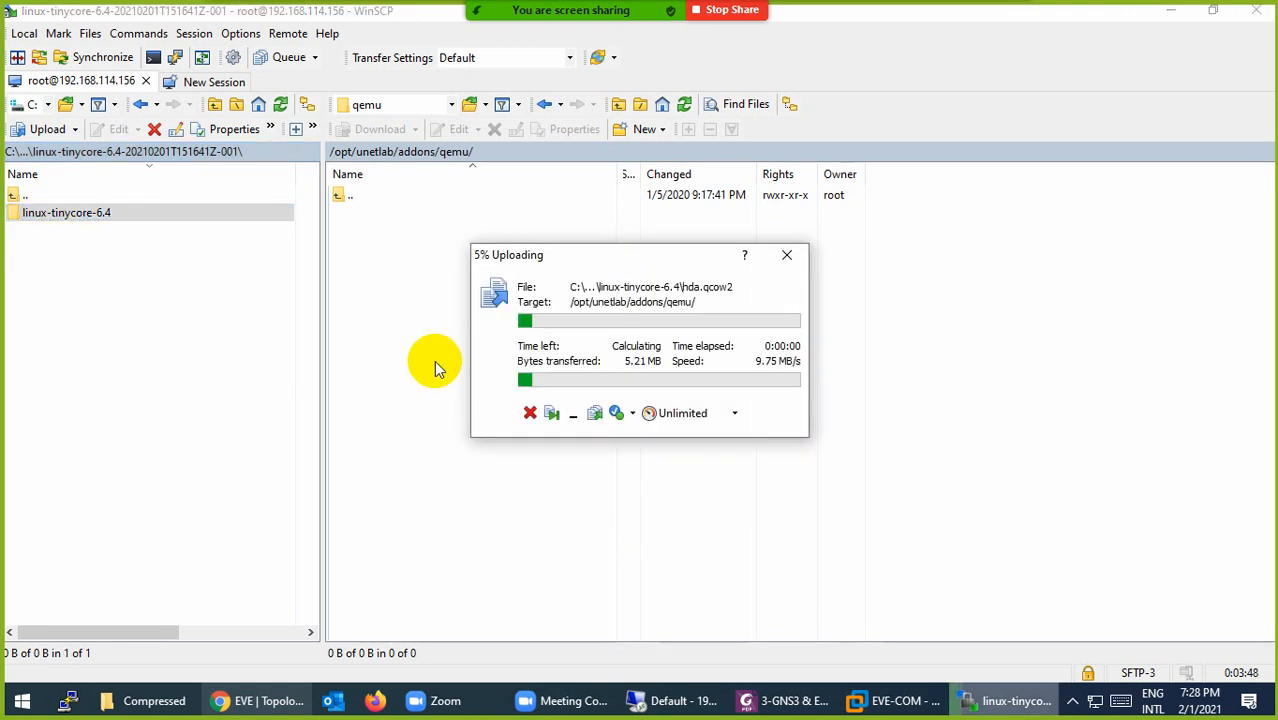
click(283, 703)
Step: Search Google for 'fixpermission eve' and copy the unl_wrapper fixpermissions command
click(252, 18)
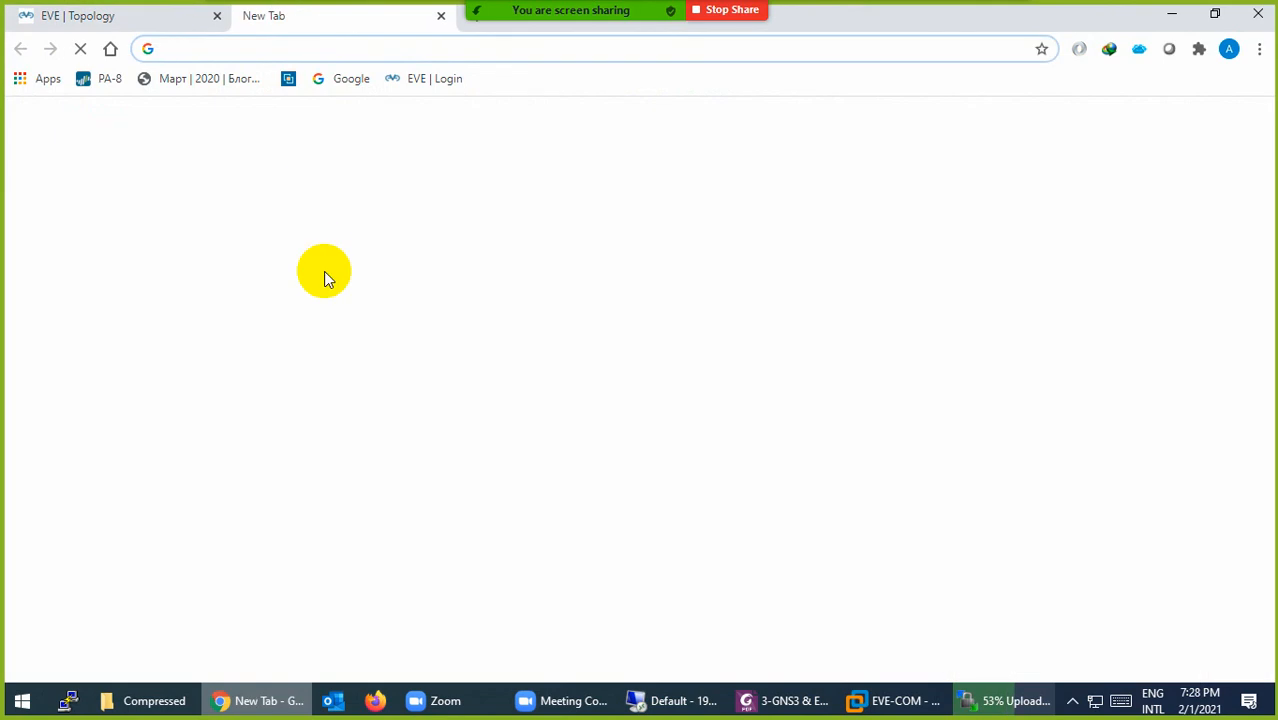
text(fix)
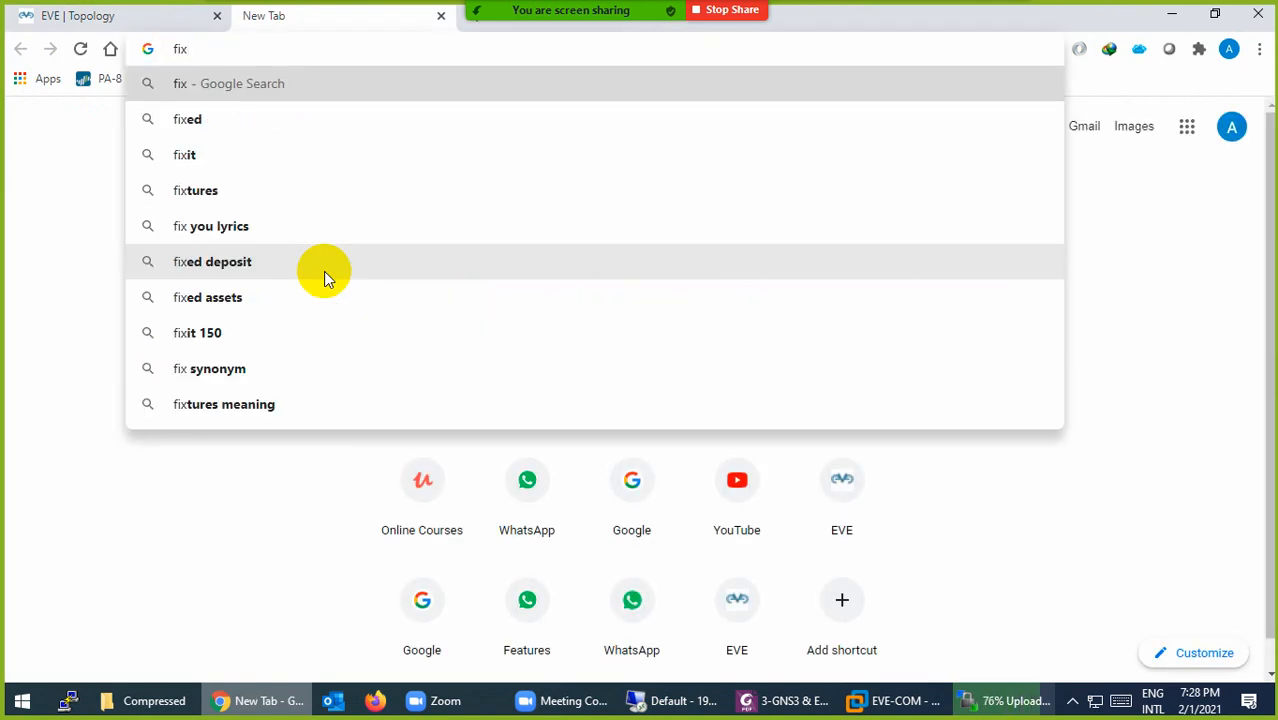
text(permi)
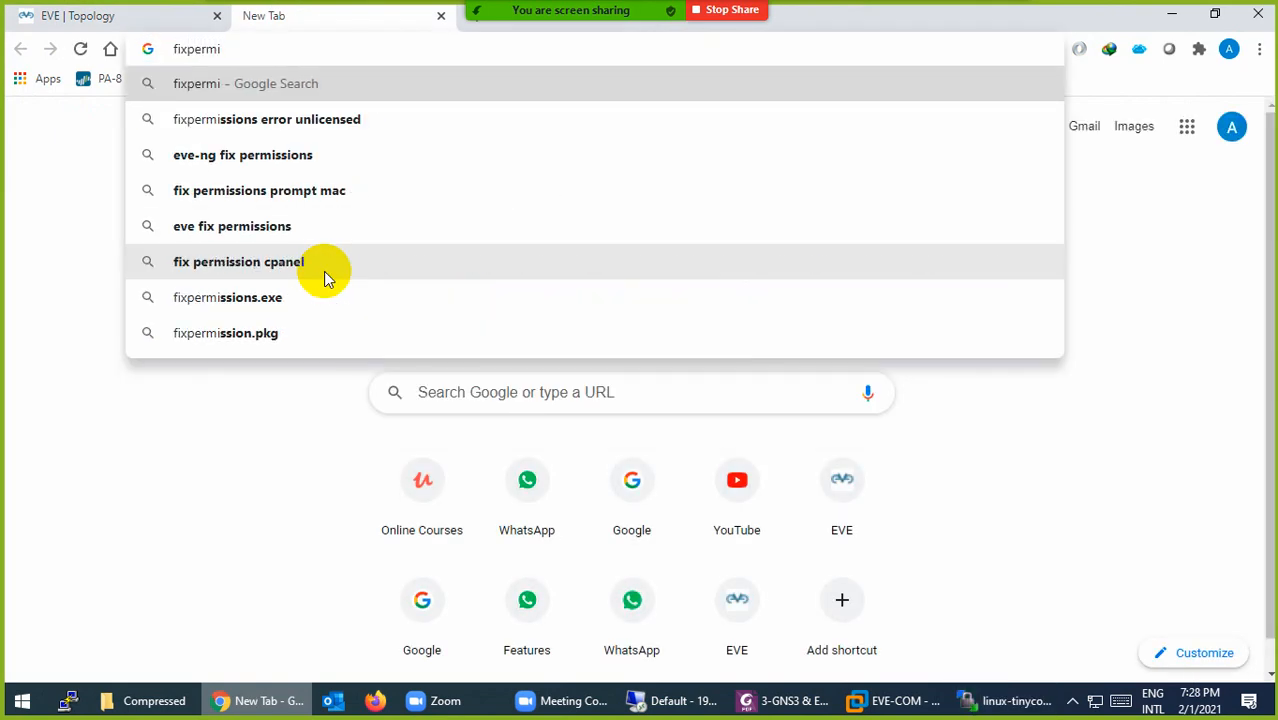
text(ssion )
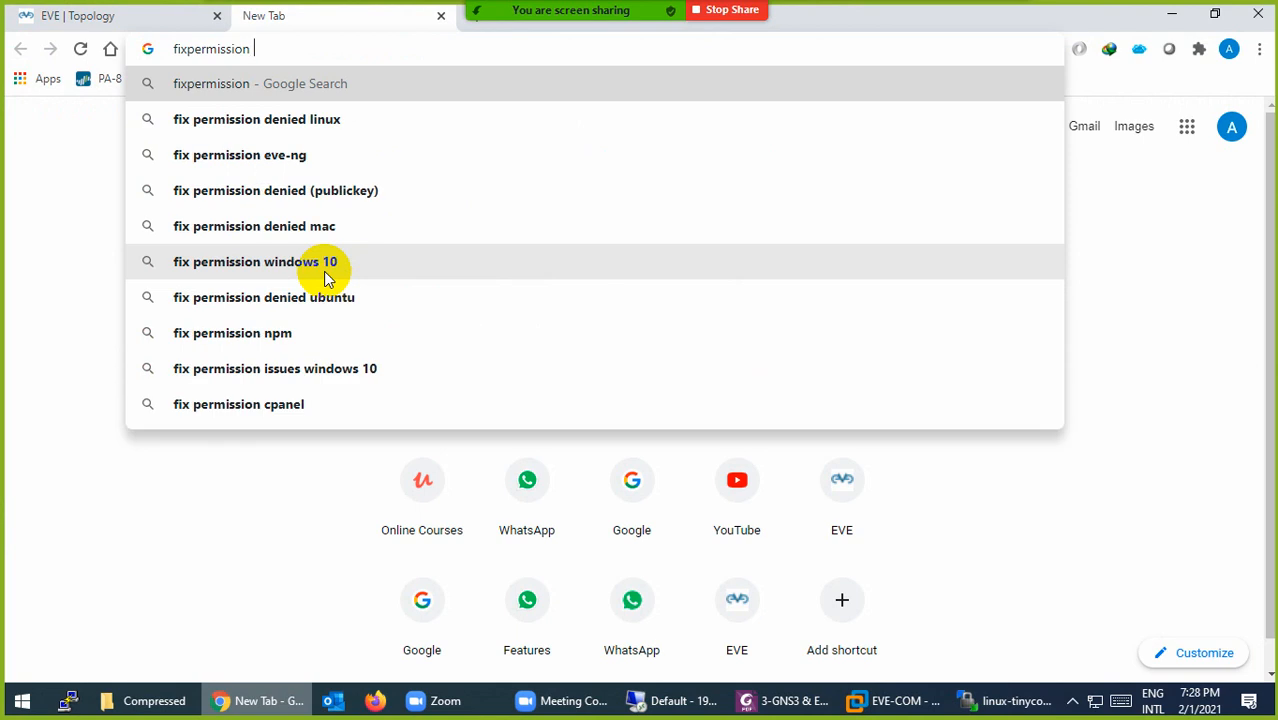
text(eve)
key(Return)
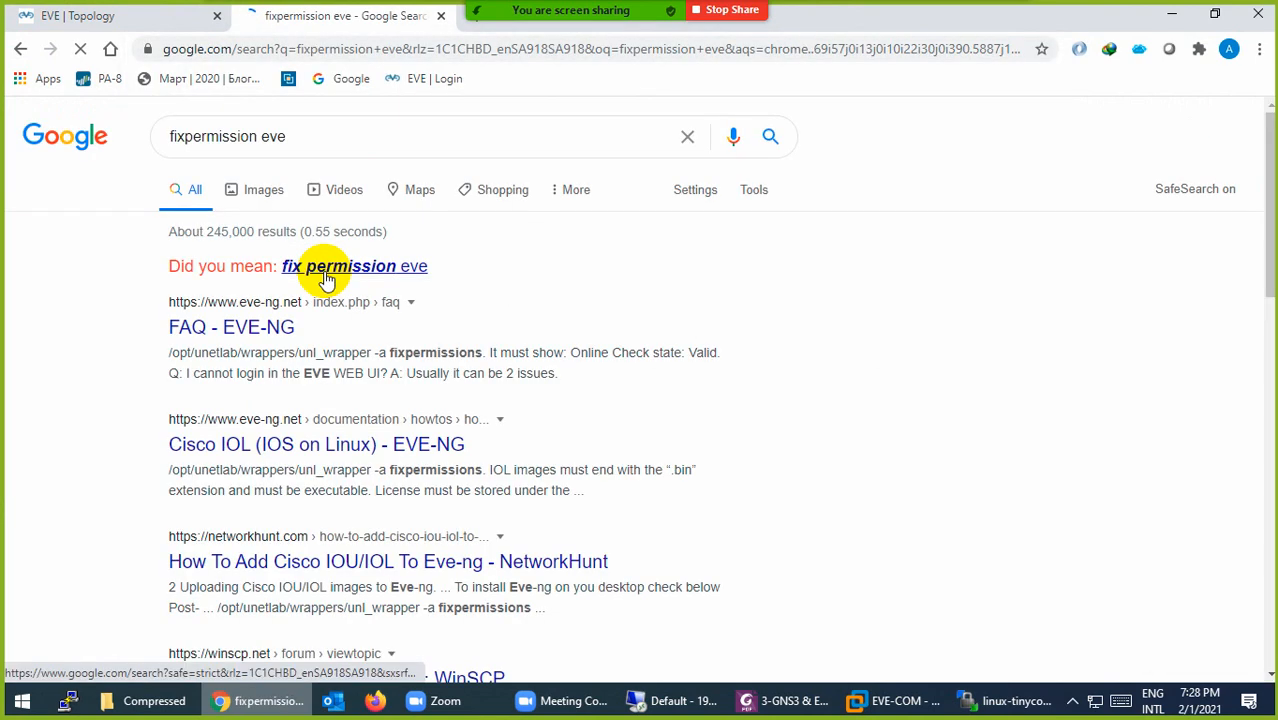
click(372, 278)
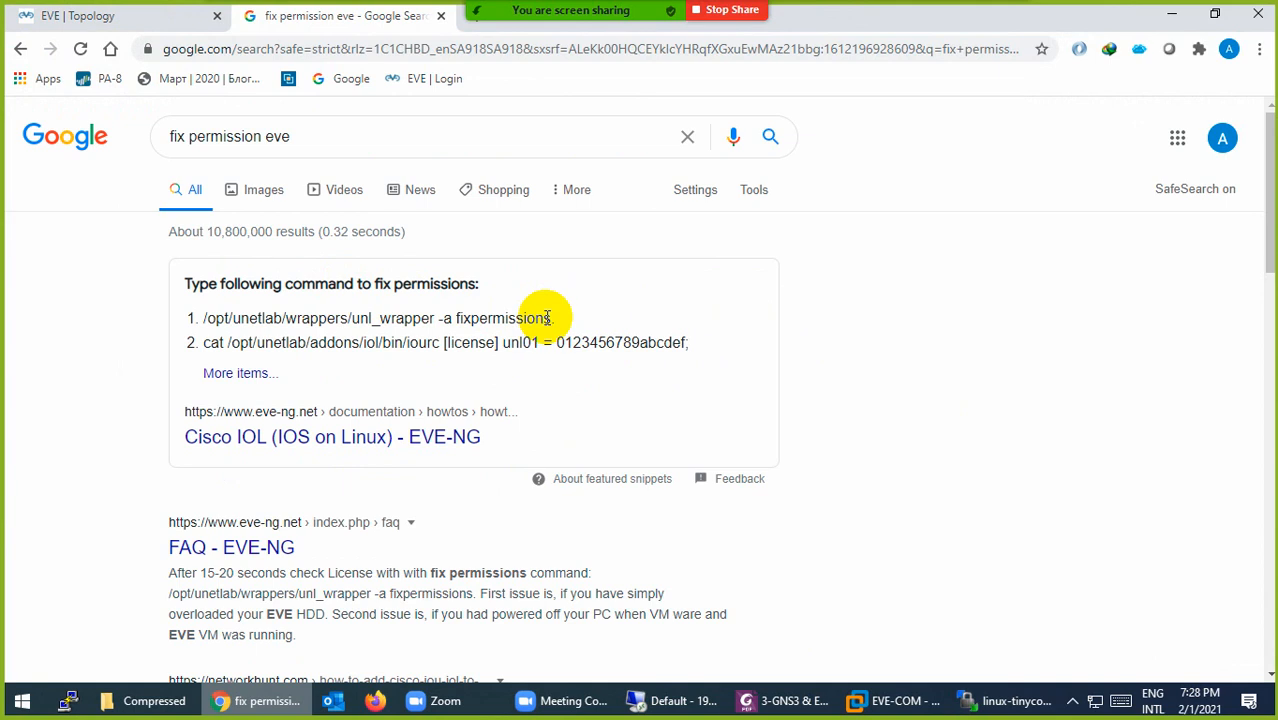
drag(552, 318, 203, 322)
key(super+c)
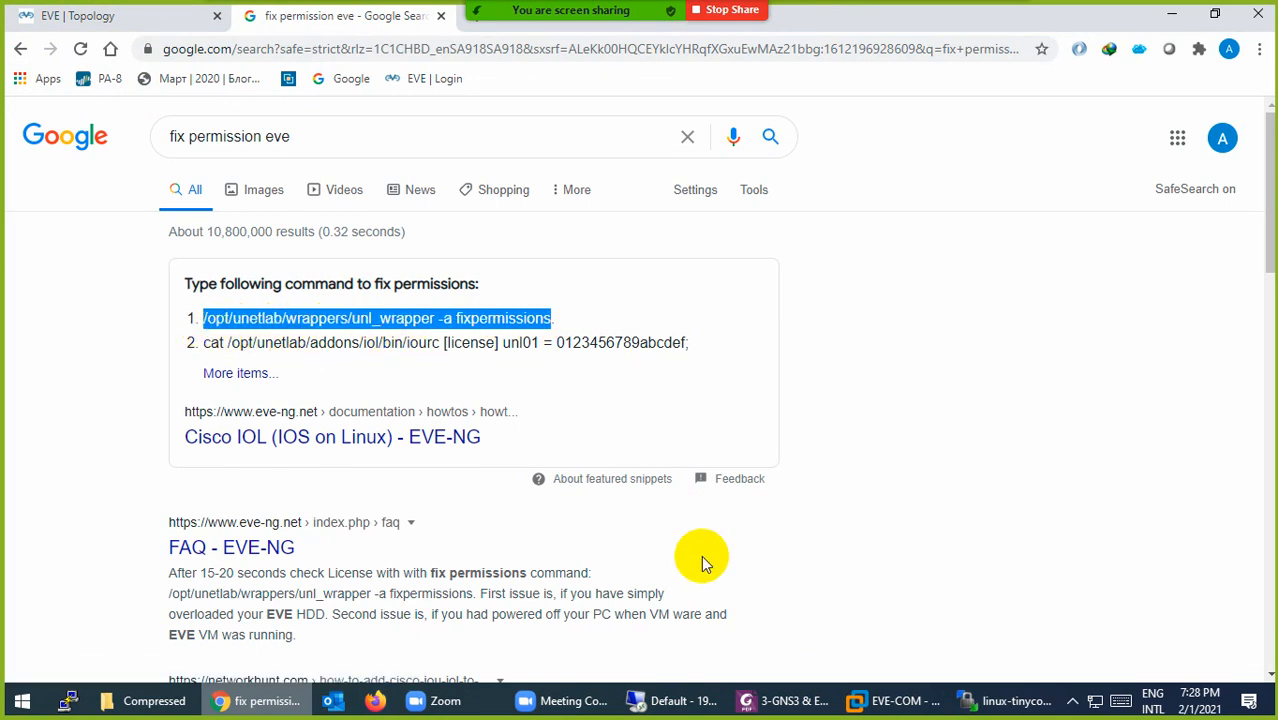
click(1003, 705)
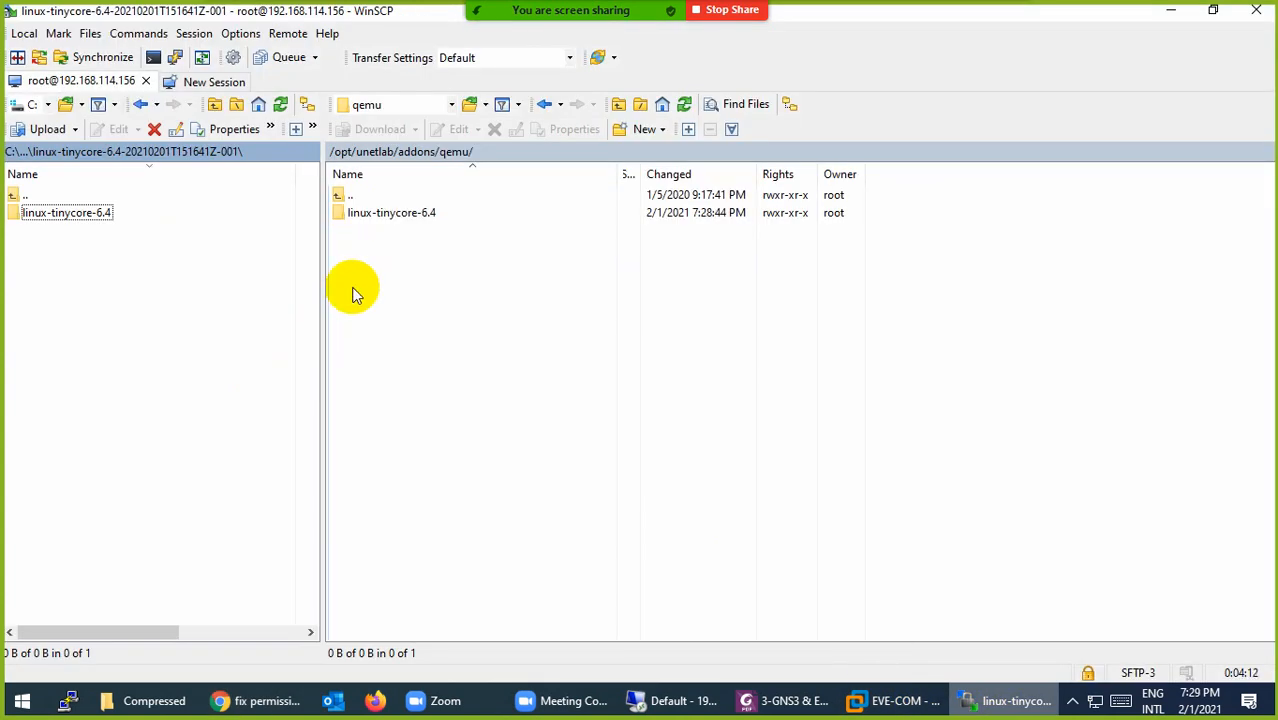
Step: Log in as root on the EVE-COM console and run the pasted unl_wrapper -a fixpermissions command
click(880, 697)
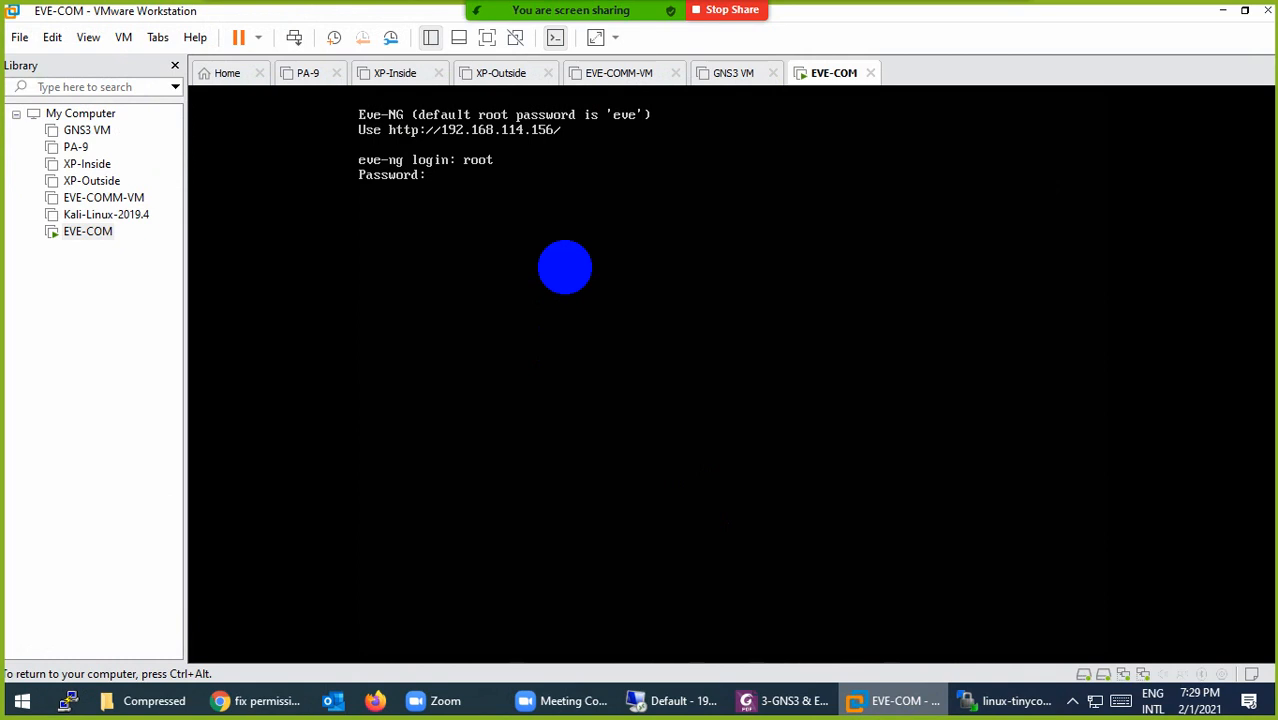
key(Return)
key(ctrl+alt)
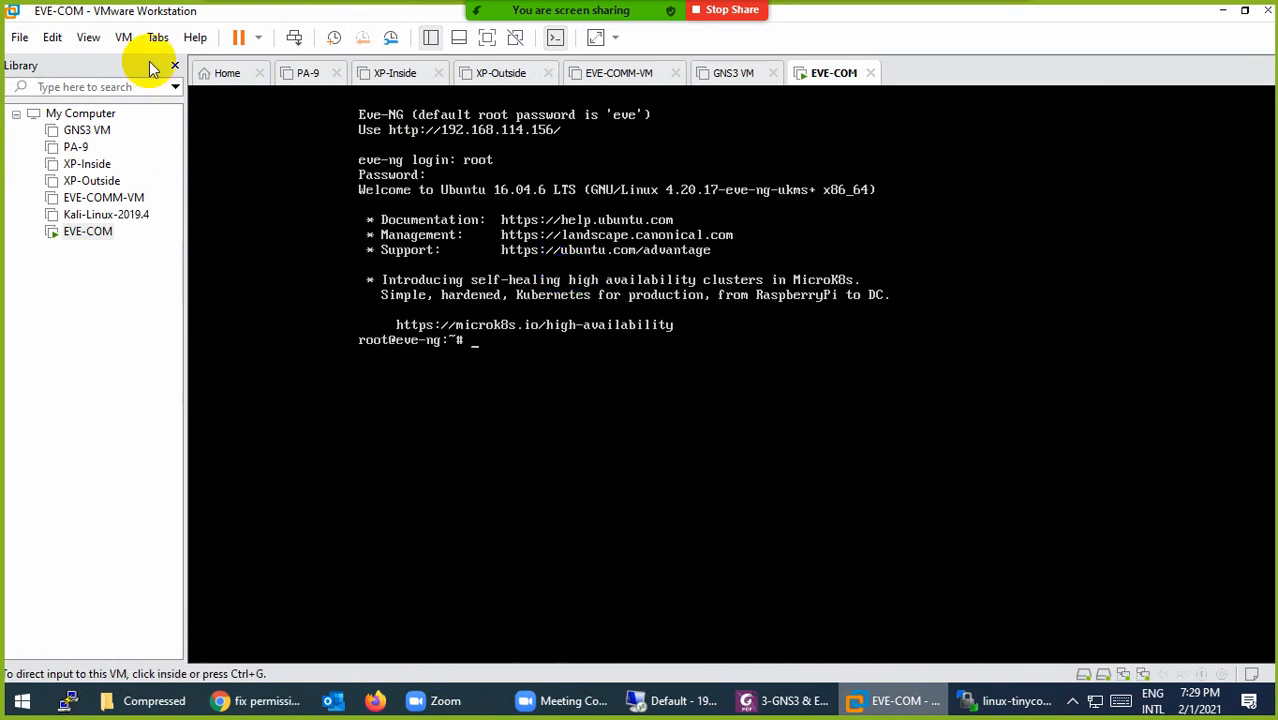
click(55, 40)
click(60, 103)
click(495, 418)
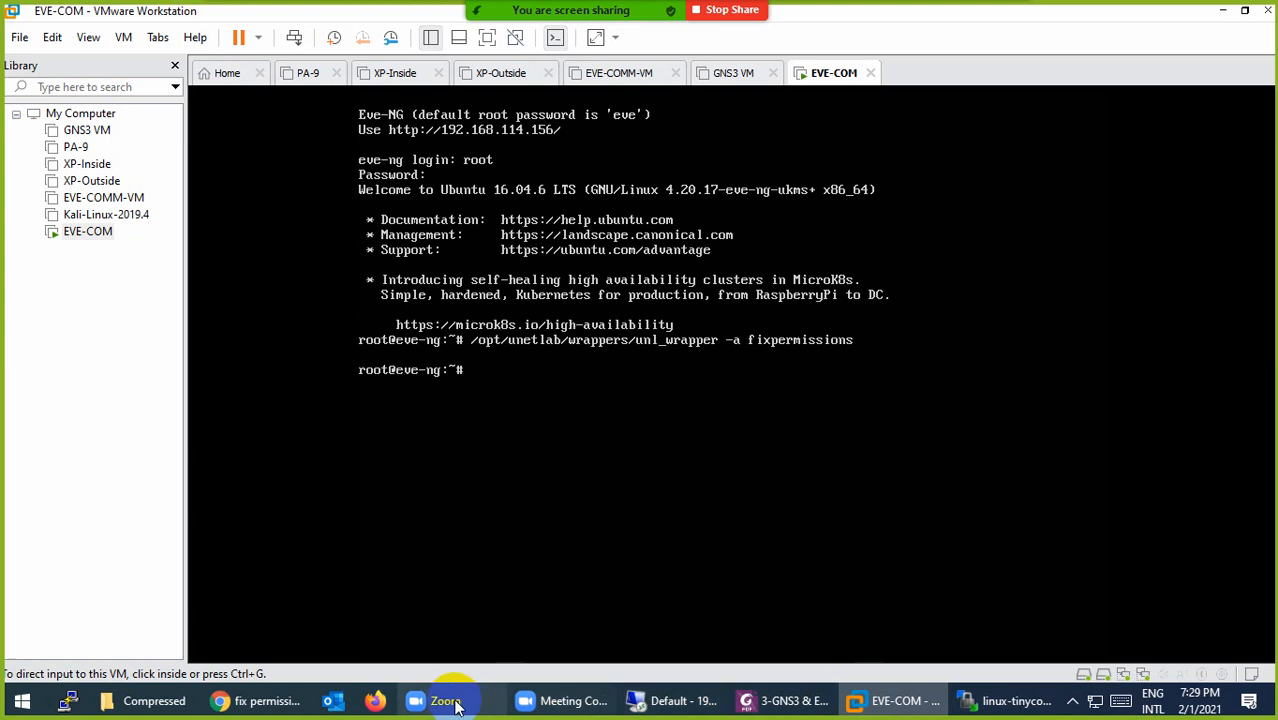
click(255, 700)
click(100, 16)
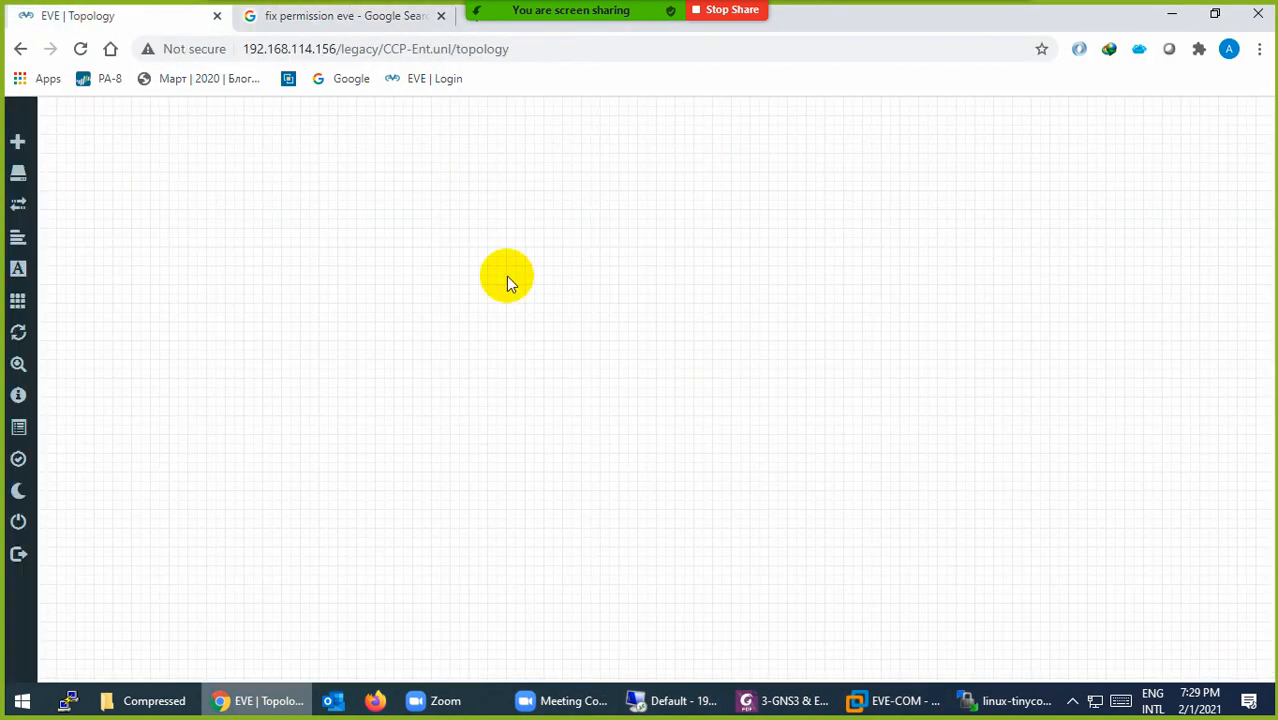
Step: Add a Cisco IOS 3725 (Dynamips) node with name prefix R to the lab
right_click(550, 242)
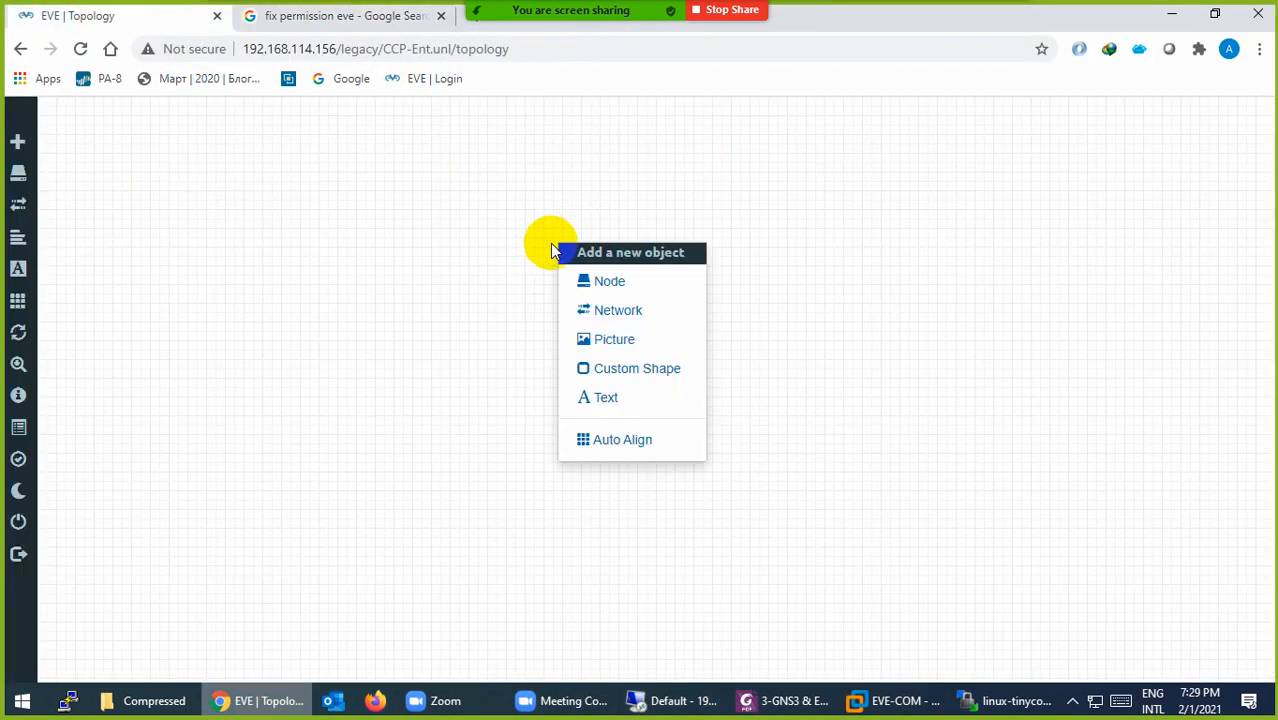
click(584, 282)
scroll(600, 499, down, 5)
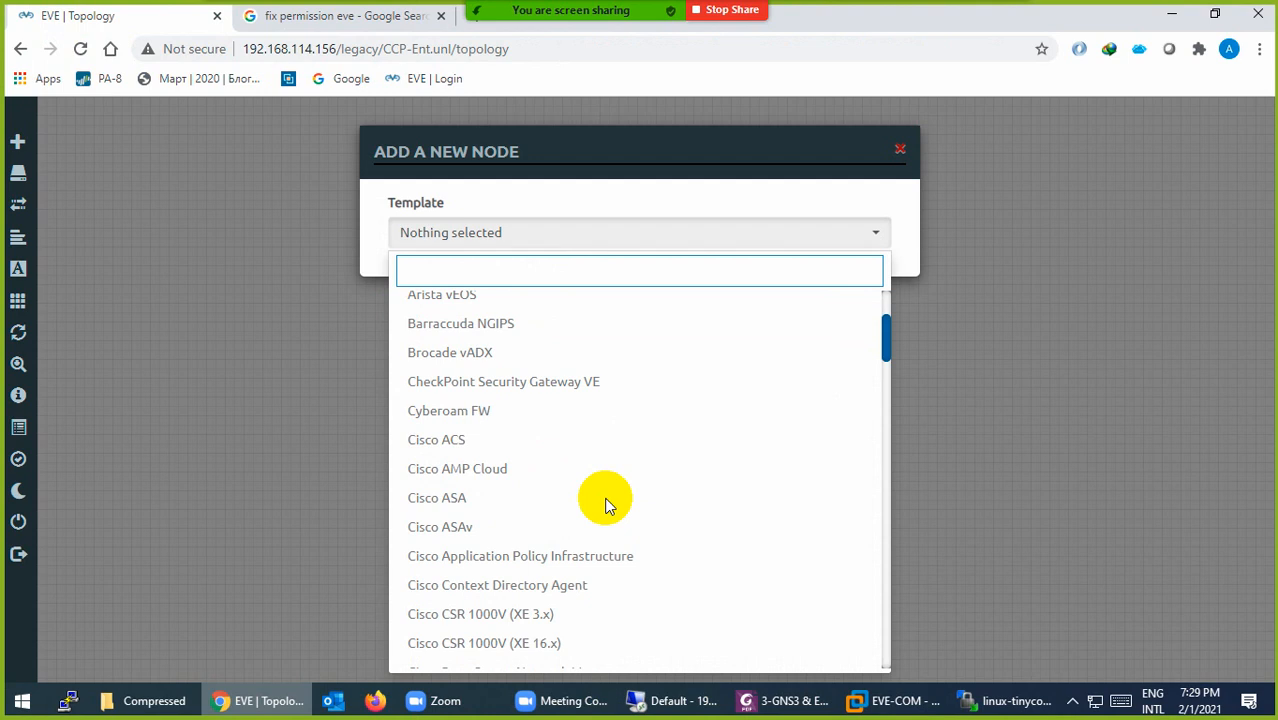
scroll(594, 498, down, 4)
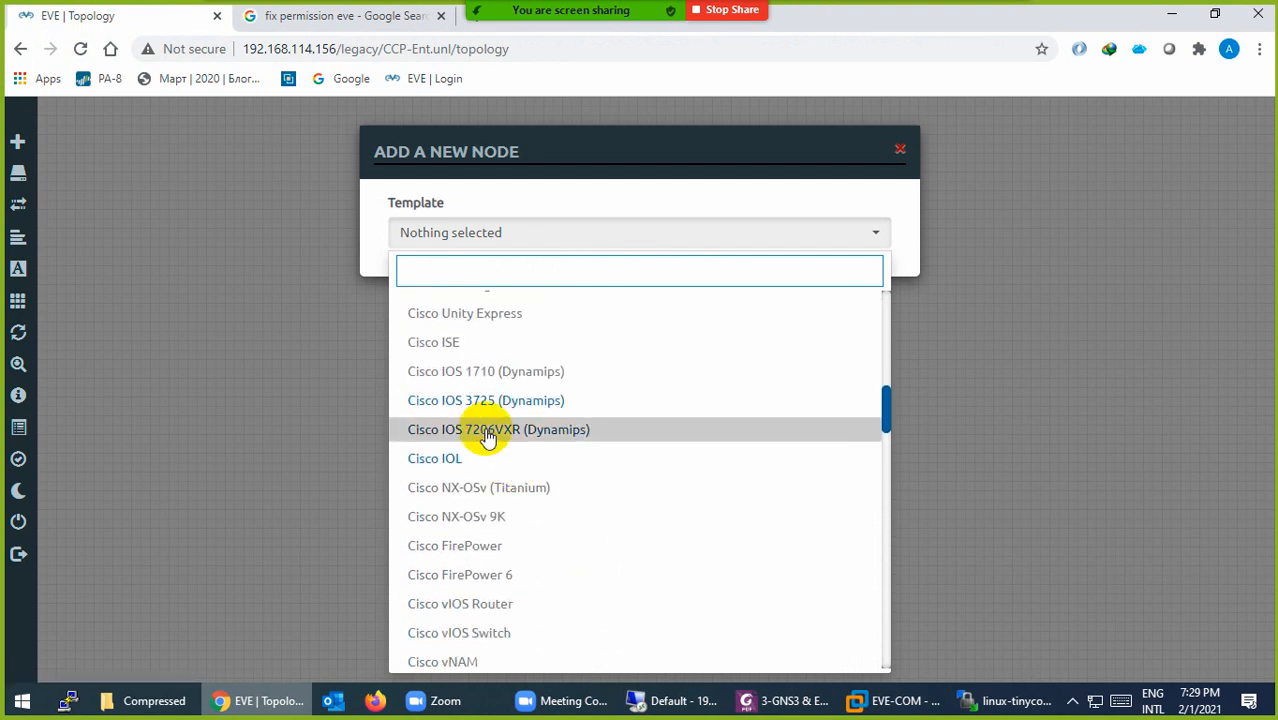
click(466, 400)
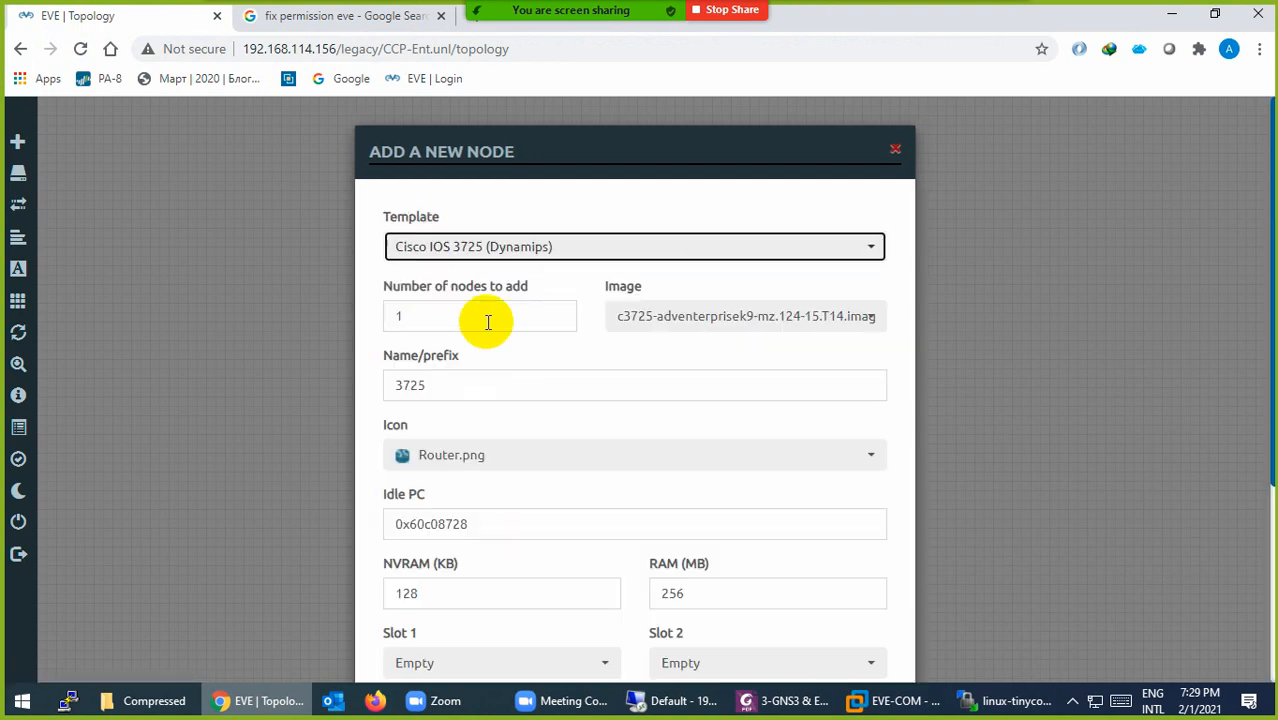
drag(490, 393, 365, 391)
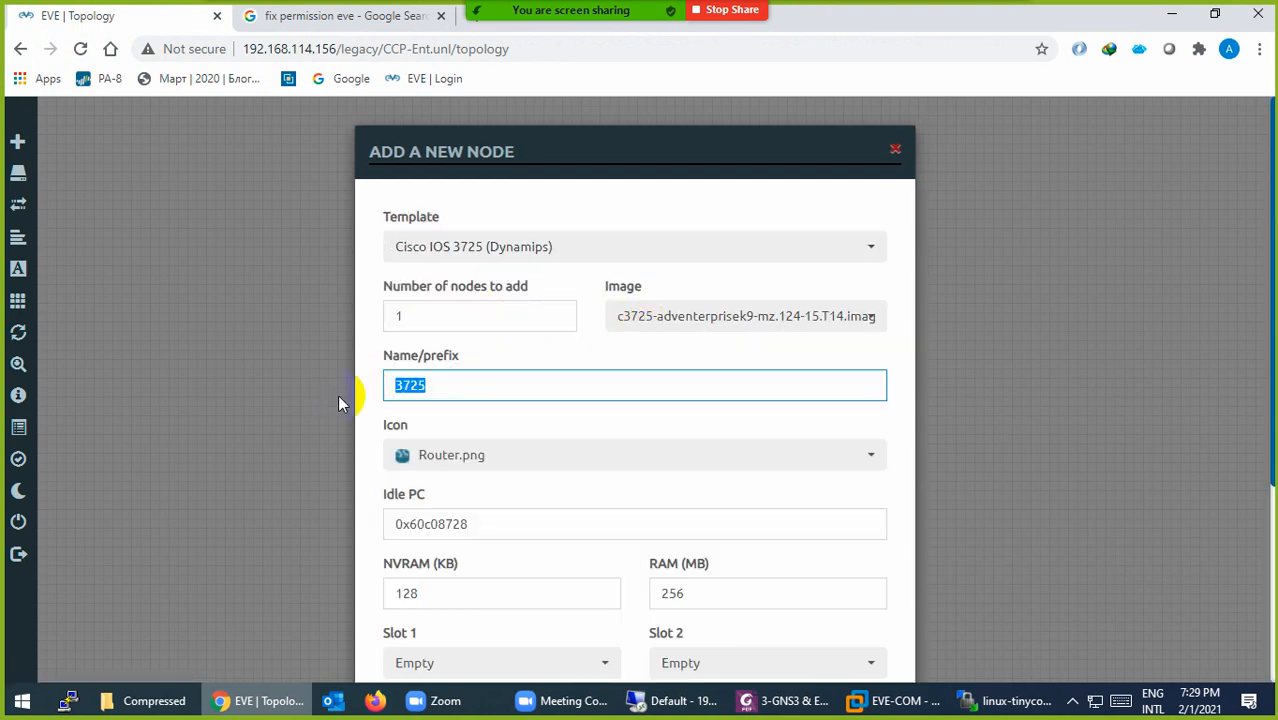
text(R)
scroll(696, 523, down, 3)
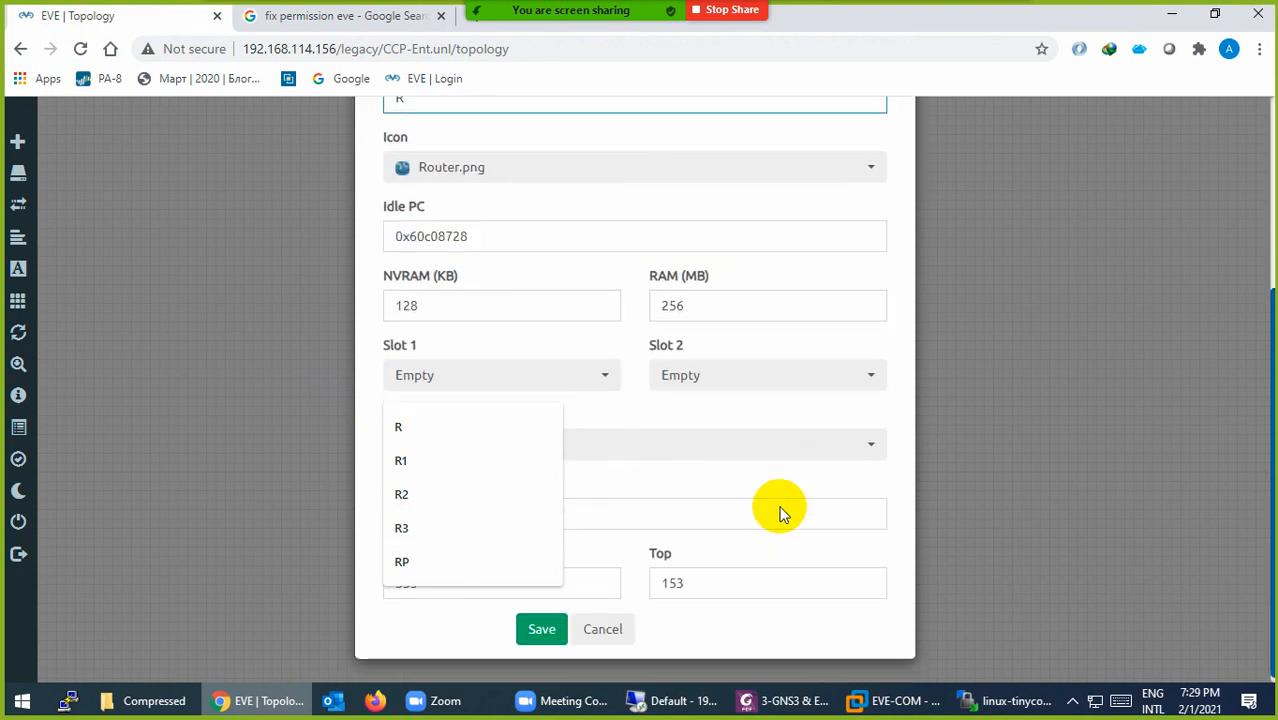
click(548, 622)
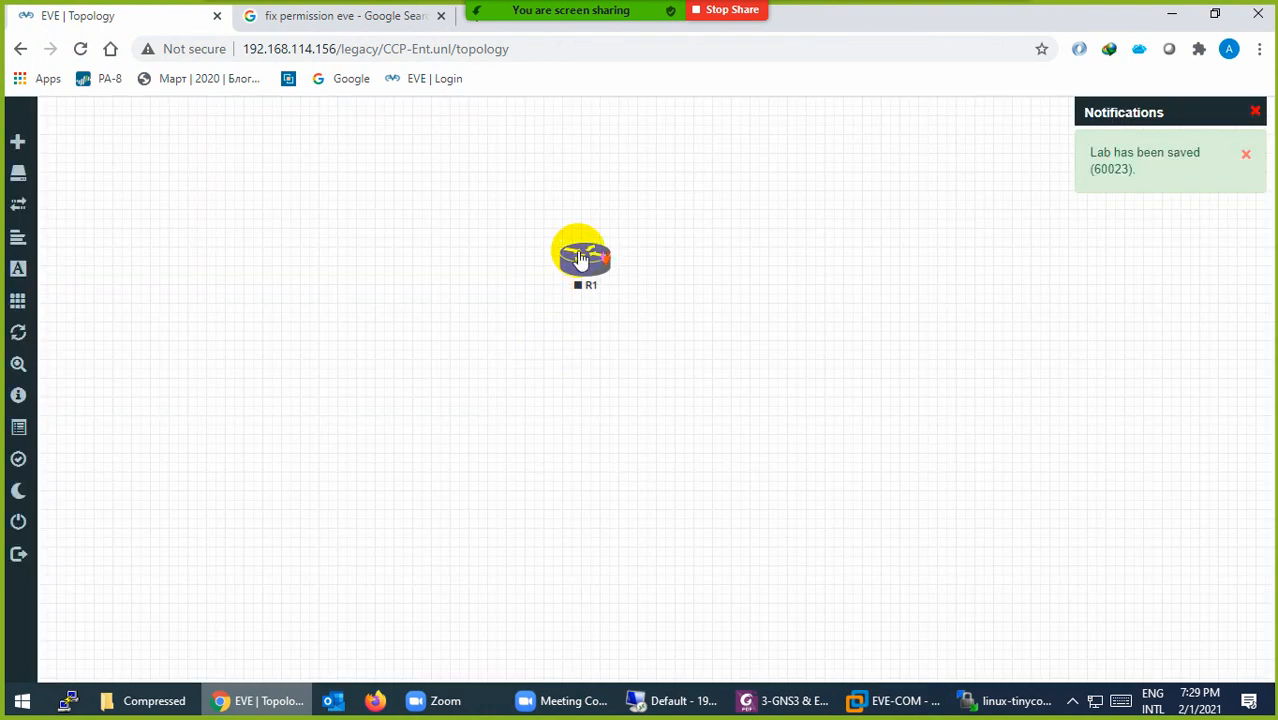
Step: Move router R1 further left on the canvas and start it
drag(581, 258, 410, 274)
right_click(412, 280)
click(434, 308)
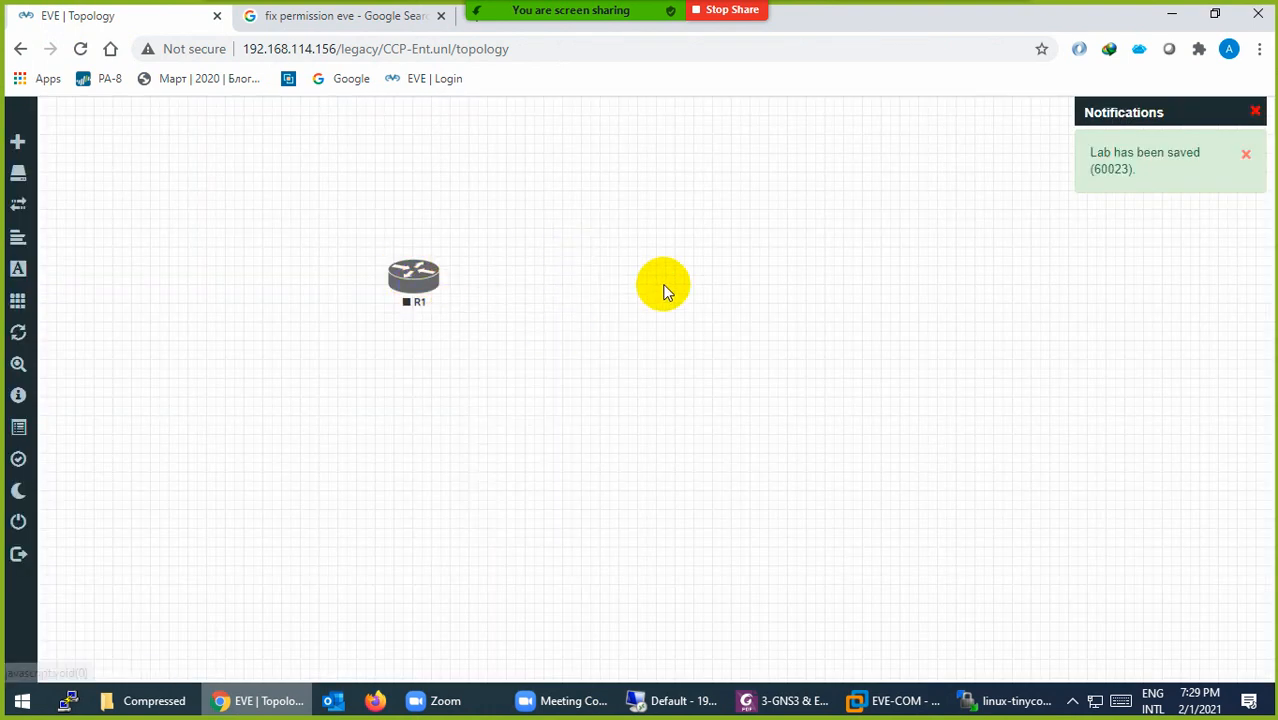
right_click(665, 290)
click(700, 322)
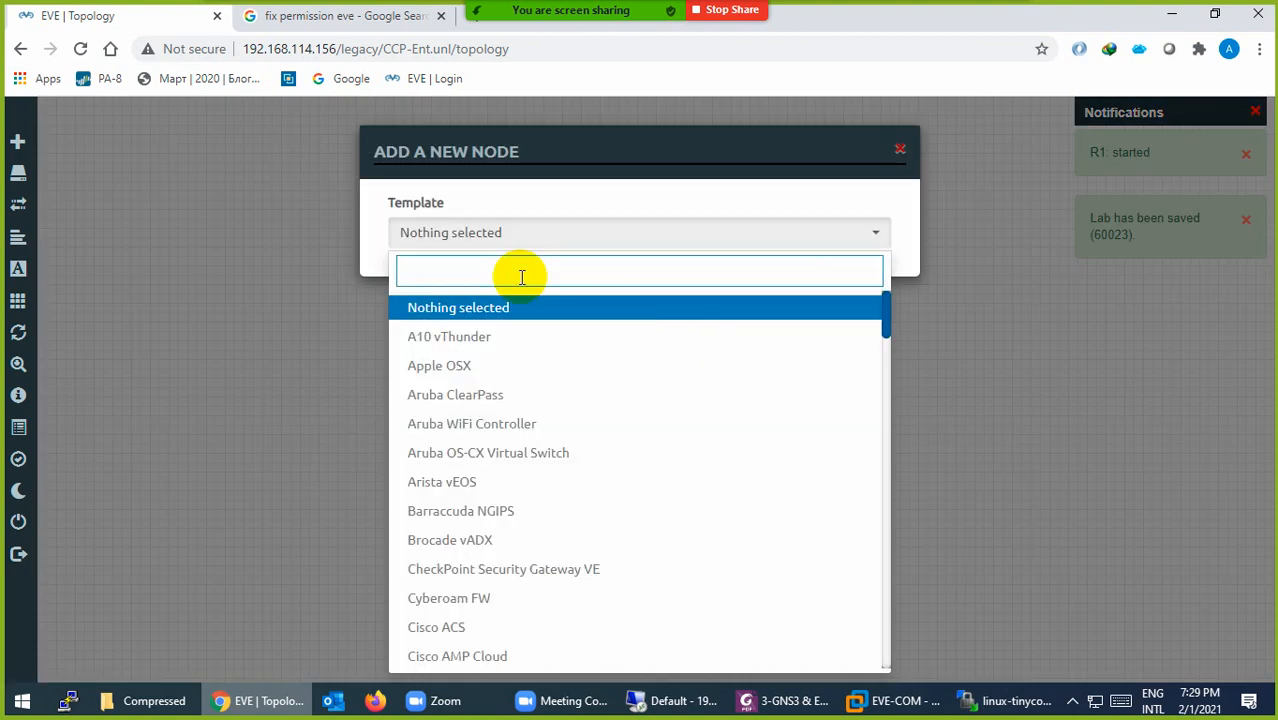
Step: Add a Cisco IOL node named SW using the Switch L3.png icon
text(iol)
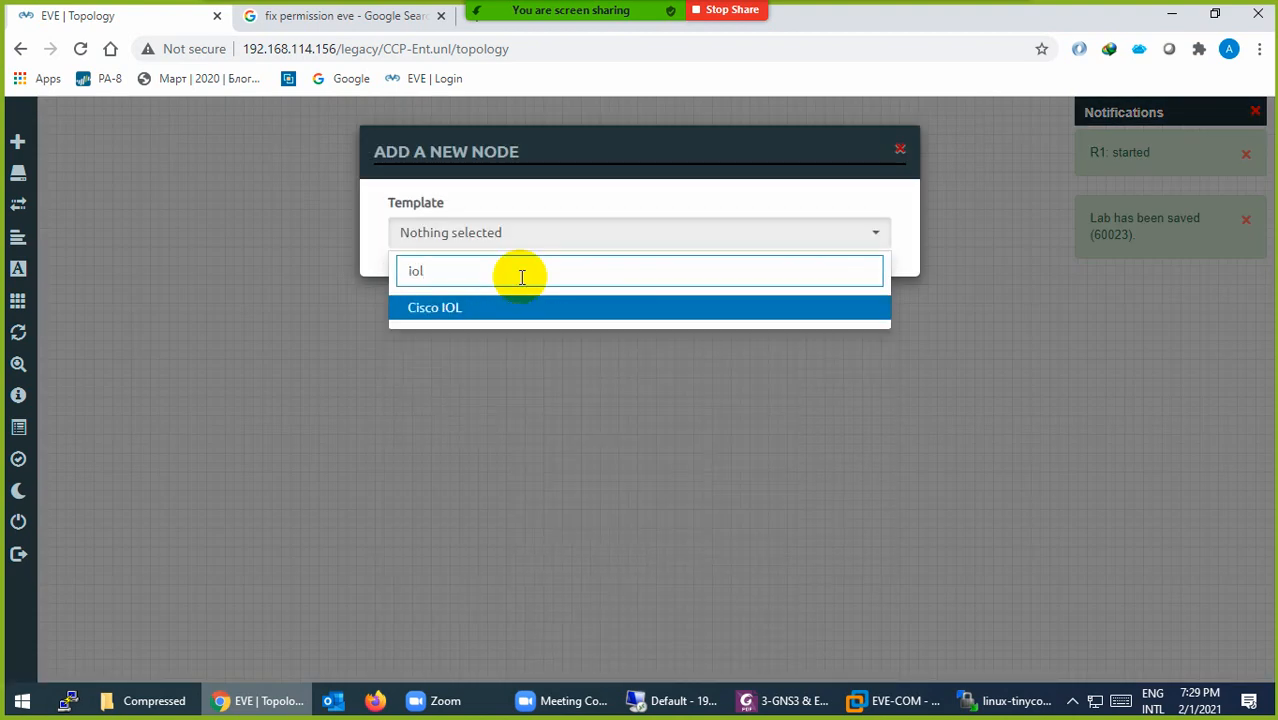
click(418, 310)
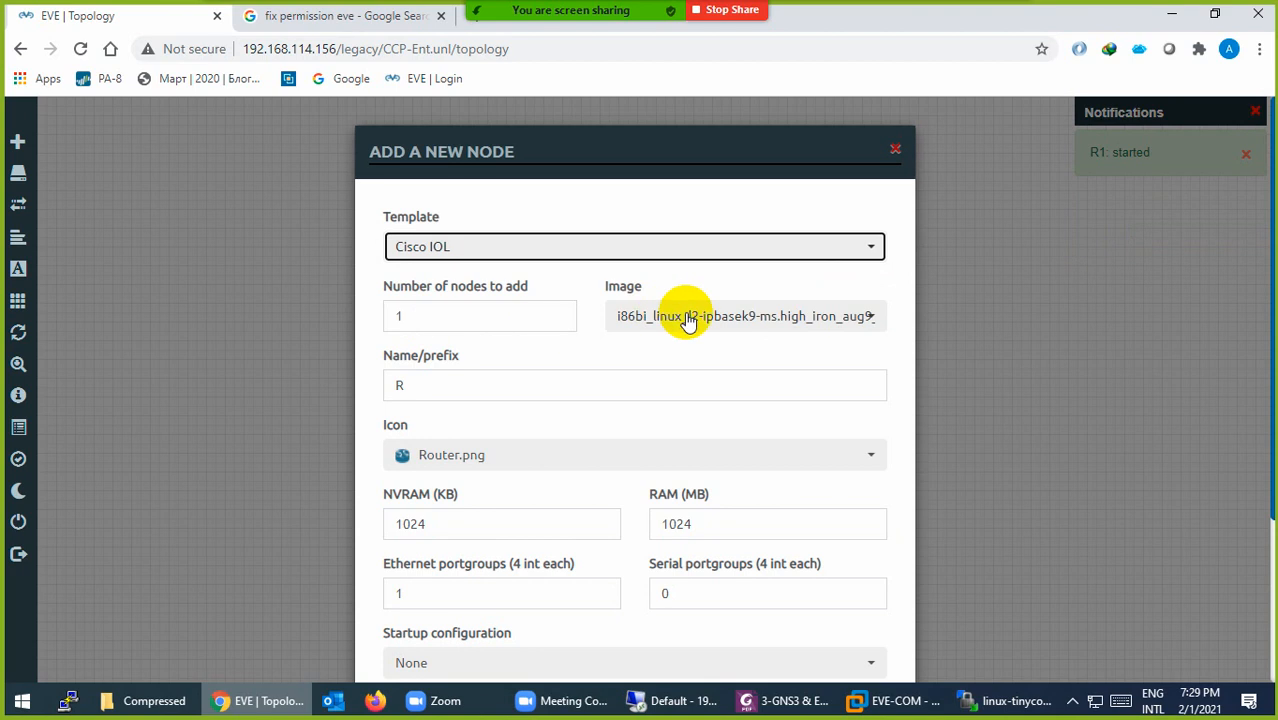
double_click(448, 385)
text(SW)
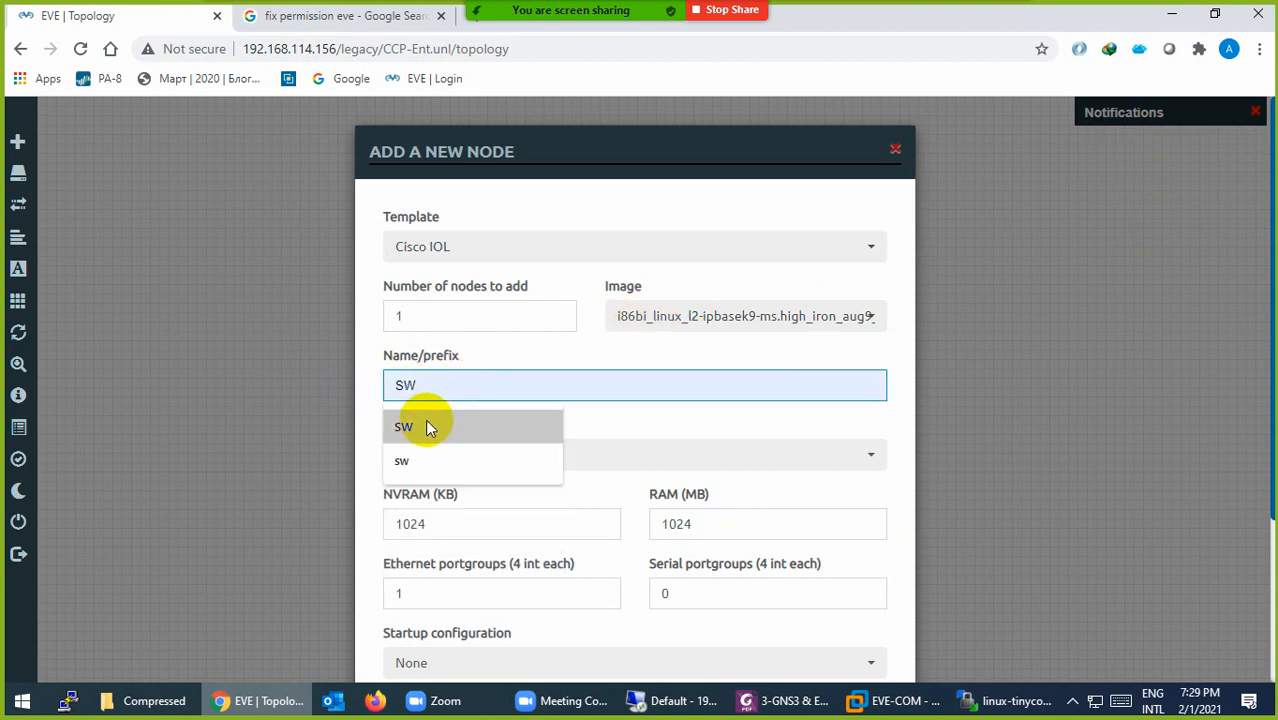
click(629, 421)
click(458, 458)
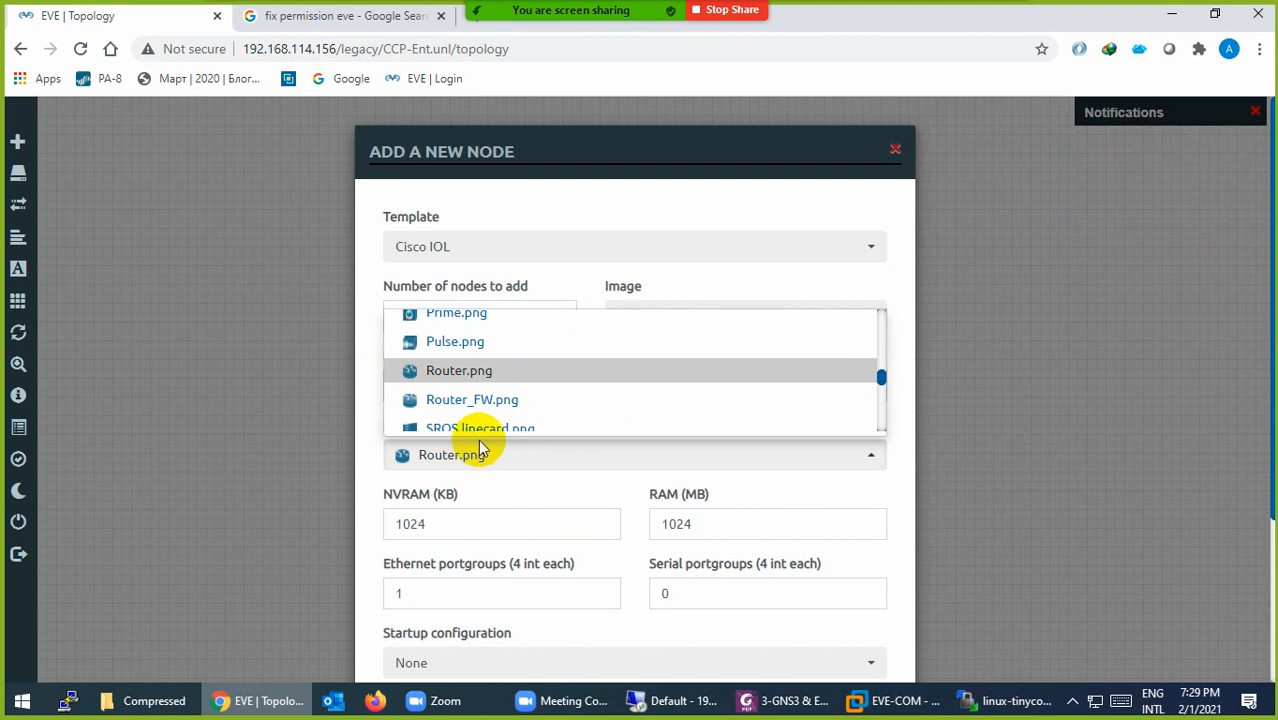
scroll(484, 415, down, 4)
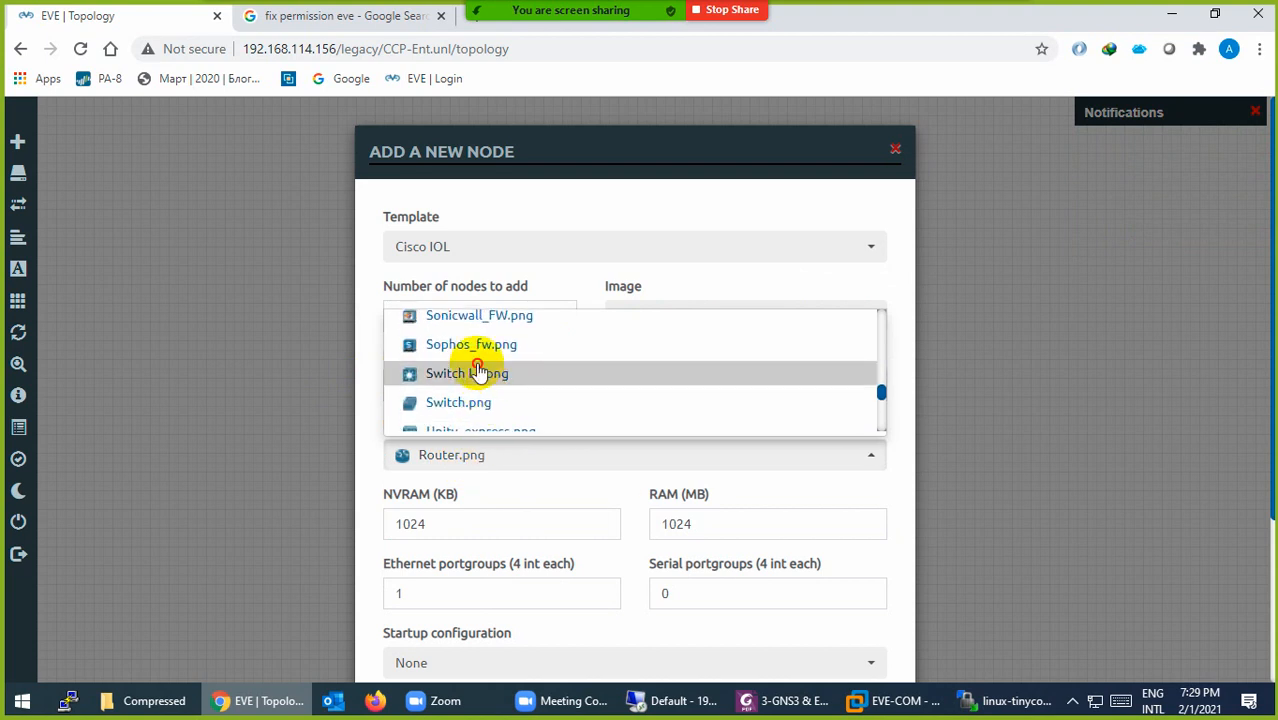
click(478, 372)
scroll(514, 518, down, 3)
click(540, 623)
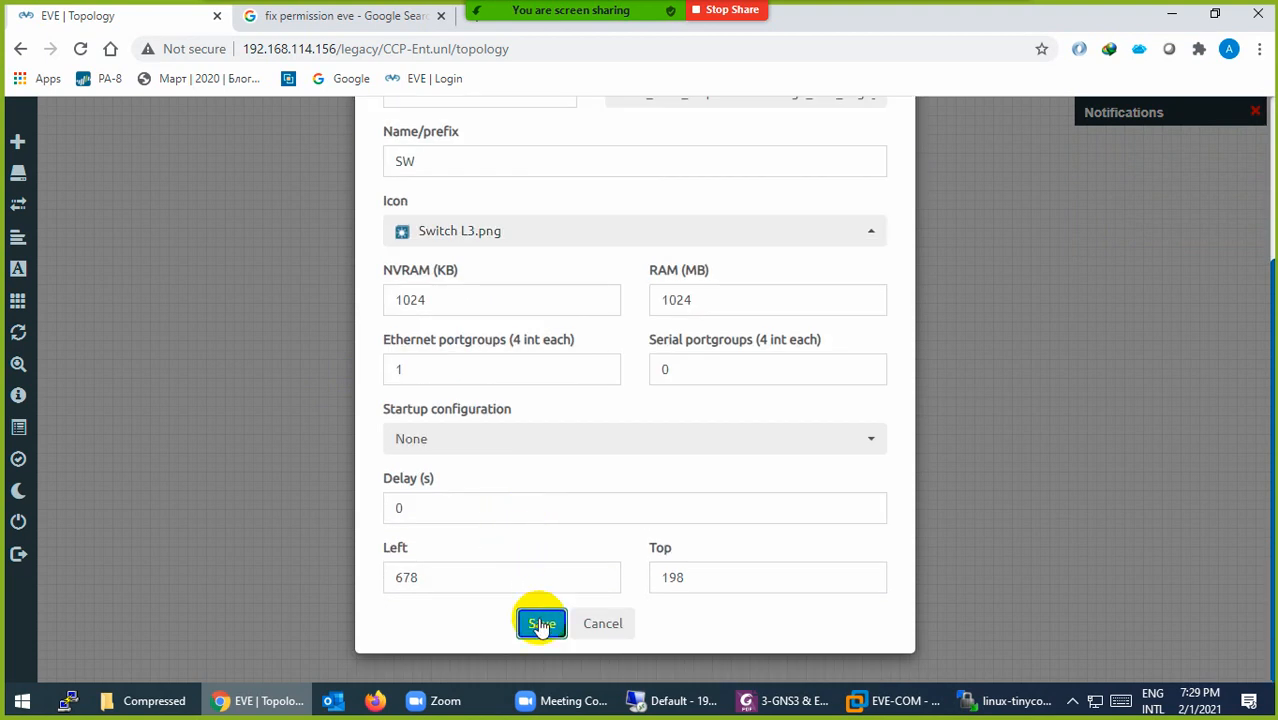
Step: Place SW to the right of R1 and start it
drag(700, 322, 670, 280)
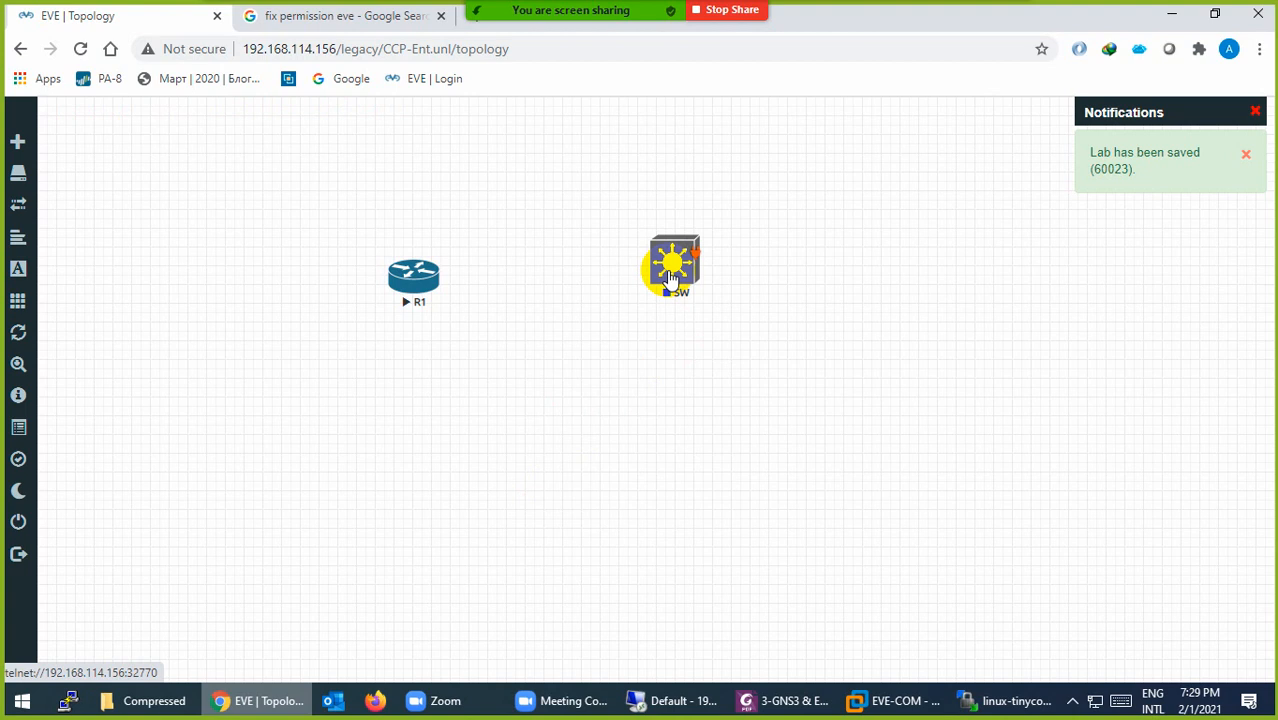
right_click(670, 280)
click(702, 309)
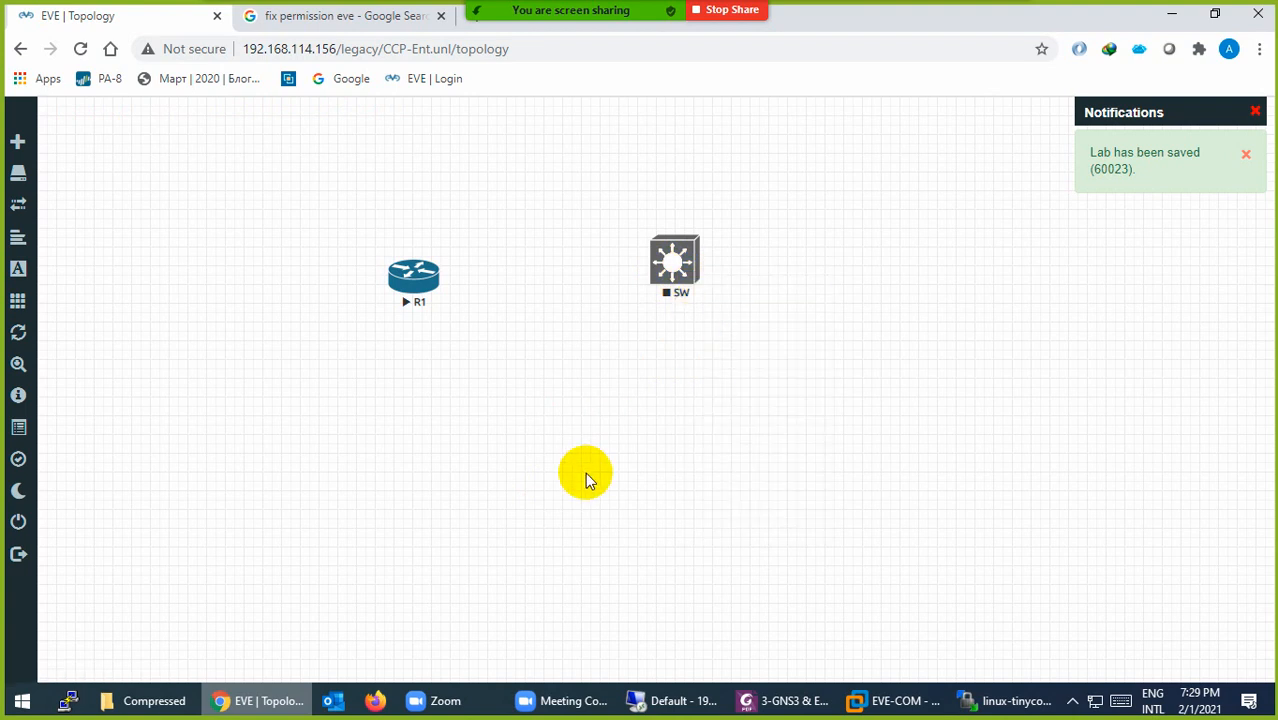
right_click(553, 436)
Step: Add a linux-tinycore-6.4 Linux node with a desktop computer icon
click(573, 467)
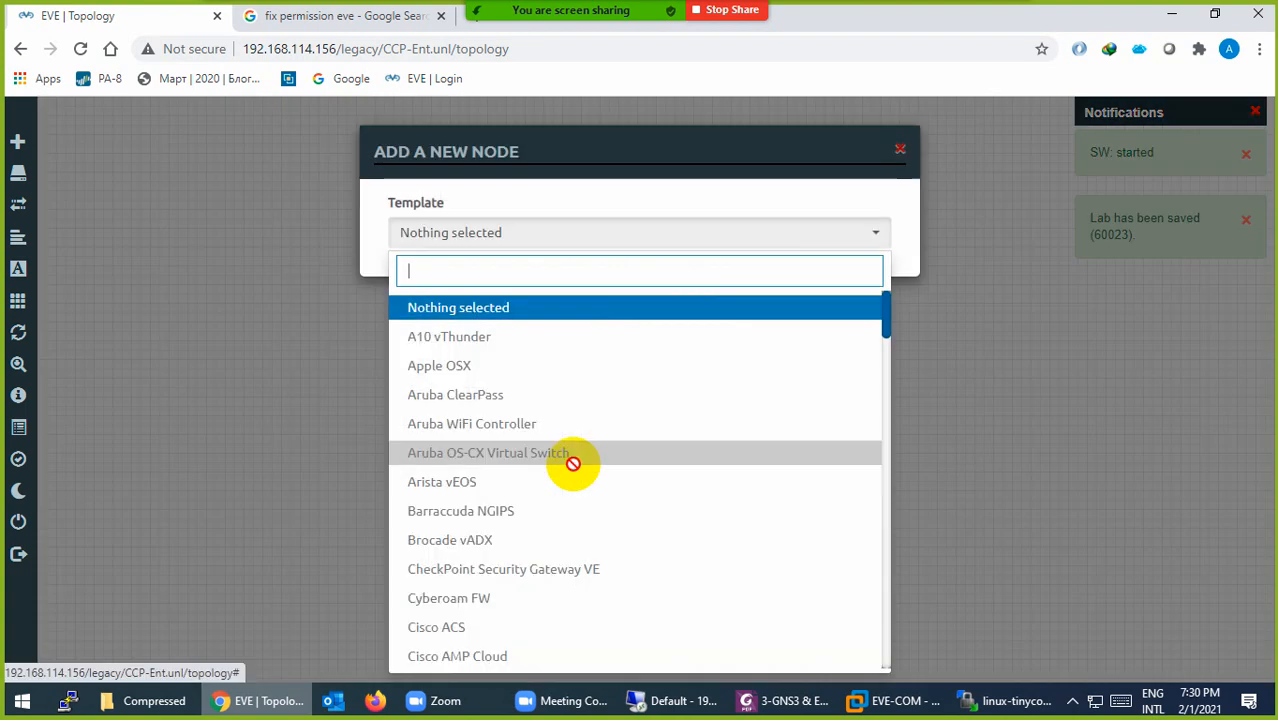
text(lin)
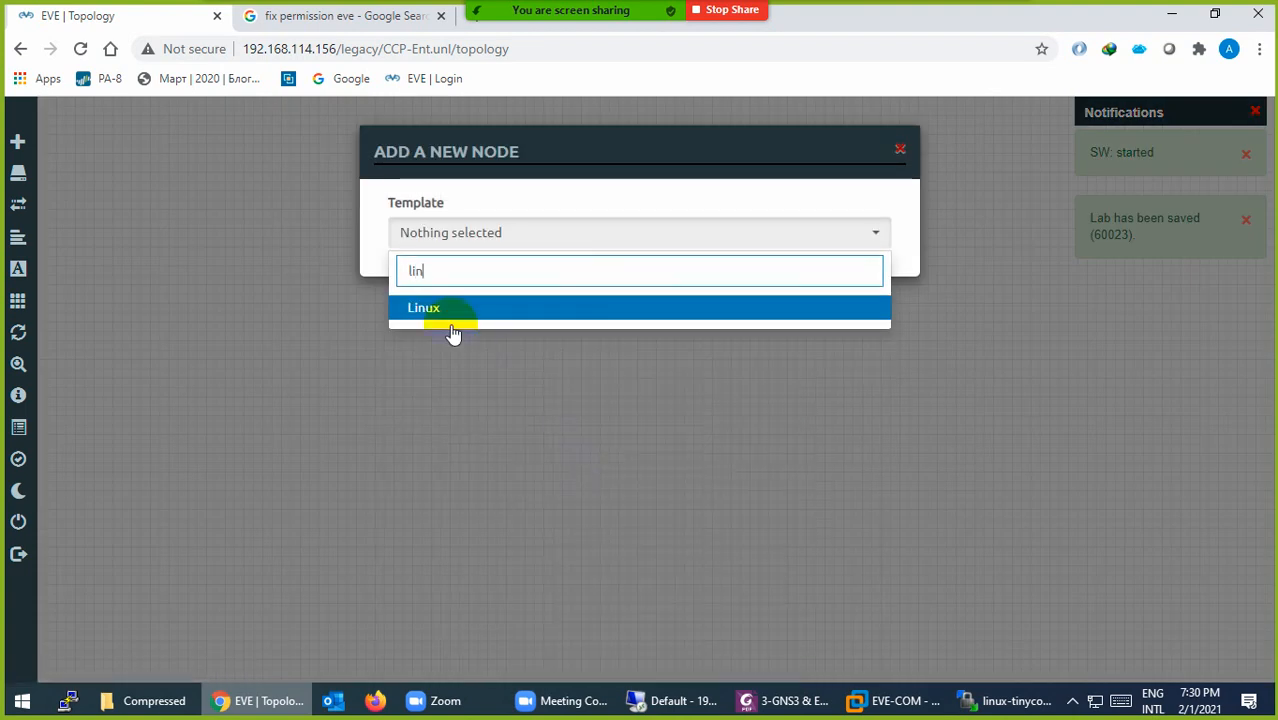
click(428, 310)
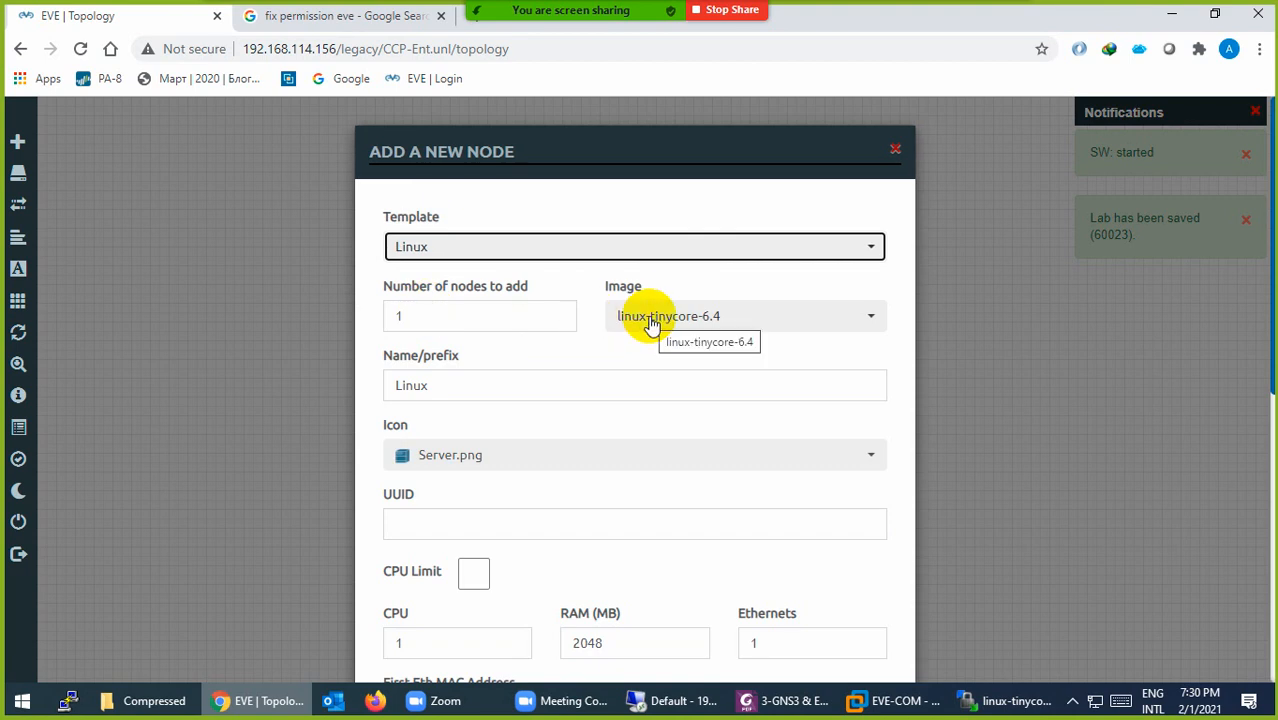
scroll(585, 400, down, 6)
scroll(508, 556, up, 4)
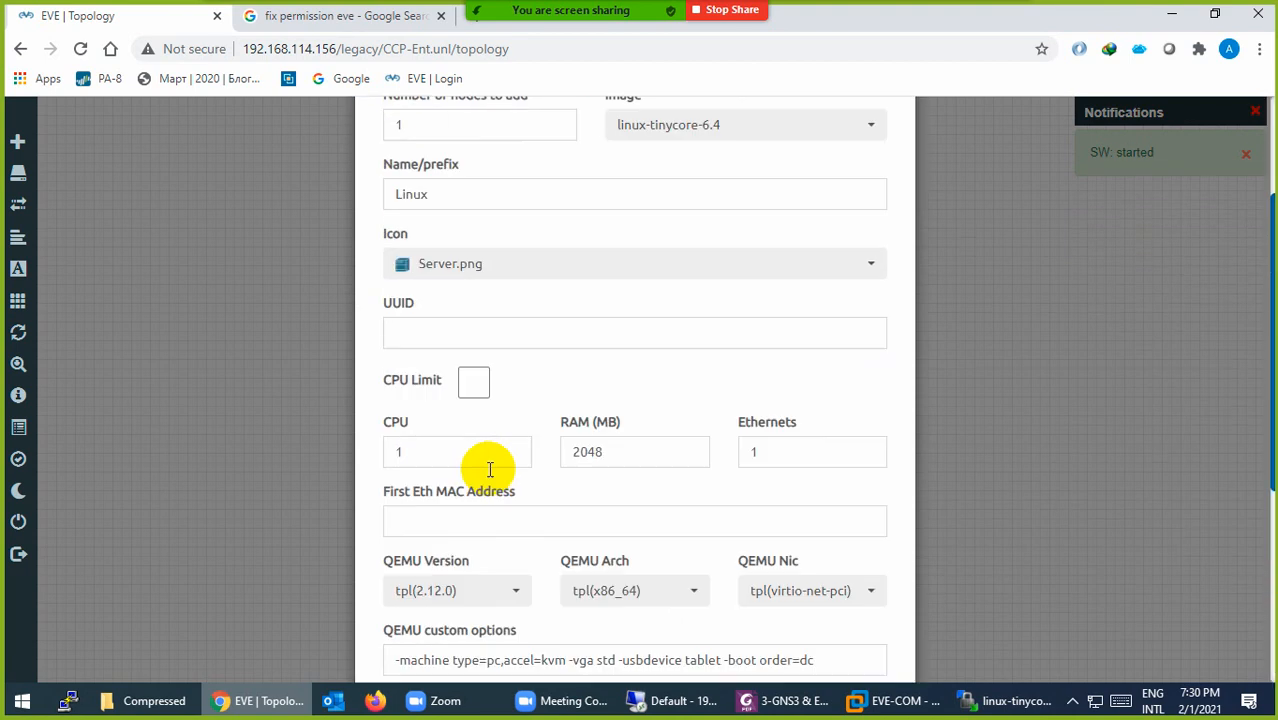
click(458, 272)
scroll(483, 345, up, 3)
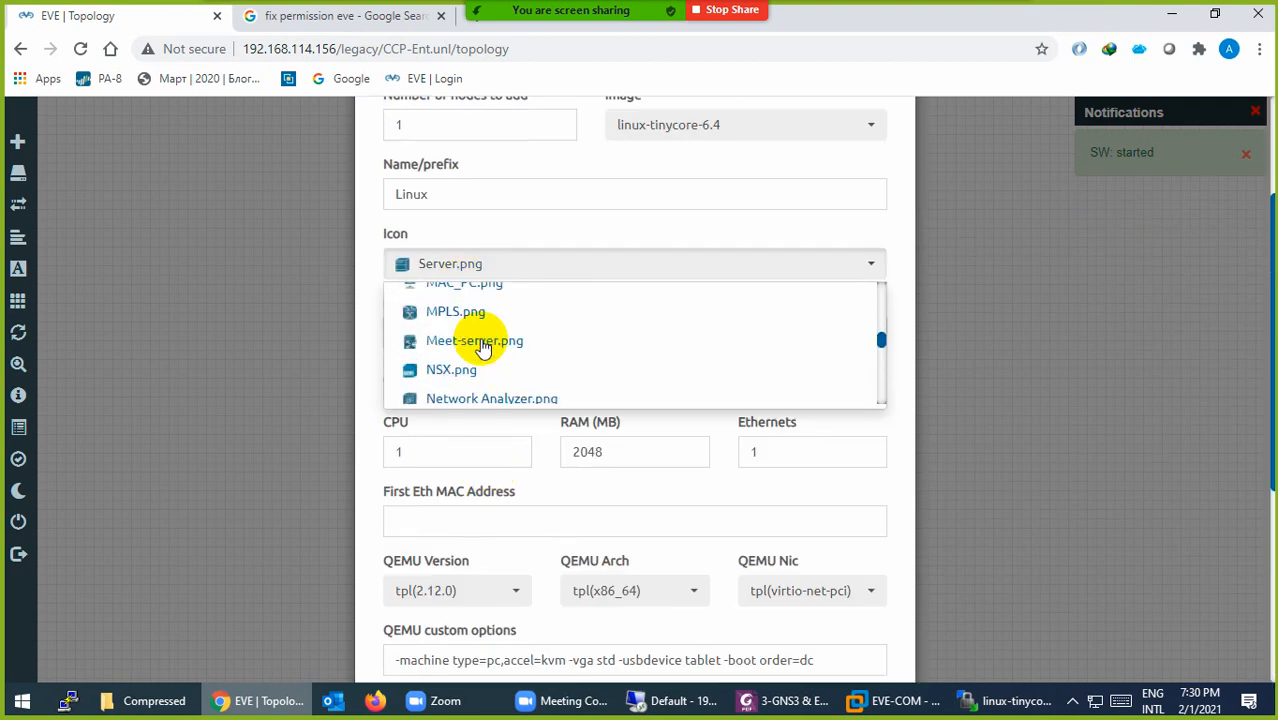
scroll(483, 345, up, 10)
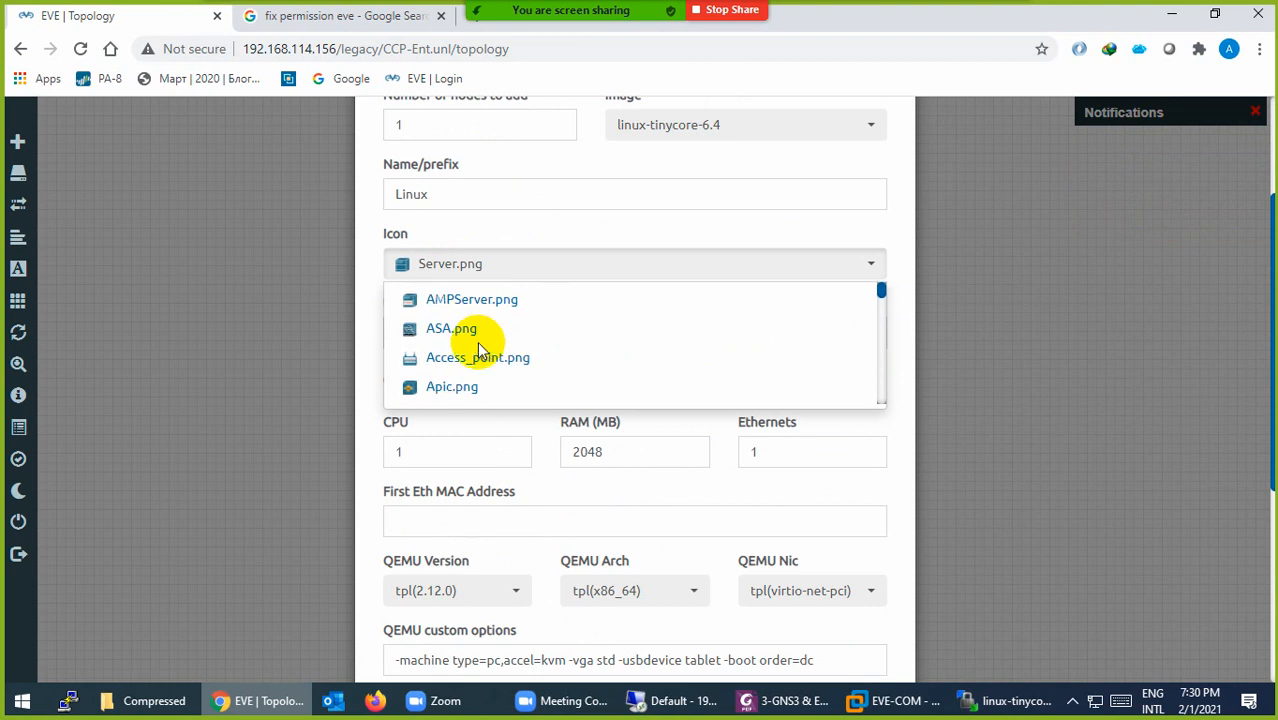
scroll(478, 350, down, 5)
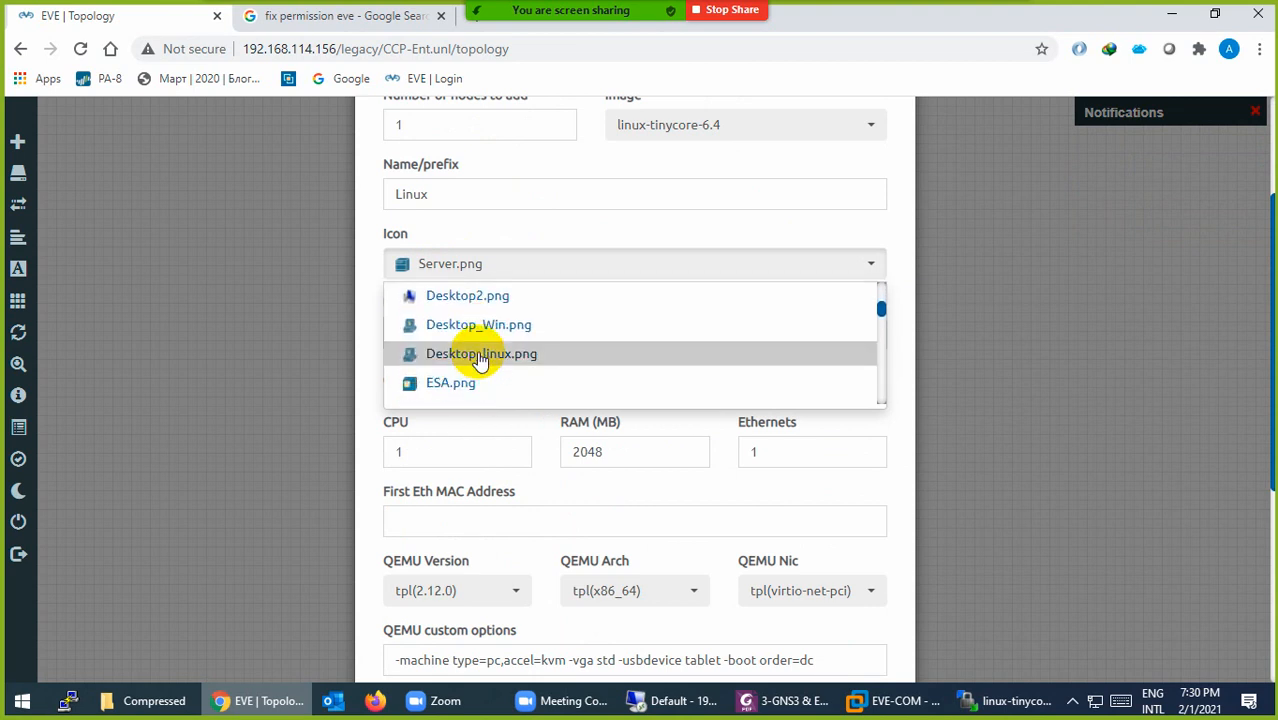
click(465, 298)
scroll(495, 470, down, 4)
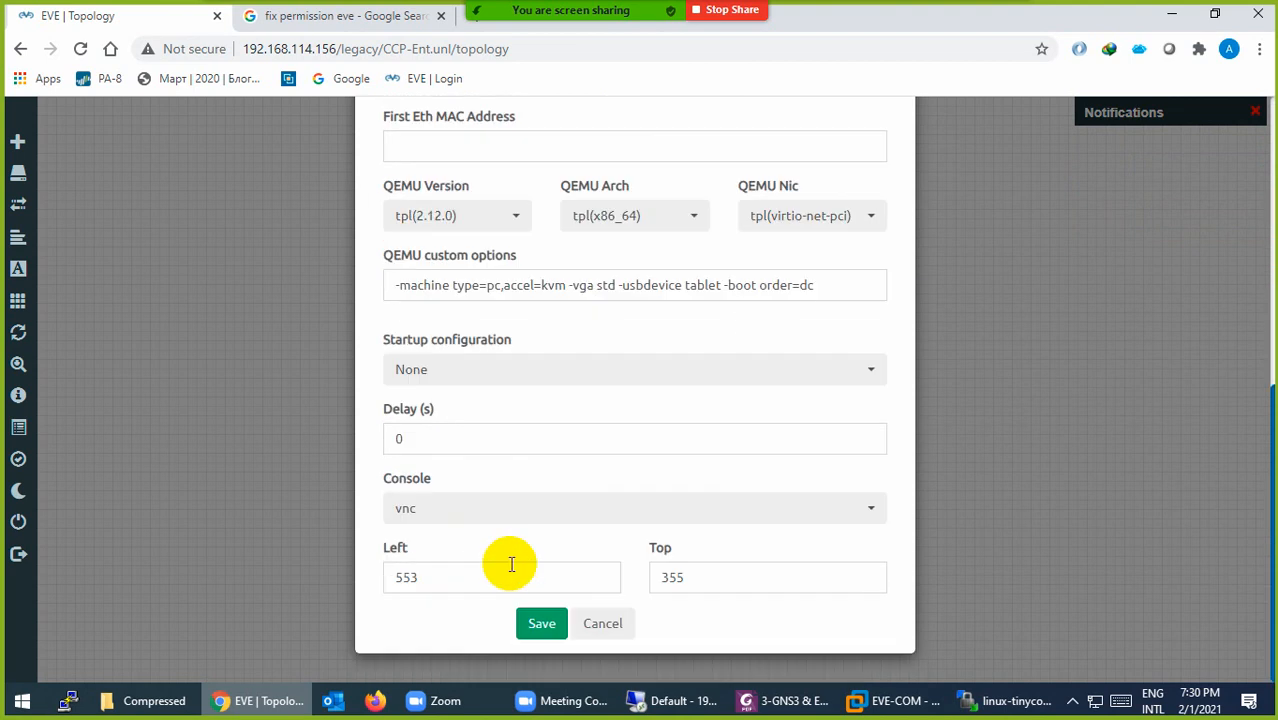
click(535, 623)
Step: Place the Linux node below R1 and start it
drag(585, 457, 398, 453)
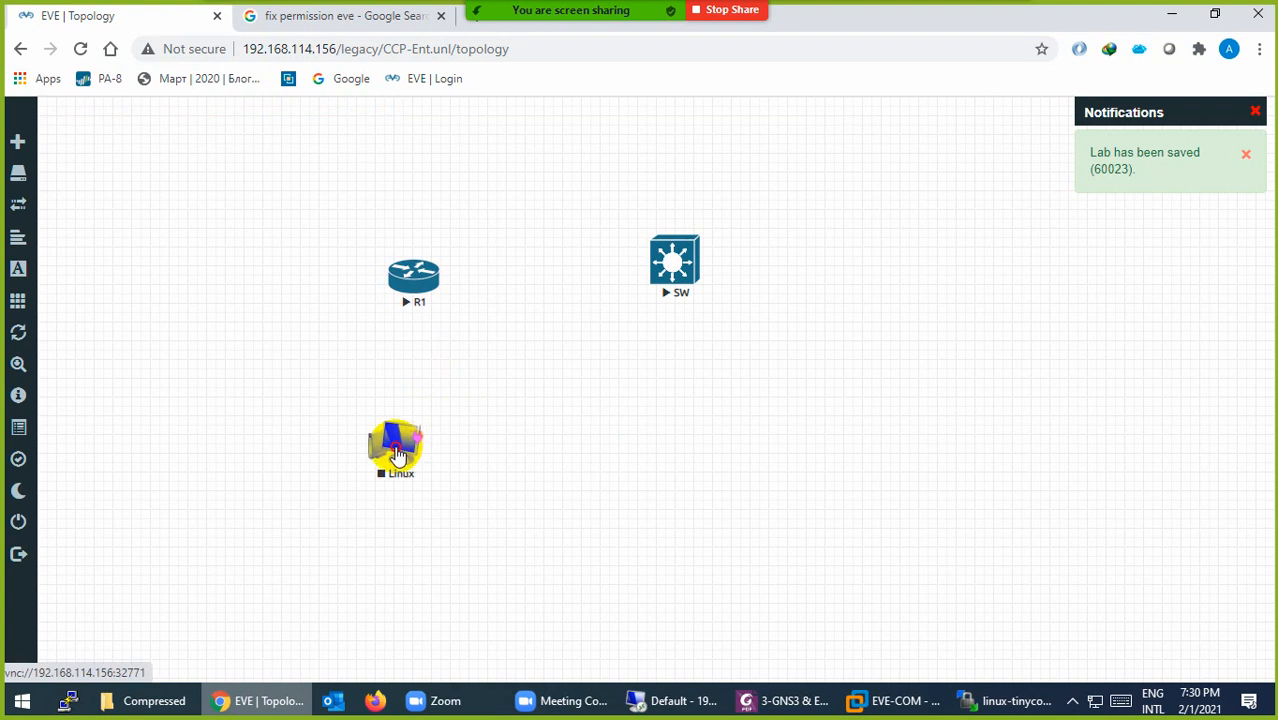
right_click(398, 453)
click(450, 455)
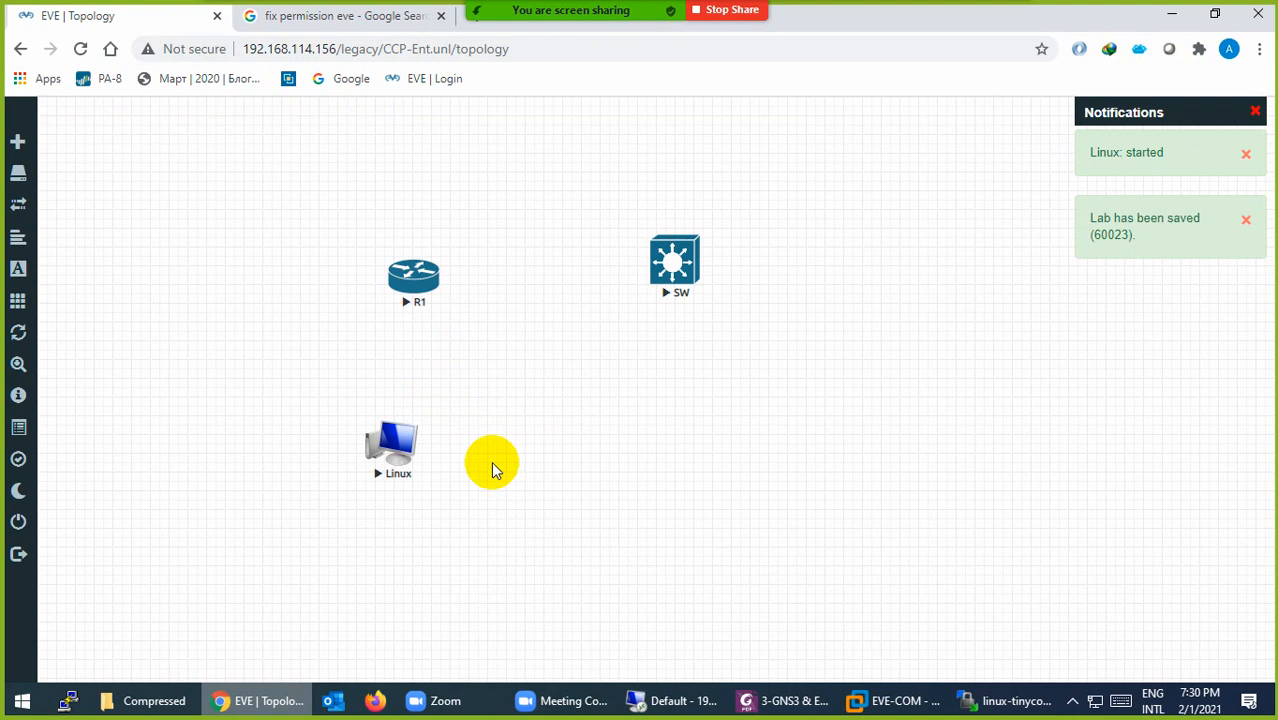
click(150, 697)
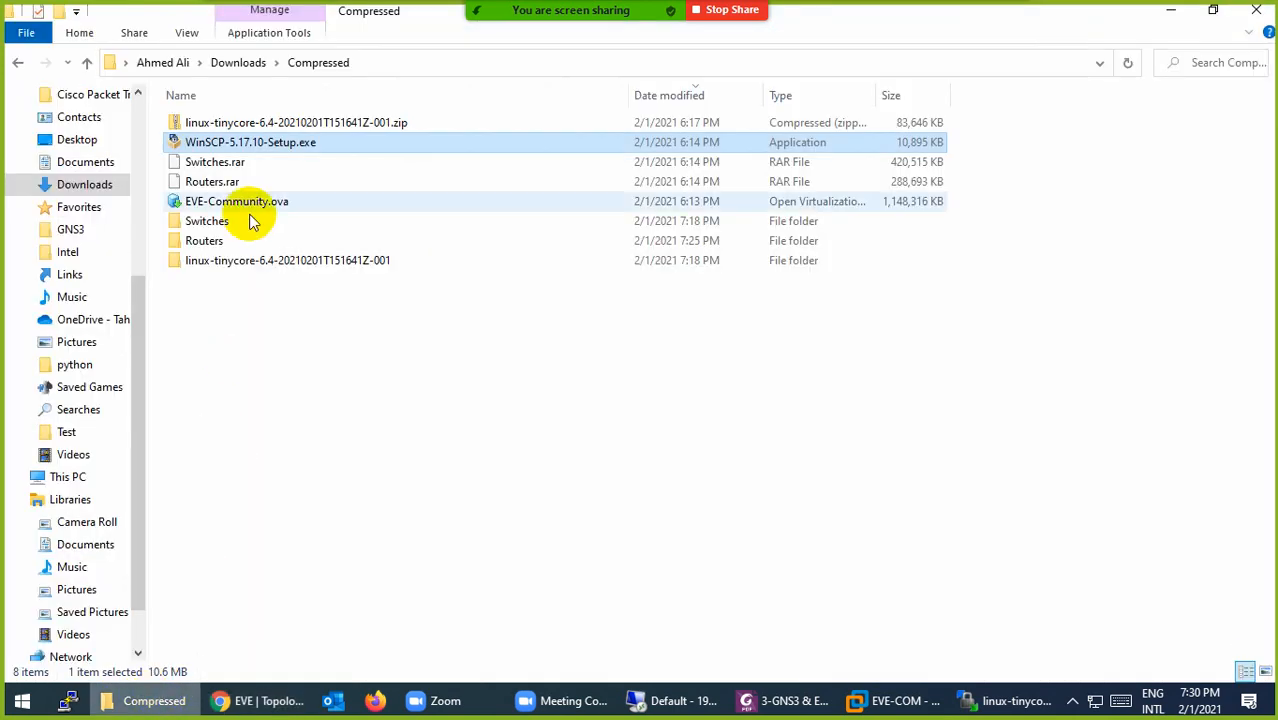
Step: Install EVE-NG-Win-Client-Pack-2.0.exe from Downloads\Programs, choosing English for the setup language
click(238, 62)
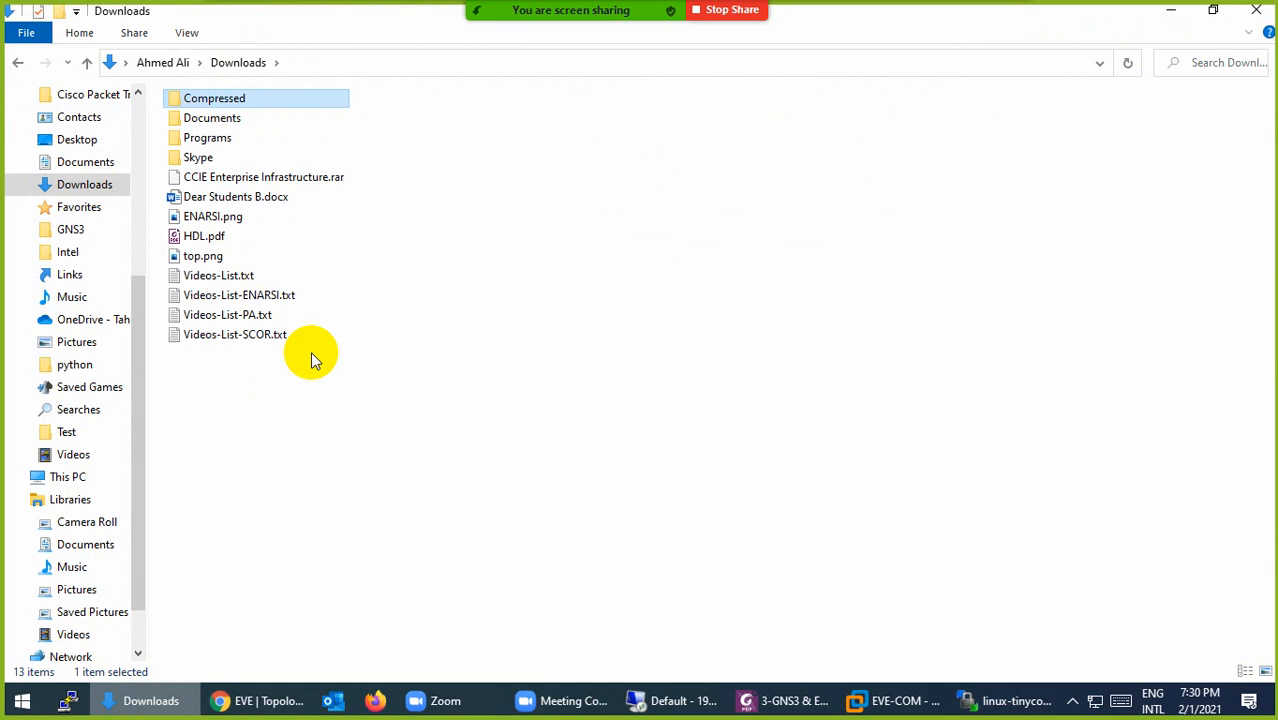
double_click(207, 137)
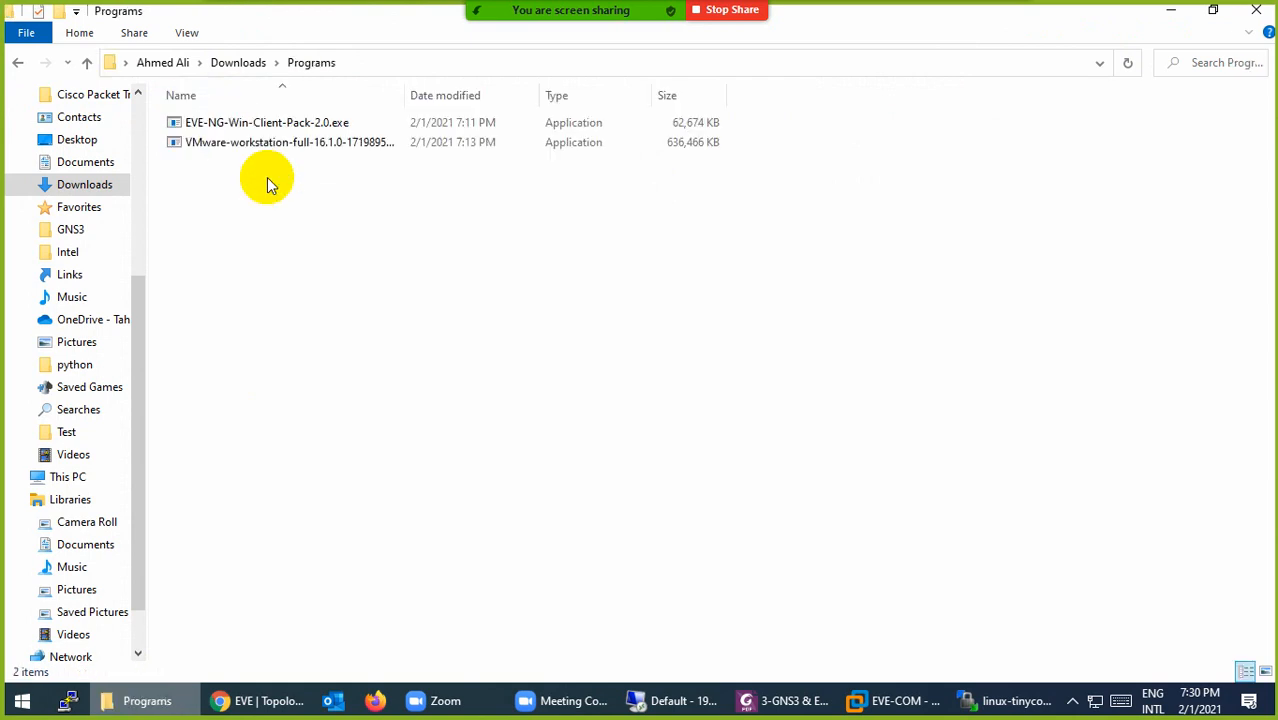
double_click(252, 125)
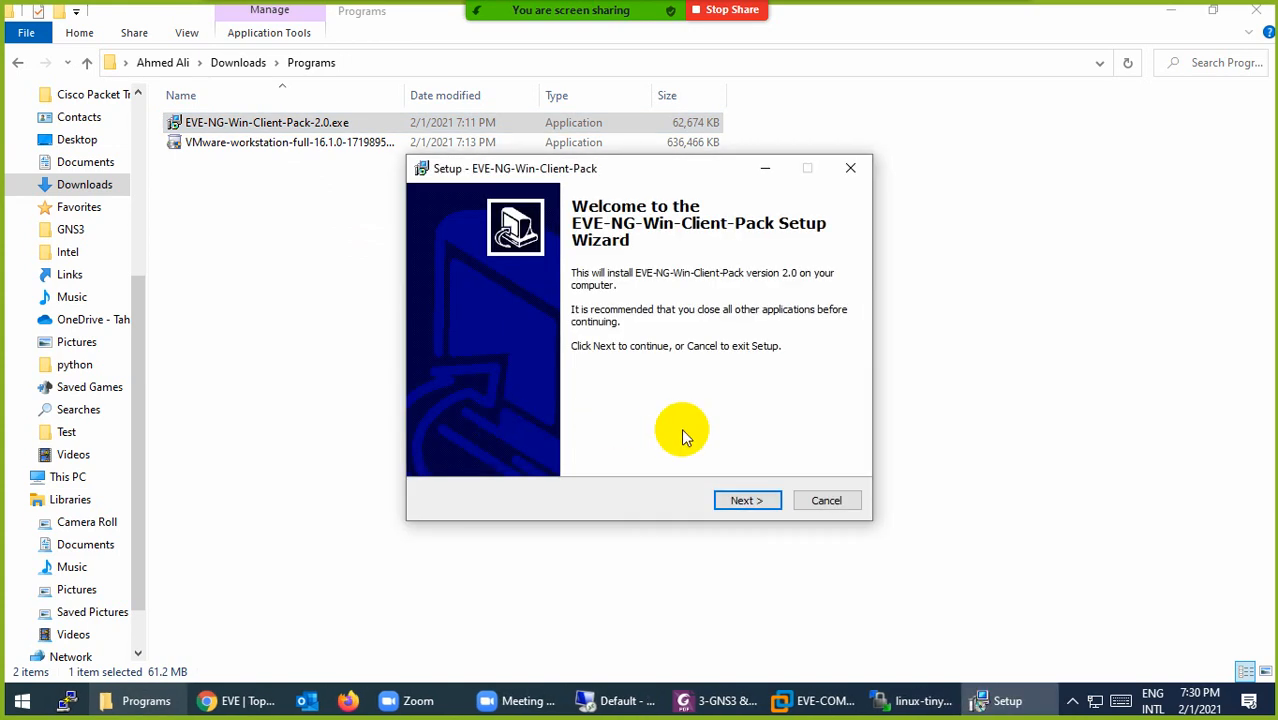
click(747, 501)
click(748, 502)
click(748, 501)
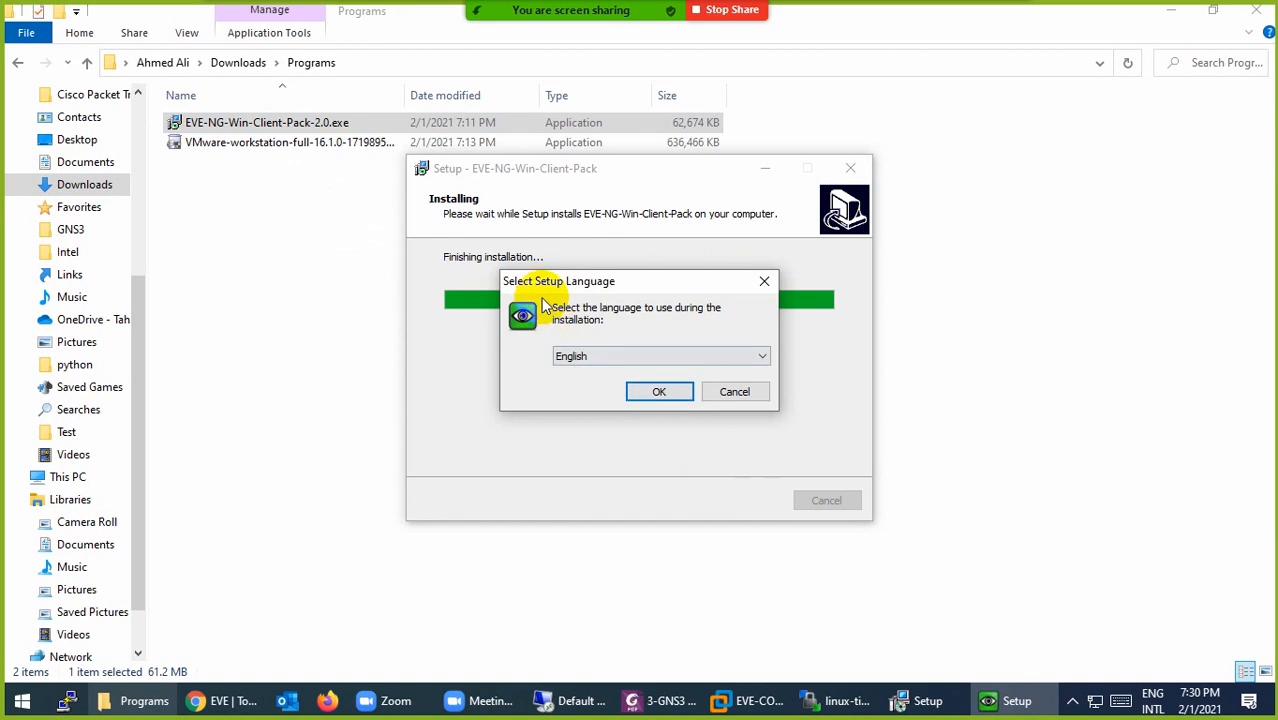
click(655, 393)
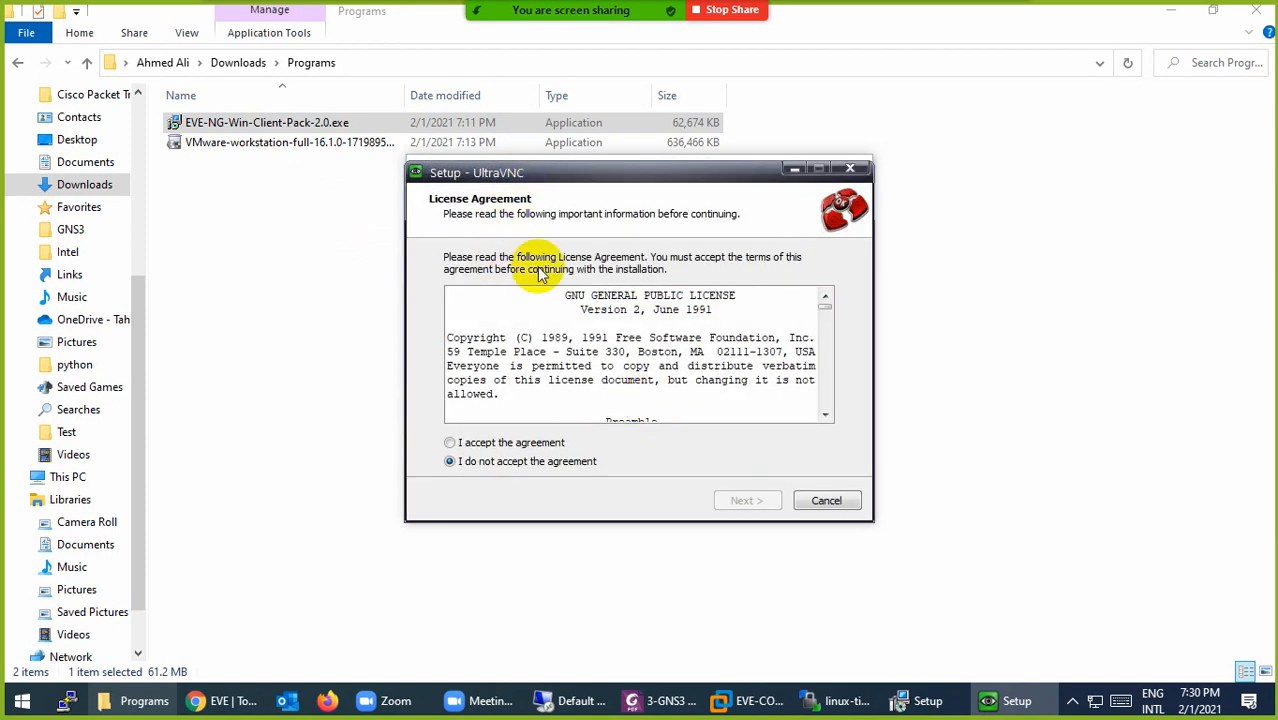
Step: Accept the UltraVNC license and install it with default components and tasks
click(536, 445)
click(752, 505)
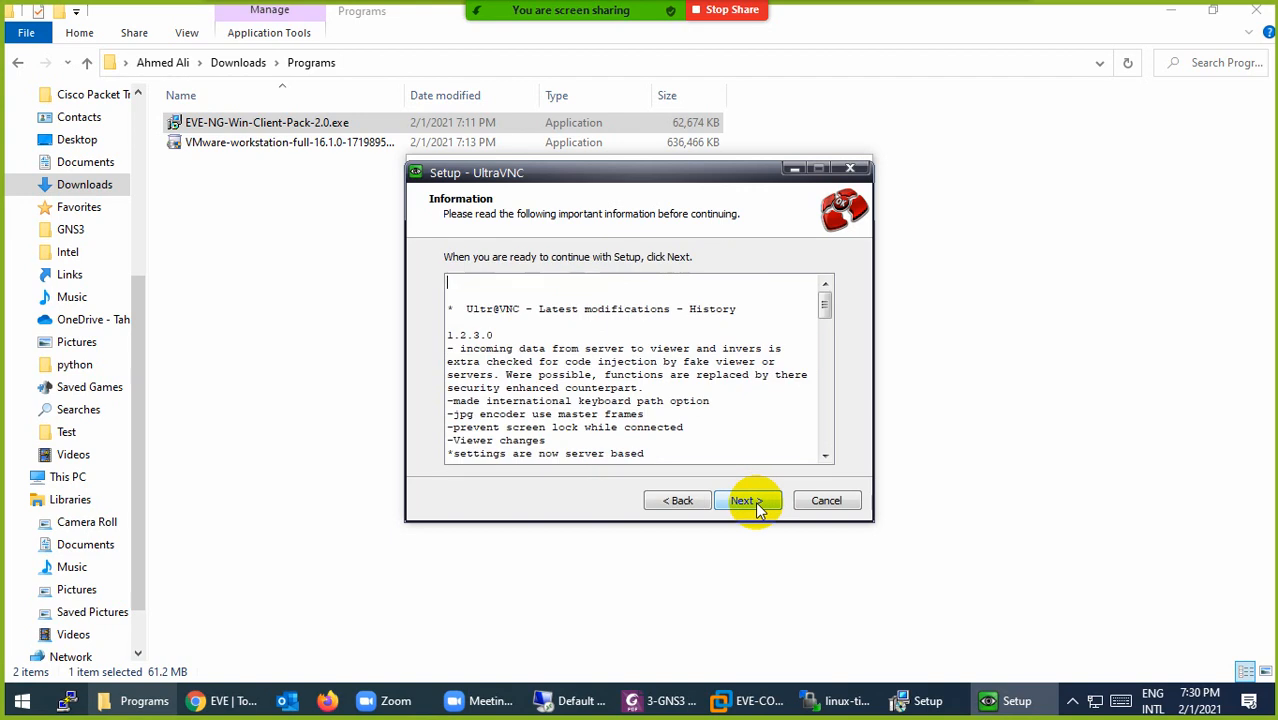
click(748, 501)
click(748, 501)
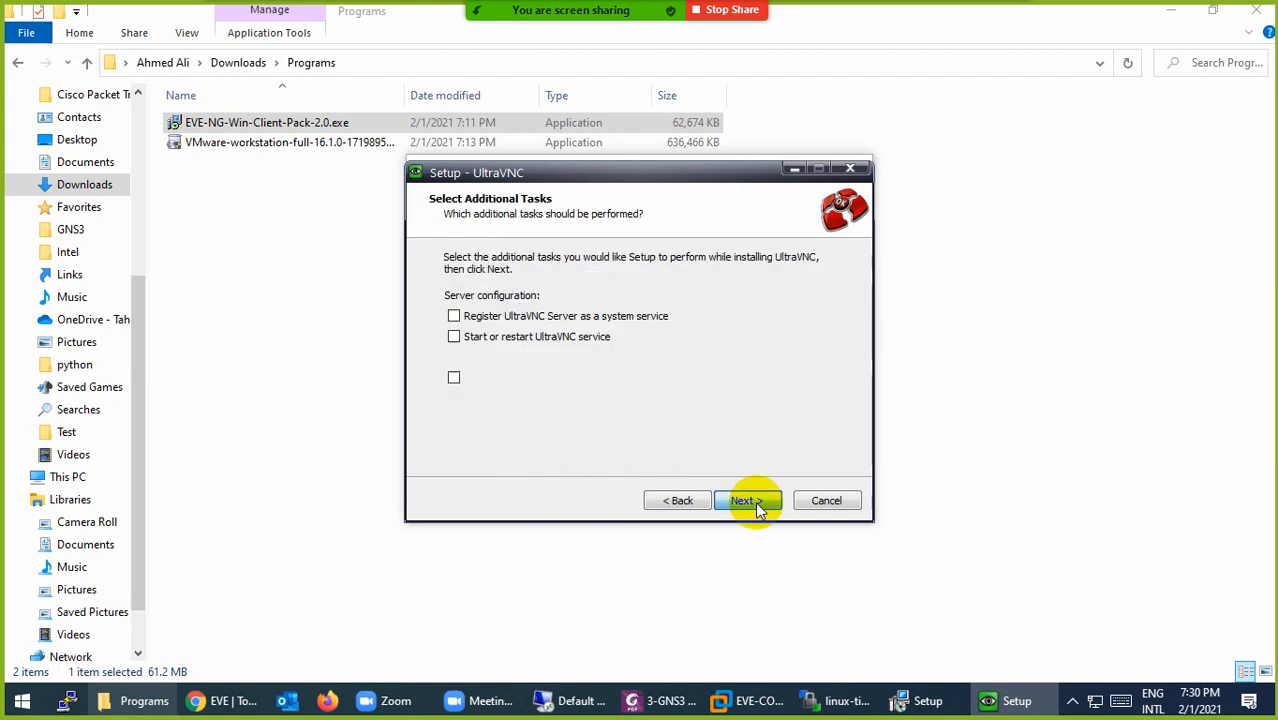
click(748, 501)
click(748, 501)
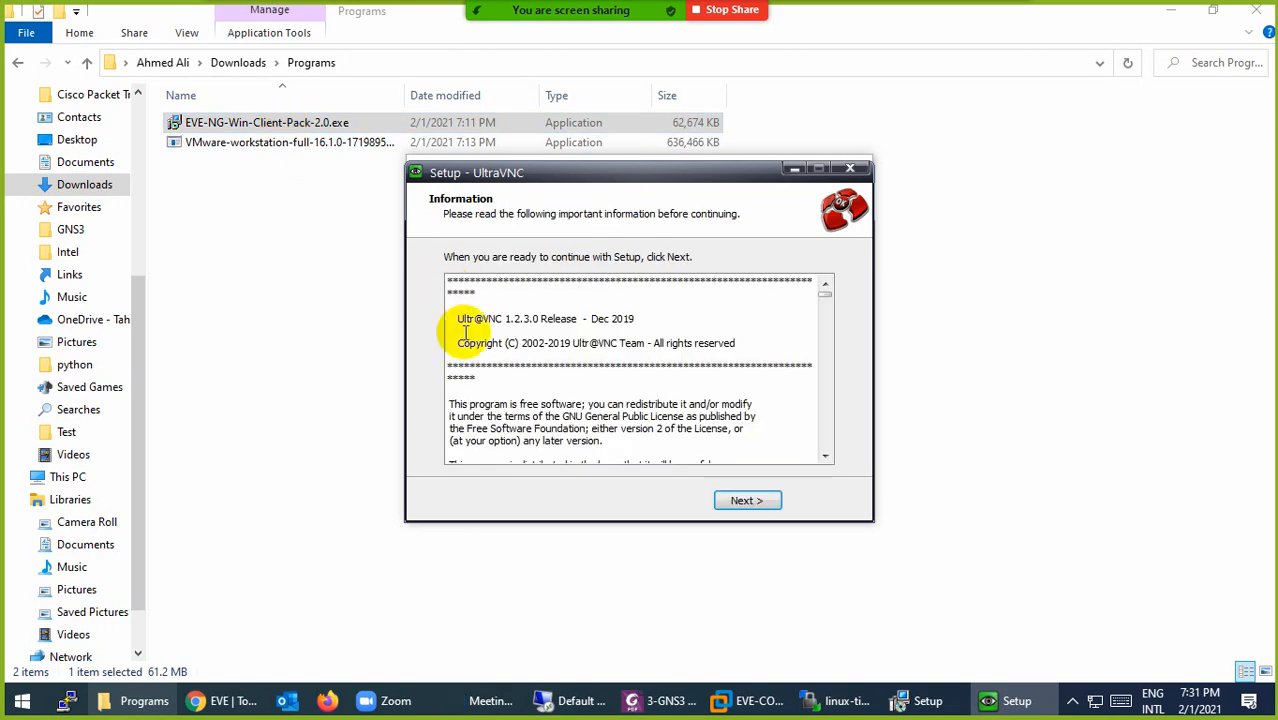
Step: Finish UltraVNC setup with 'Show latest versions' unticked, then finish the EVE-NG Win Client Pack installer
click(747, 500)
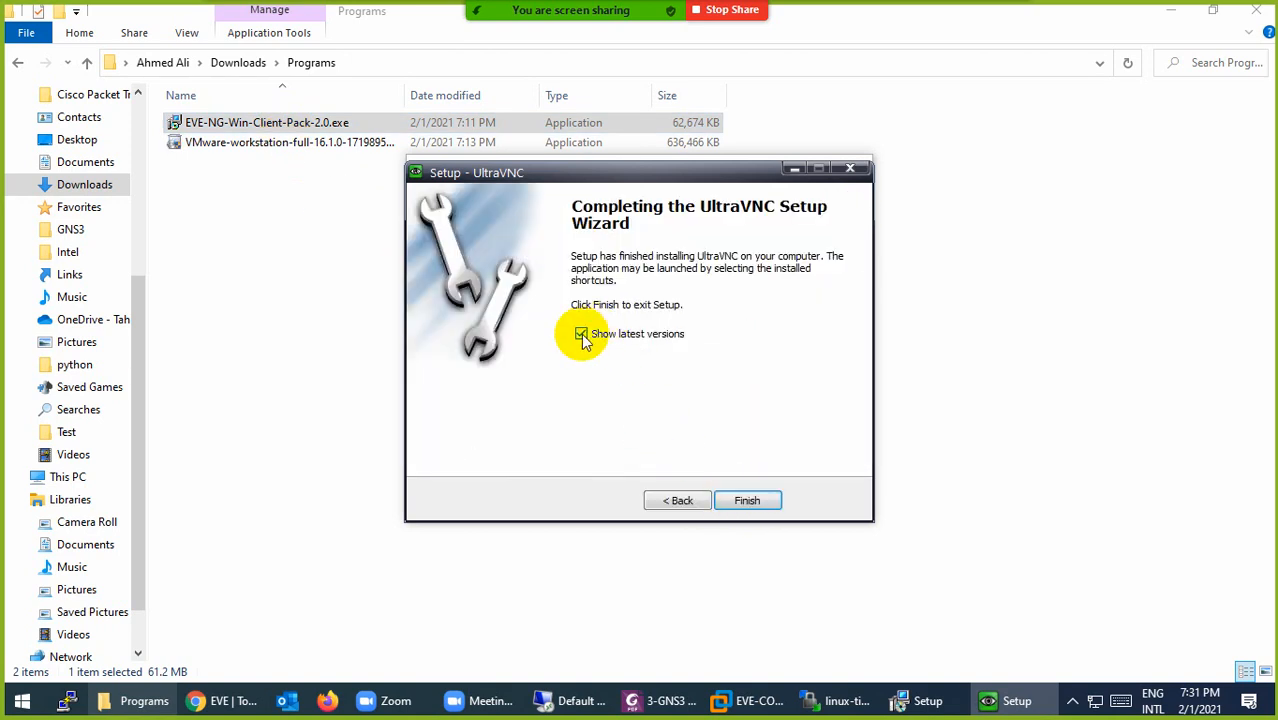
click(581, 334)
click(747, 505)
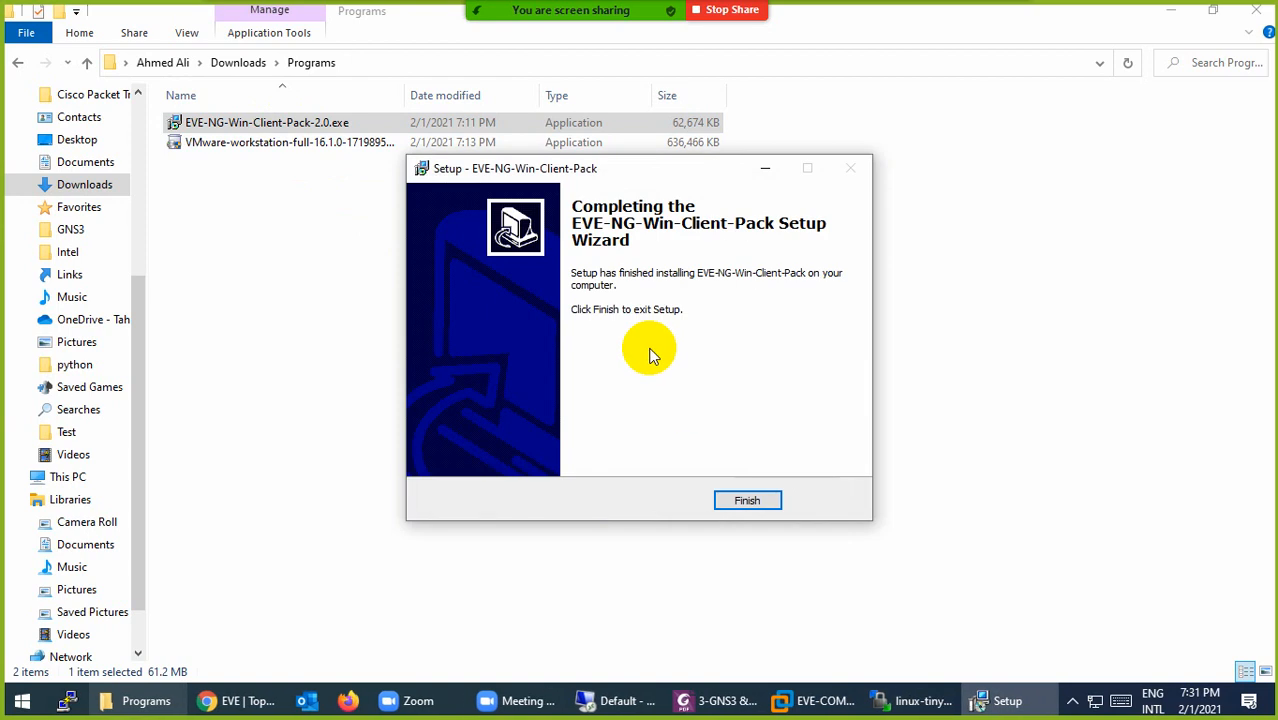
click(746, 499)
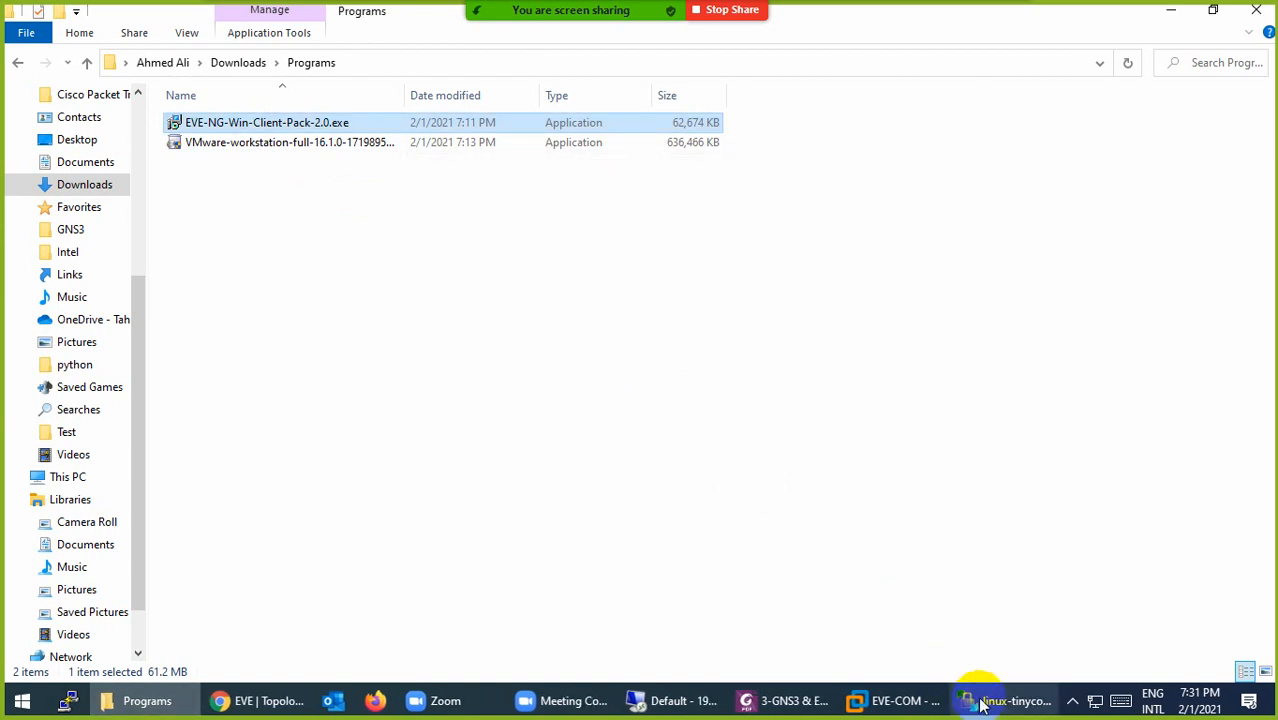
Step: Open the Linux node's VNC console, view ControlPanel > Network, then close the QEMU window
click(259, 703)
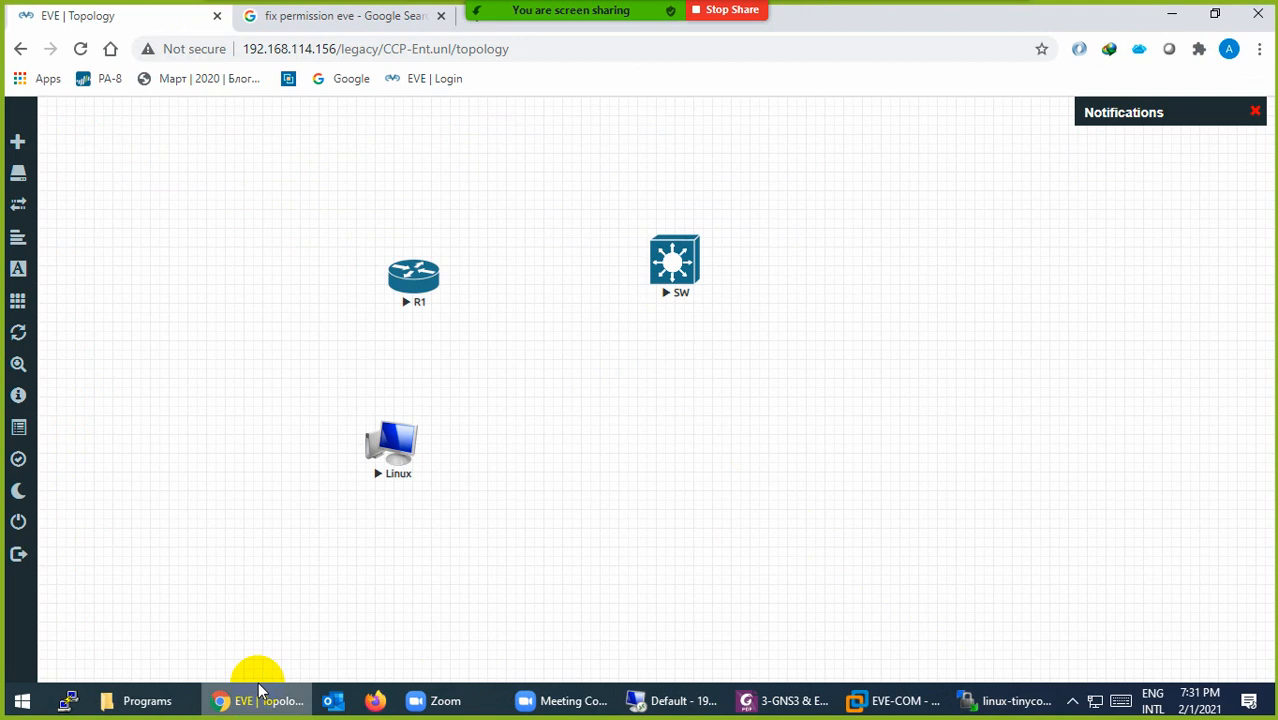
click(395, 455)
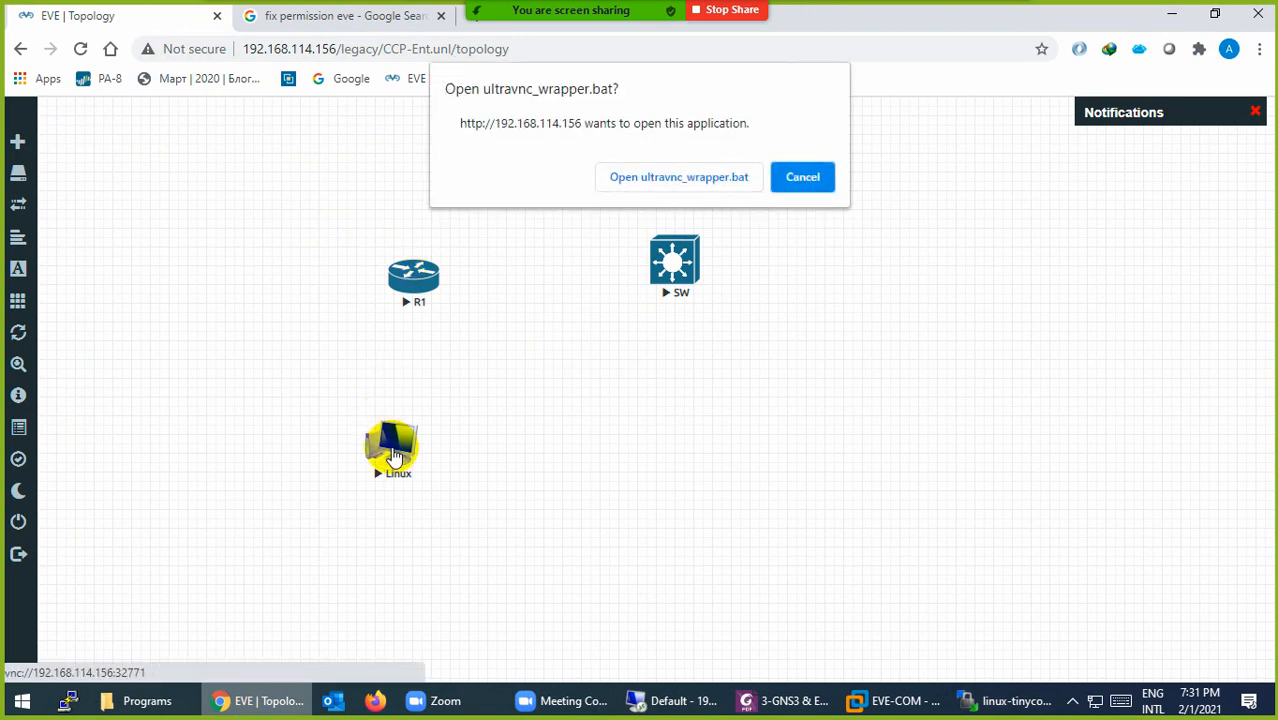
click(640, 178)
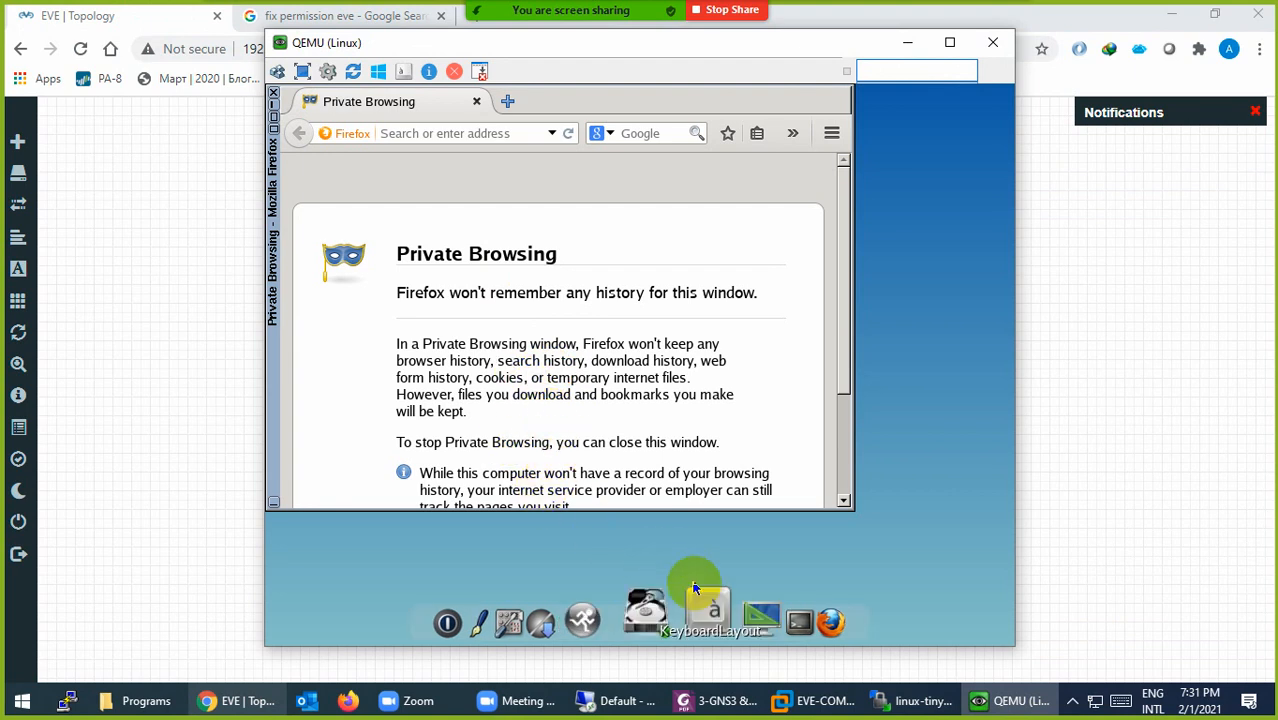
click(576, 617)
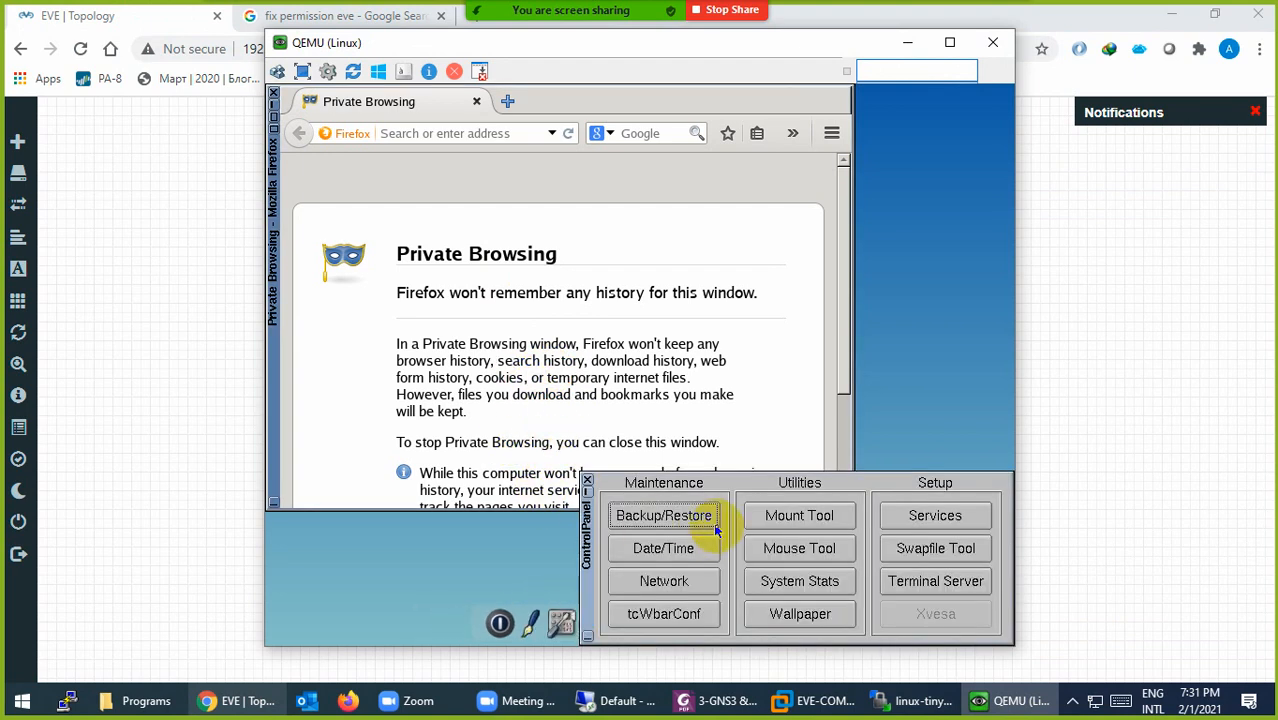
click(664, 581)
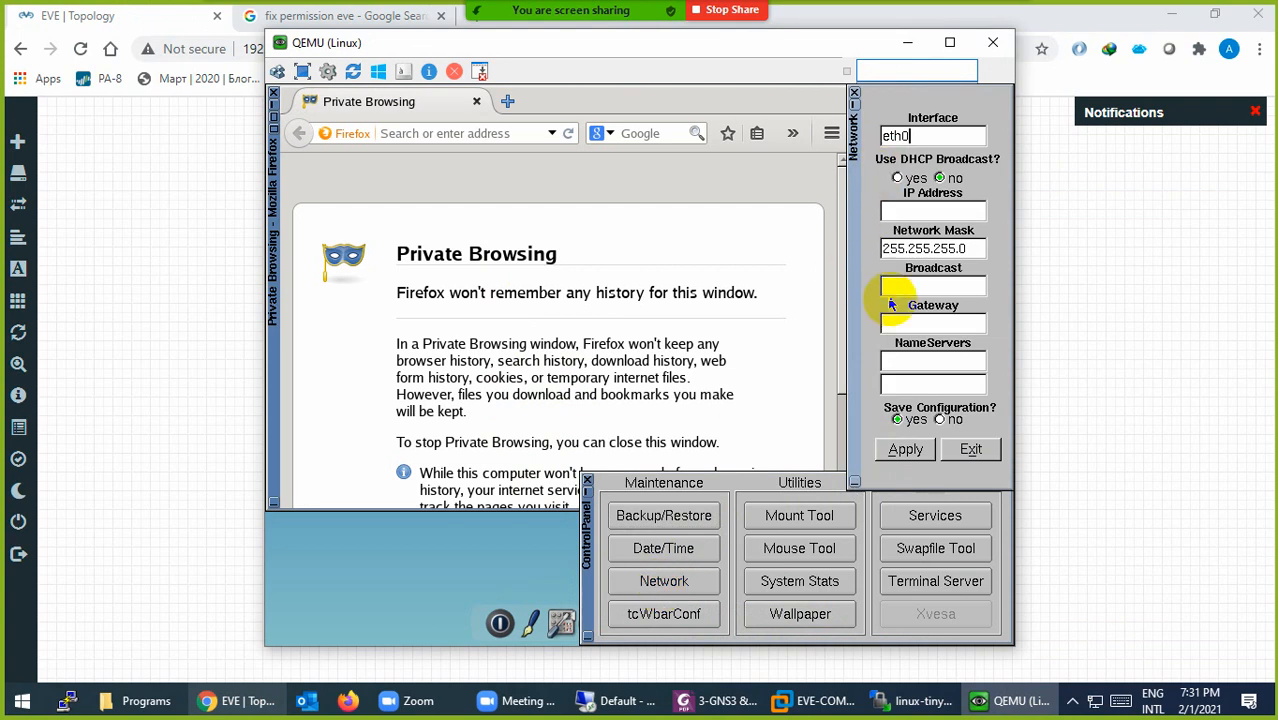
click(994, 43)
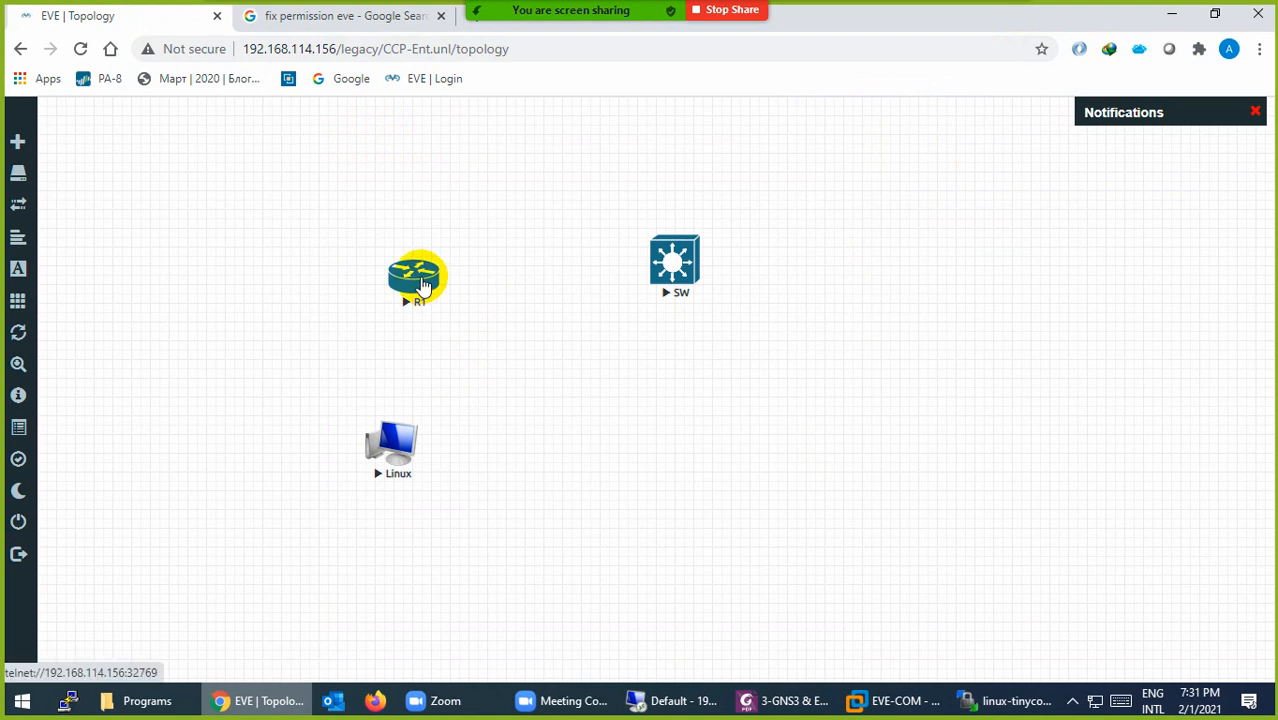
Step: Open a SecureCRT console session to R1 from the EVE topology
click(413, 275)
click(652, 177)
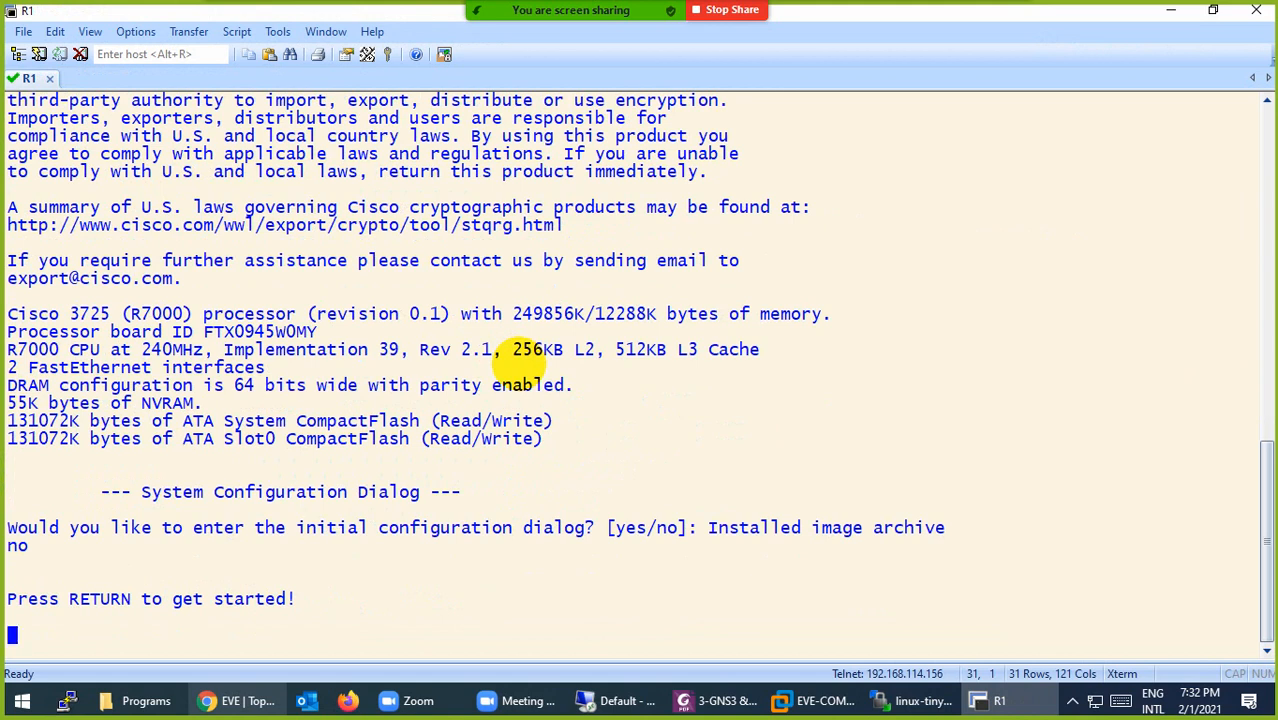
click(995, 700)
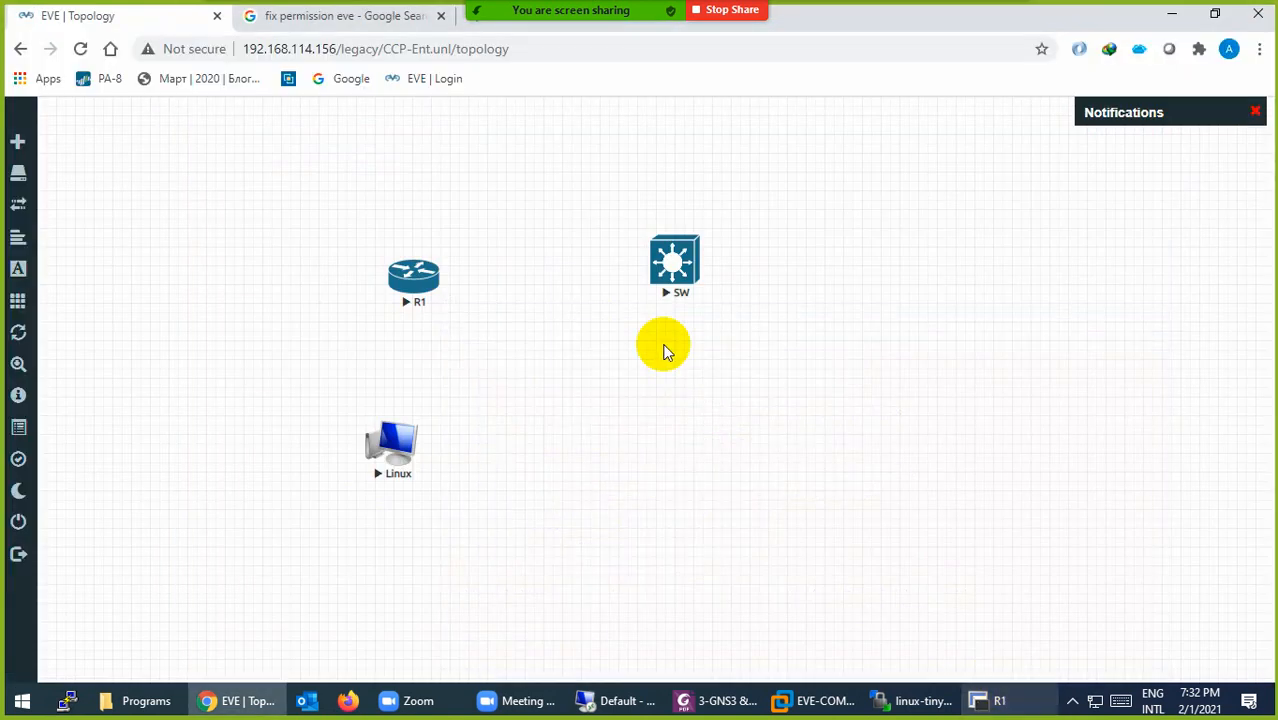
Step: Open a console to SW and run 'show vlan br', then clear R1's console and close SecureCRT
click(676, 268)
click(686, 180)
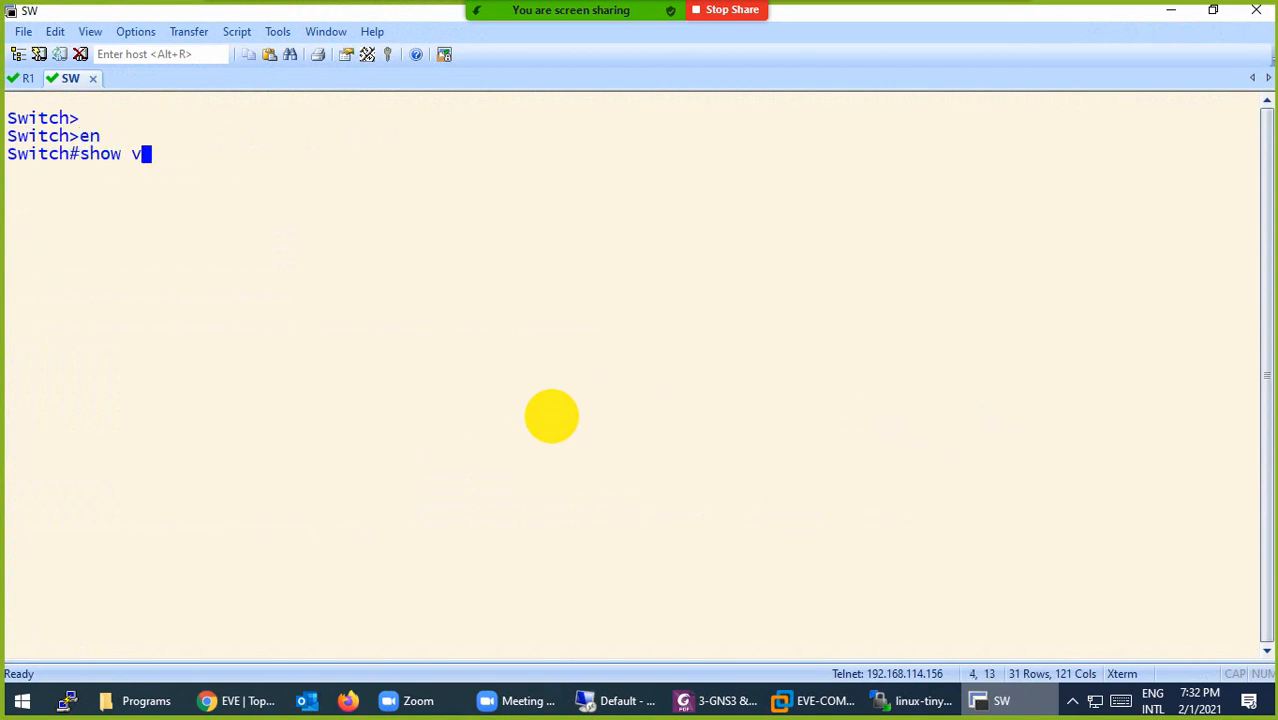
text(br)
key(Return)
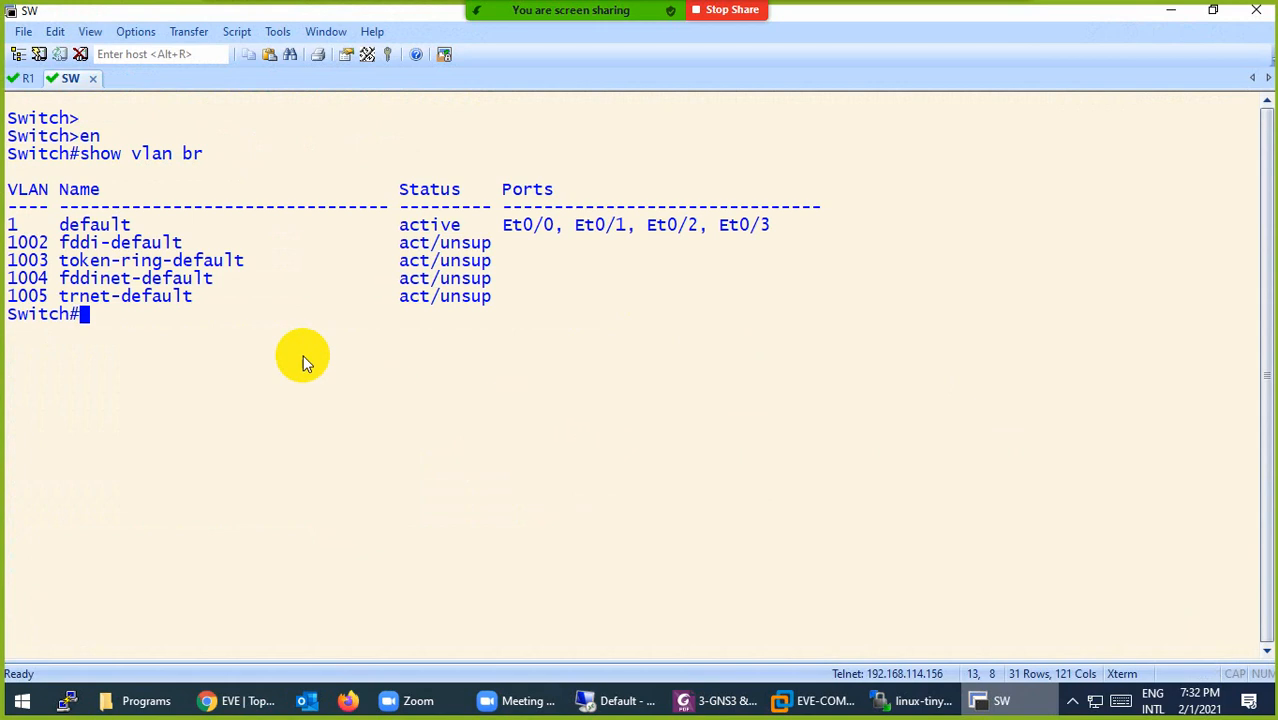
click(26, 77)
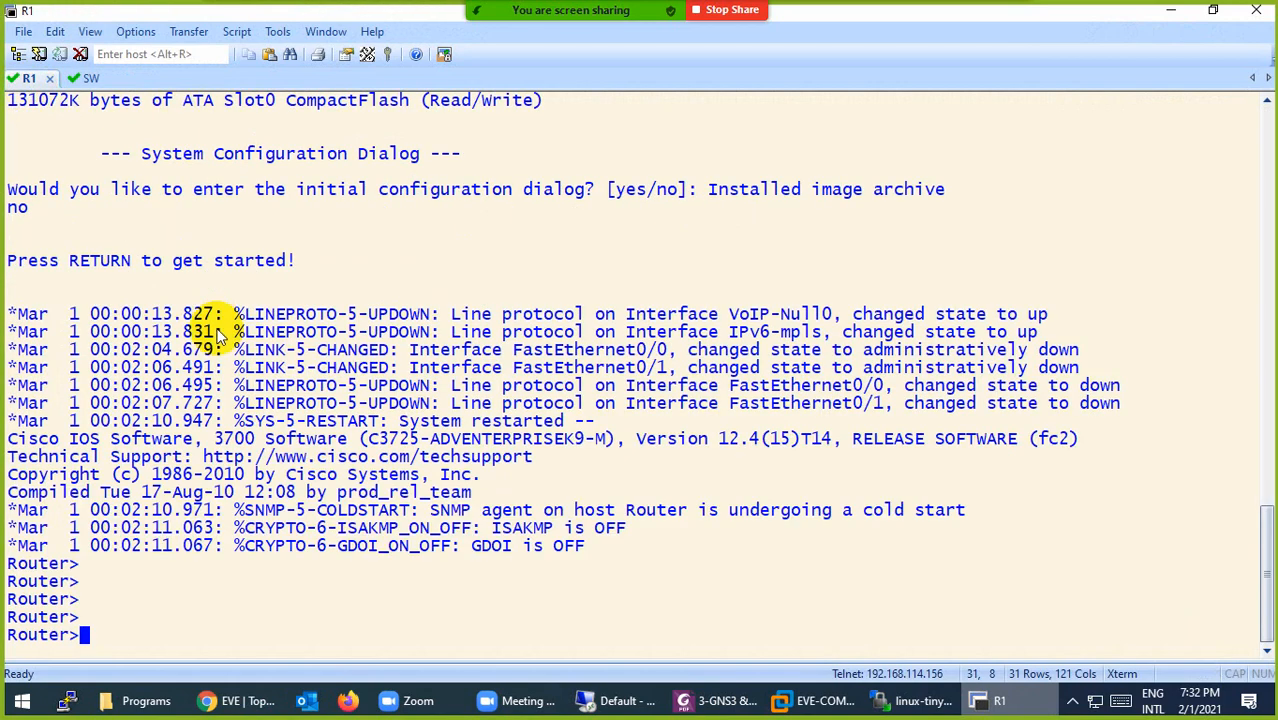
key(ctrl+l)
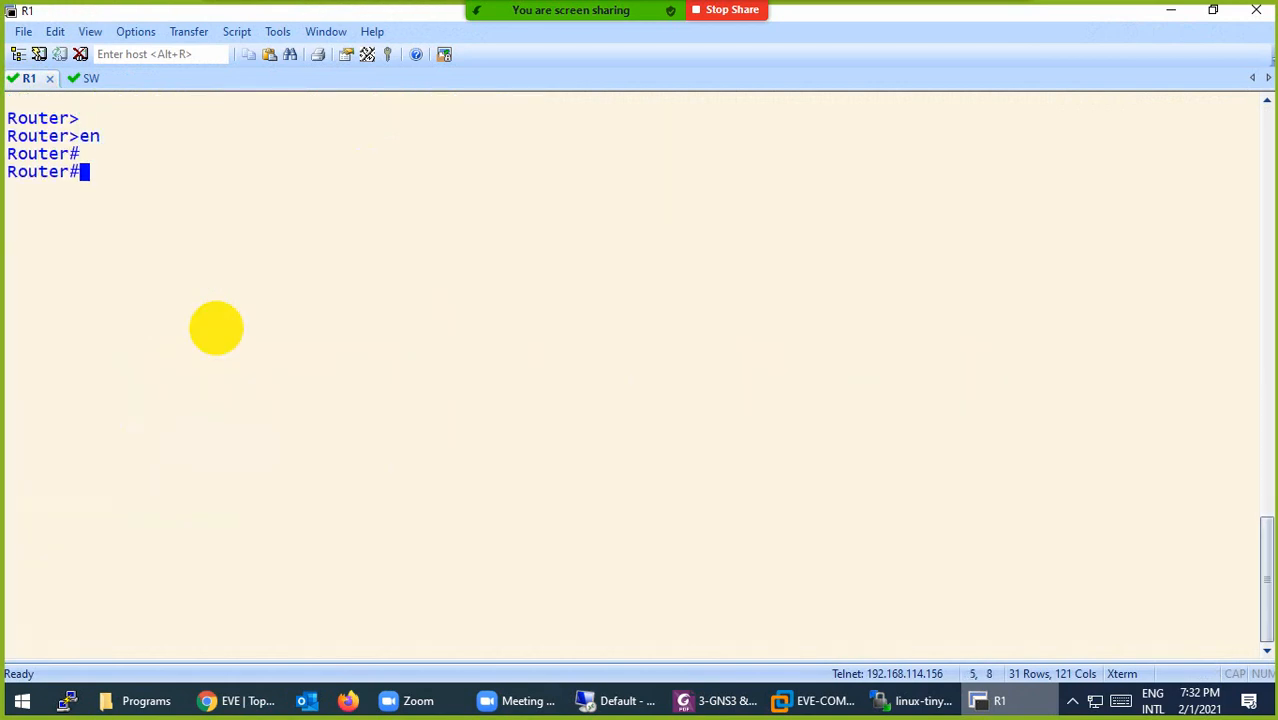
click(1255, 14)
Step: Disconnect the consoles and stop the SW, R1 and Linux nodes
click(673, 389)
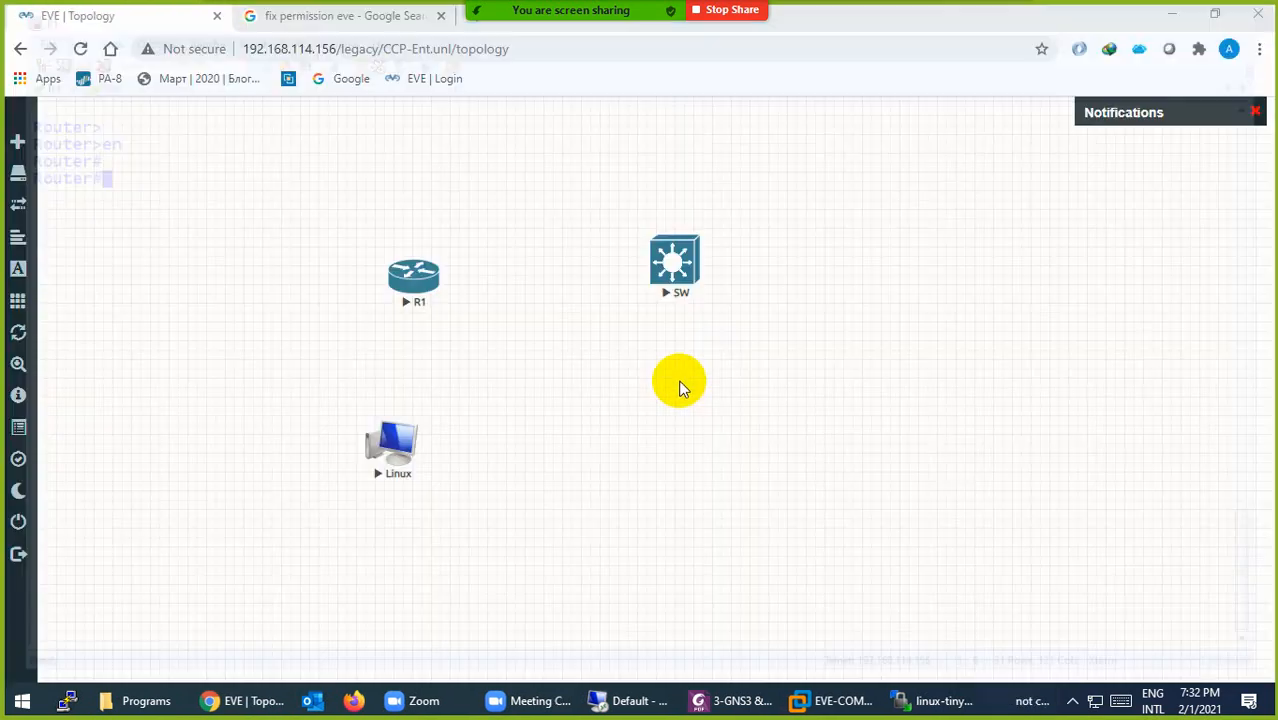
right_click(667, 278)
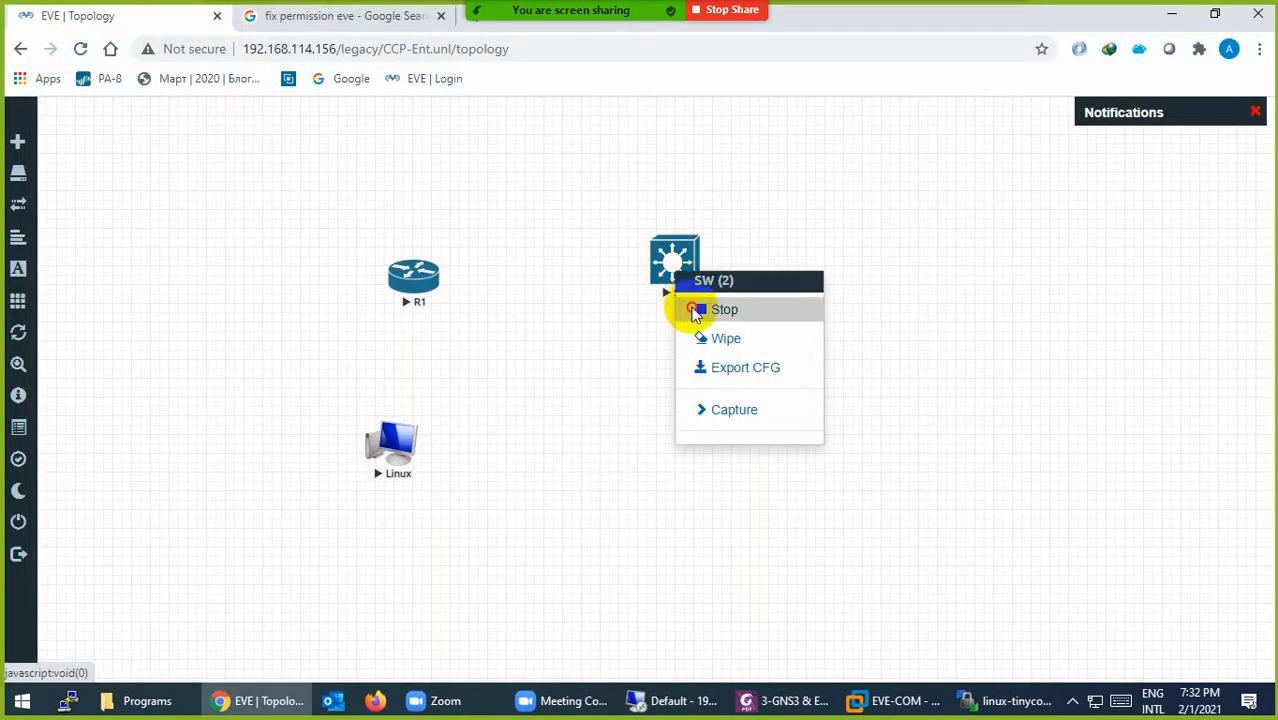
click(698, 308)
right_click(414, 284)
click(436, 315)
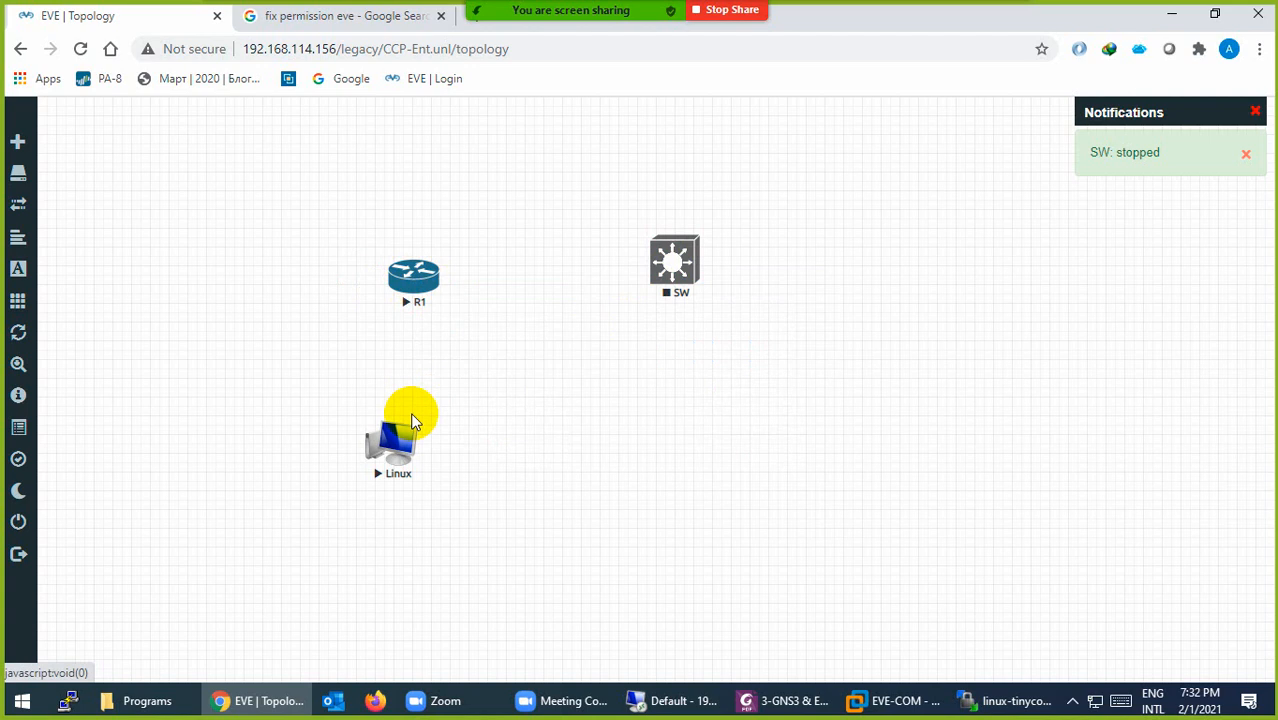
right_click(397, 441)
click(447, 475)
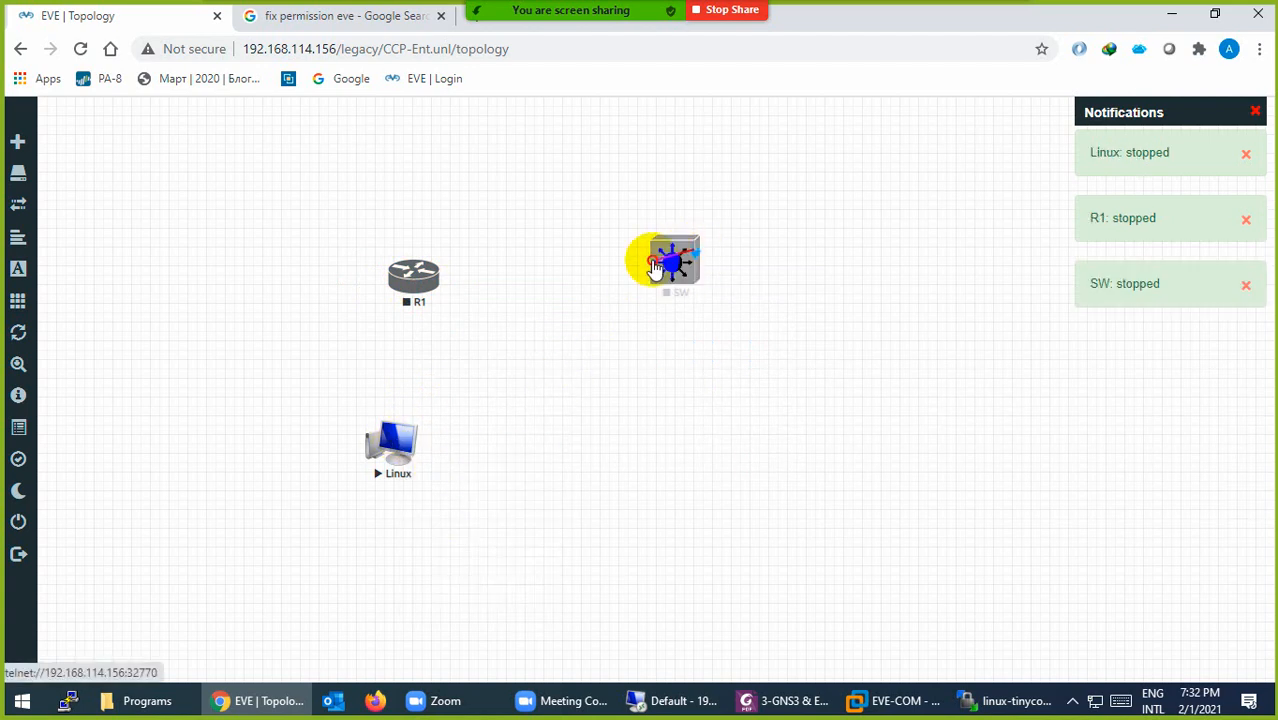
Step: Link SW e0/1 to R1 fa0/1 and shift SW so the link is level
drag(655, 268, 419, 274)
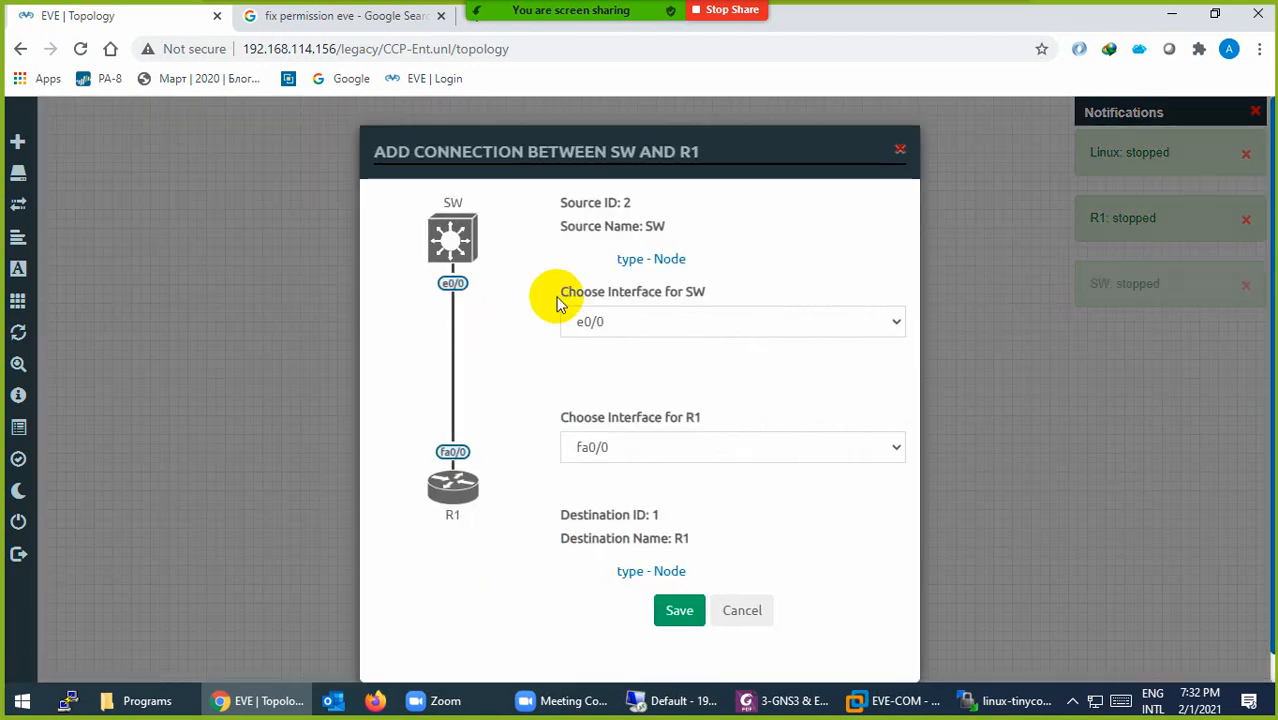
click(587, 321)
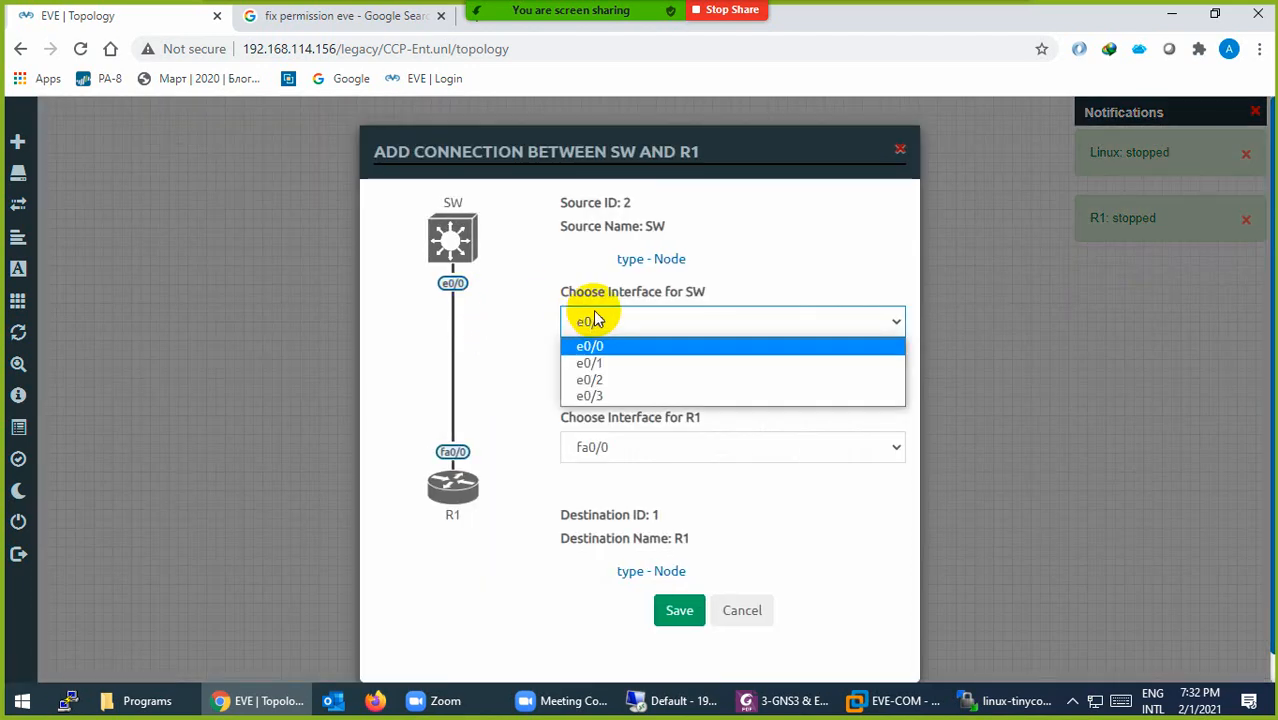
click(595, 346)
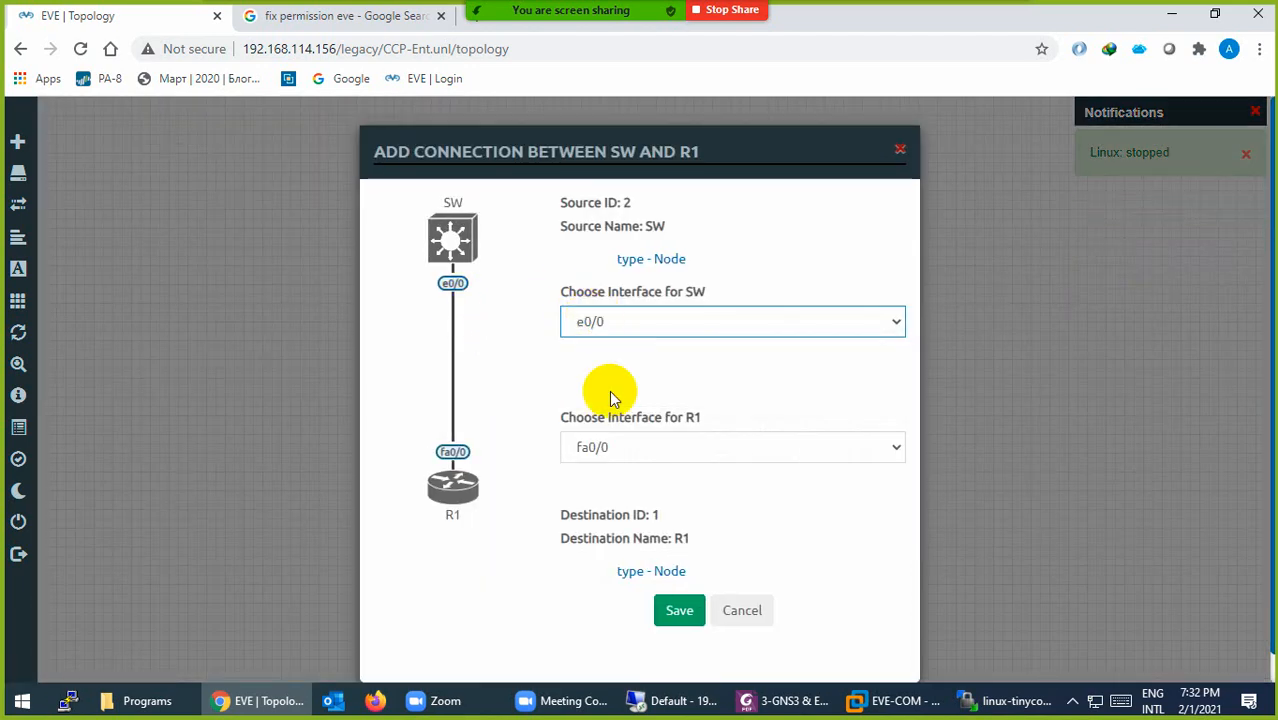
click(606, 450)
click(604, 451)
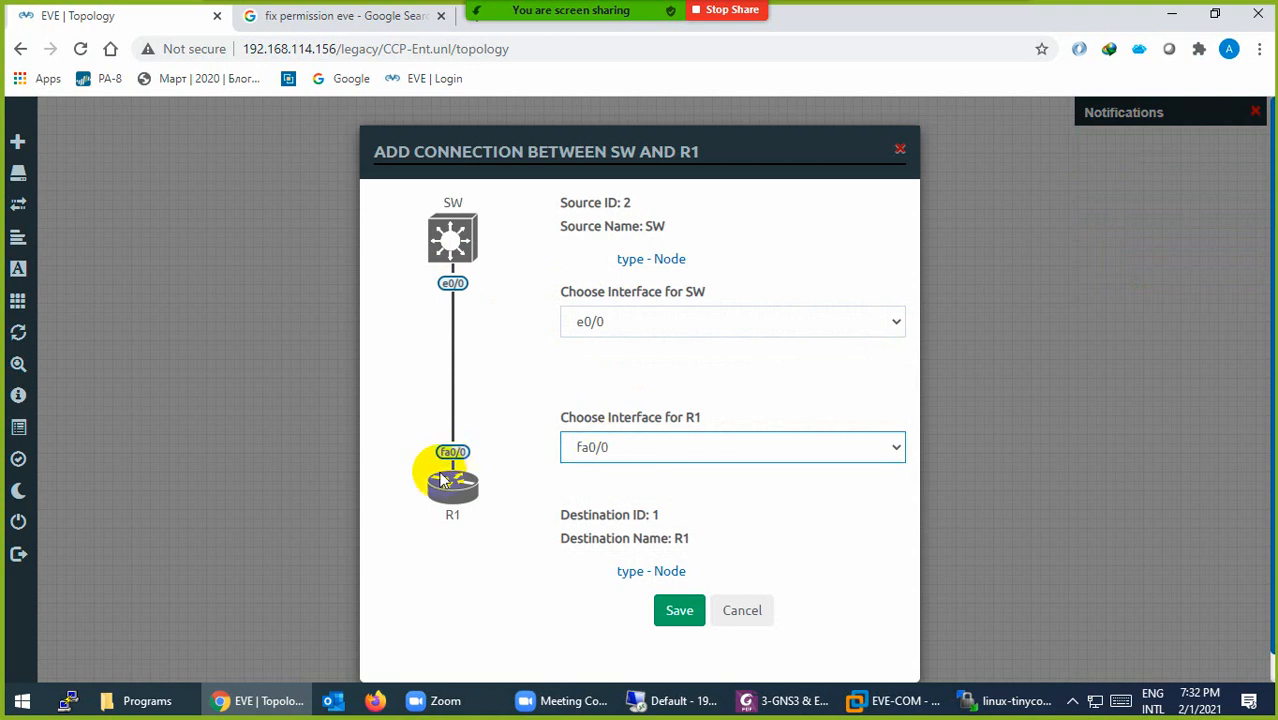
click(595, 449)
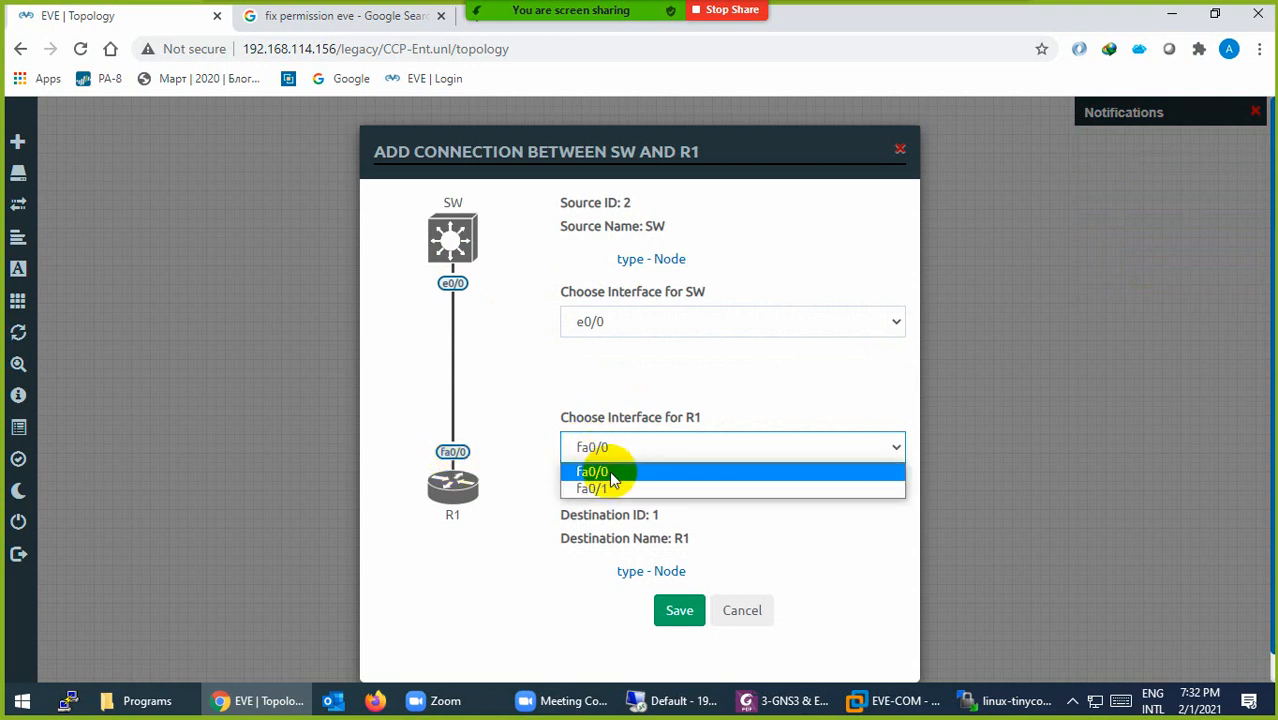
click(606, 489)
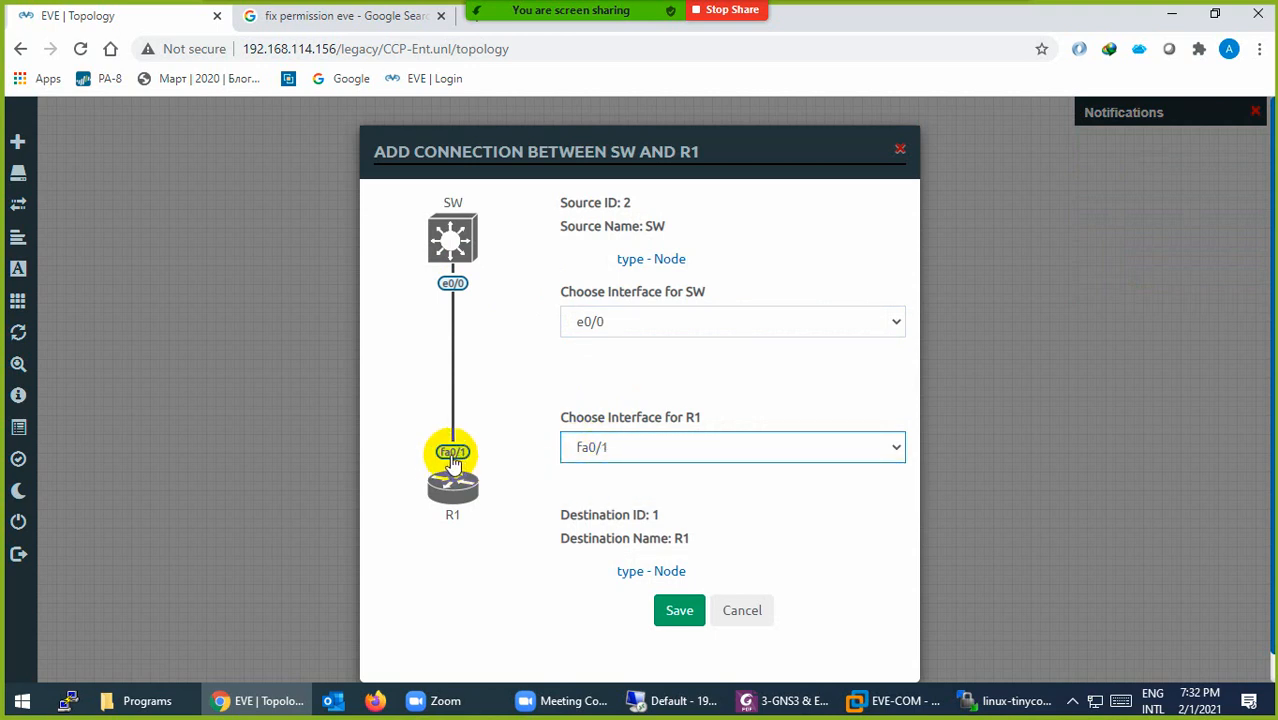
click(596, 321)
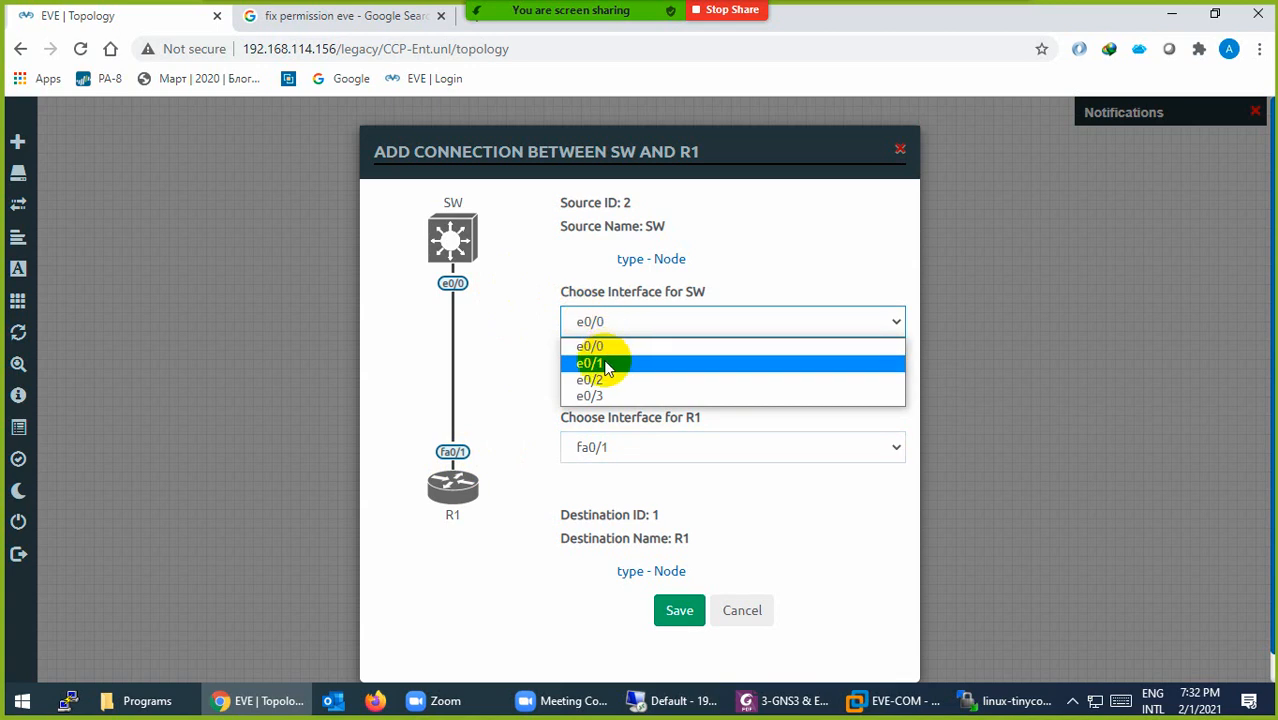
click(605, 365)
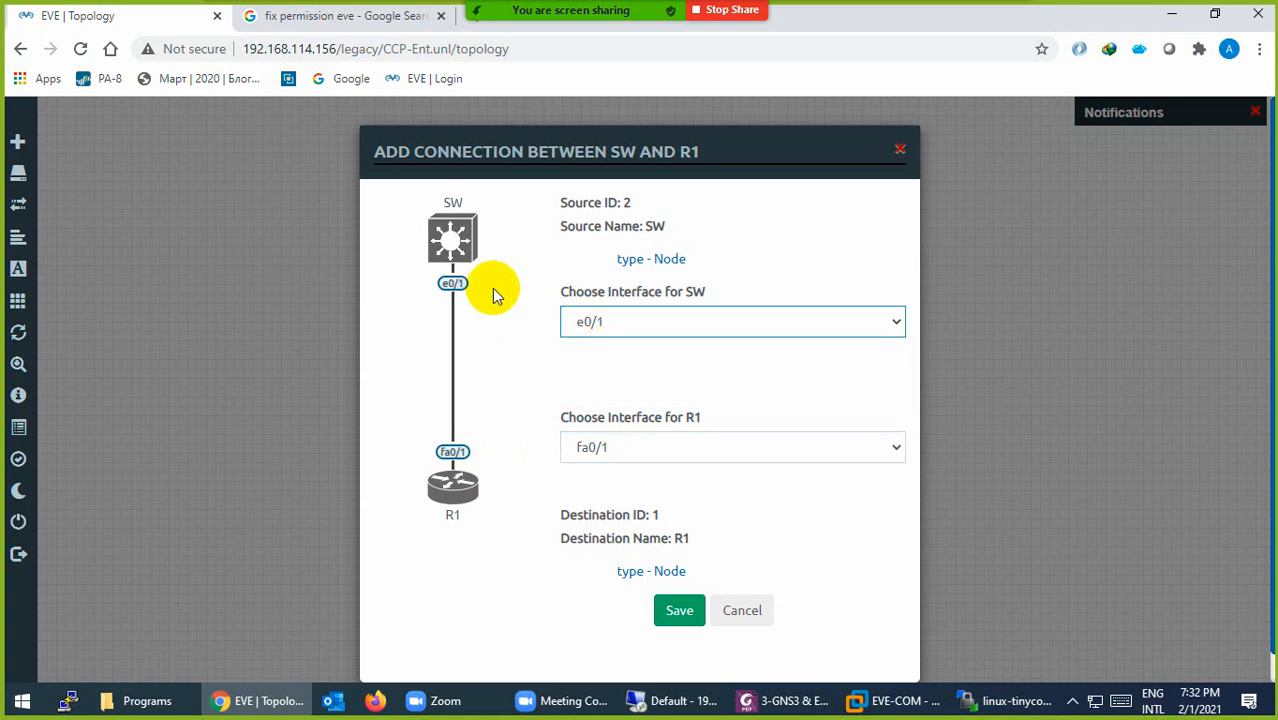
click(681, 614)
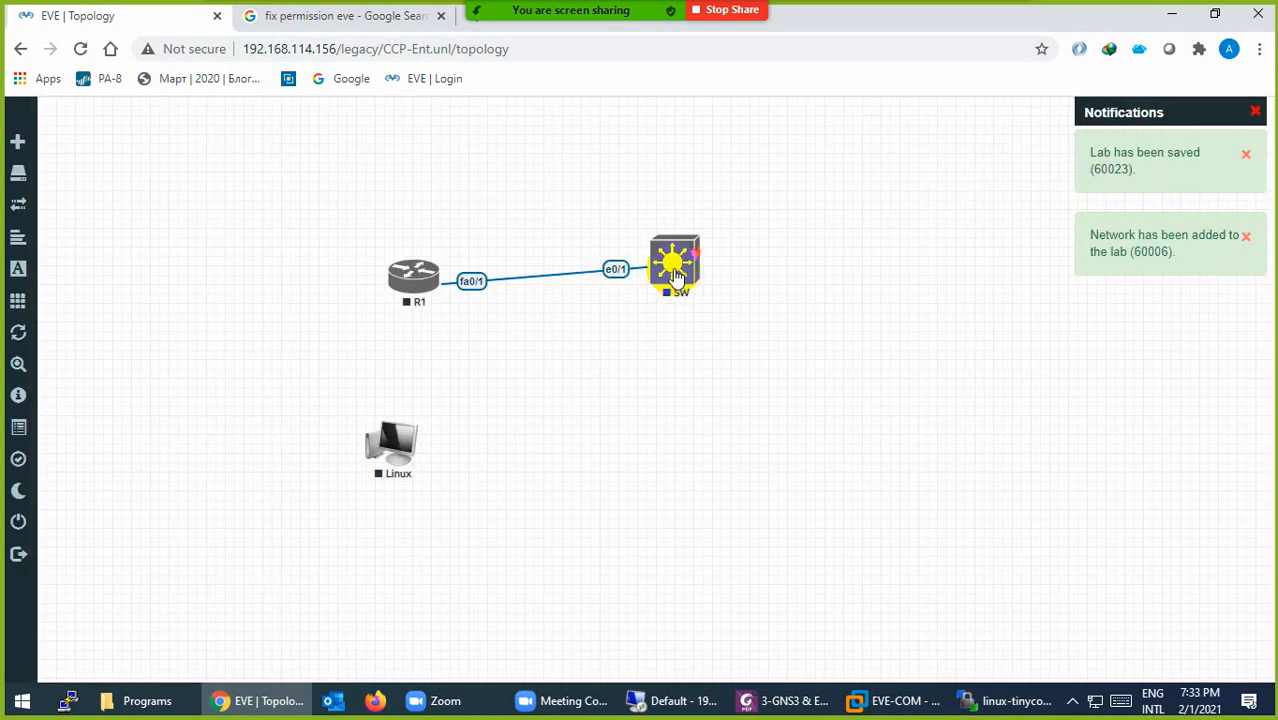
drag(676, 275, 676, 290)
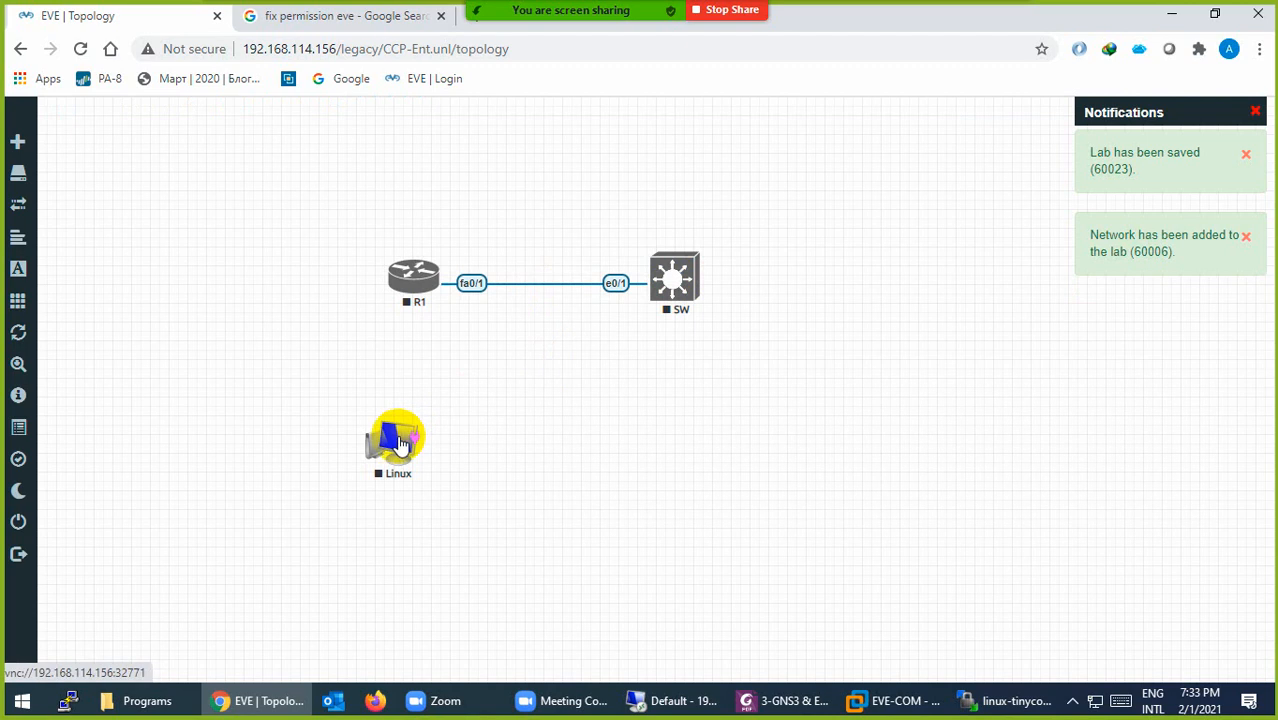
Step: Link Linux e0 to SW e0/2
drag(414, 436, 673, 282)
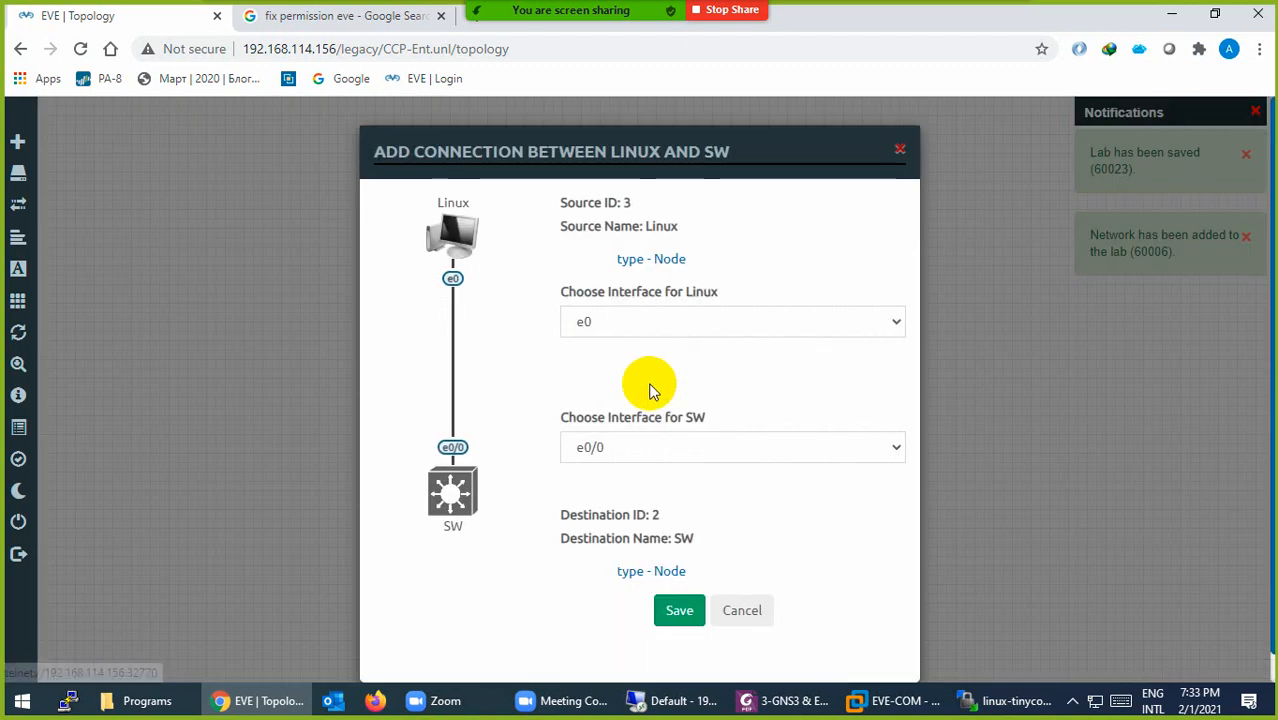
click(612, 324)
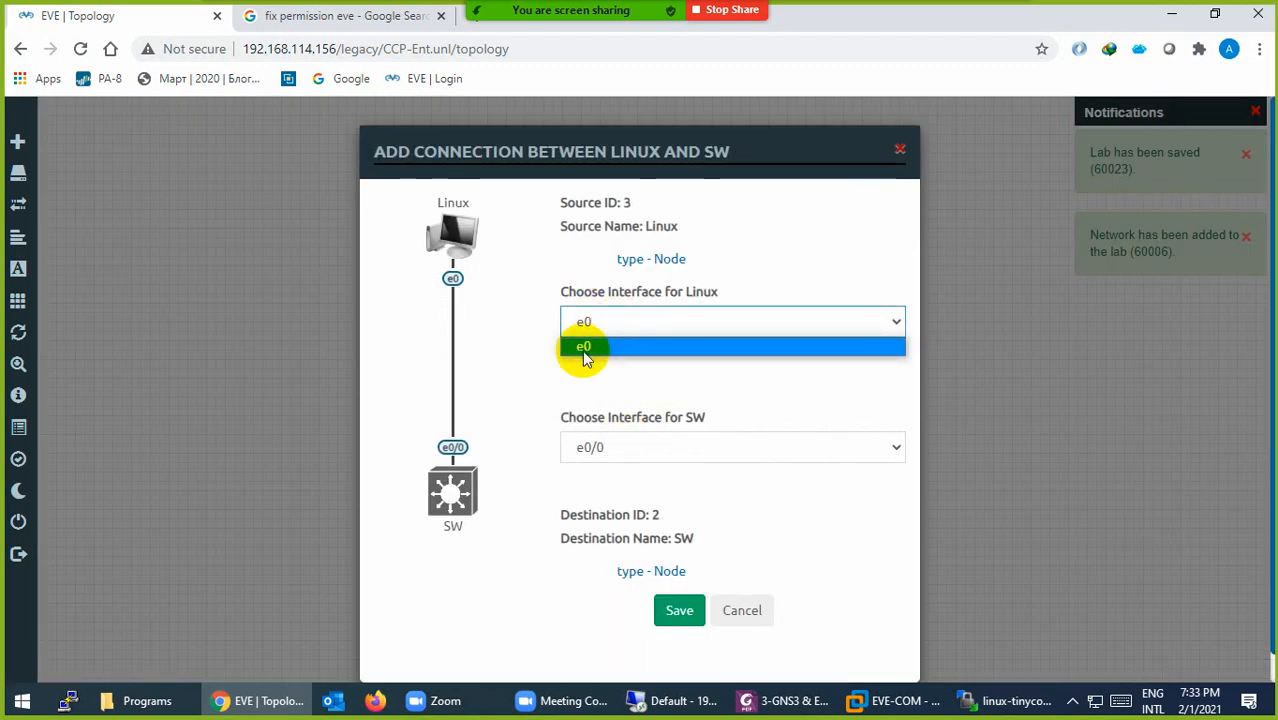
click(590, 449)
click(601, 506)
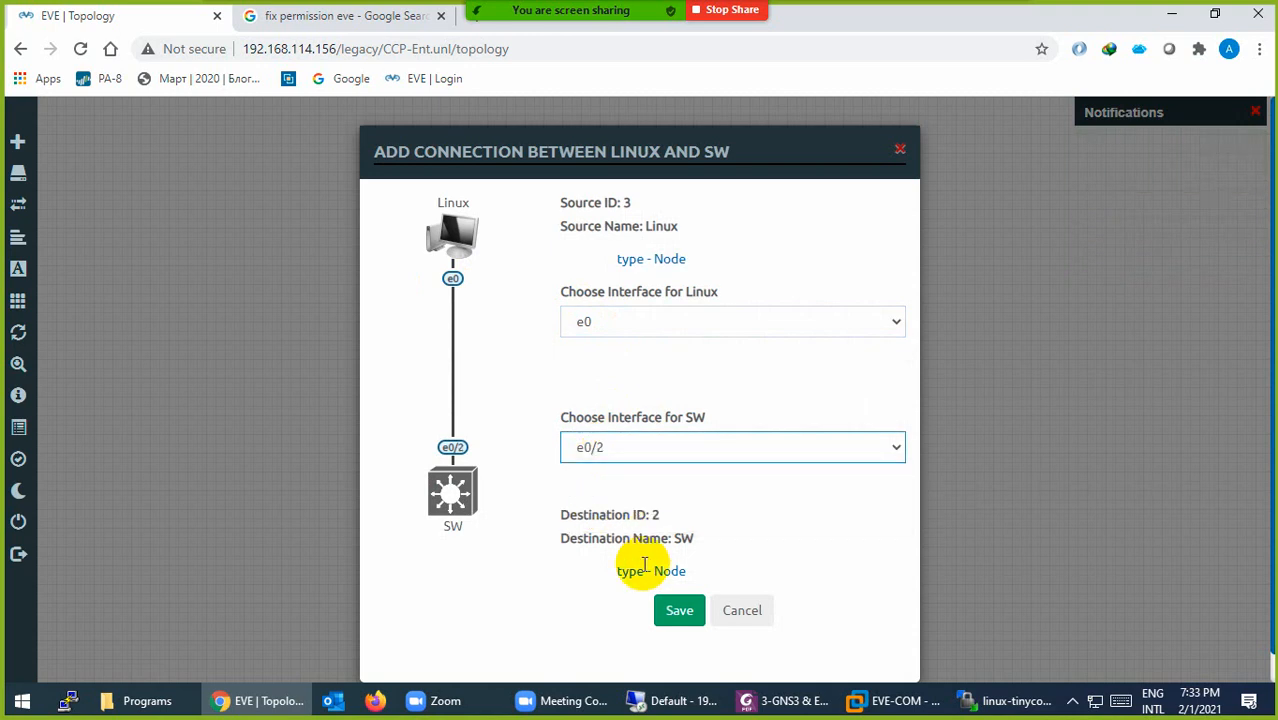
click(666, 607)
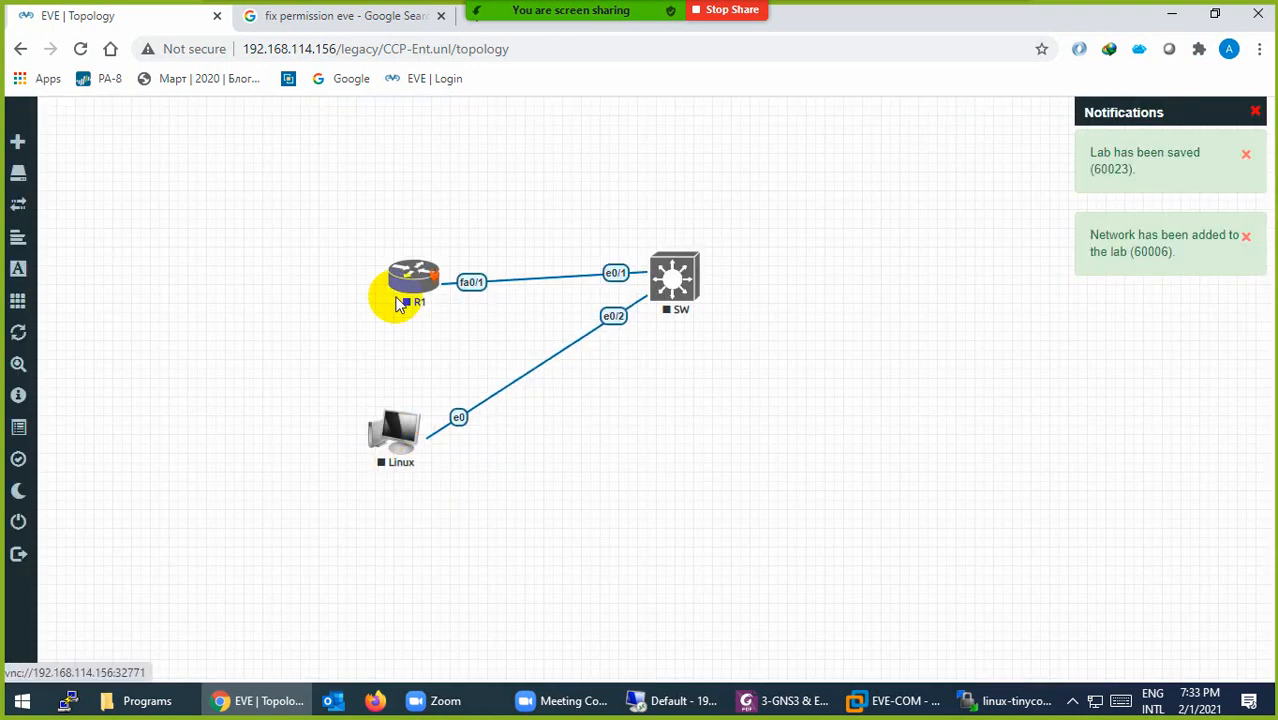
Step: Reposition R1 and Linux, then browse the Add Node templates without adding anything
drag(400, 304, 378, 259)
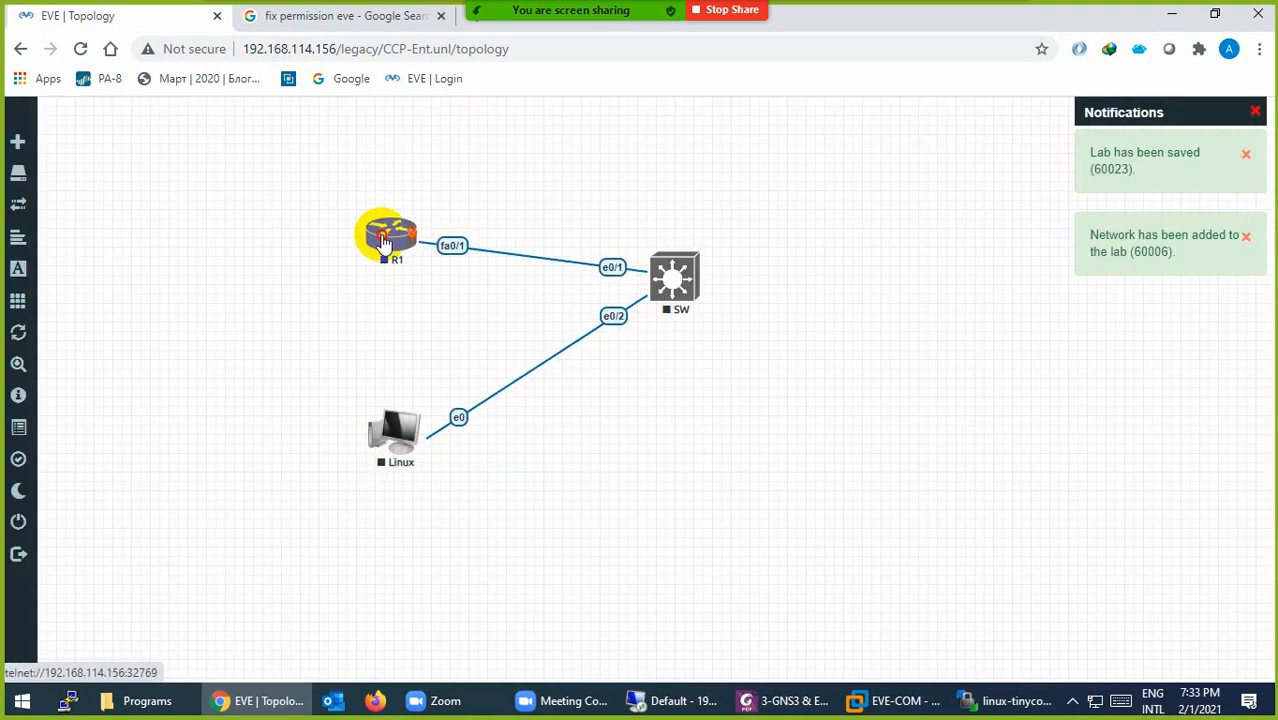
drag(392, 440, 383, 400)
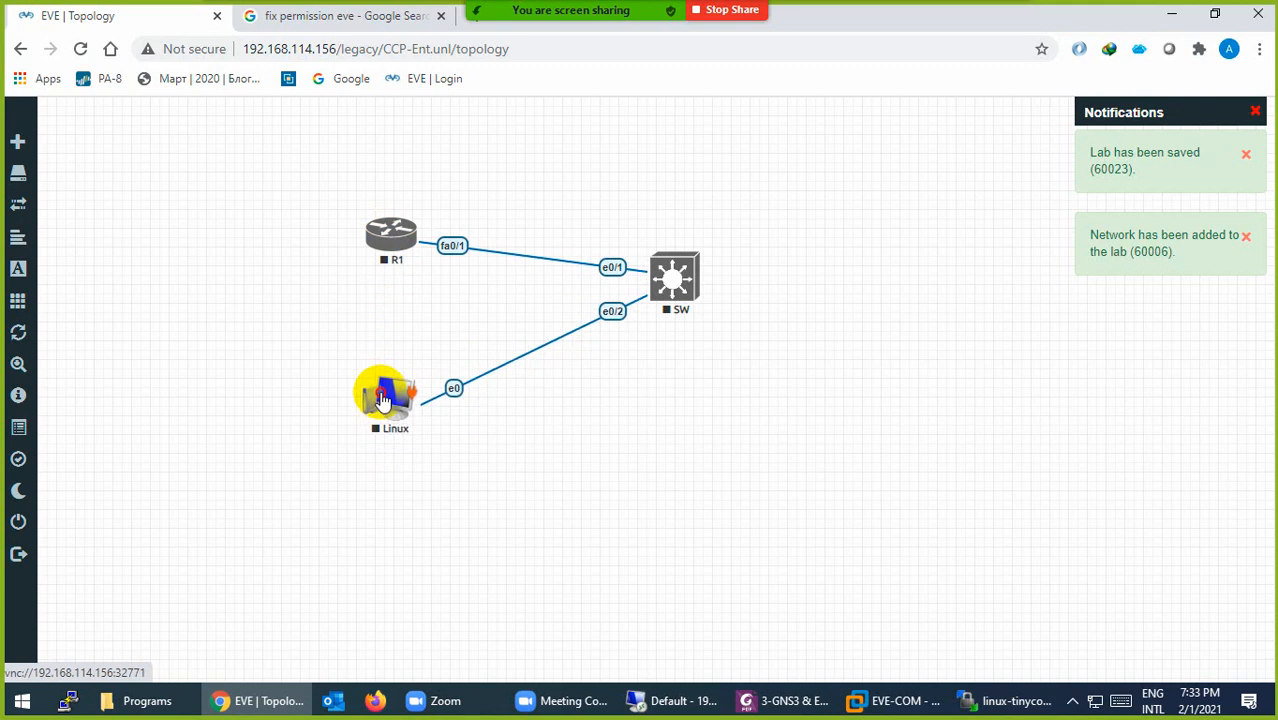
right_click(659, 417)
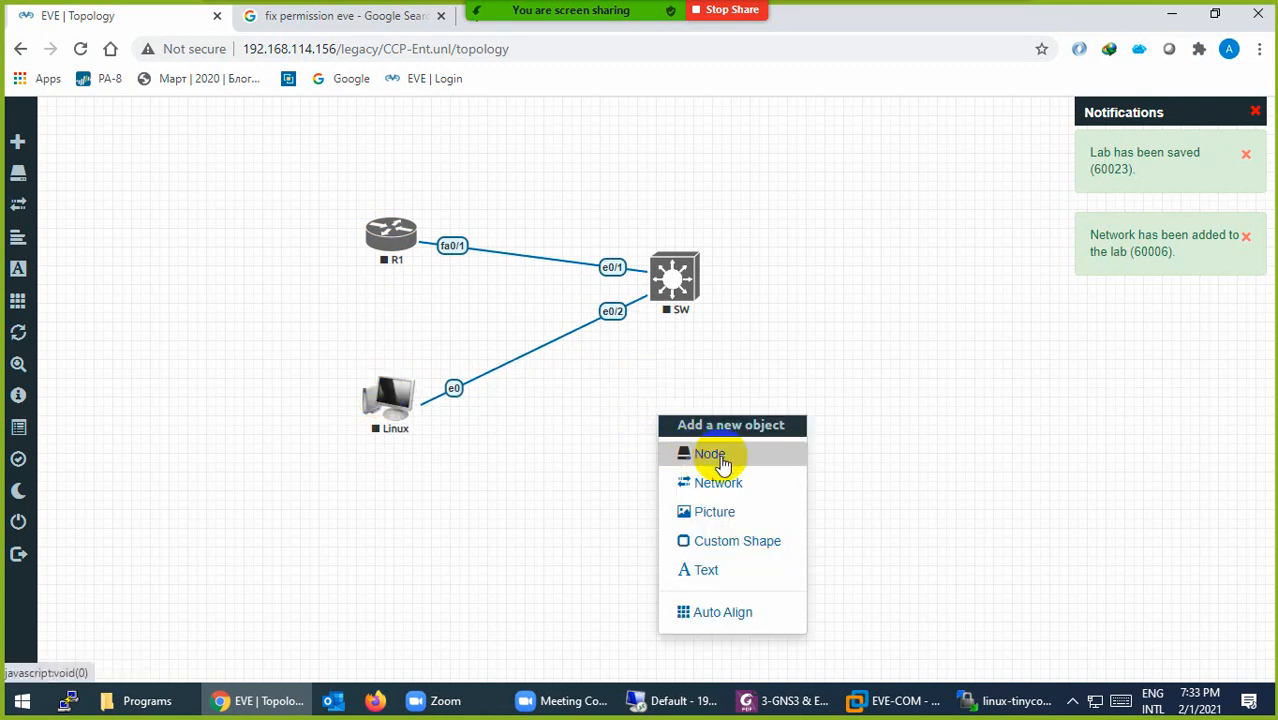
click(720, 462)
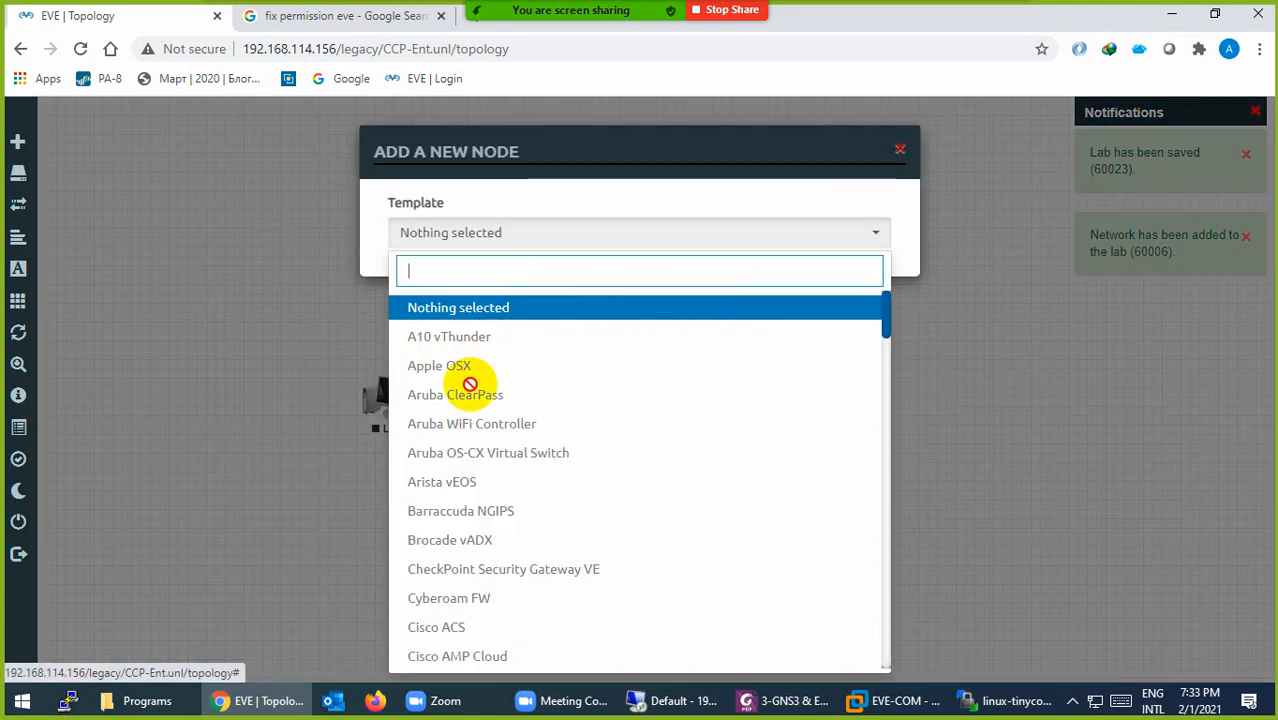
scroll(470, 400, down, 5)
scroll(480, 465, down, 15)
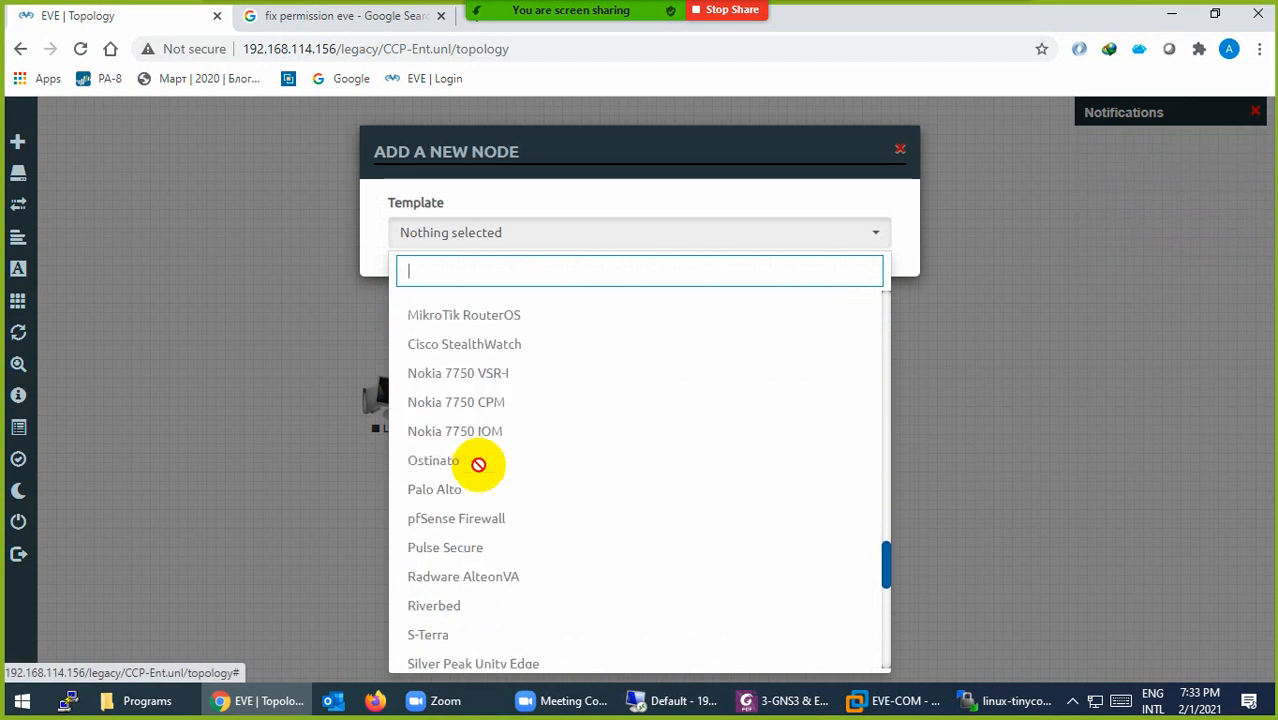
scroll(479, 454, down, 10)
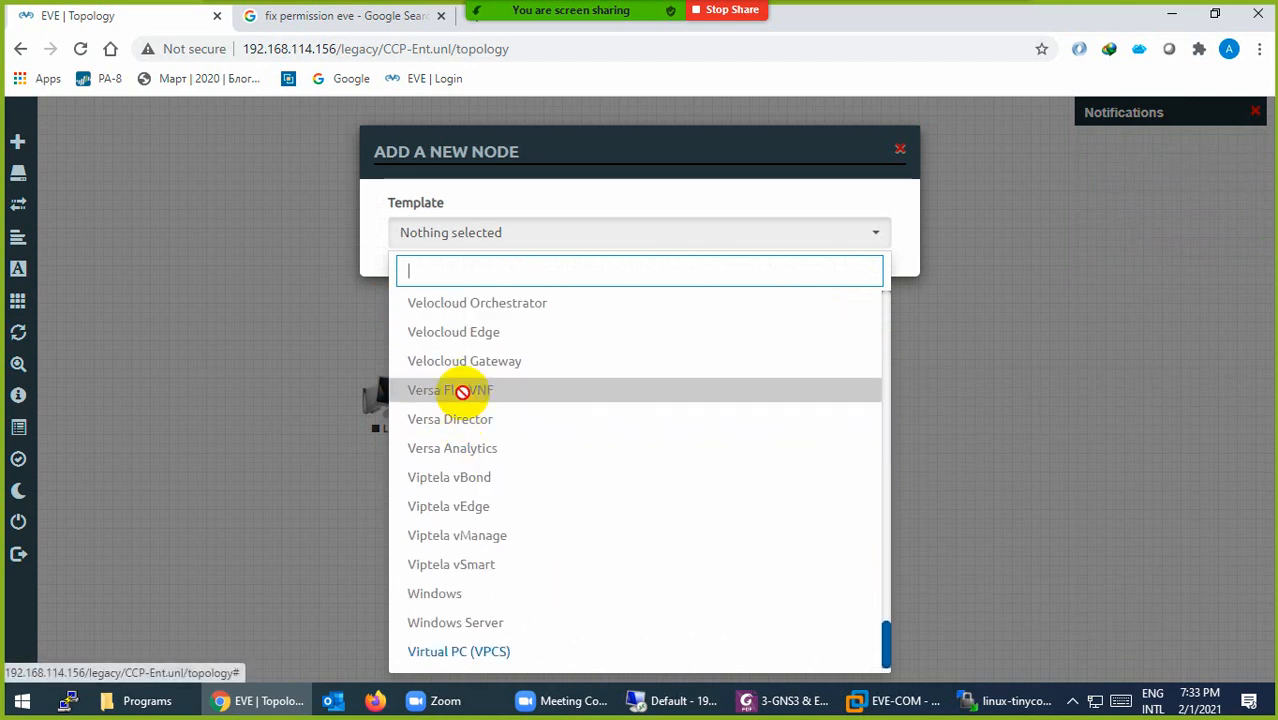
click(233, 310)
Step: Start a new network and list its types: bridge, Management(Cloud0), Cloud1–8
right_click(672, 332)
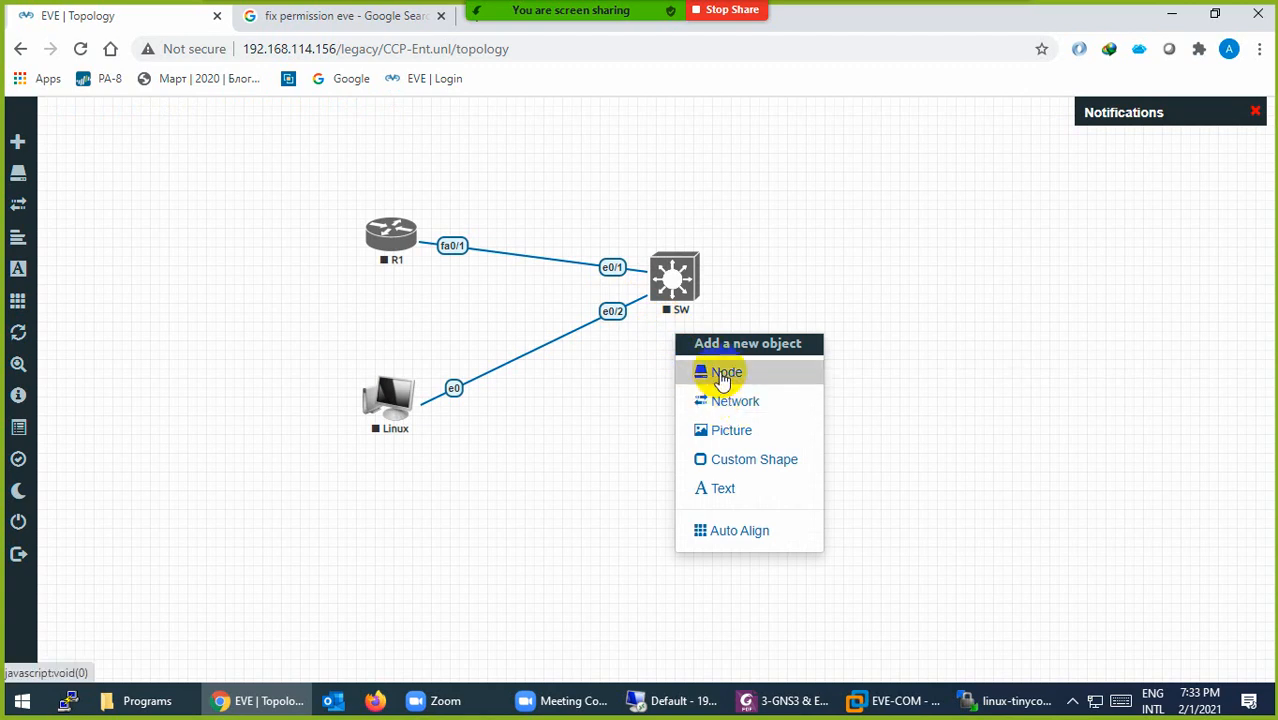
click(741, 406)
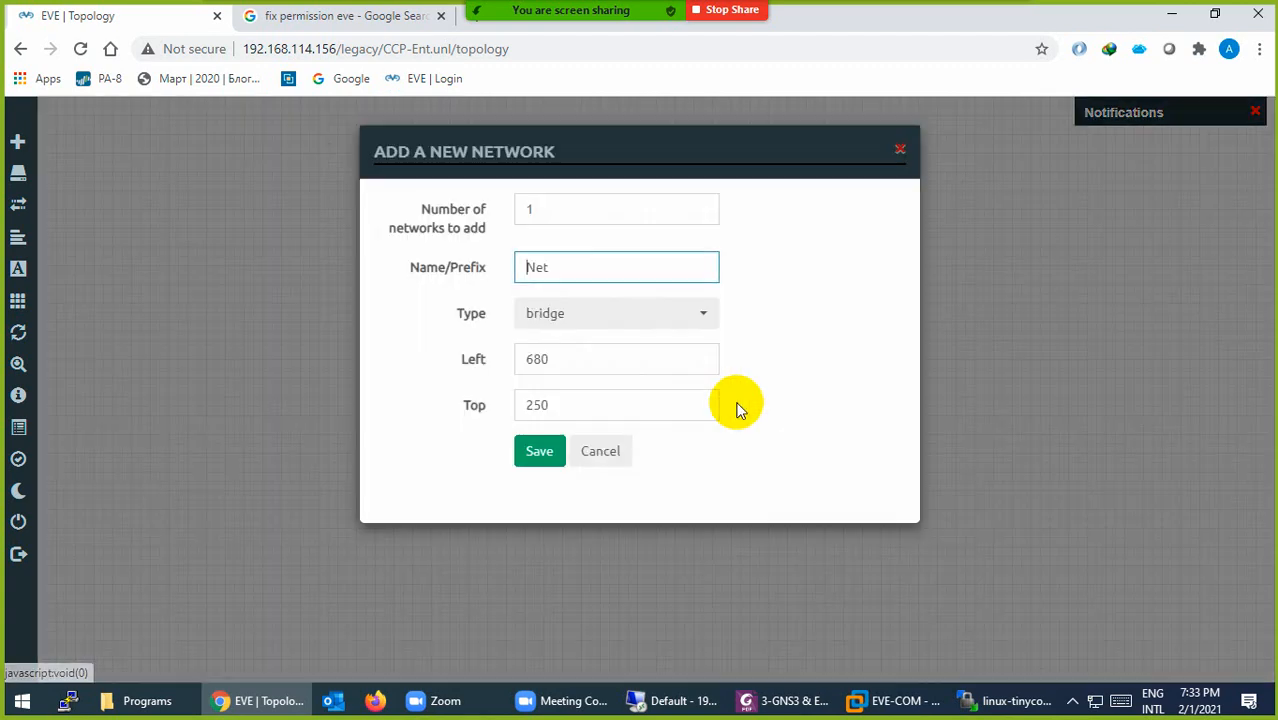
click(572, 316)
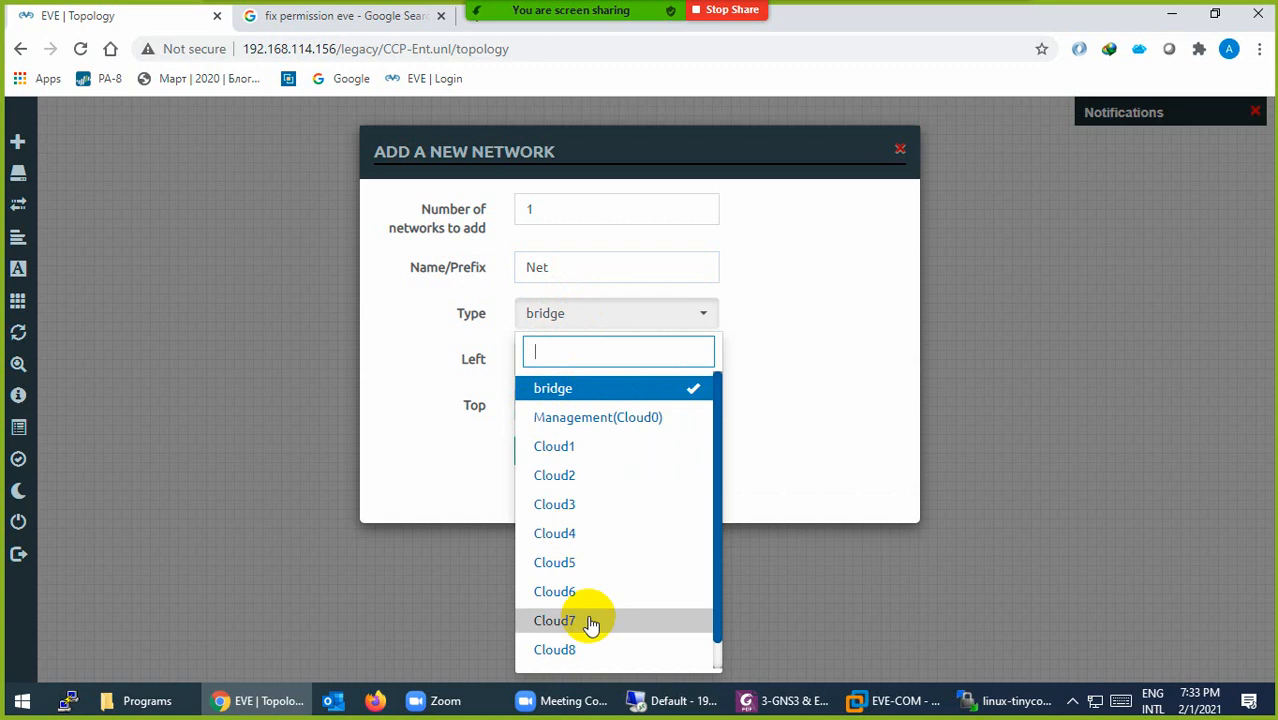
click(893, 700)
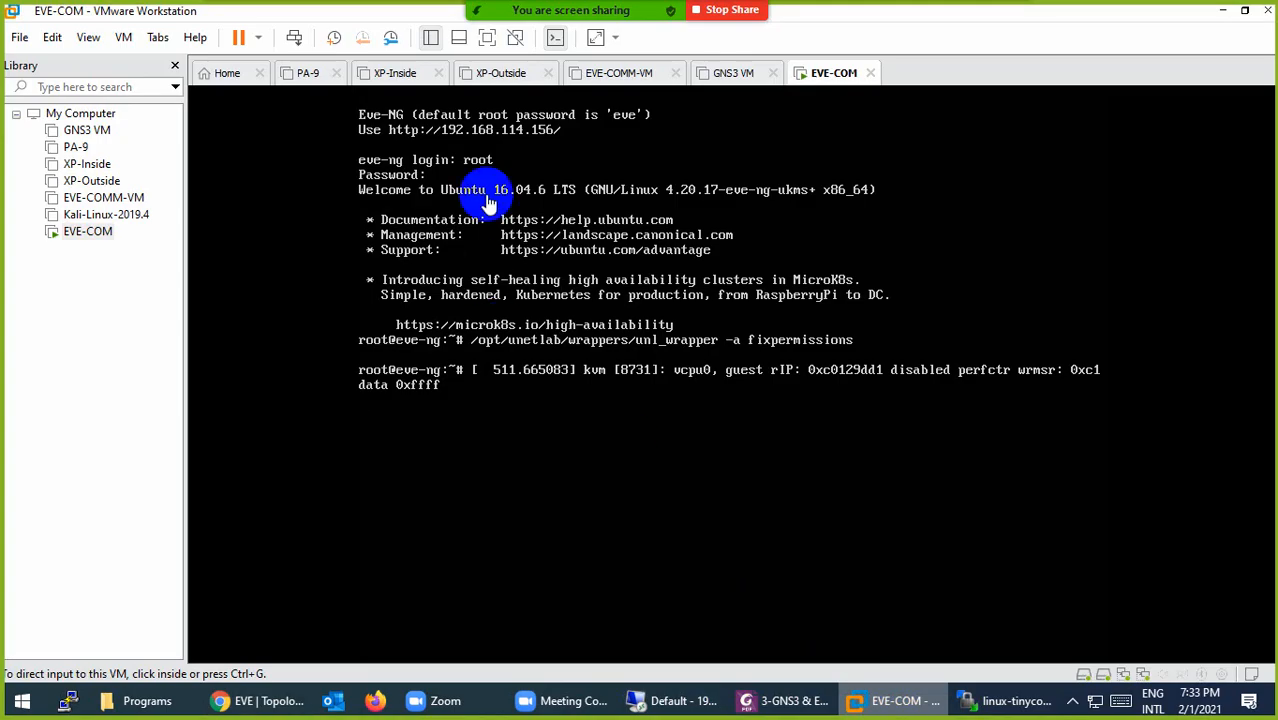
Step: Check in EVE-COM's VM settings that the first network adapter uses NAT
right_click(834, 76)
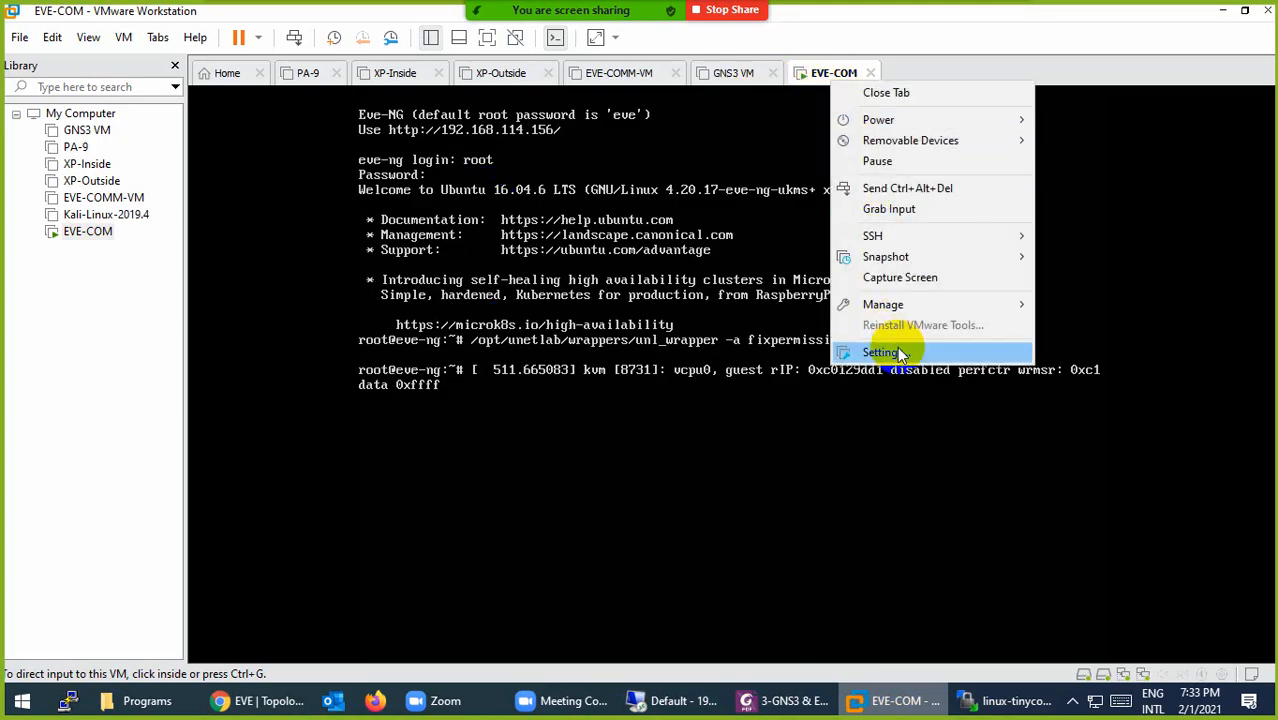
click(785, 350)
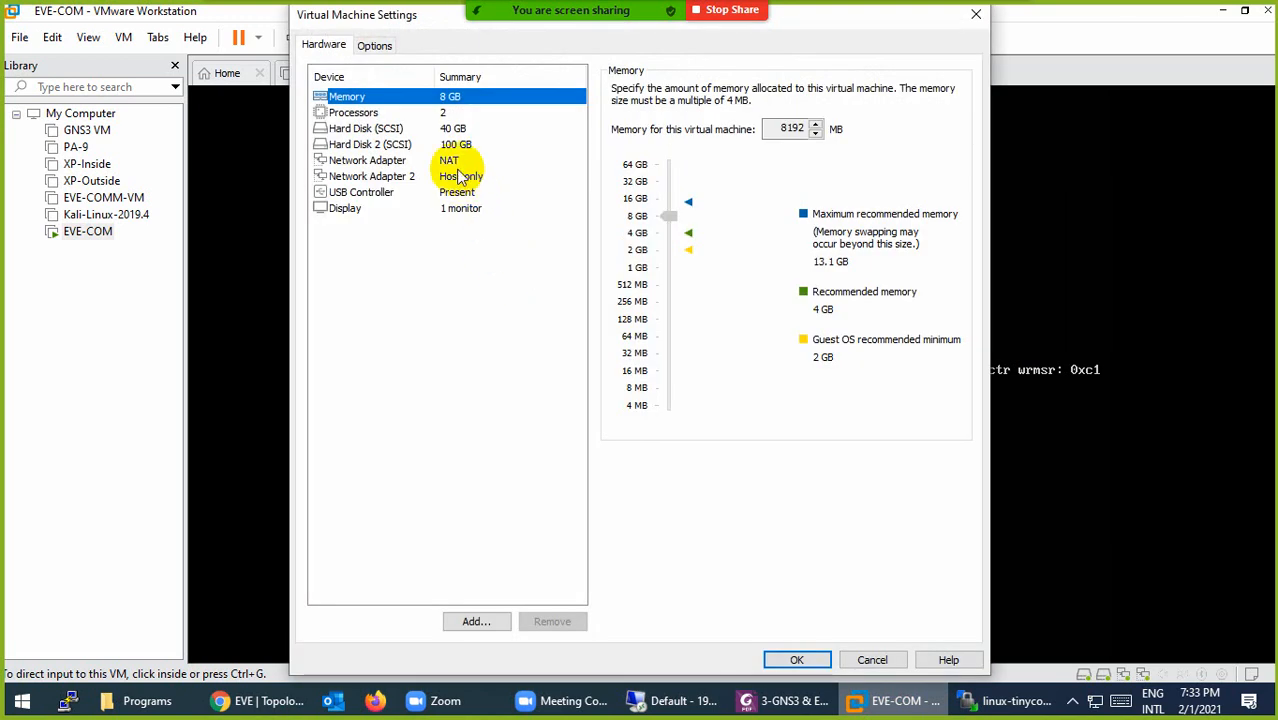
click(397, 162)
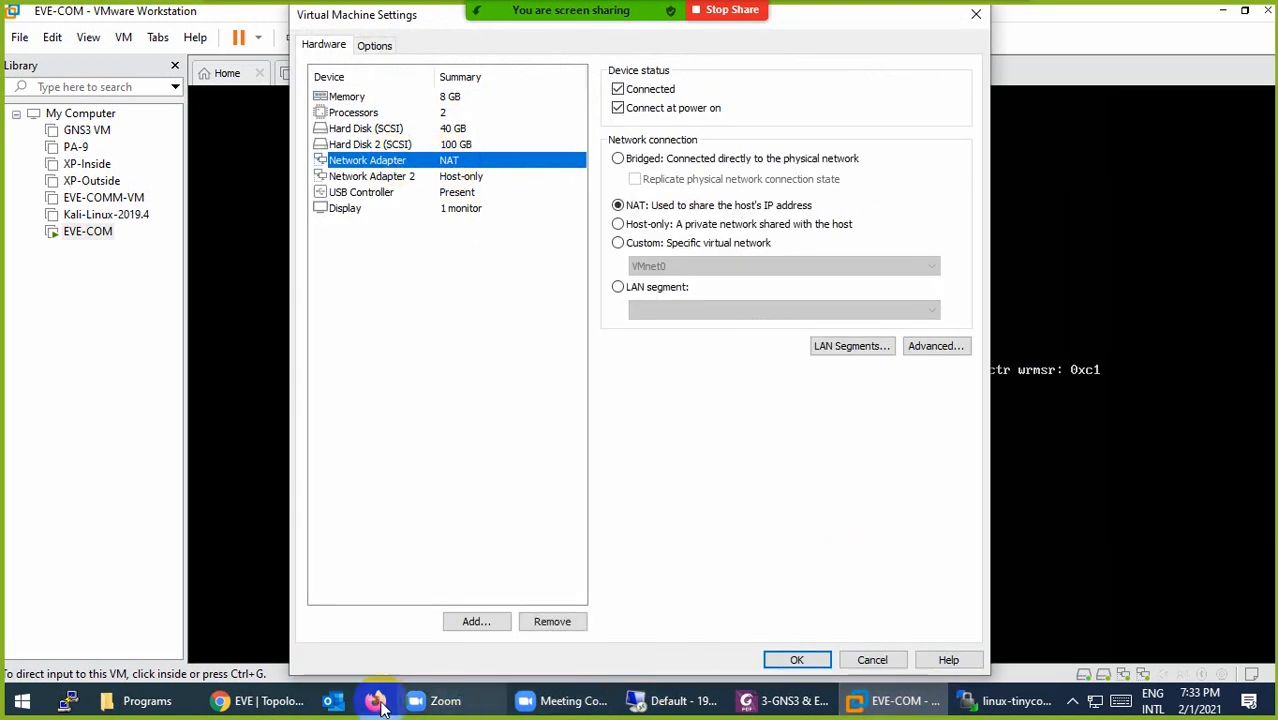
click(262, 700)
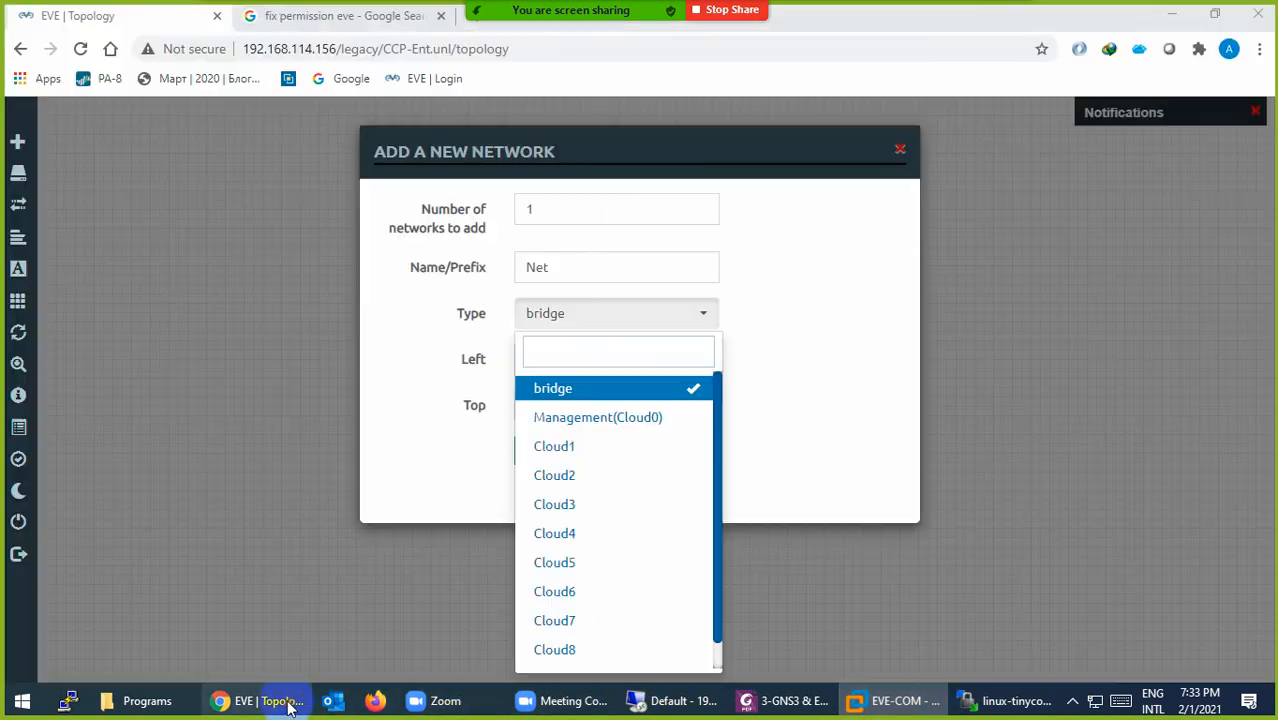
Step: Save a Management(Cloud0) network named NAT into the lab
click(567, 418)
double_click(565, 264)
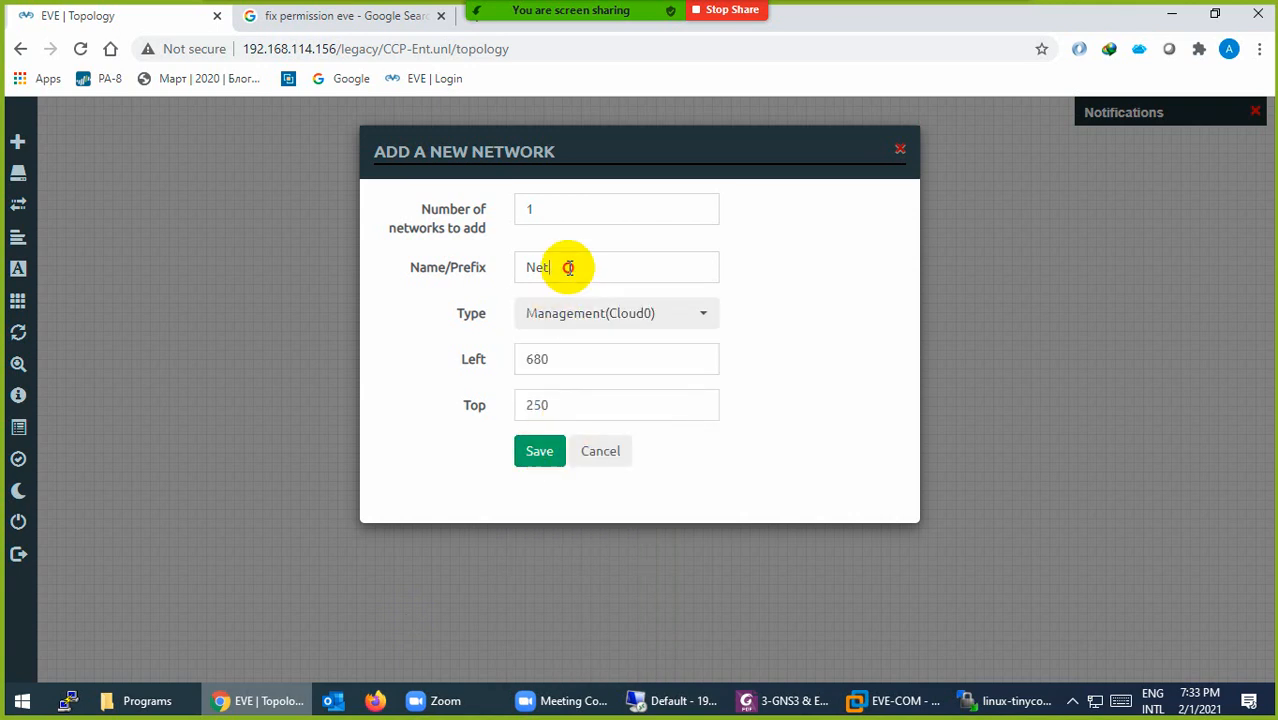
text(NAT)
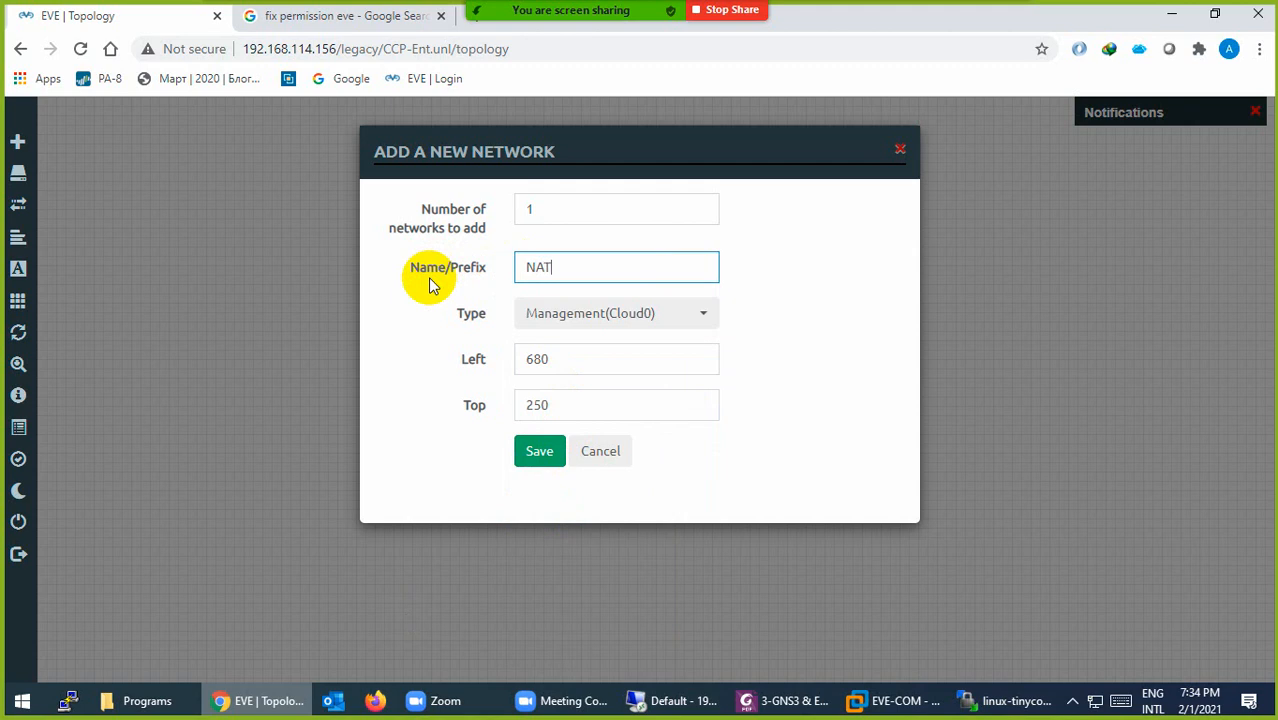
click(526, 453)
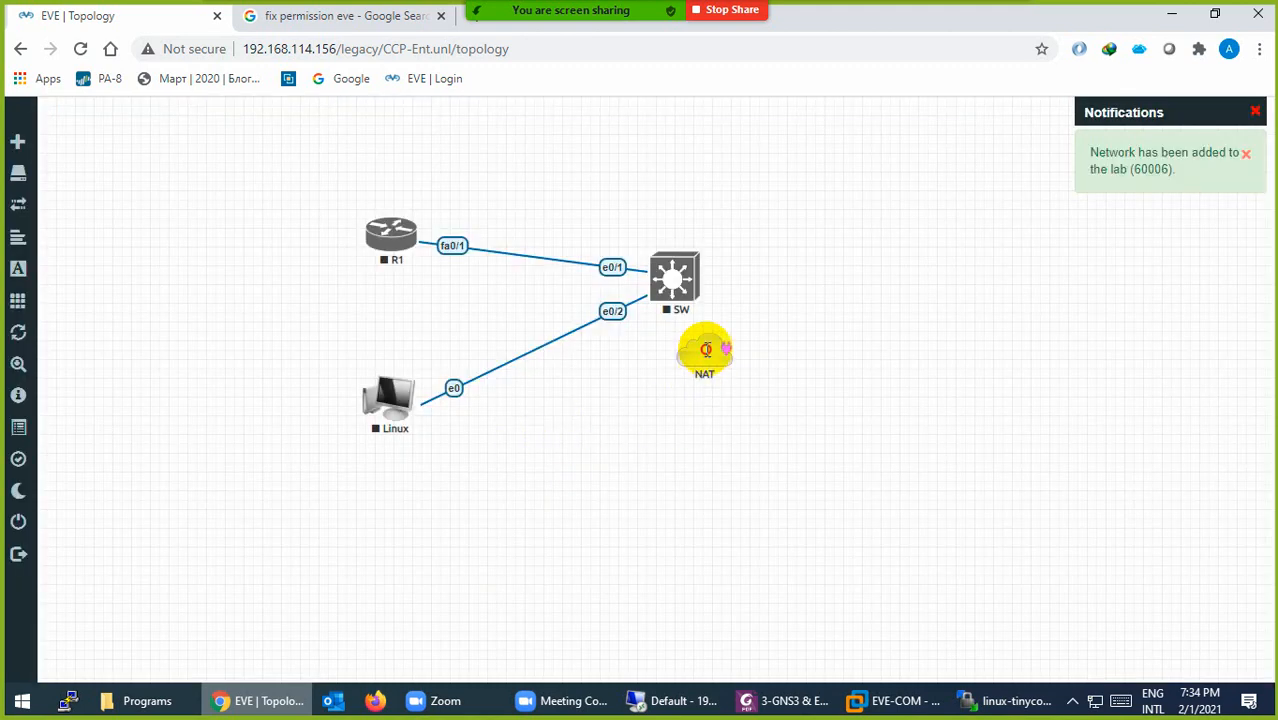
Step: Confirm the second VM adapter is Host-only, then return to the EVE canvas
click(270, 700)
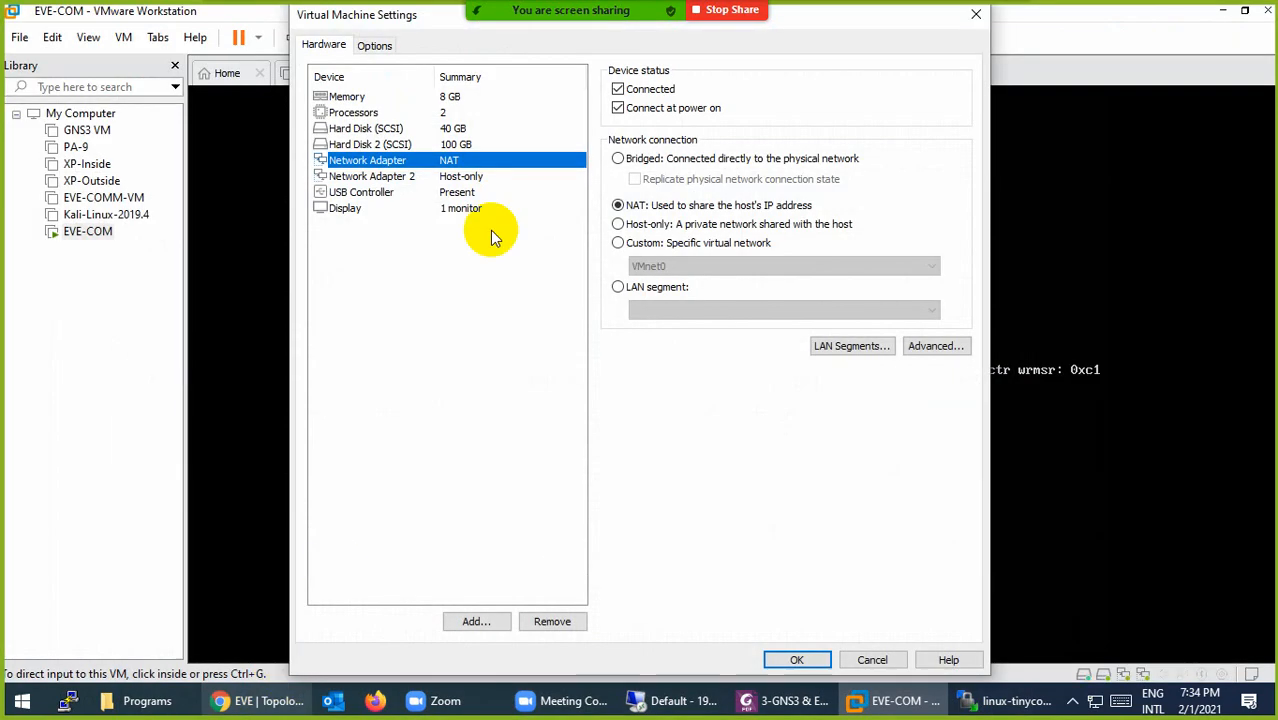
click(405, 176)
click(240, 700)
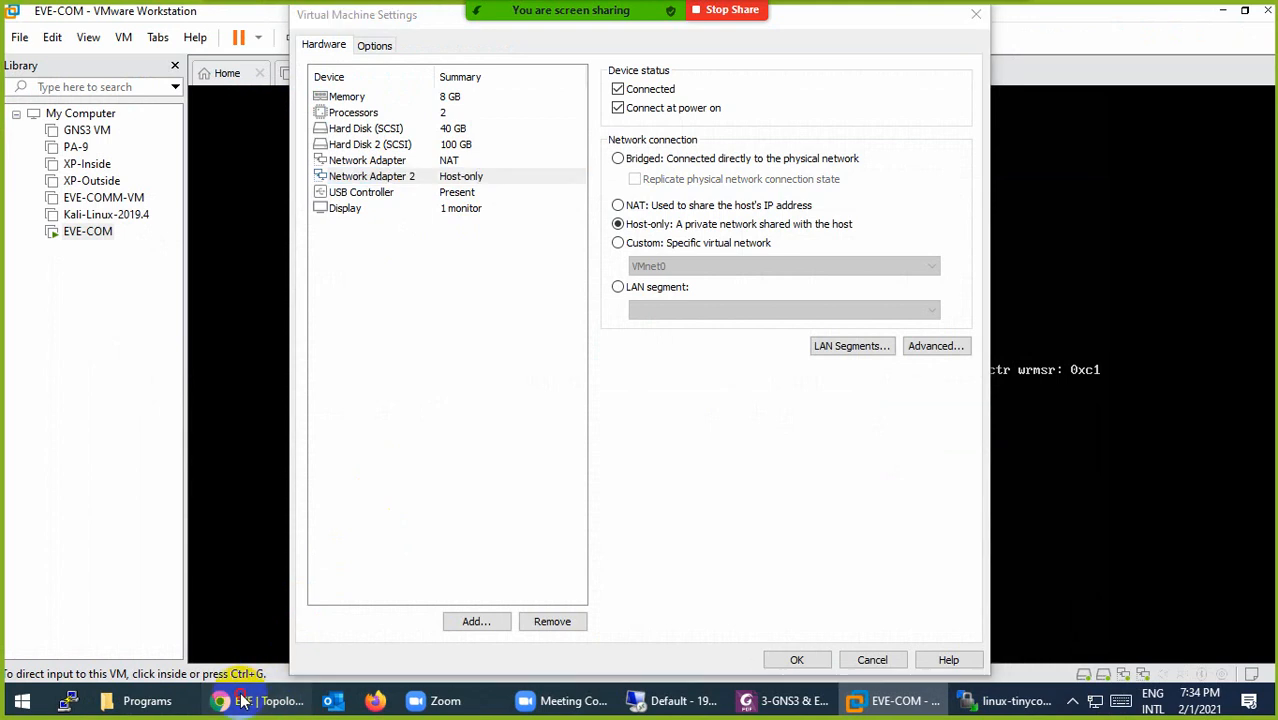
right_click(614, 472)
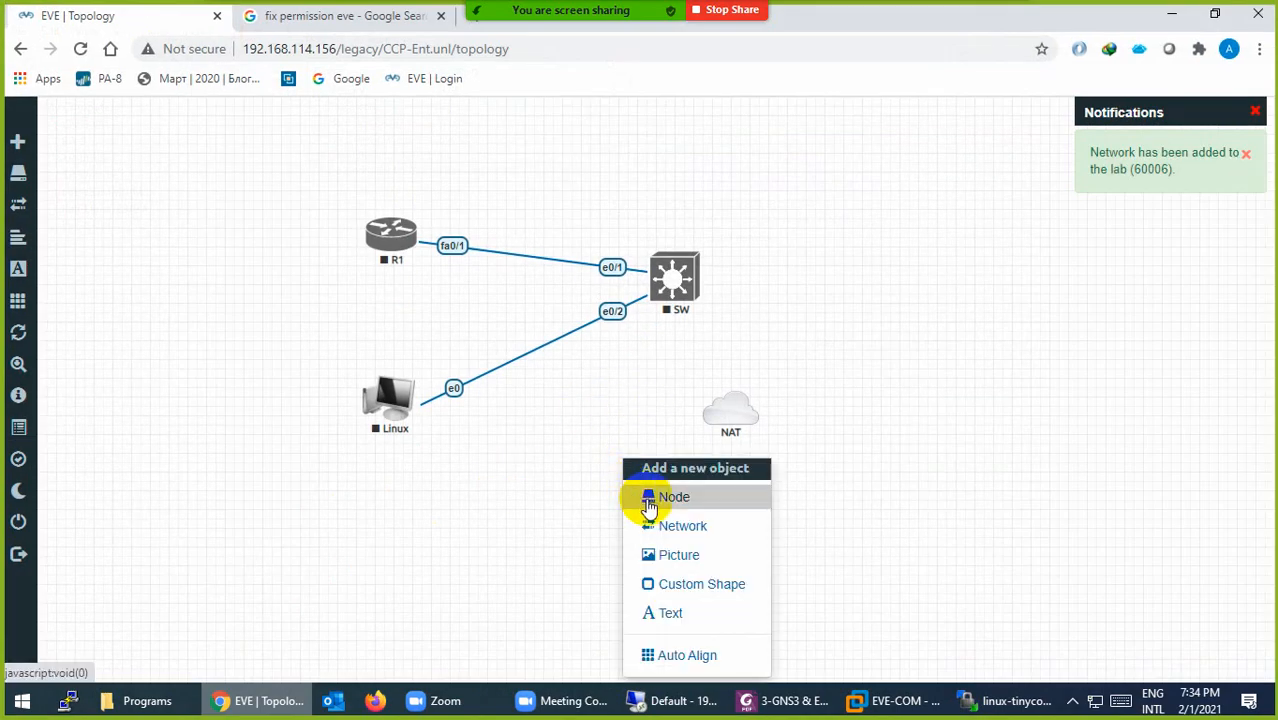
Step: Add a Cloud1 network named Hostolny to the lab
click(655, 524)
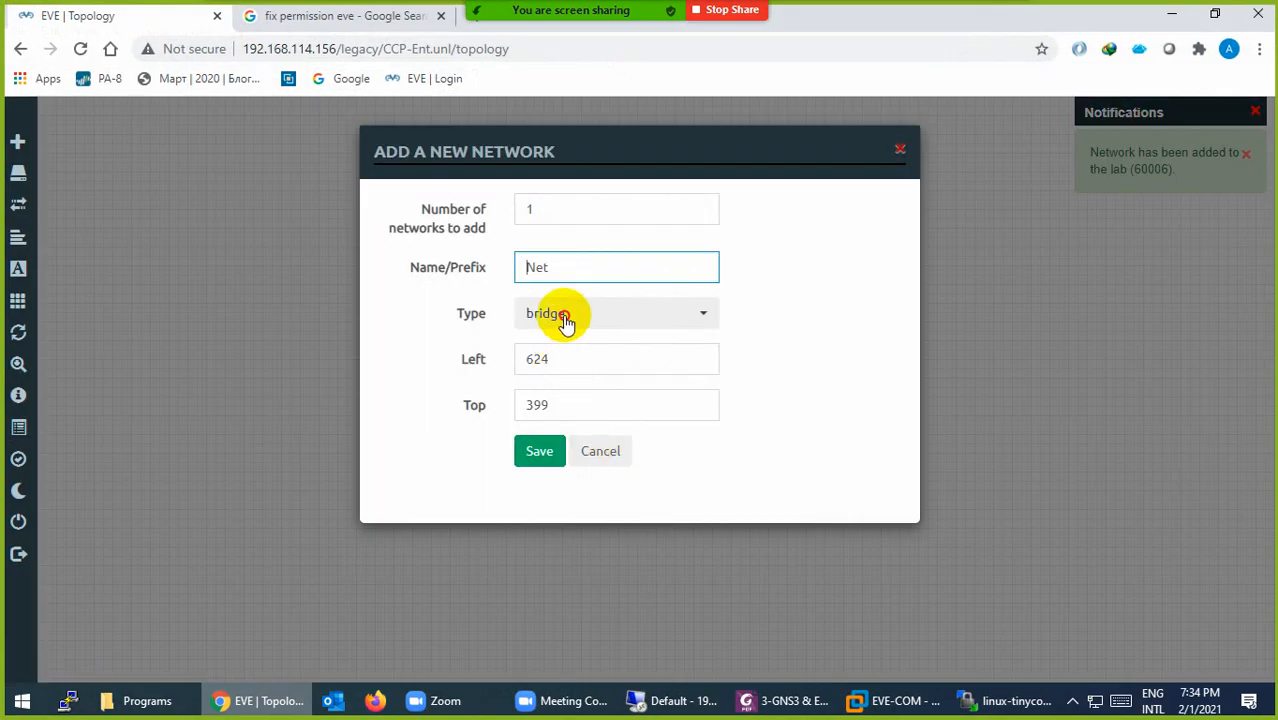
click(566, 320)
click(565, 447)
click(570, 272)
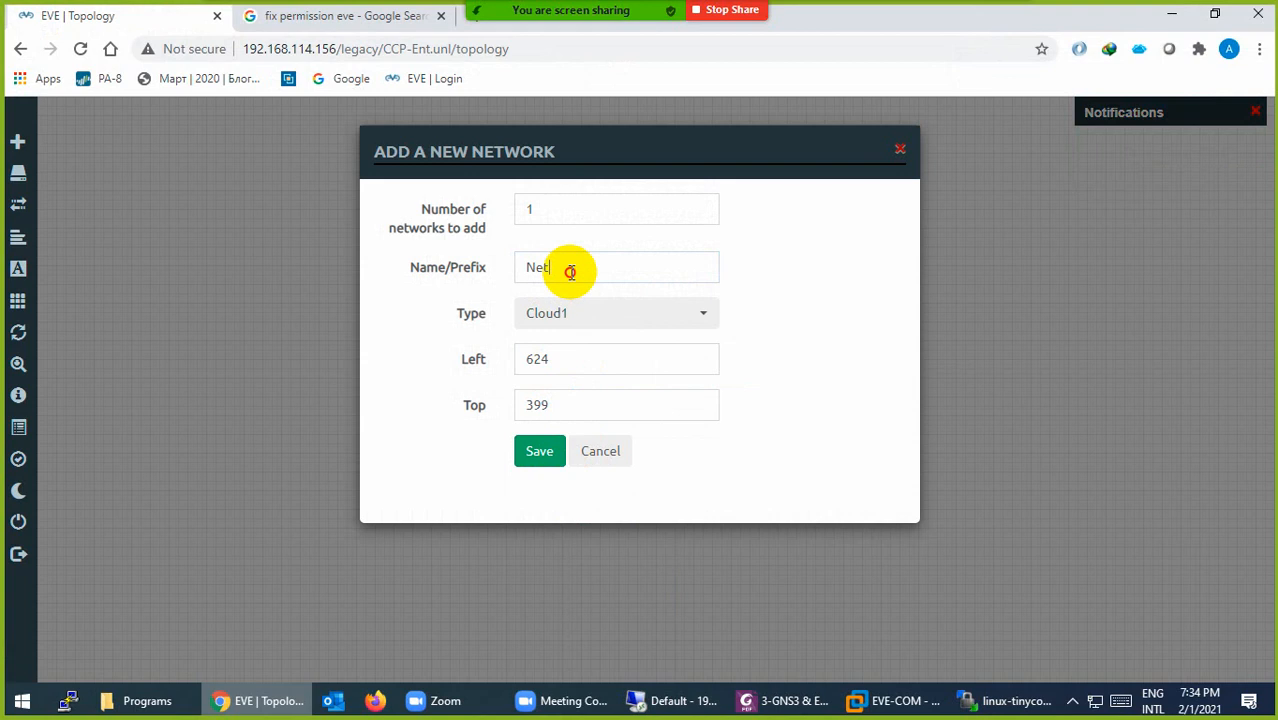
drag(570, 272, 468, 278)
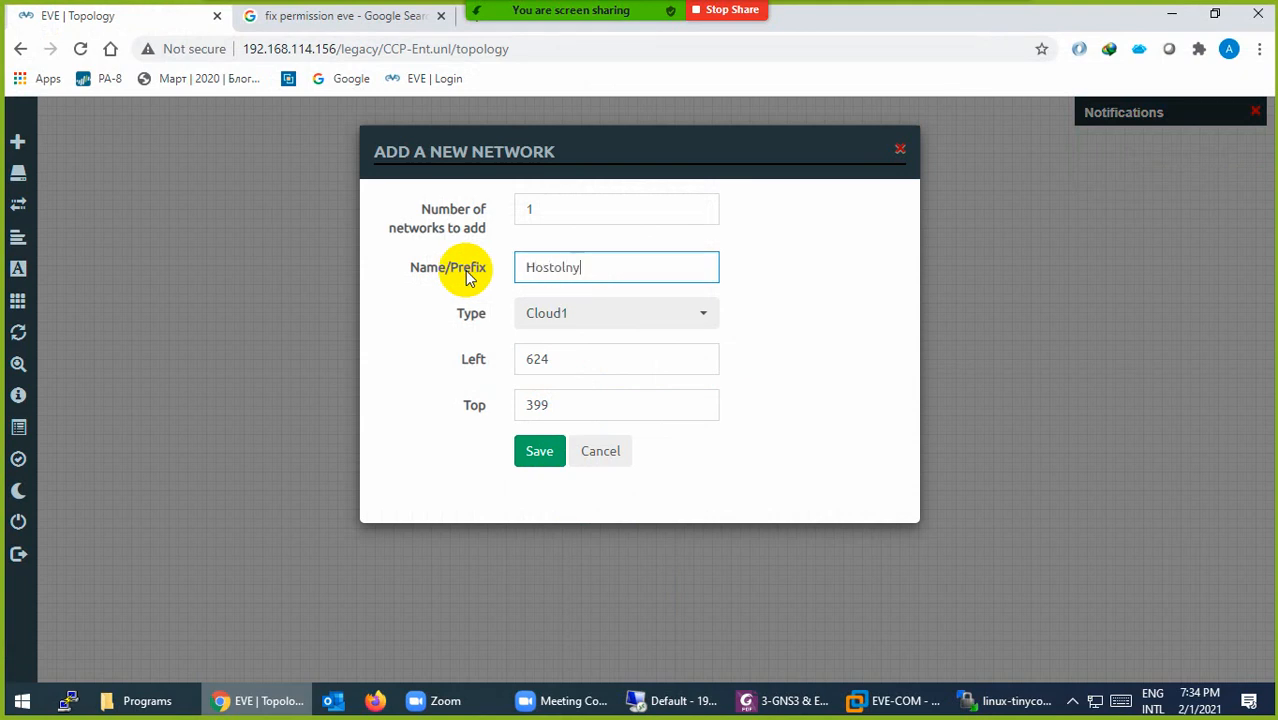
click(539, 451)
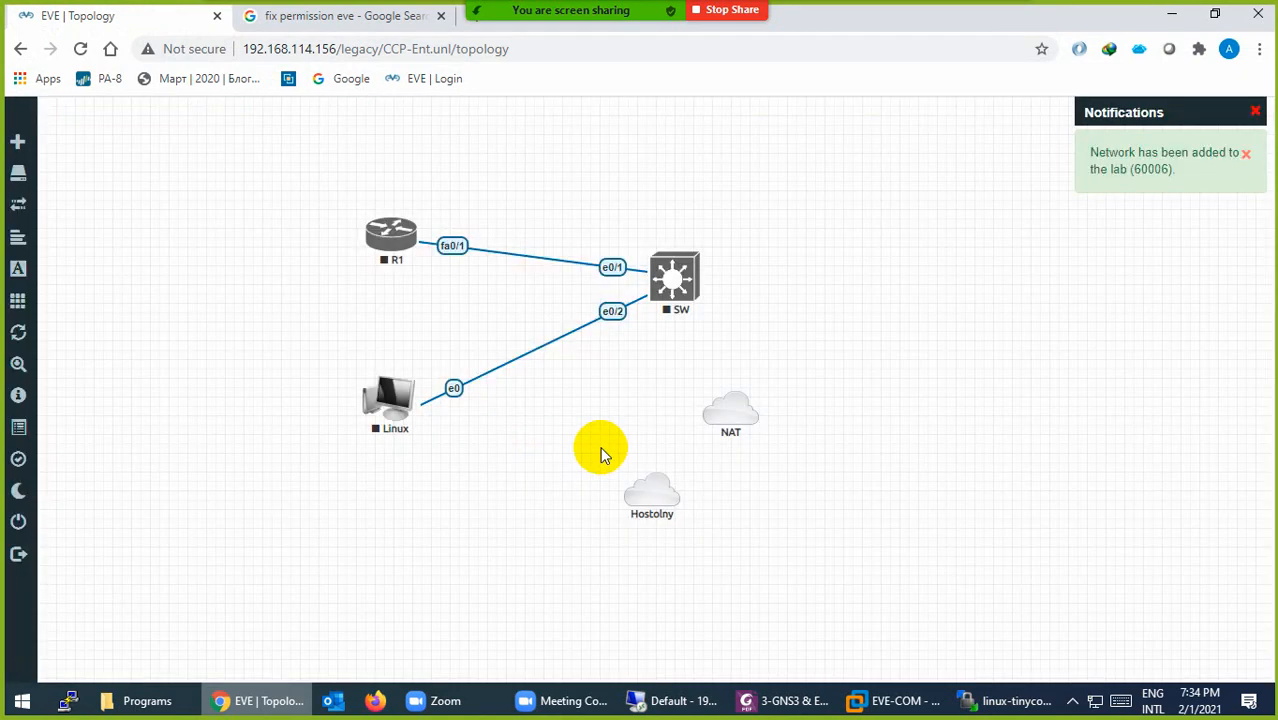
Step: Move the NAT cloud right of SW and Hostolny below it
drag(727, 413, 899, 275)
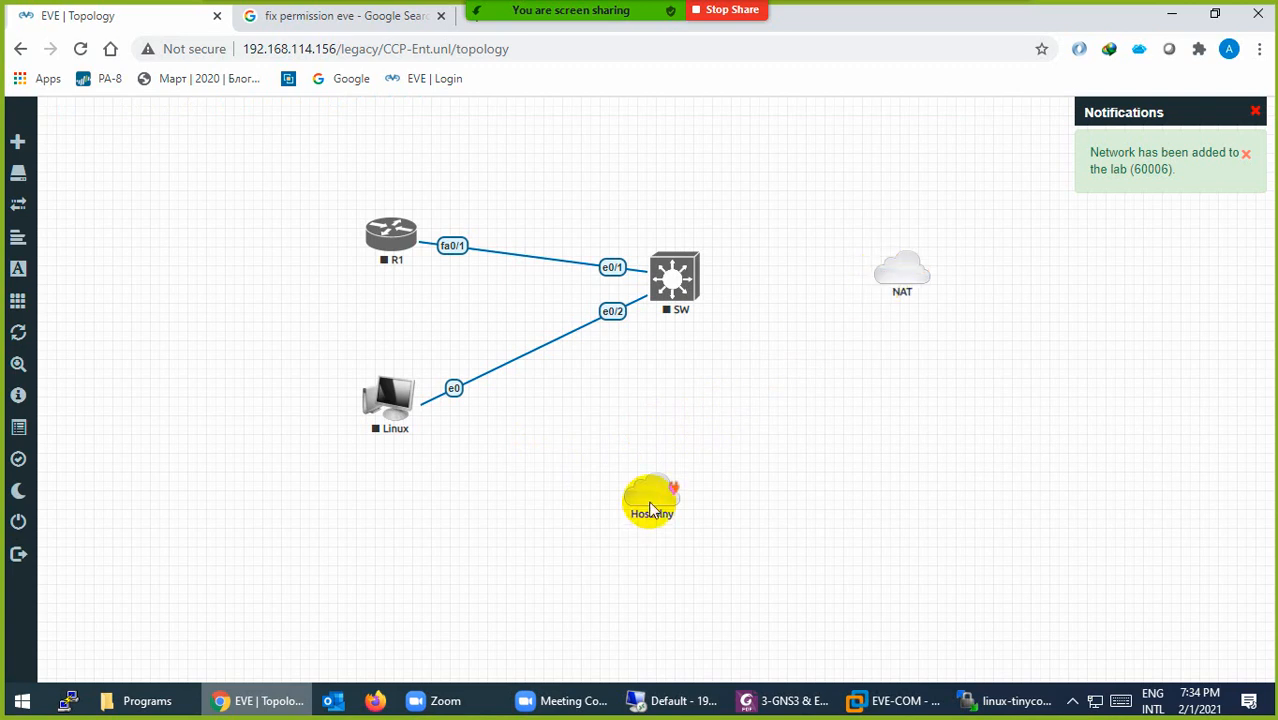
drag(650, 510, 897, 462)
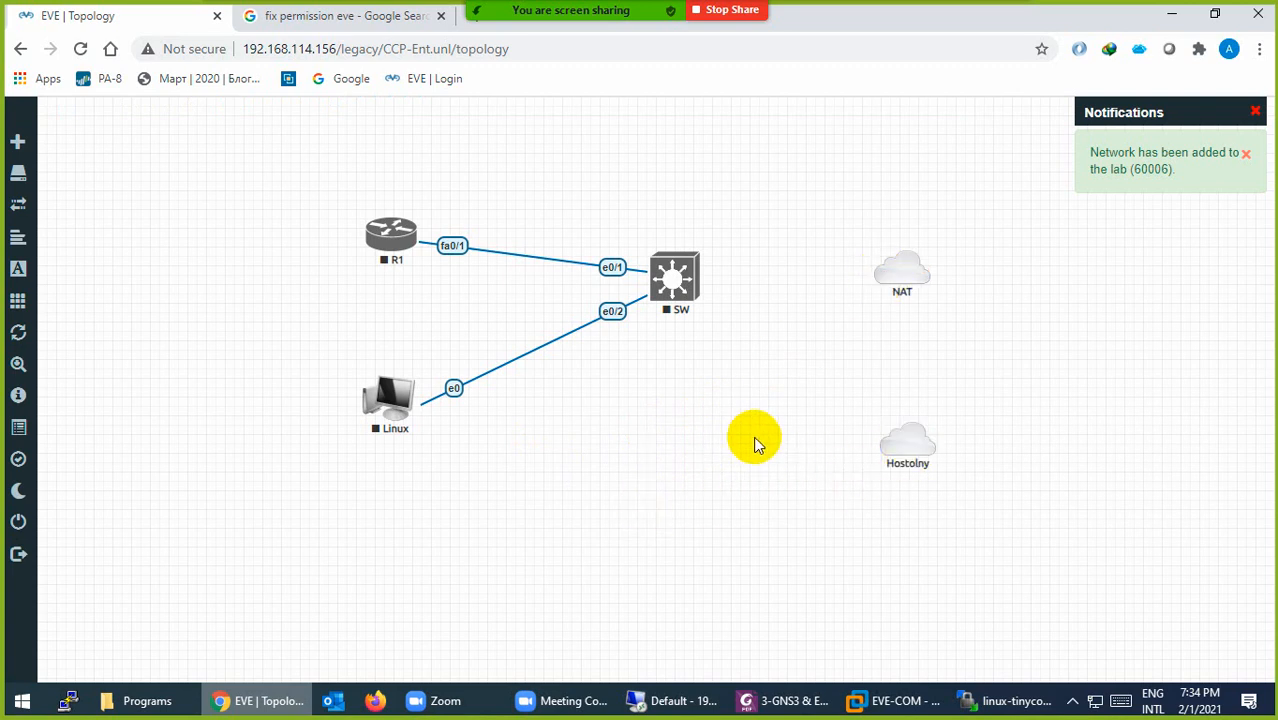
click(885, 700)
Step: Read VMnet8's NAT subnet 192.168.114.0 in the Virtual Network Editor, then return to EVE
click(874, 659)
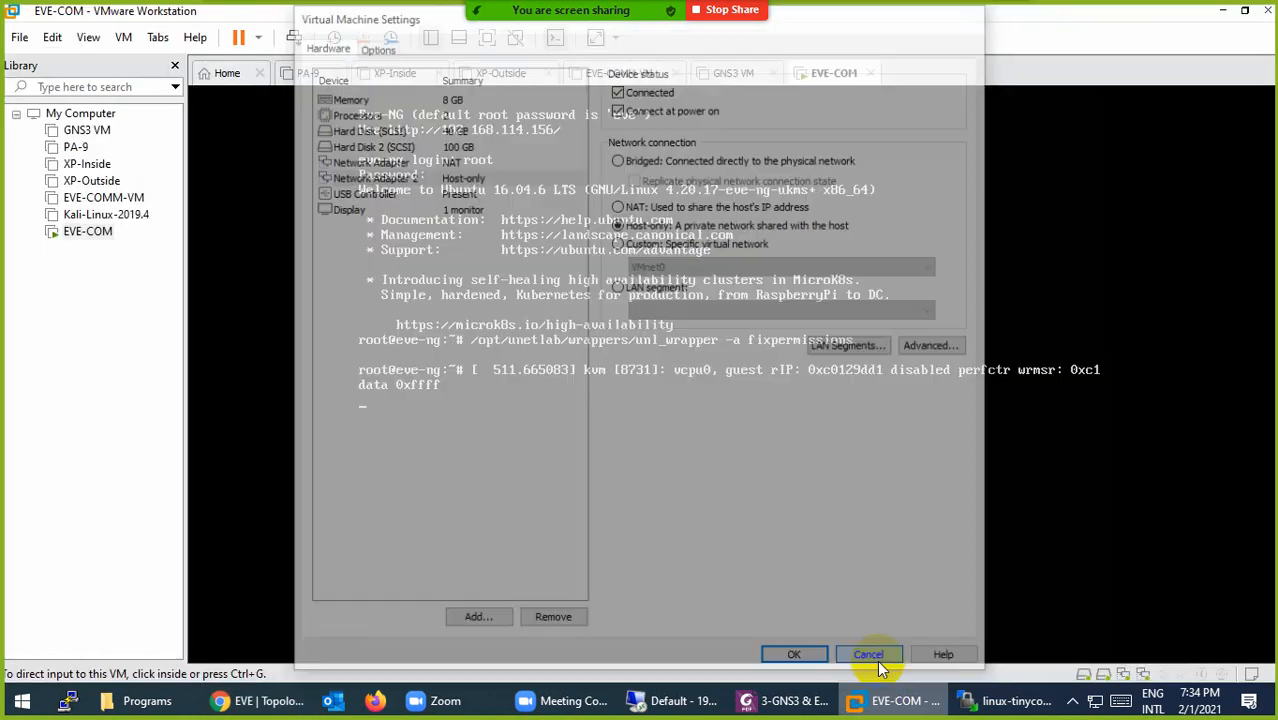
click(52, 37)
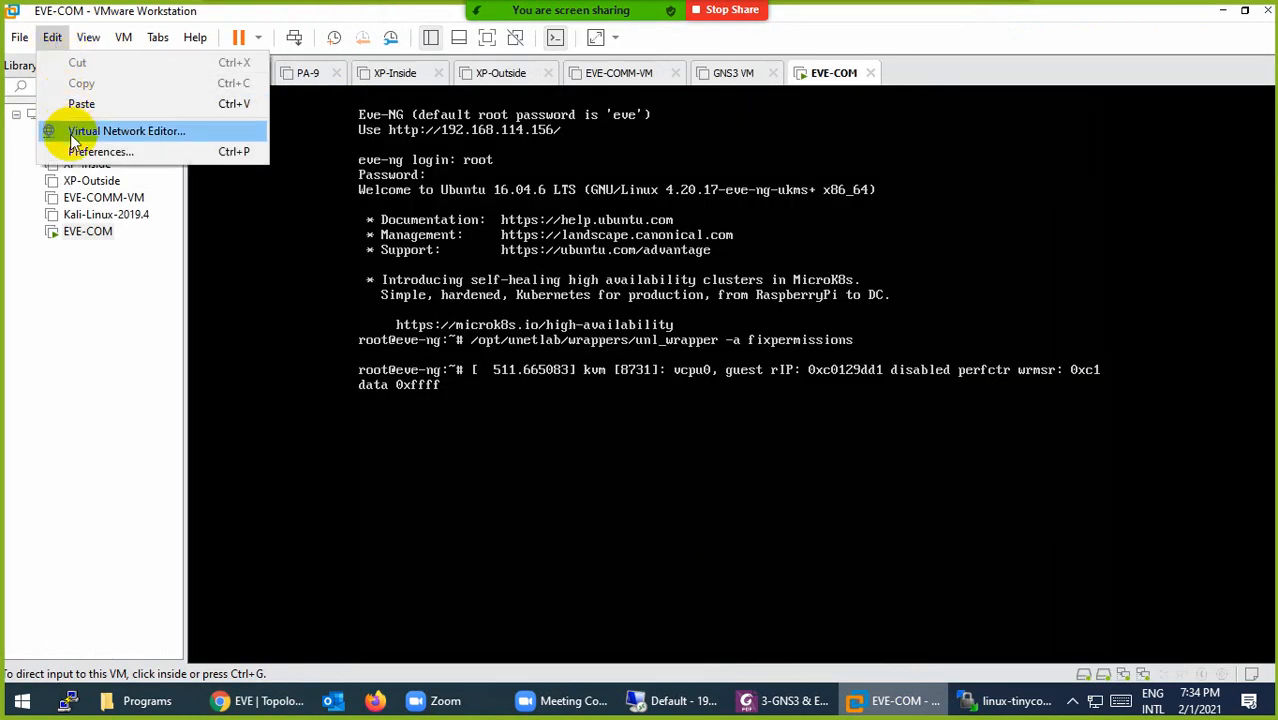
click(150, 131)
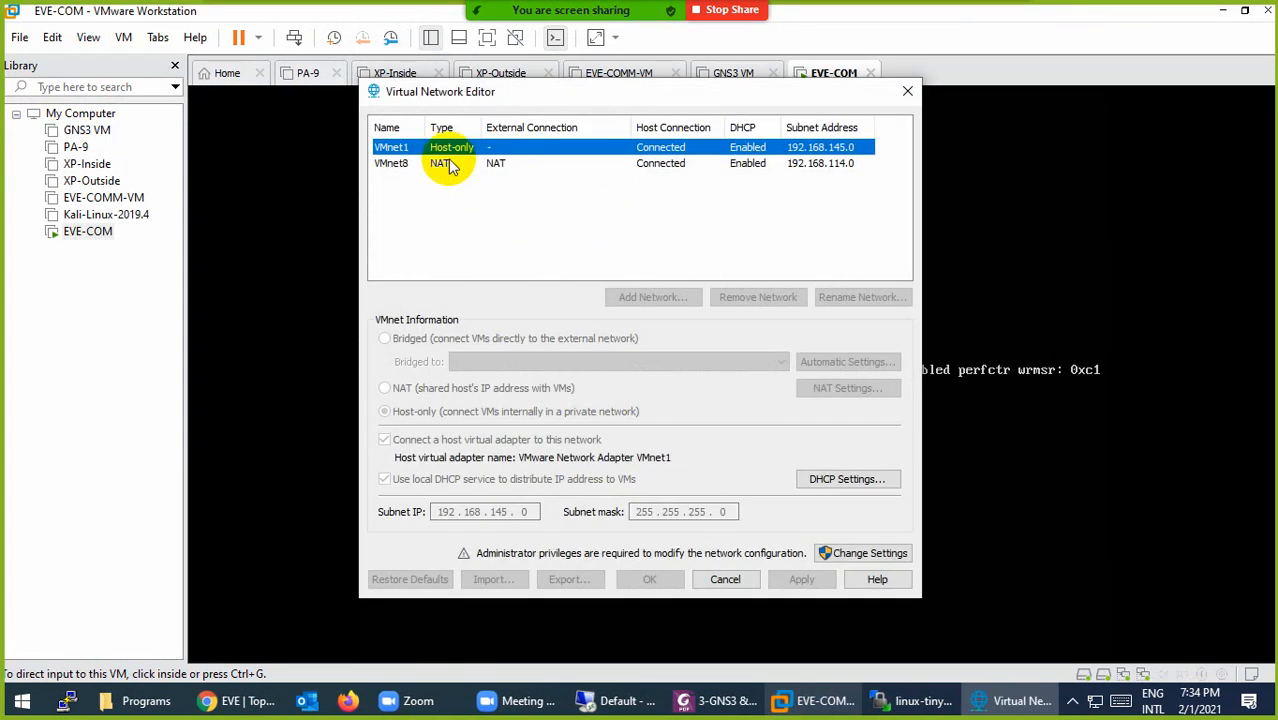
click(440, 164)
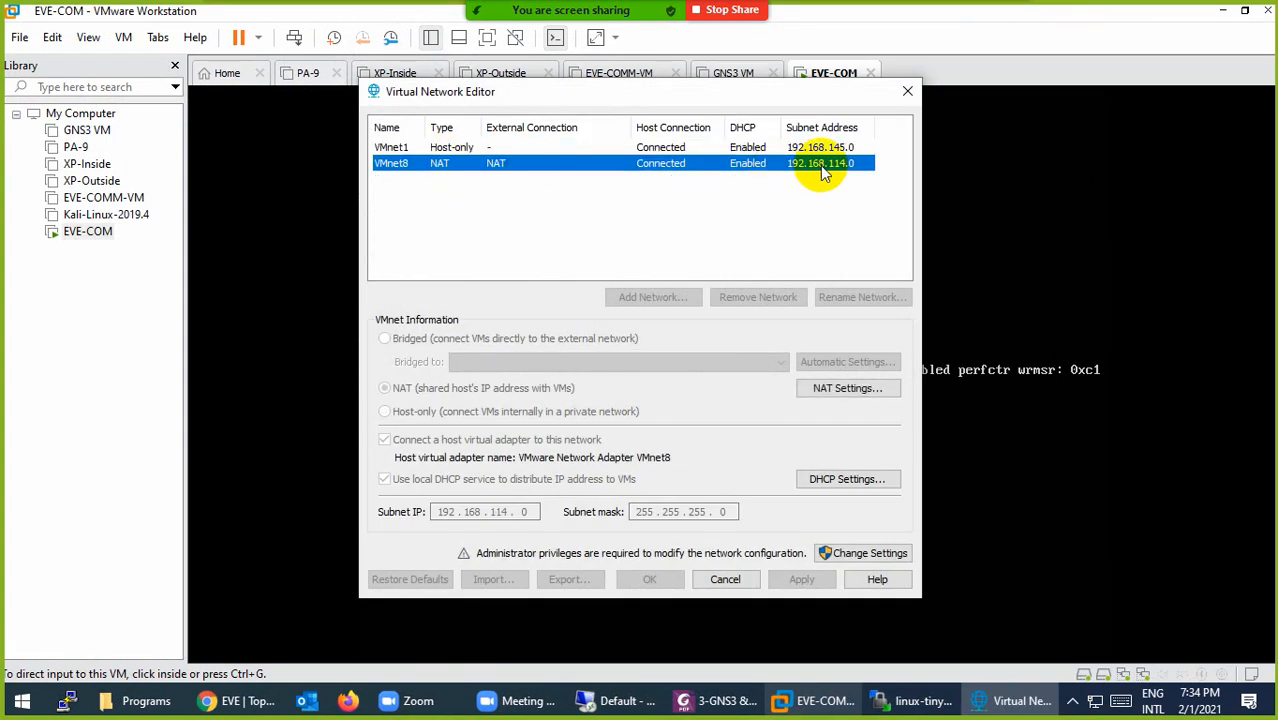
click(237, 700)
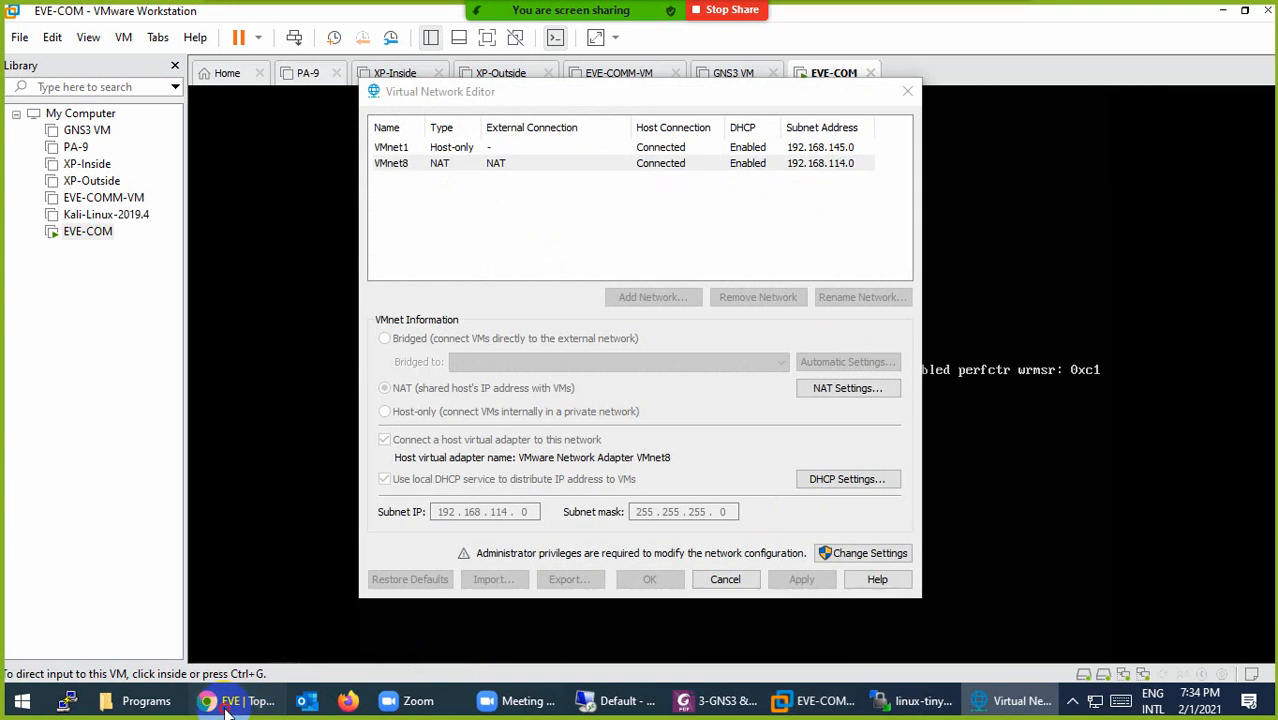
right_click(852, 192)
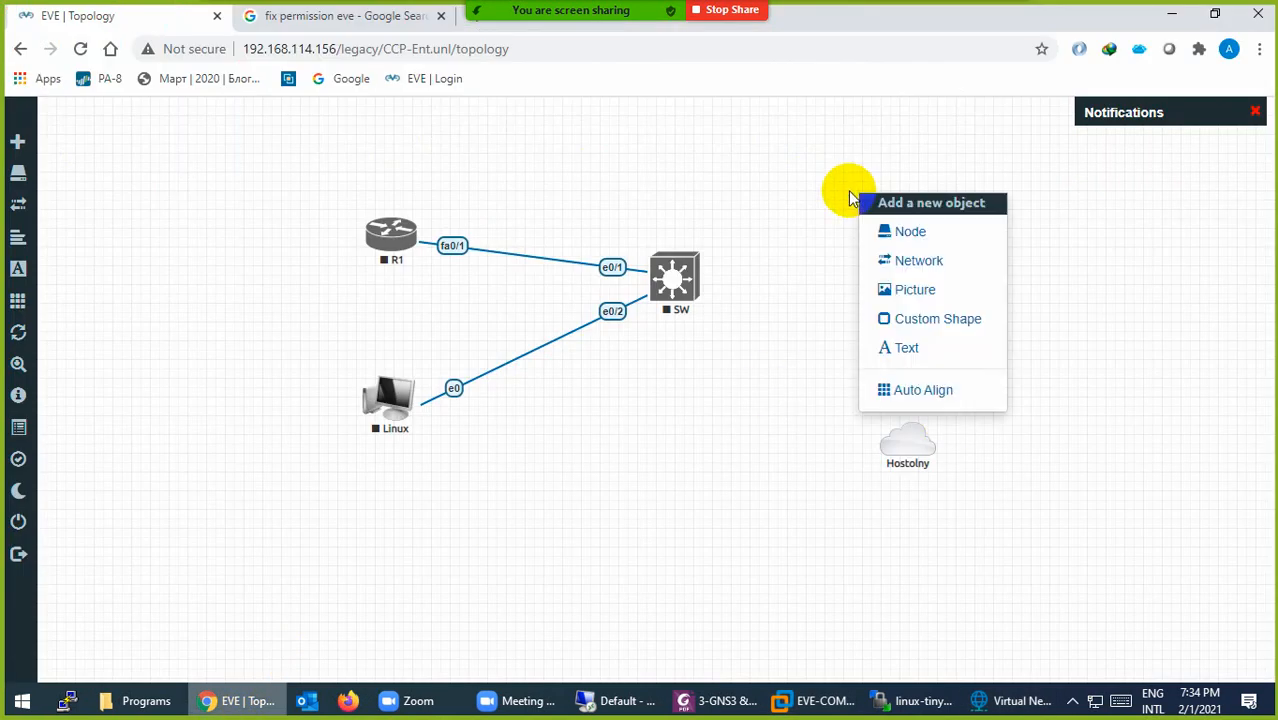
Step: Add a text label 192.168.114.0/24 just above the NAT cloud
click(905, 350)
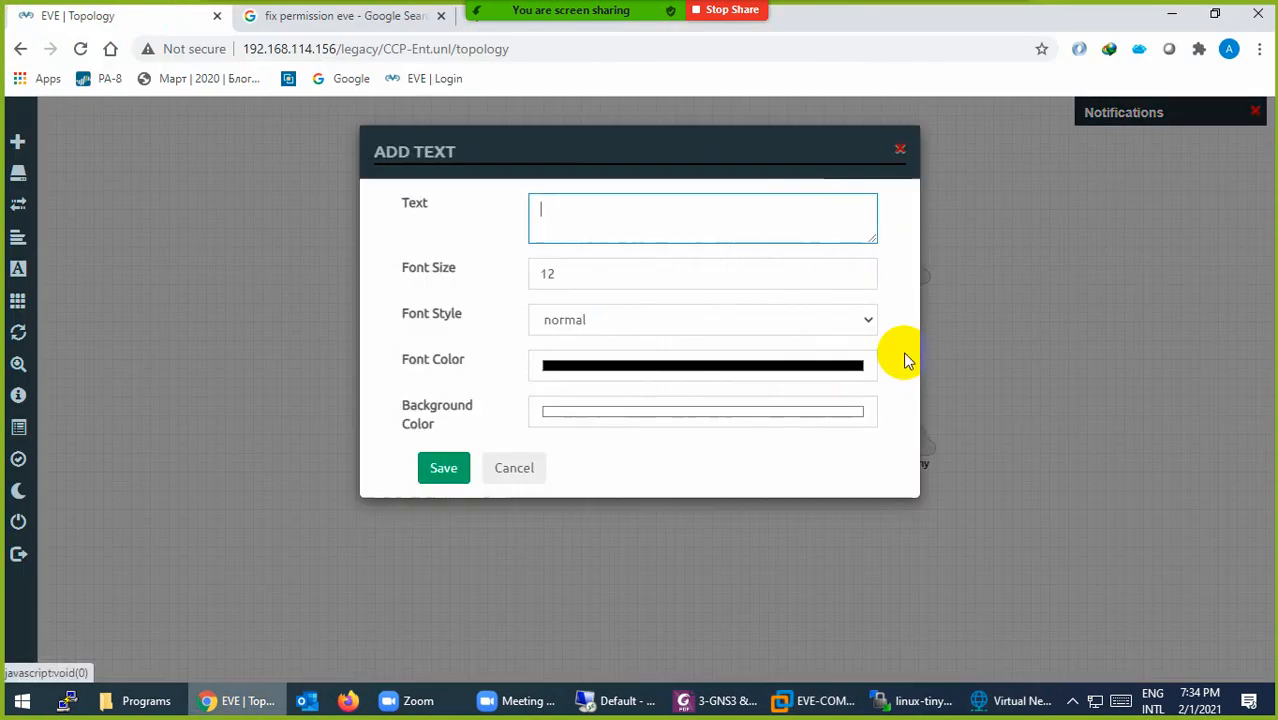
text(192.168.114.0/24)
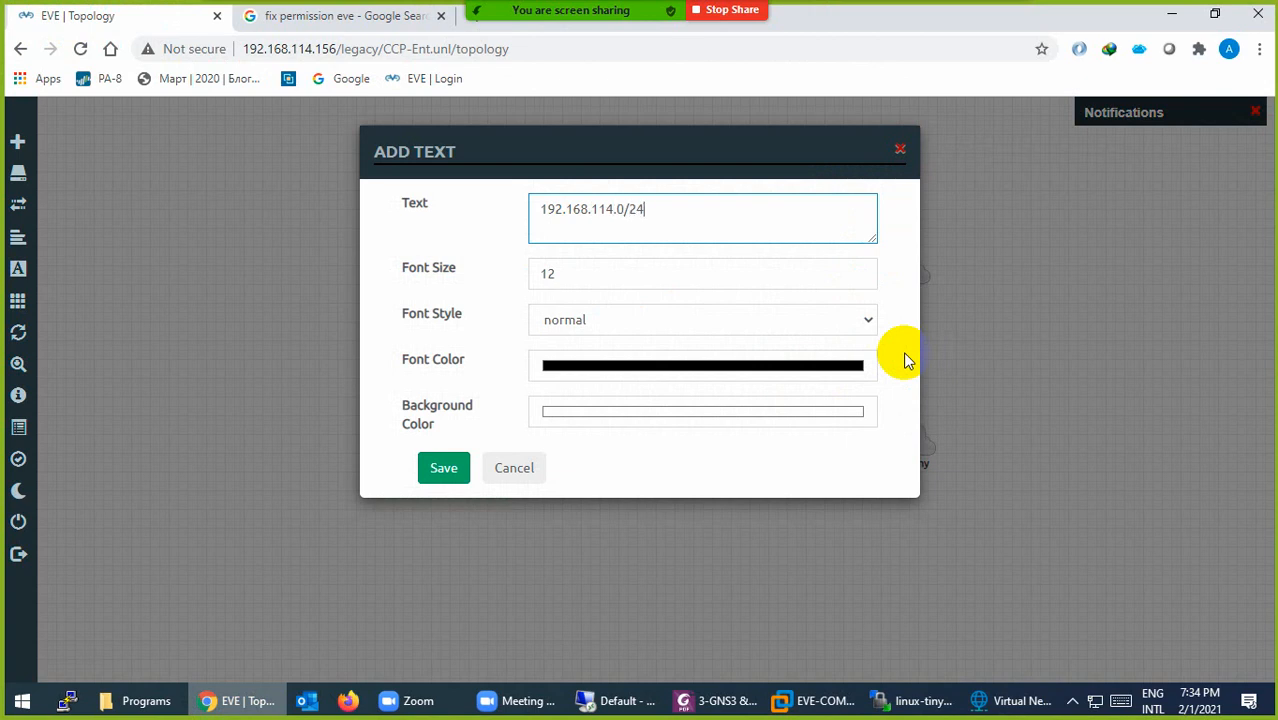
click(440, 467)
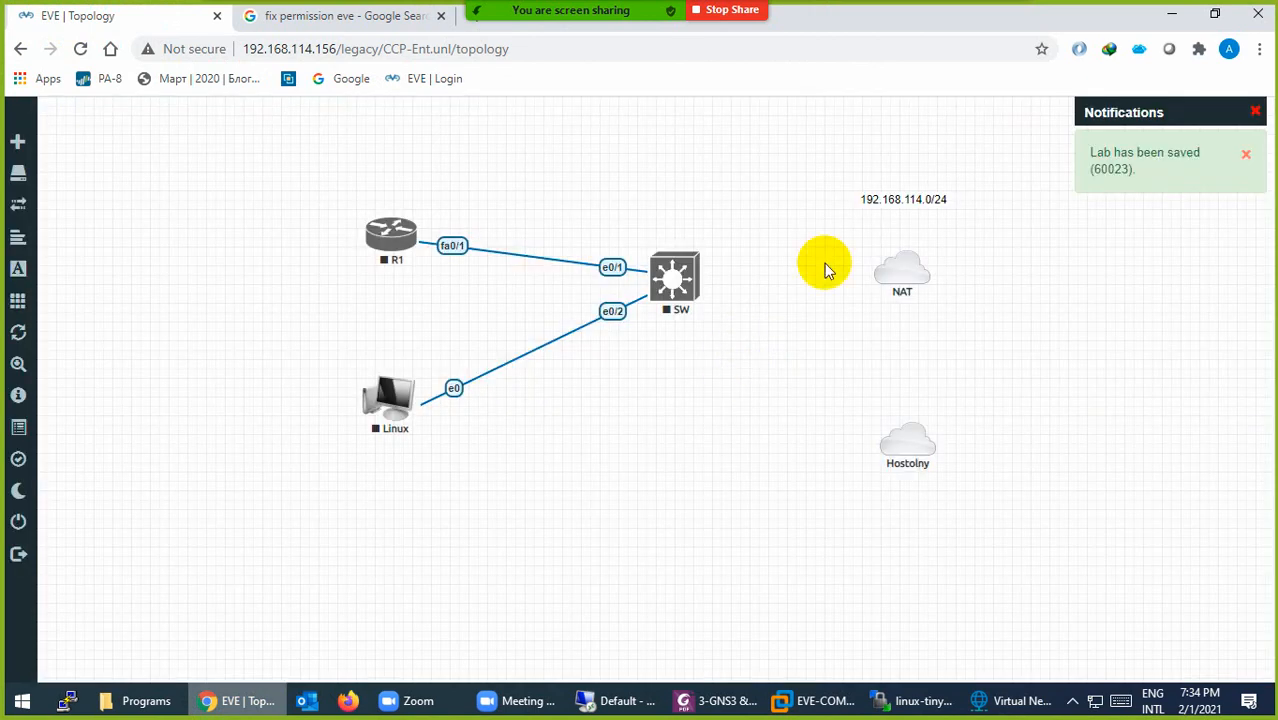
drag(893, 195, 893, 226)
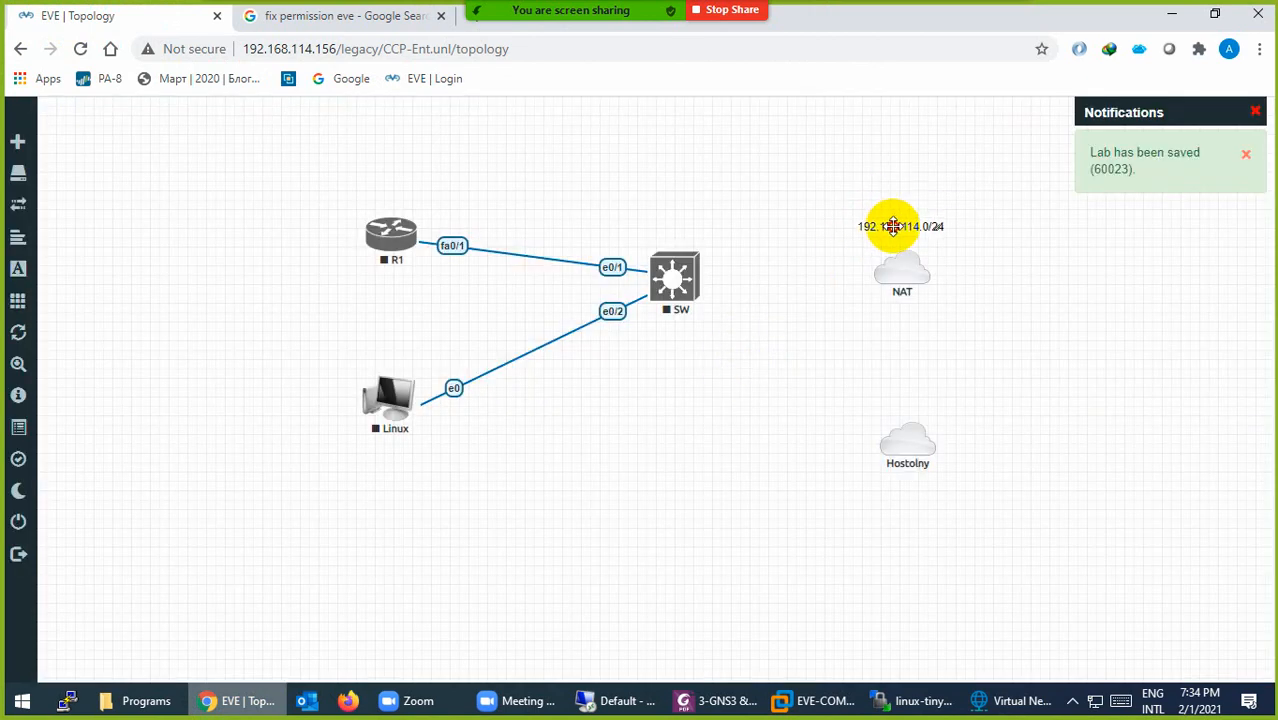
Step: Check the VMnet1 host-only subnet 192.168.145.0 in the Virtual Network Editor
click(990, 700)
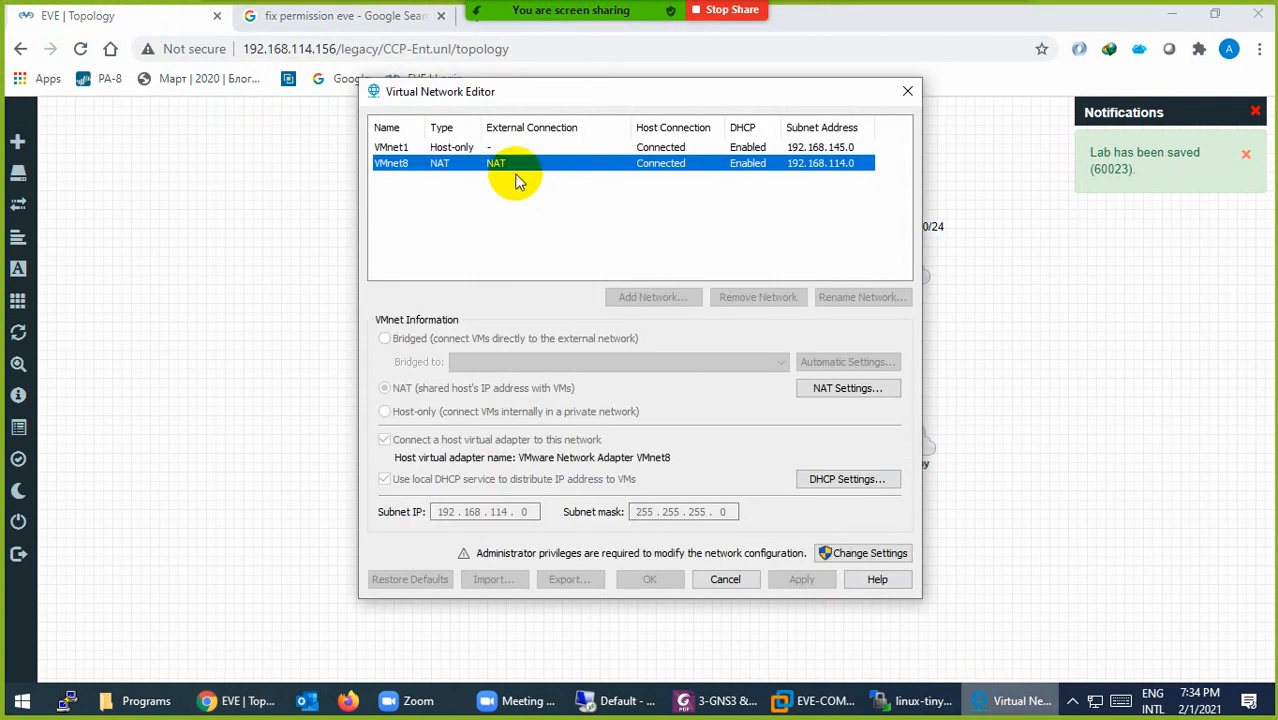
click(456, 149)
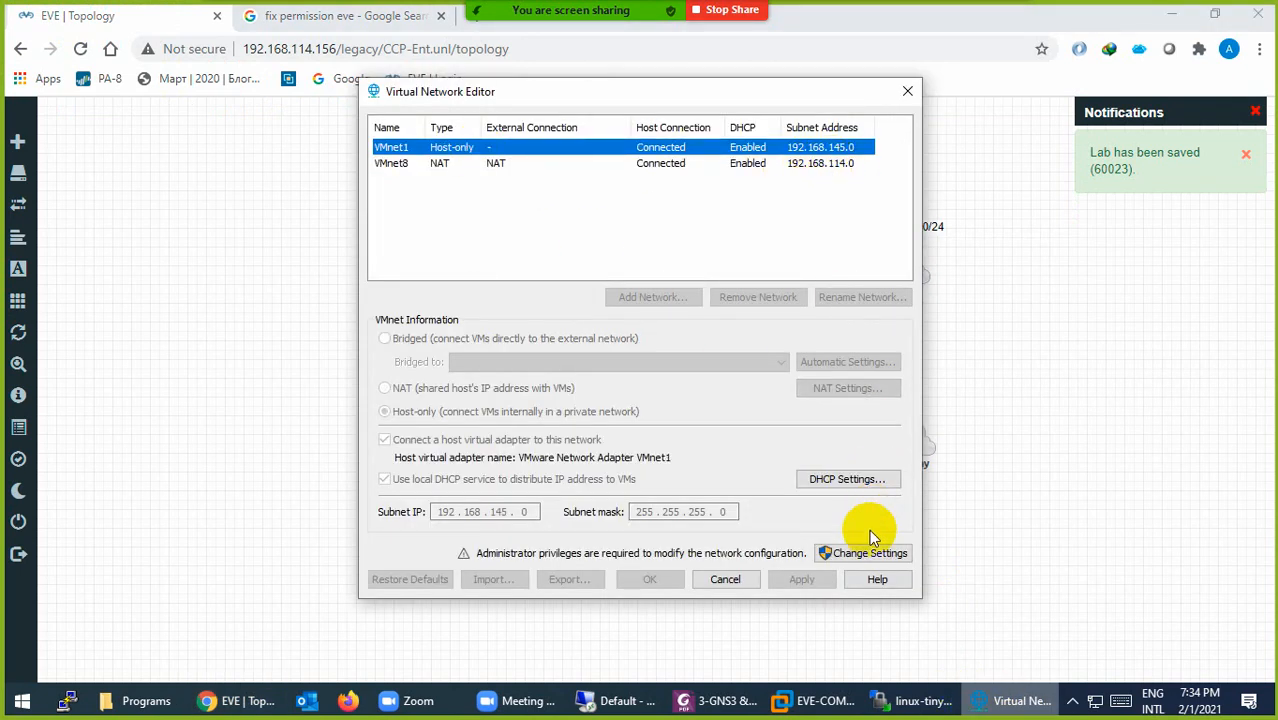
click(740, 579)
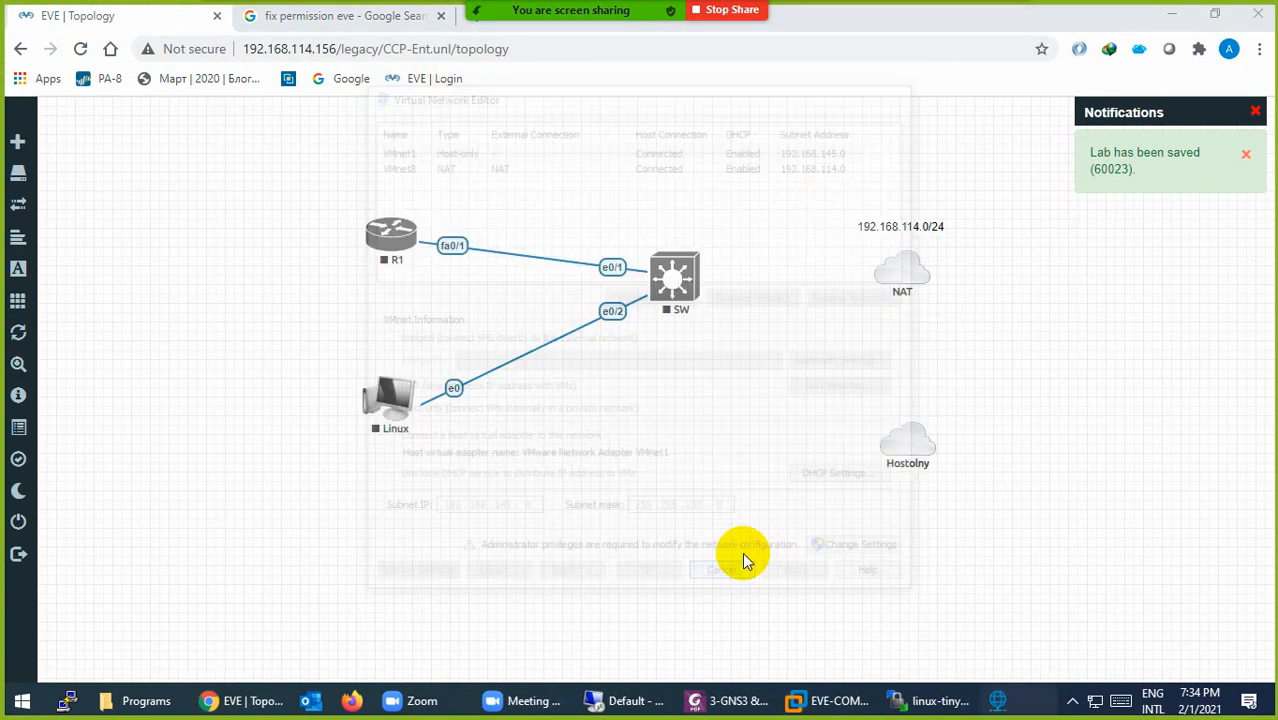
Step: Duplicate the label below the Hostolny cloud and change it to 192.168.145.0/24
right_click(877, 228)
click(913, 268)
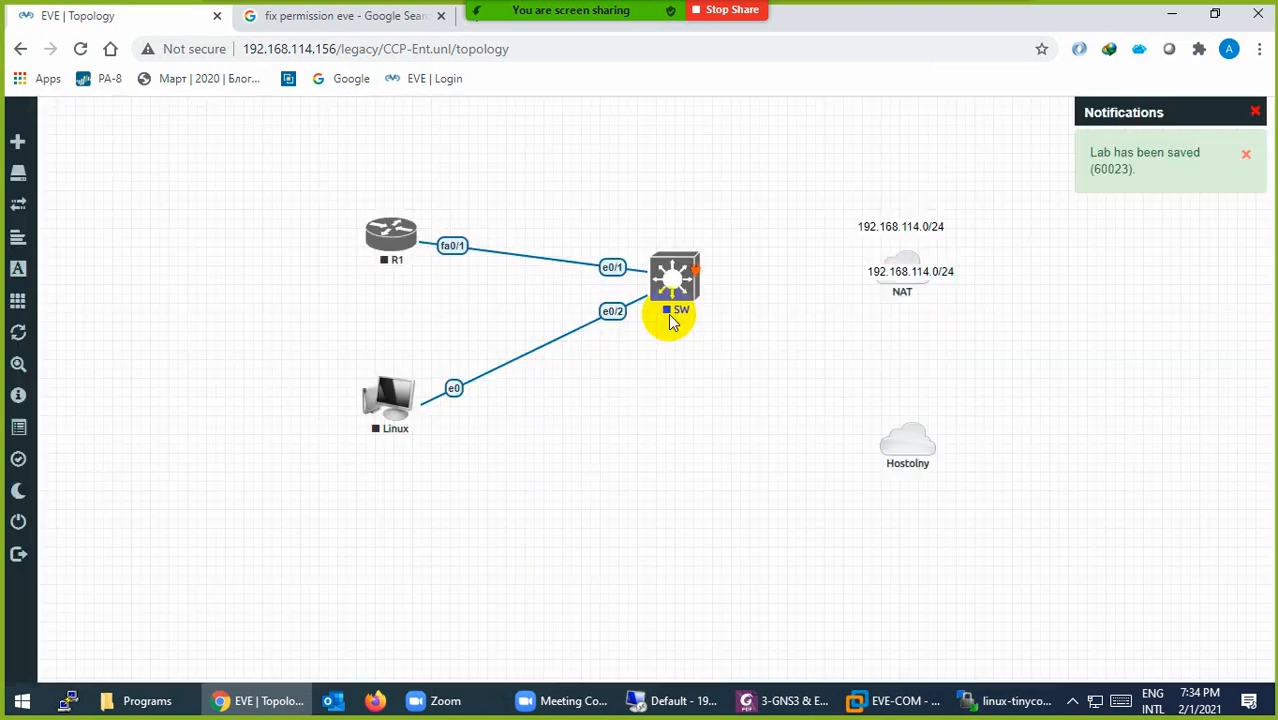
drag(899, 271, 903, 487)
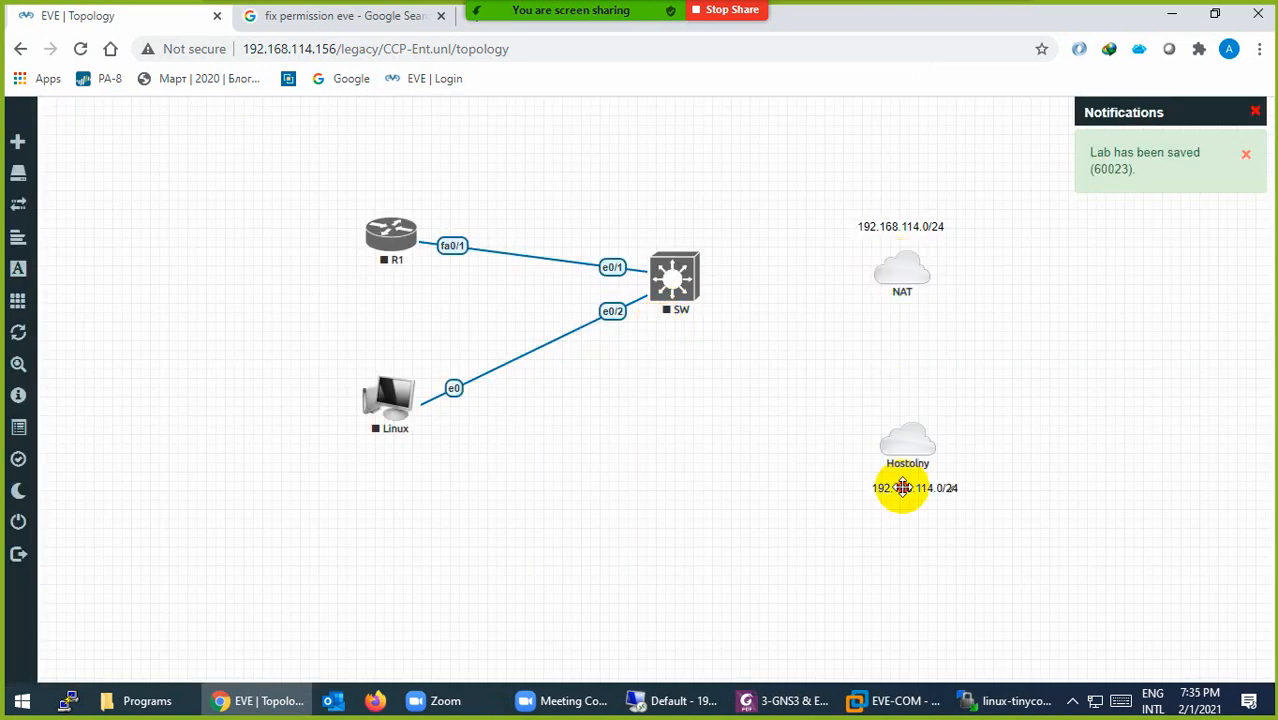
double_click(903, 487)
key(Right)
key(Right)
key(Right)
key(Right)
key(Right)
key(Right)
key(Right)
key(Right)
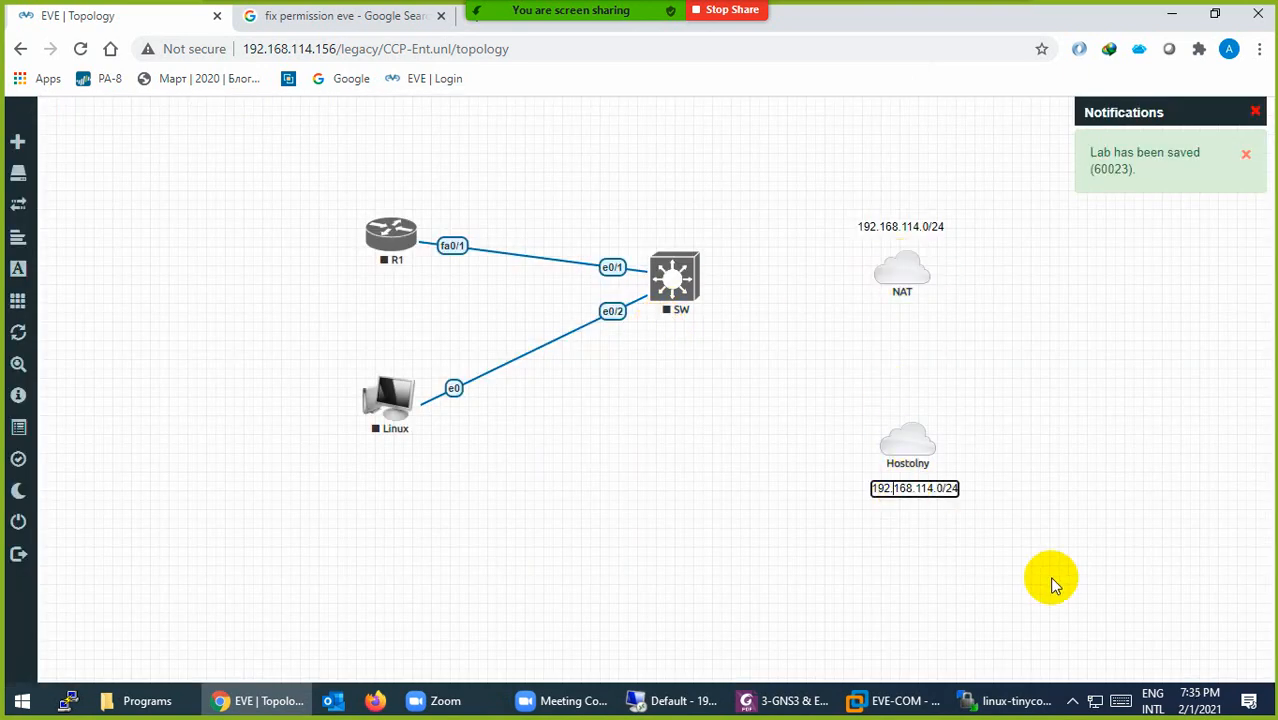
key(Right)
key(Delete)
key(Delete)
text(45)
key(Return)
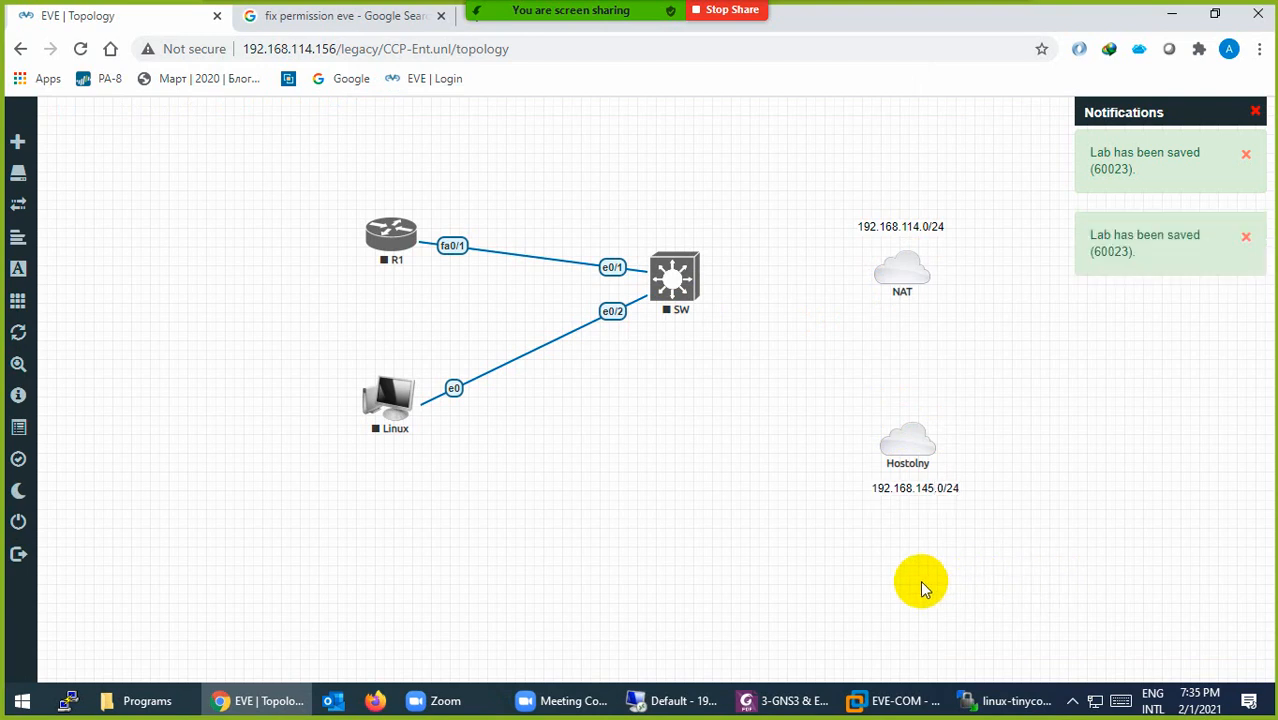
Step: Confirm in EVE-COM's settings that Network Adapter is NAT and Network Adapter 2 is Host-only, changing nothing
click(915, 700)
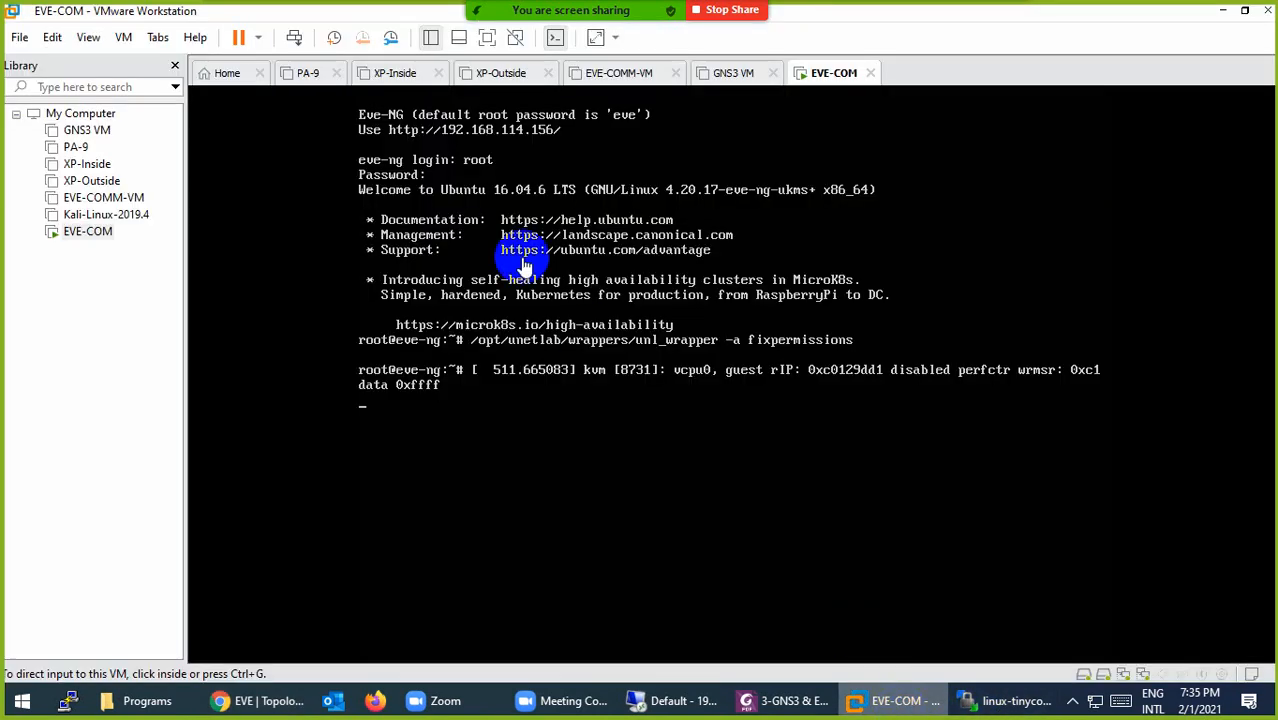
right_click(826, 78)
click(878, 350)
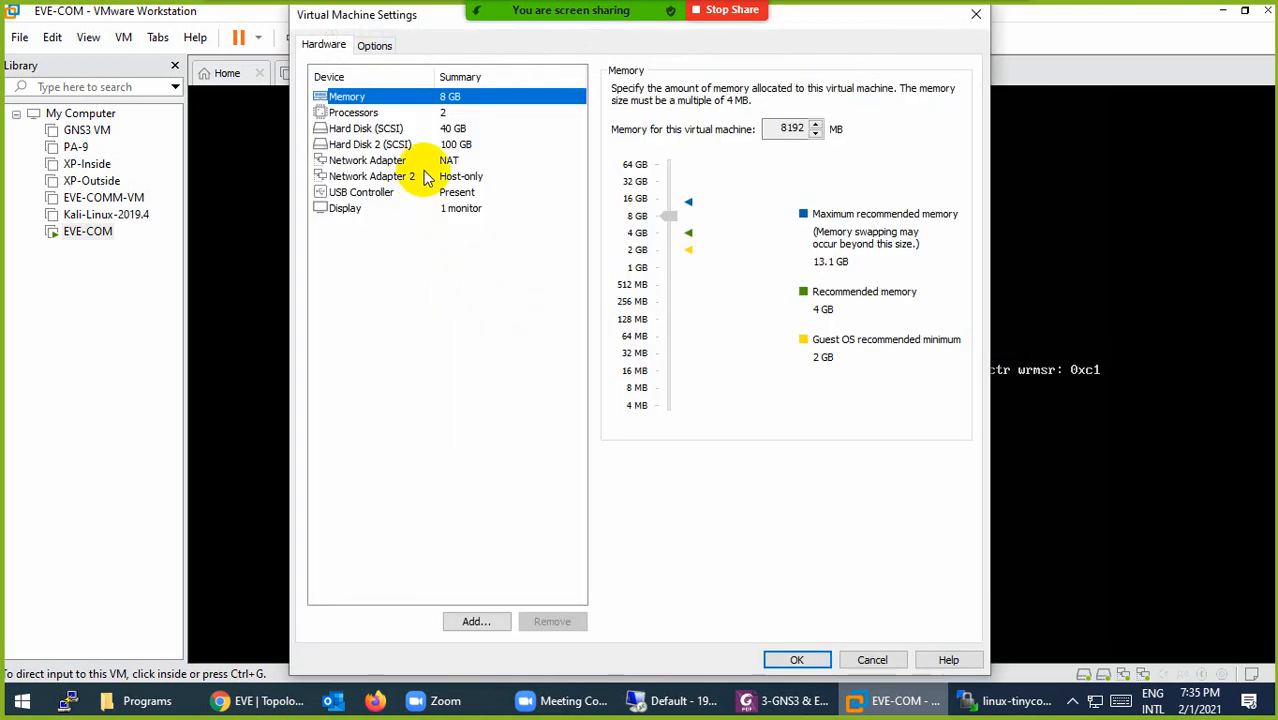
click(428, 162)
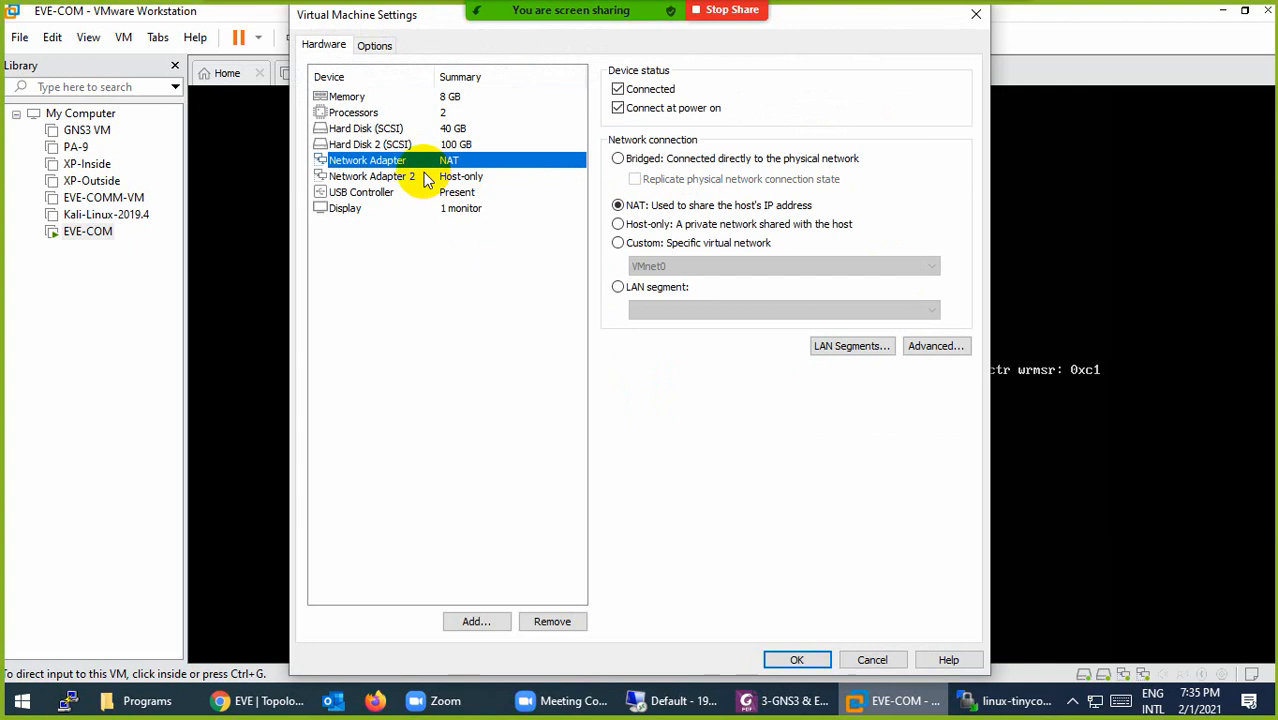
click(427, 180)
click(413, 160)
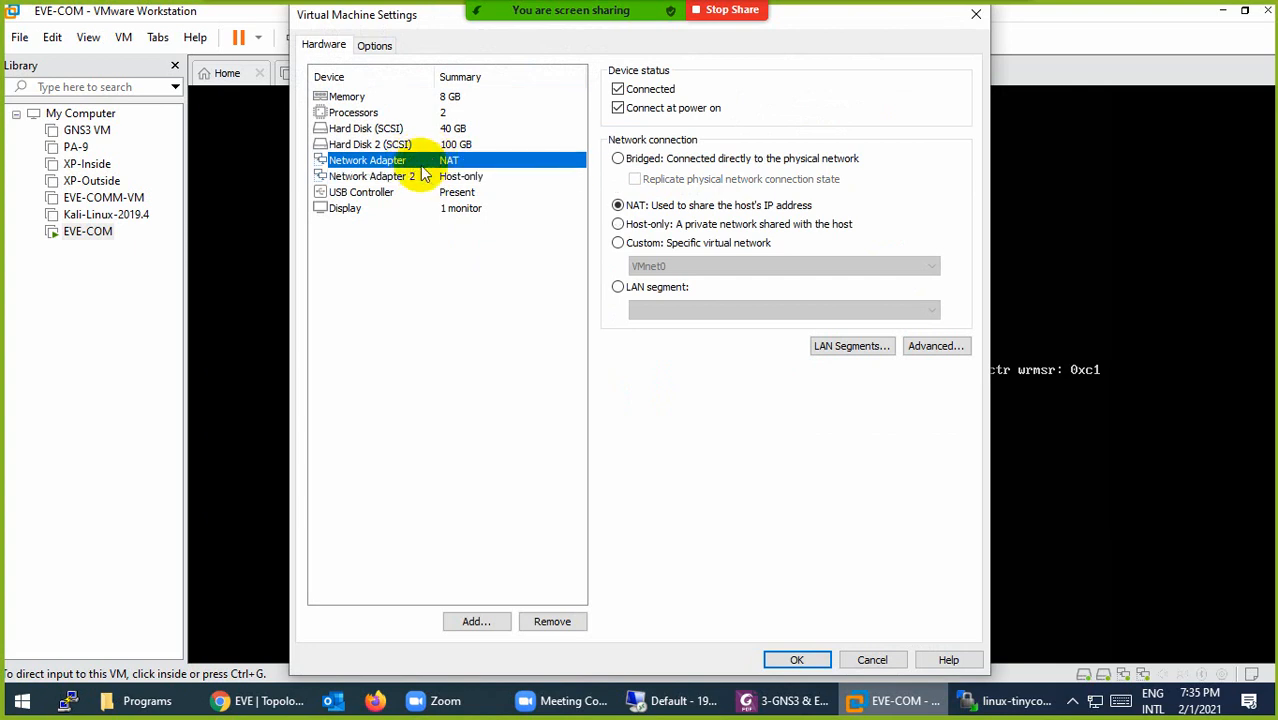
click(405, 177)
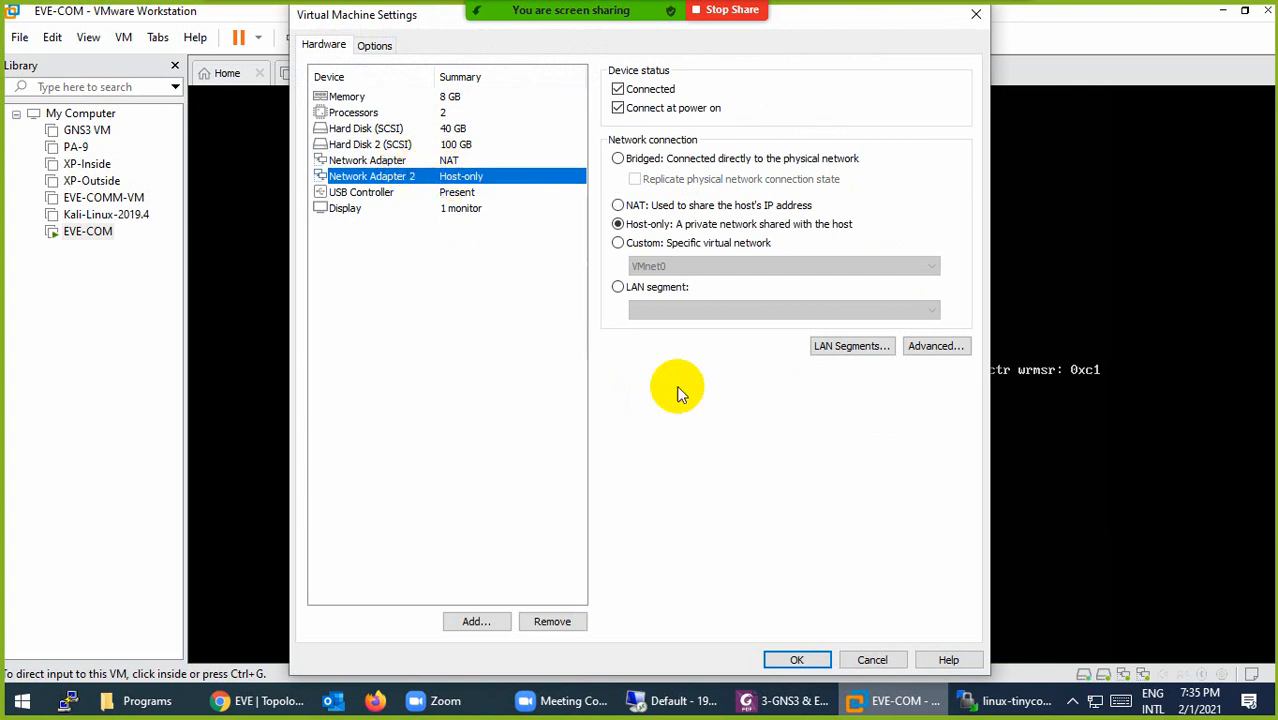
click(878, 658)
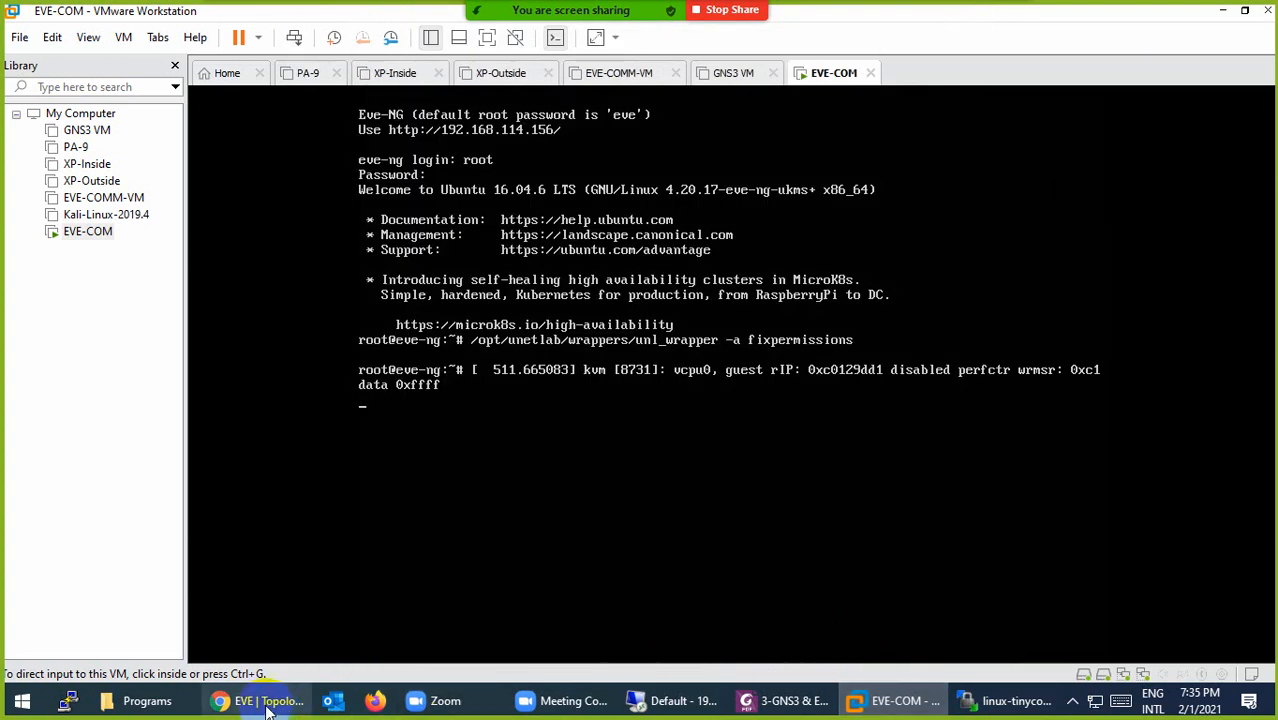
click(234, 705)
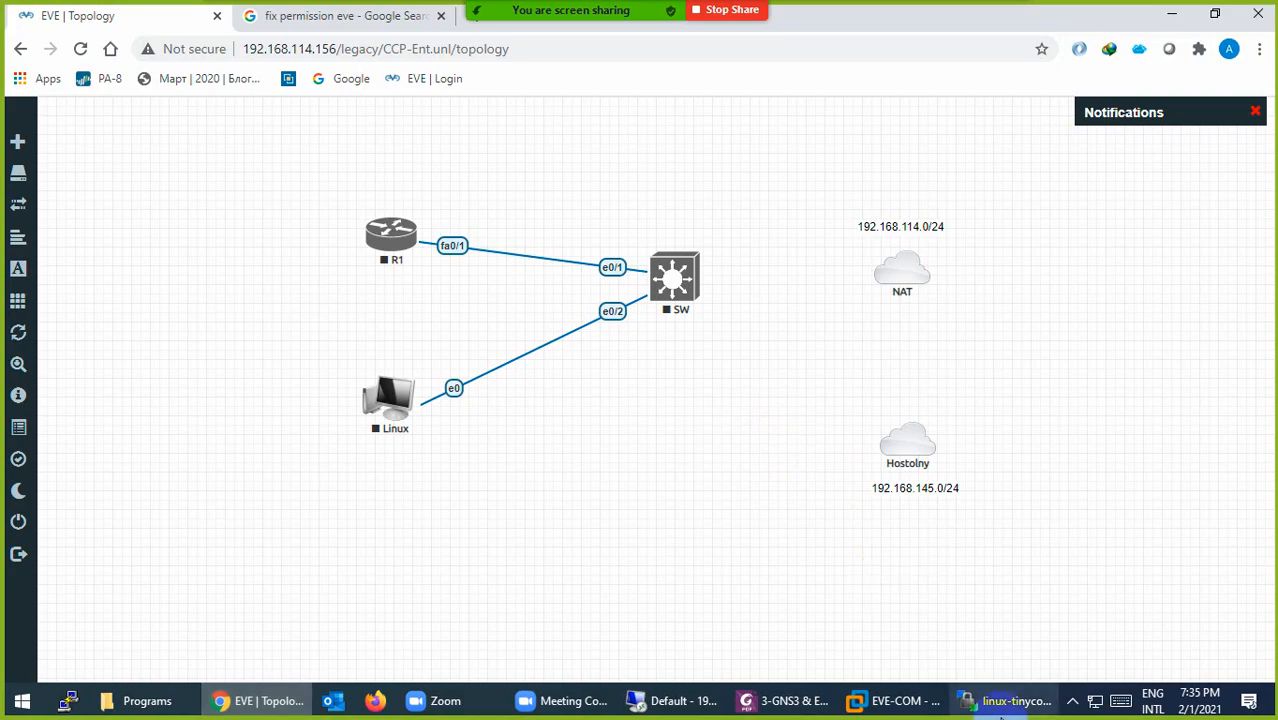
Step: Close WinSCP and its session, then close the 'fix permission eve' Google search tab
click(1005, 700)
click(1256, 10)
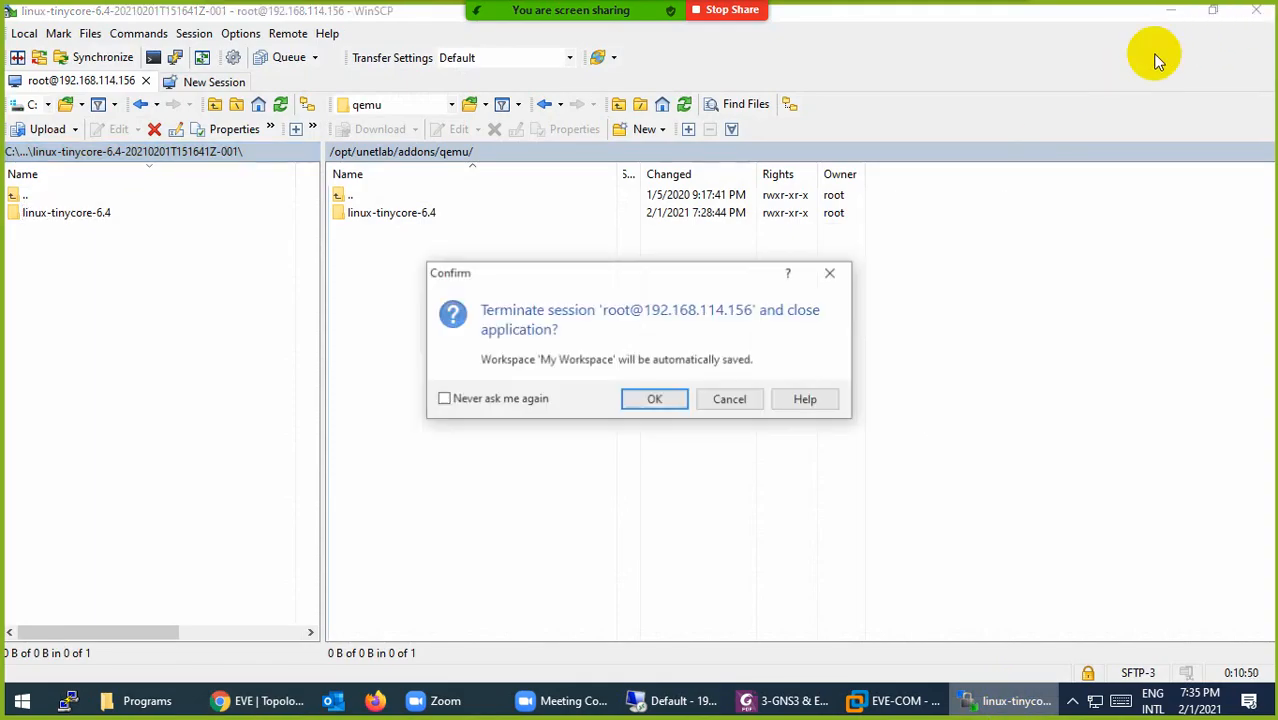
click(652, 398)
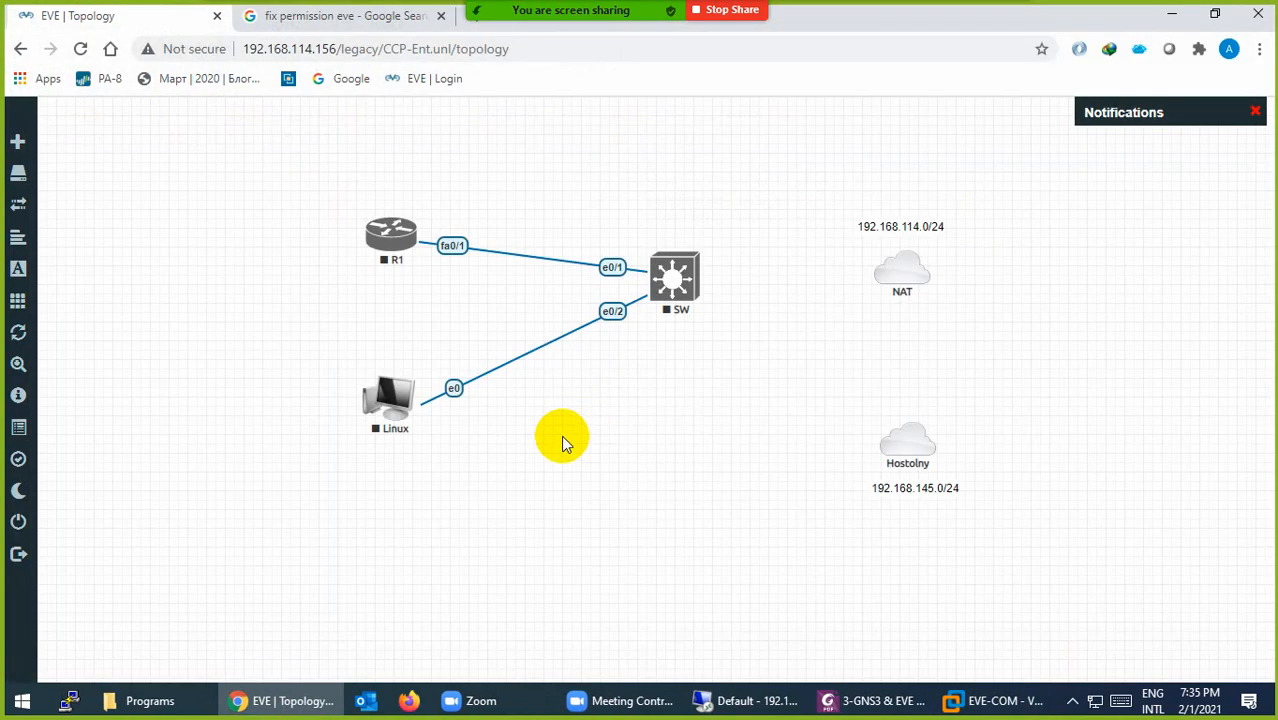
click(434, 15)
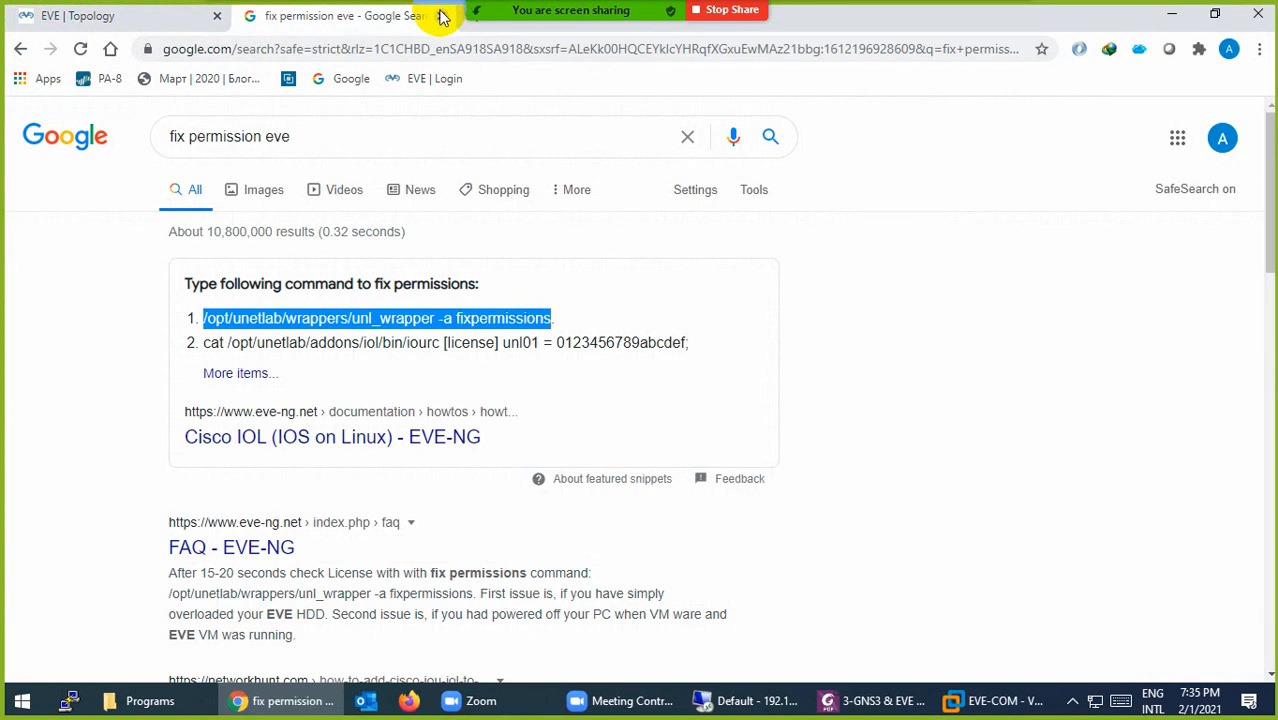
click(441, 15)
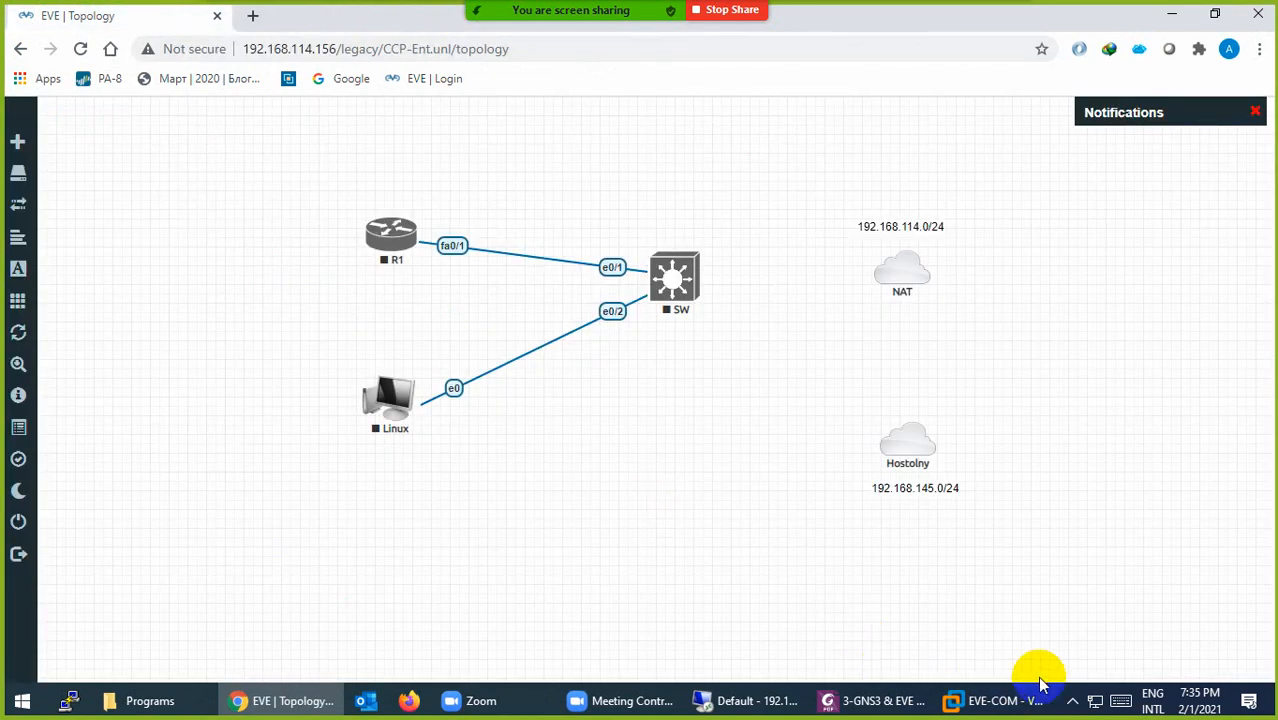